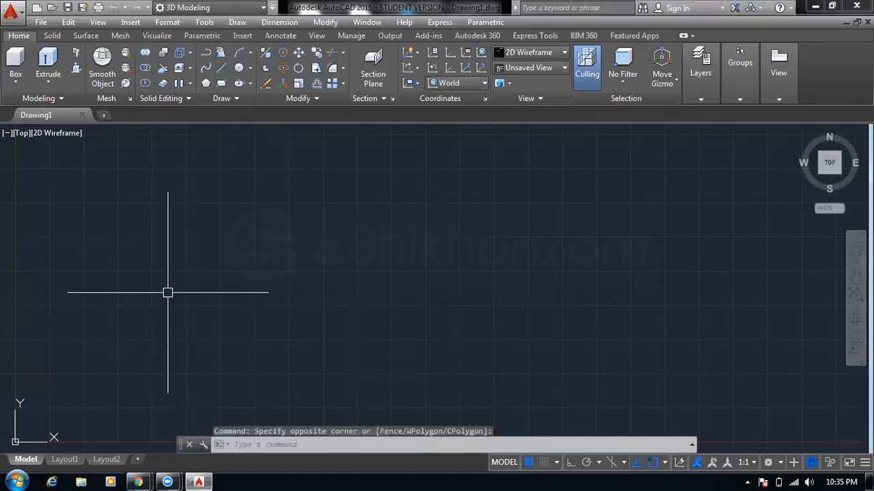
click(331, 174)
click(78, 312)
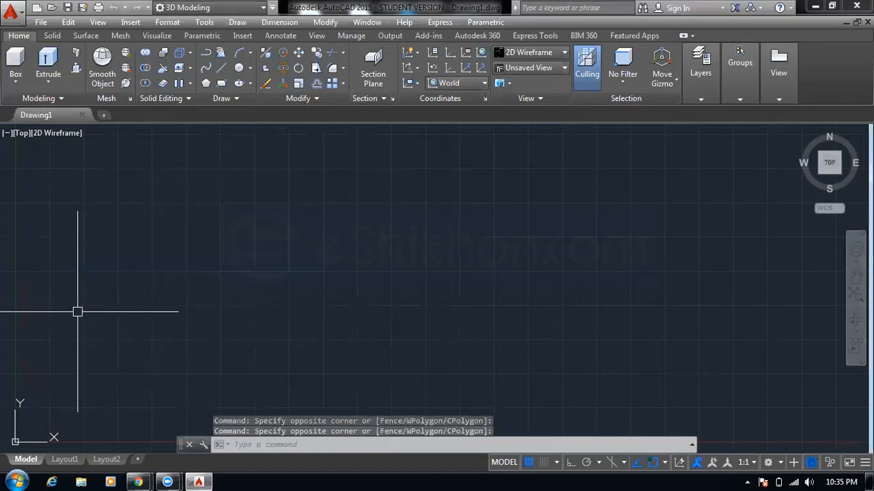
click(149, 207)
click(301, 305)
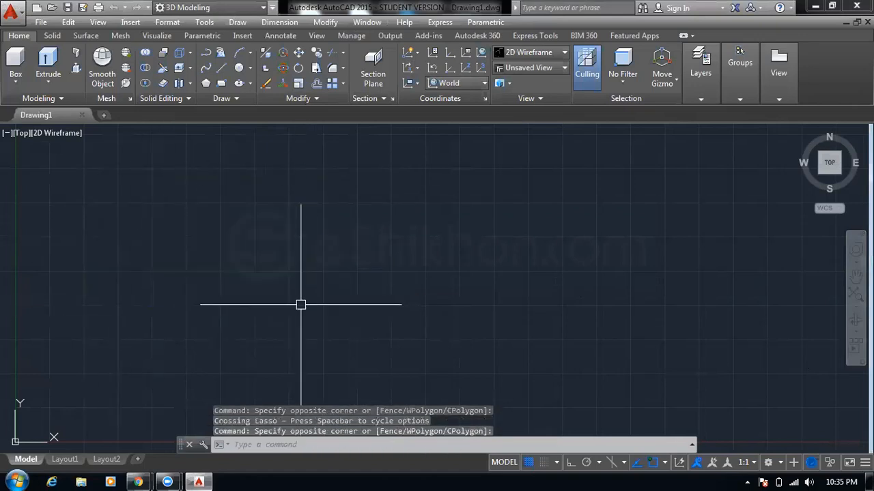
click(339, 176)
click(39, 346)
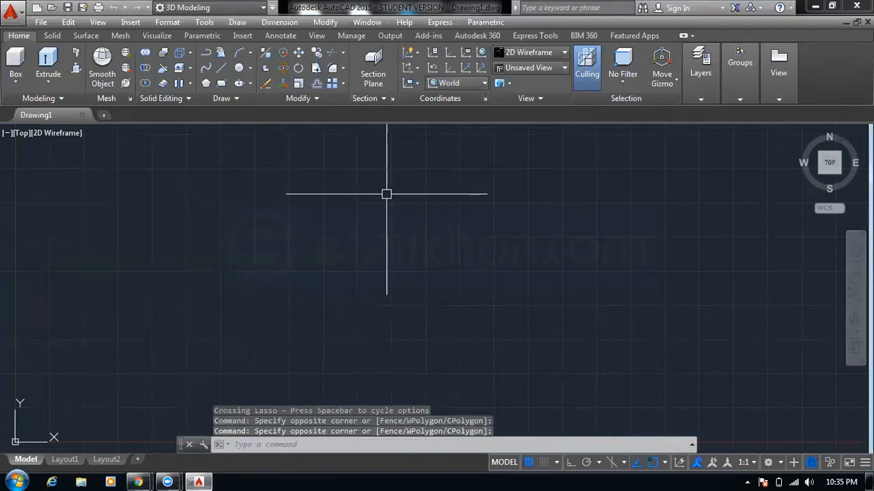
click(332, 180)
click(137, 276)
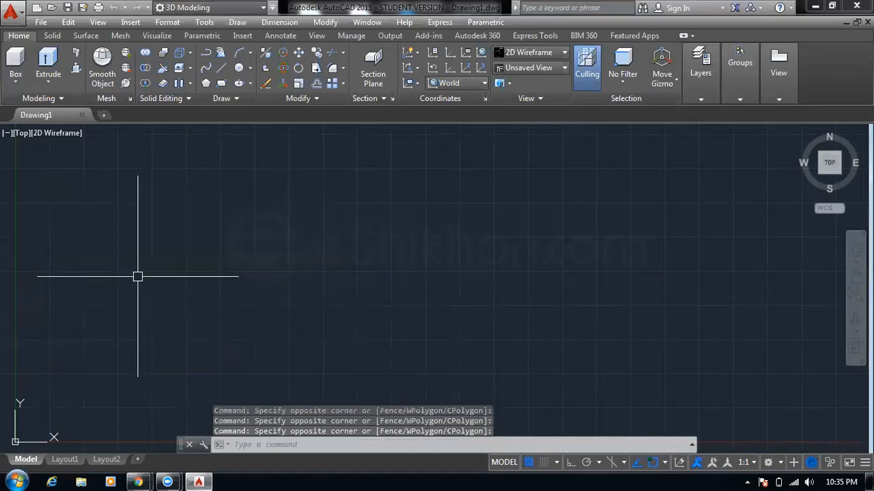
click(814, 6)
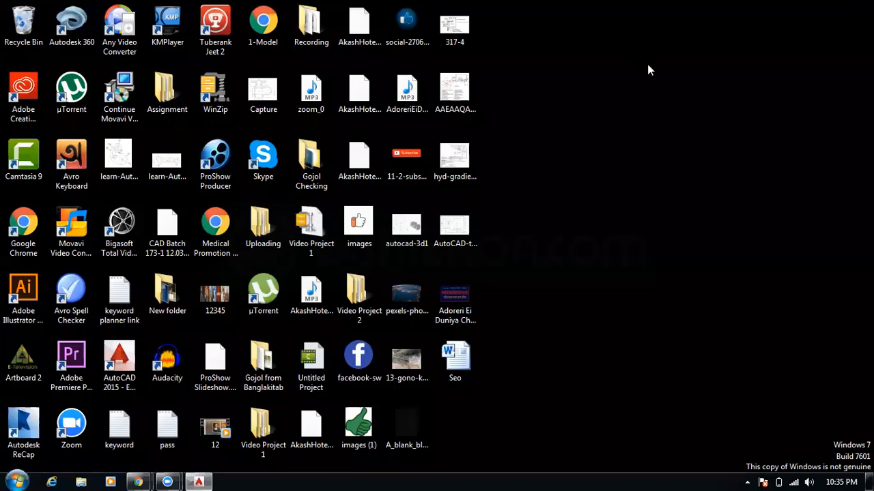
click(200, 481)
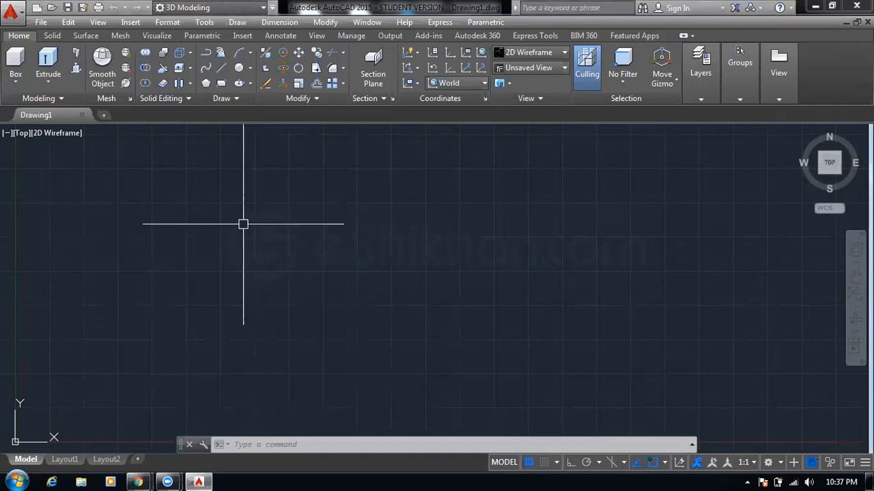
Choose the 3D Modeling workspace and turn off the drawing grid
click(195, 7)
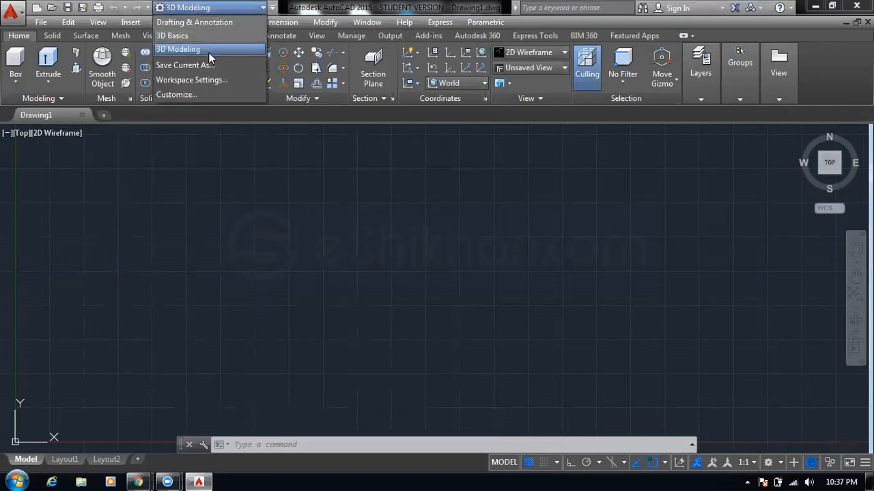
click(208, 47)
click(531, 226)
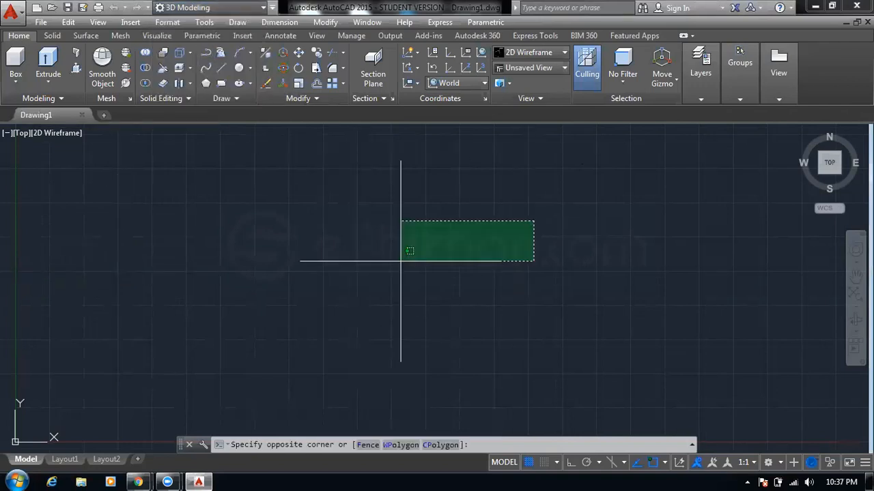
click(294, 292)
click(527, 462)
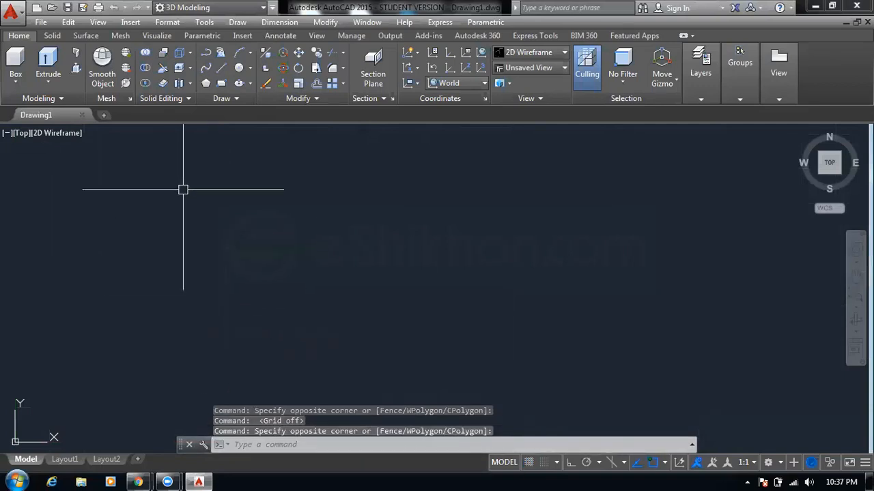
Set the viewport to the SW Isometric view and zoom to the drawing extents
click(45, 79)
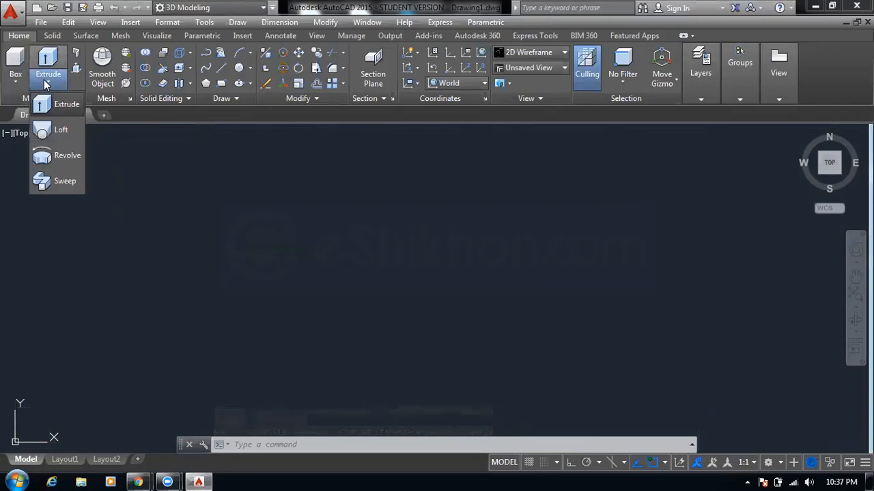
click(157, 166)
click(103, 232)
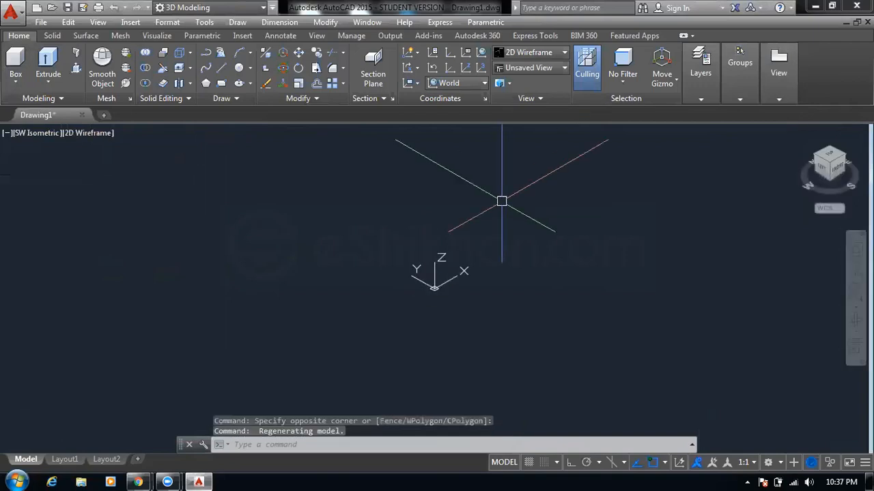
middle_drag(519, 232, 275, 332)
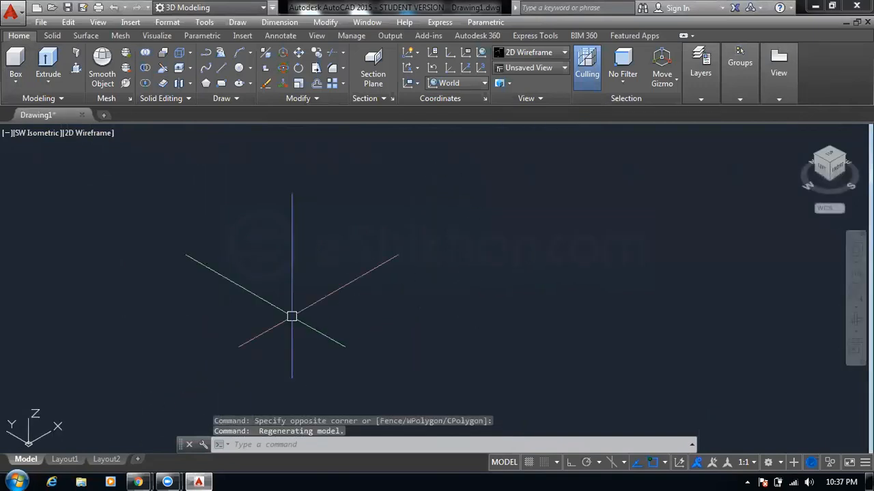
middle_click(293, 311)
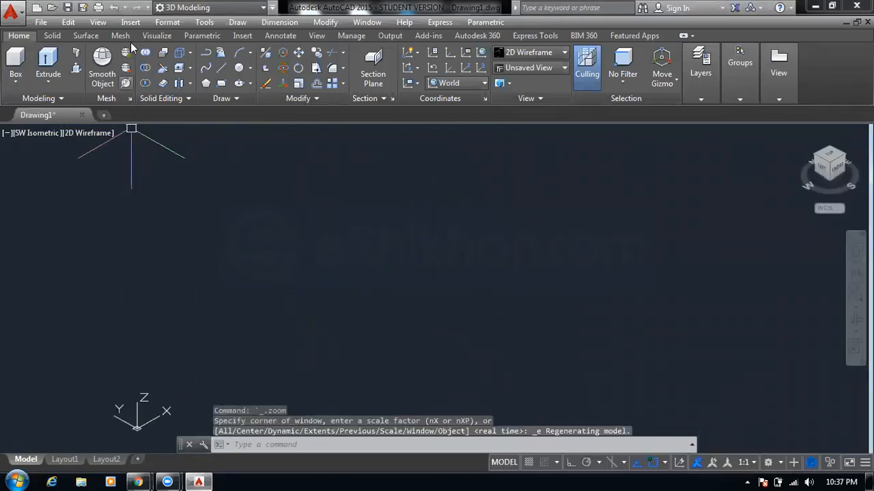
Turn off the UCS icon's Origin display option so the icon is not anchored at the origin
click(95, 23)
mouse_move(167, 352)
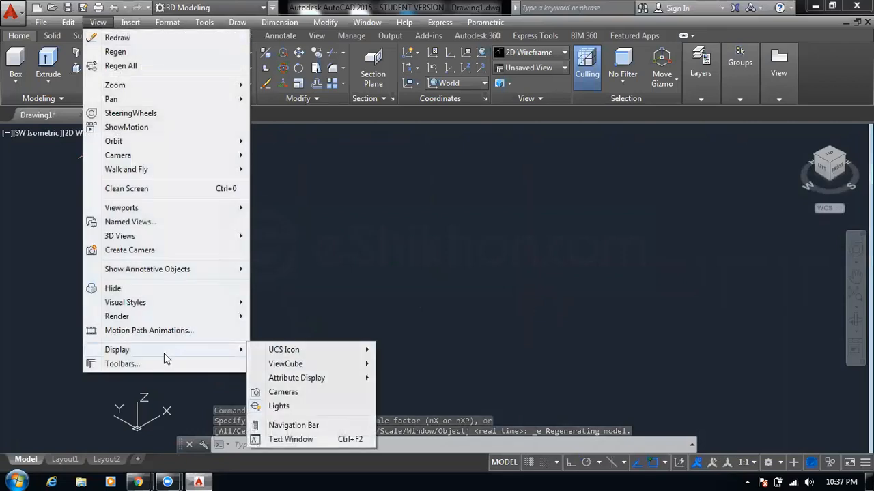
mouse_move(276, 349)
click(430, 365)
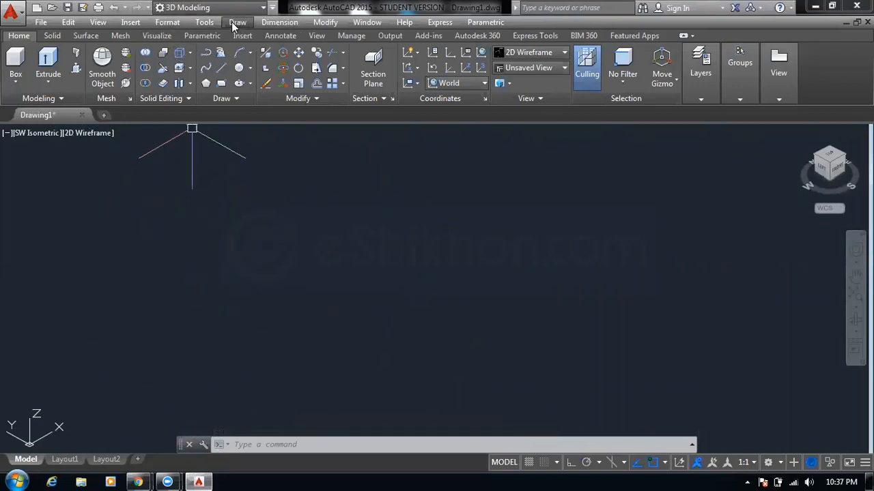
right_click(220, 60)
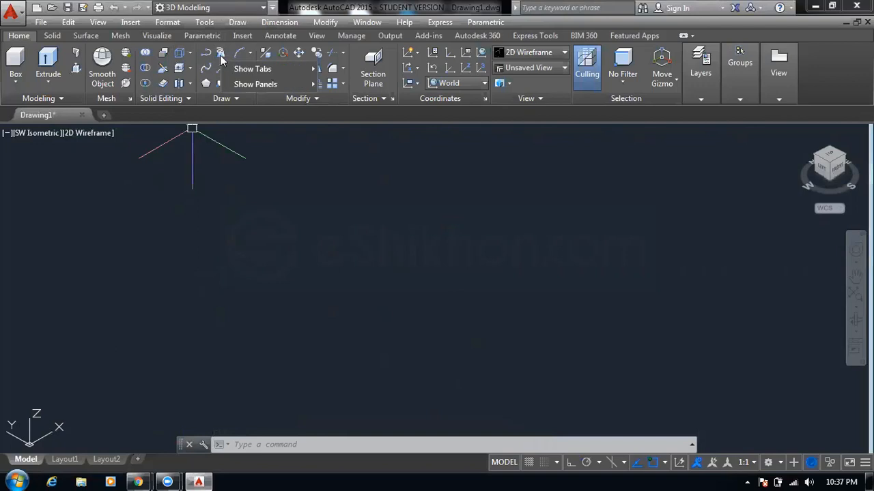
mouse_move(251, 69)
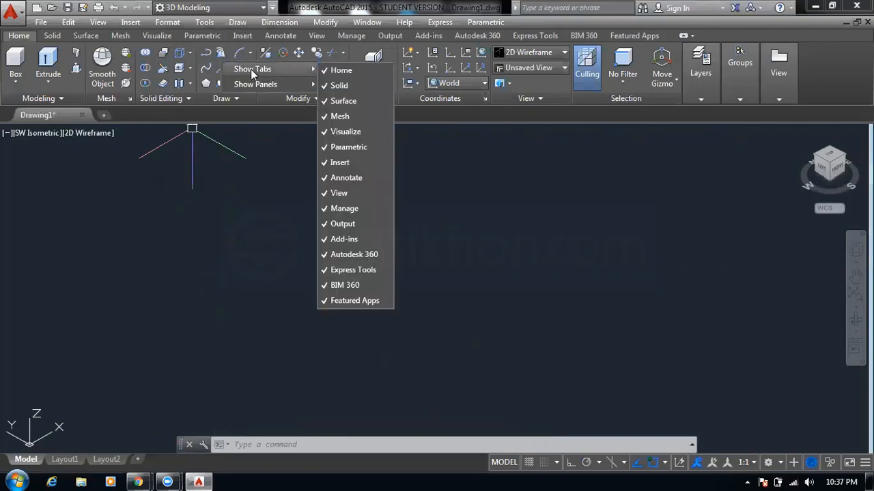
click(205, 26)
Display the AutoCAD Draw toolbar
click(204, 22)
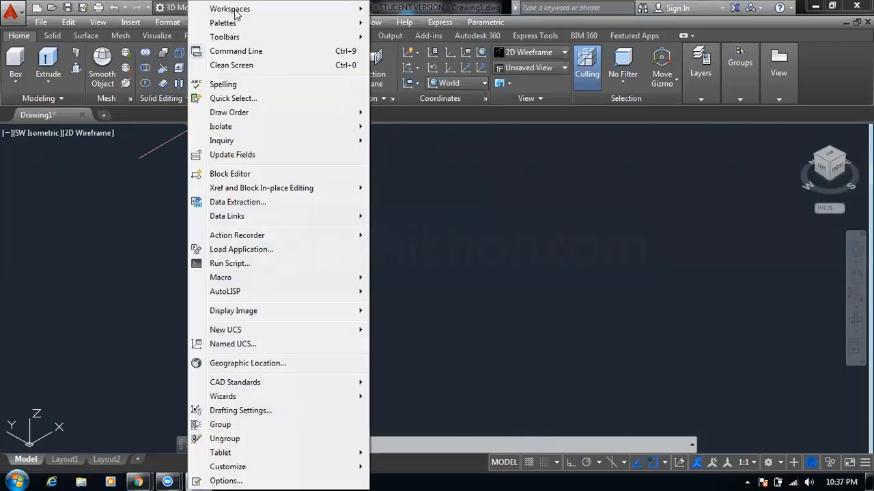
mouse_move(236, 20)
mouse_move(230, 37)
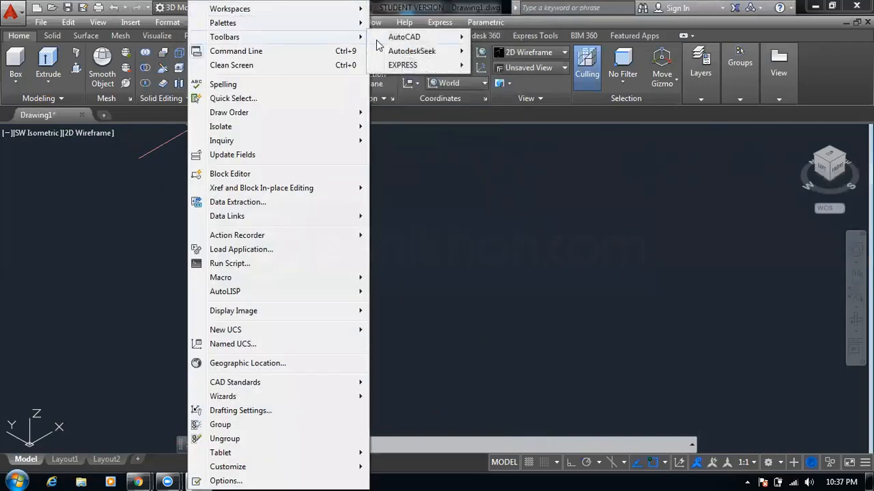
mouse_move(411, 37)
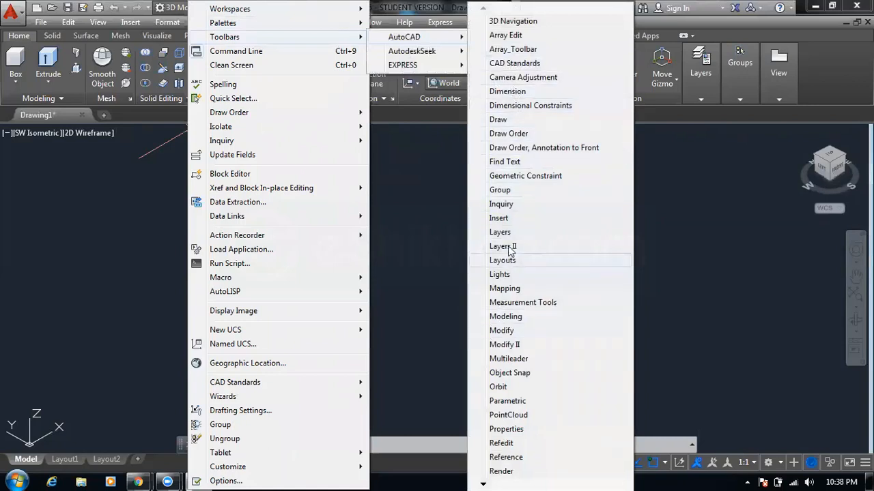
click(498, 120)
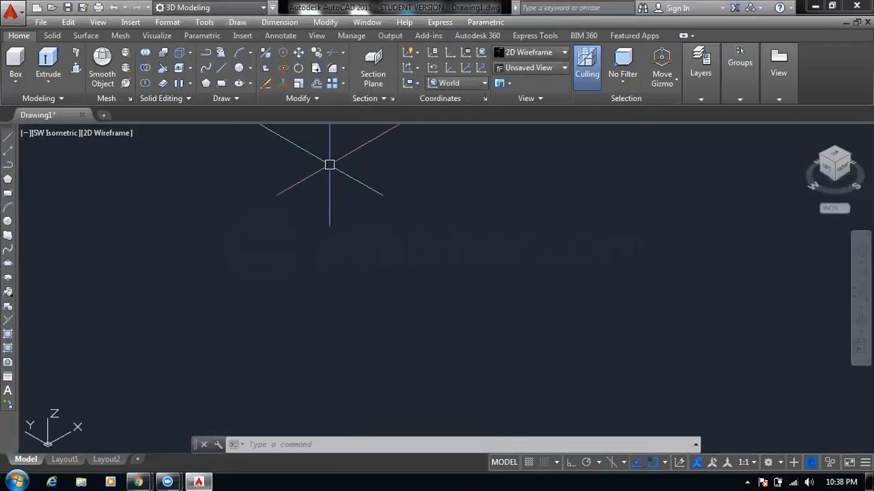
Draw a rectangle about 6.6 by 9.7 units in the empty isometric view
click(8, 179)
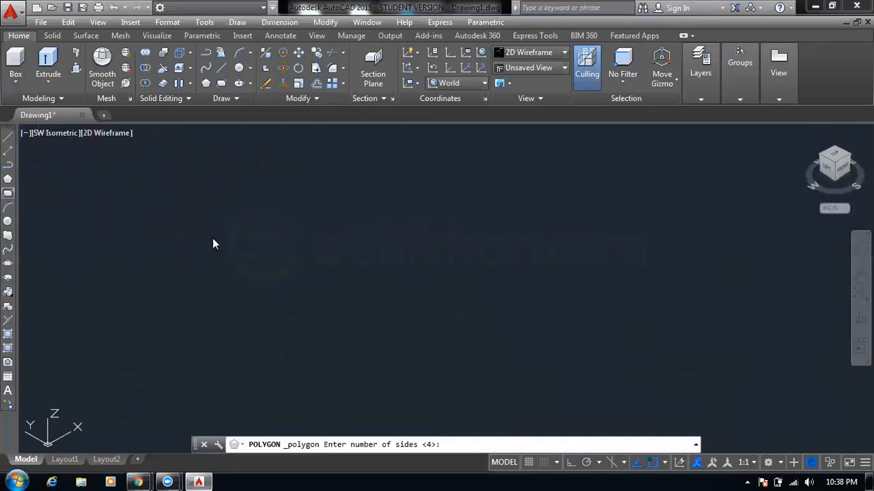
click(7, 193)
click(234, 217)
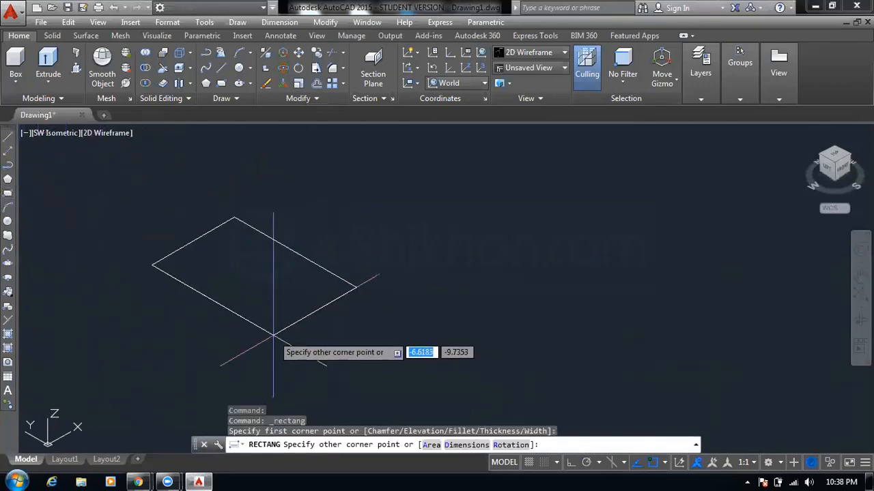
click(273, 335)
Extrude the rectangle upward into a solid box
click(47, 63)
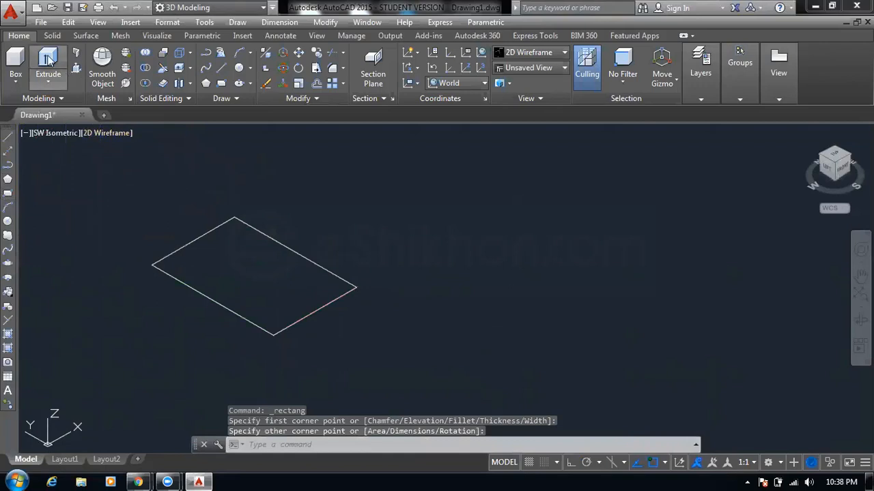
click(207, 296)
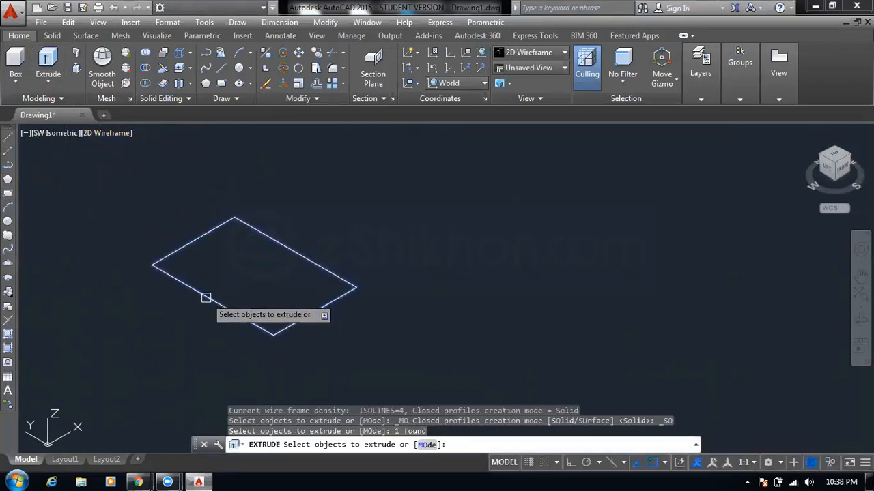
click(206, 296)
right_click(196, 263)
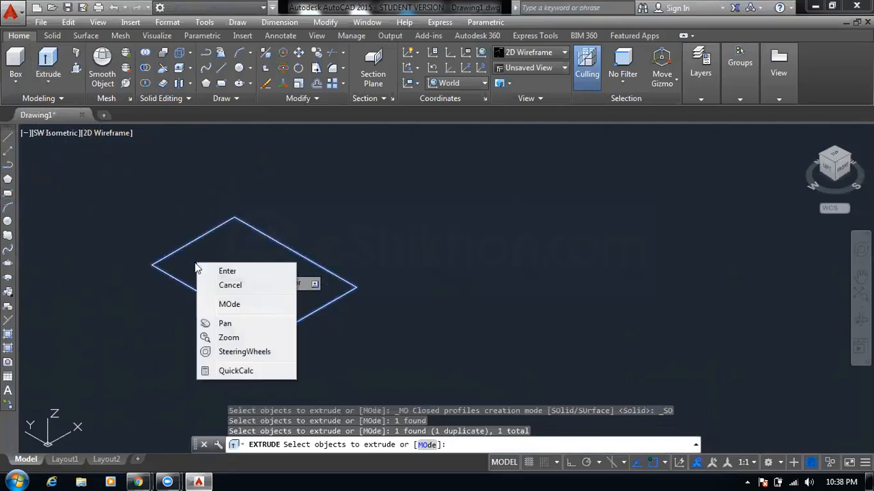
click(217, 268)
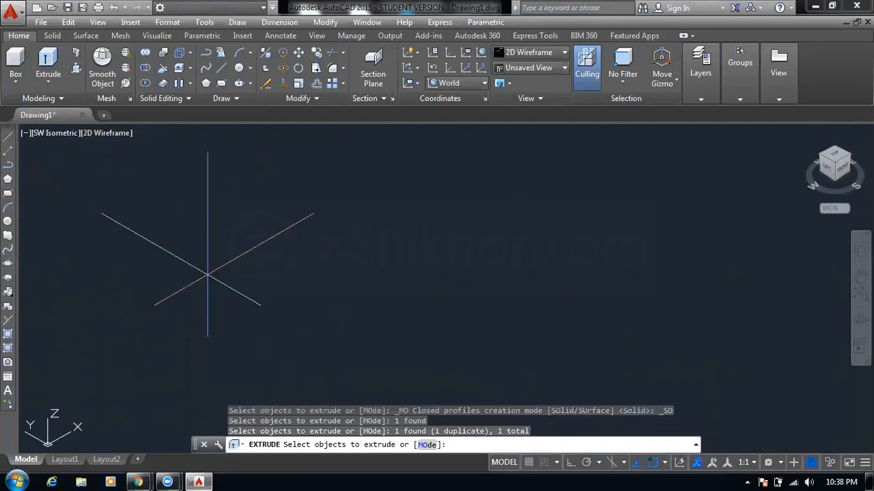
click(212, 192)
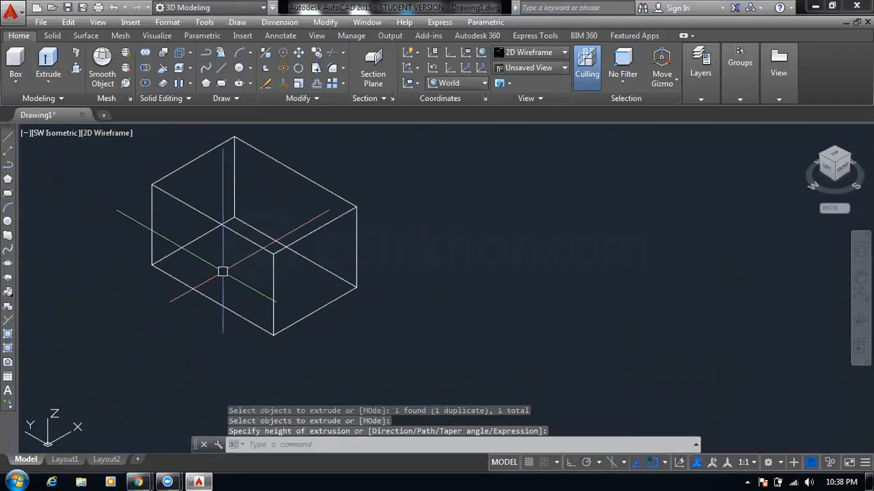
Draw a second, smaller rectangle in the empty area beside the box
middle_drag(289, 241, 235, 260)
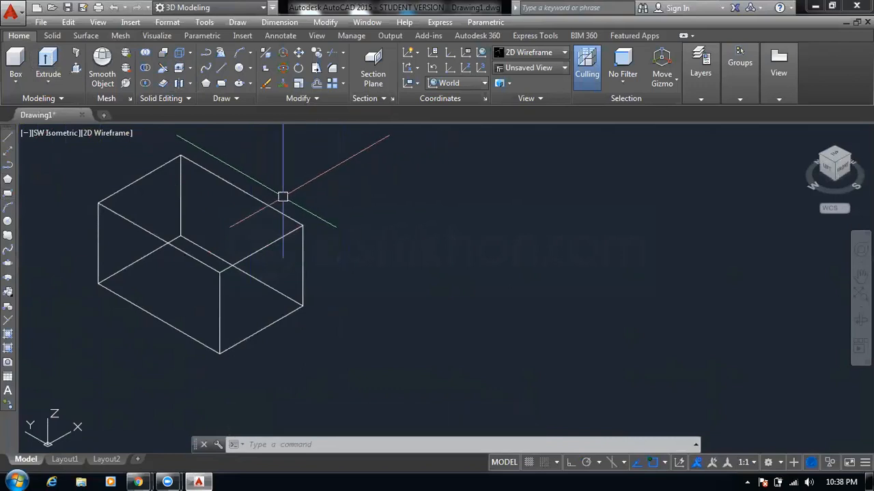
middle_drag(282, 195, 208, 185)
click(8, 195)
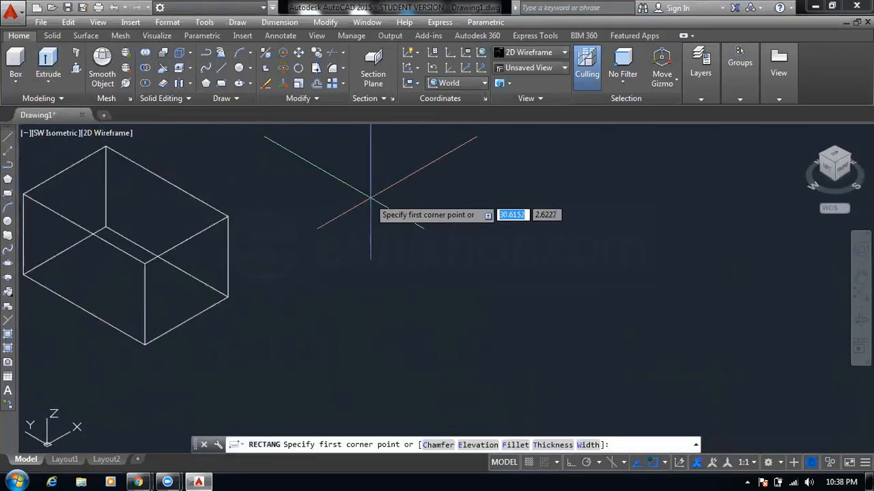
click(361, 196)
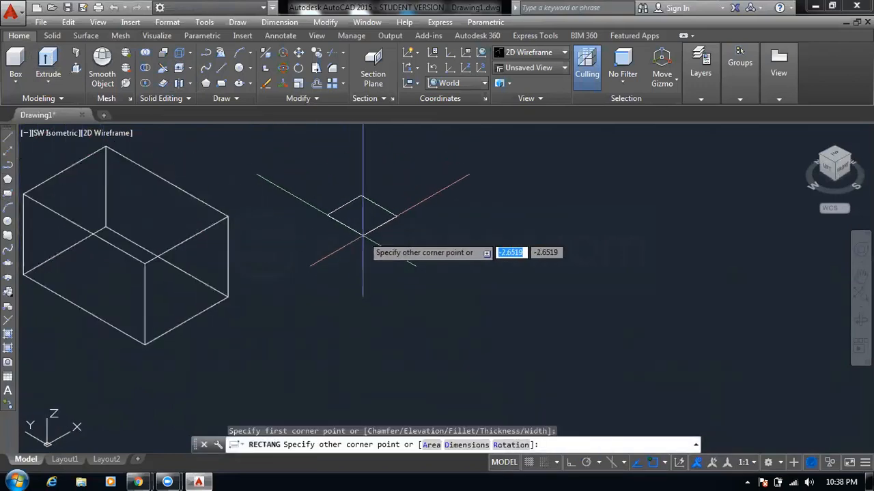
click(391, 260)
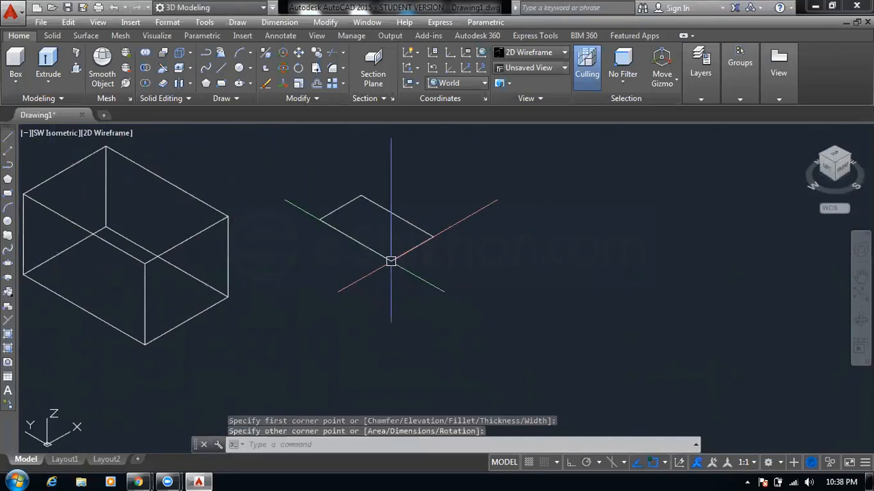
Draw a circle centred just inside the small rectangle's front corner, large enough to overlap most of the rectangle
click(8, 221)
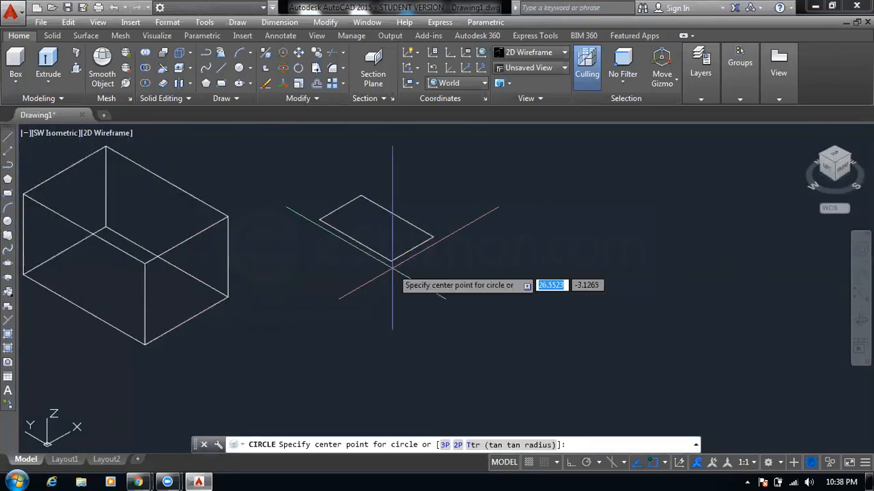
click(390, 247)
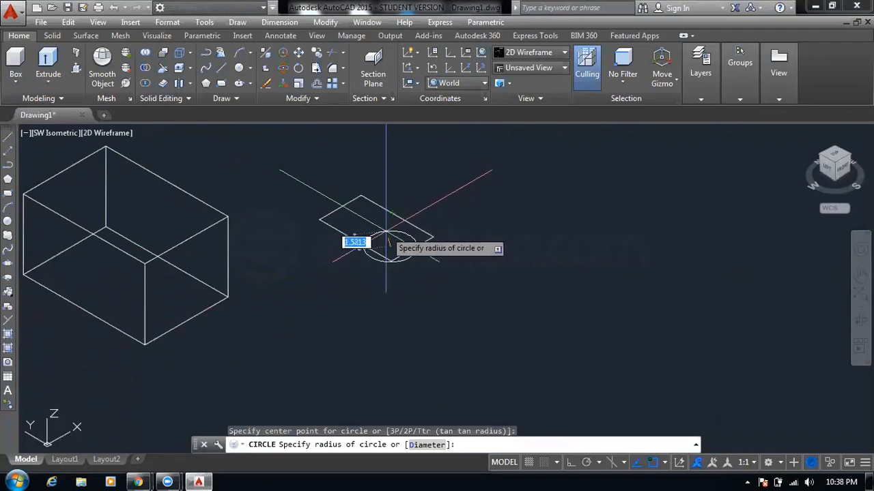
click(403, 212)
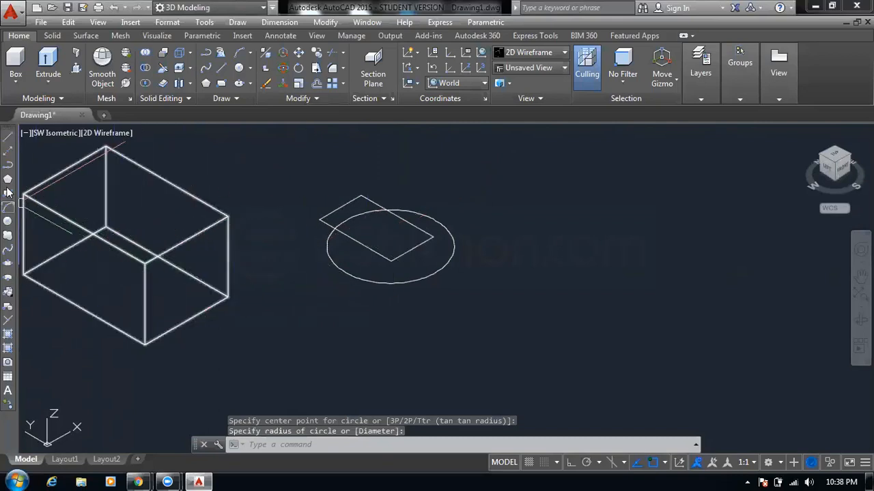
click(8, 179)
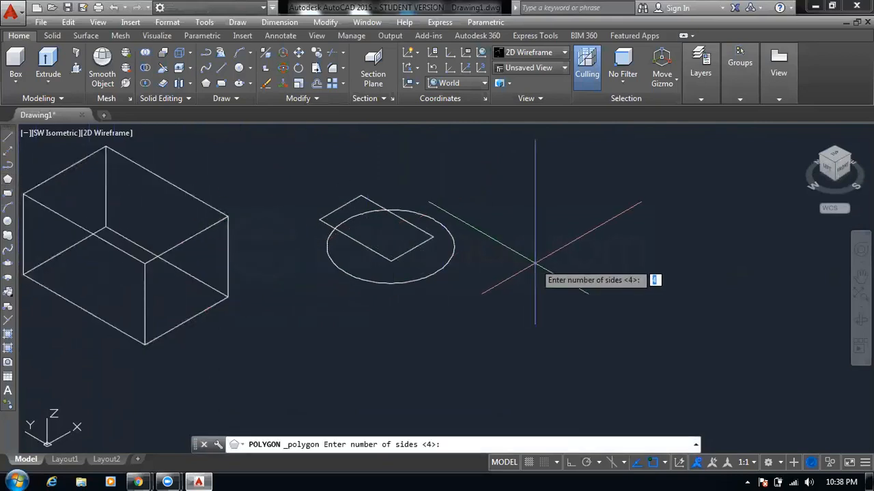
key(Return)
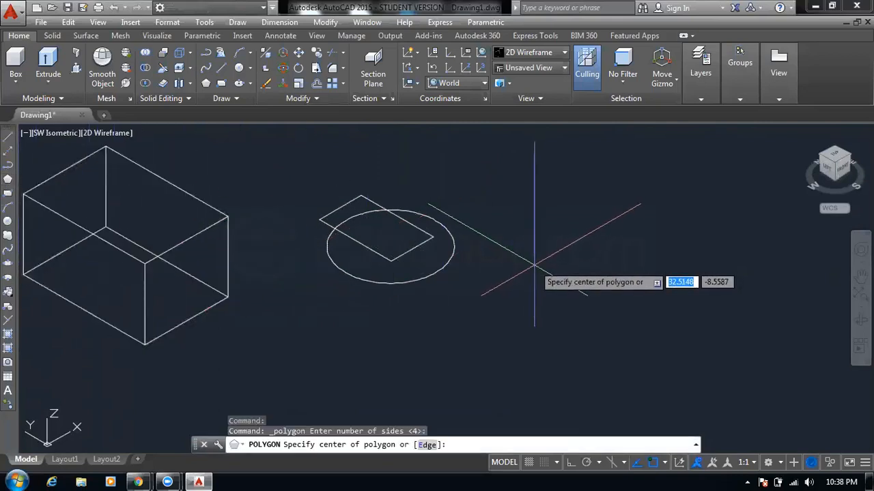
key(Escape)
Draw a five-sided polygon, inscribed in a circle, beside the existing circle so that one corner overlaps it
click(8, 181)
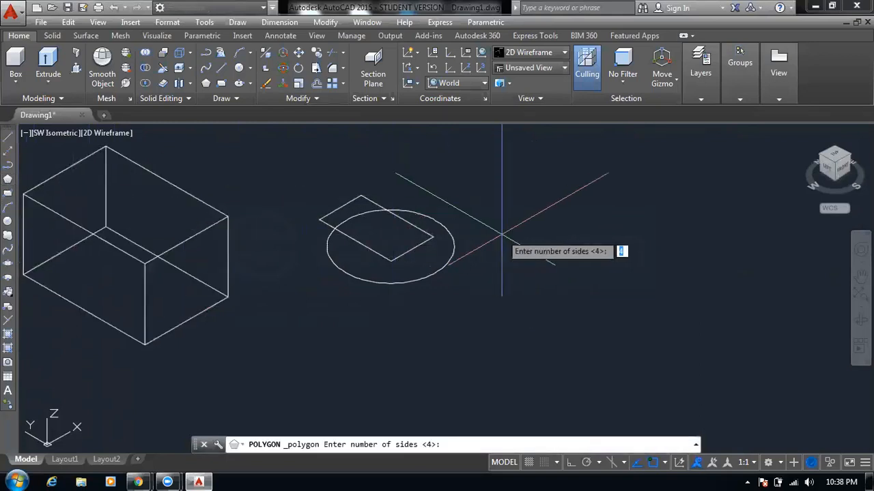
key(Return)
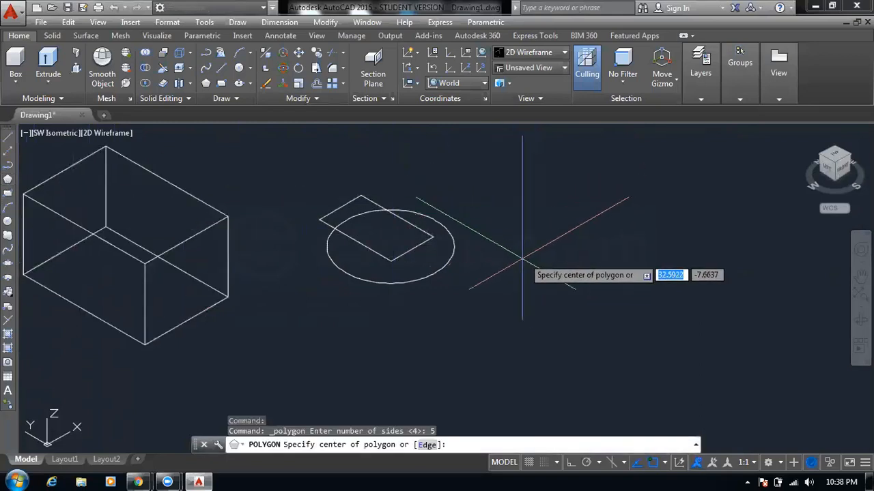
click(493, 258)
key(Return)
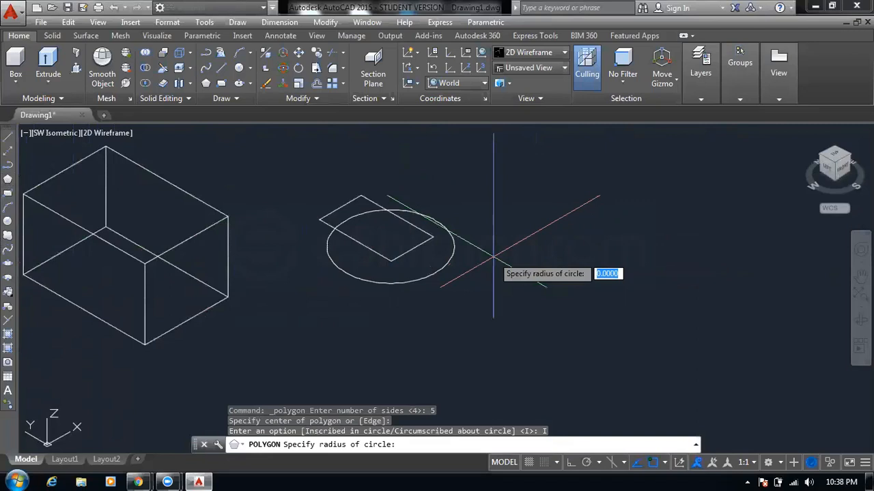
click(470, 295)
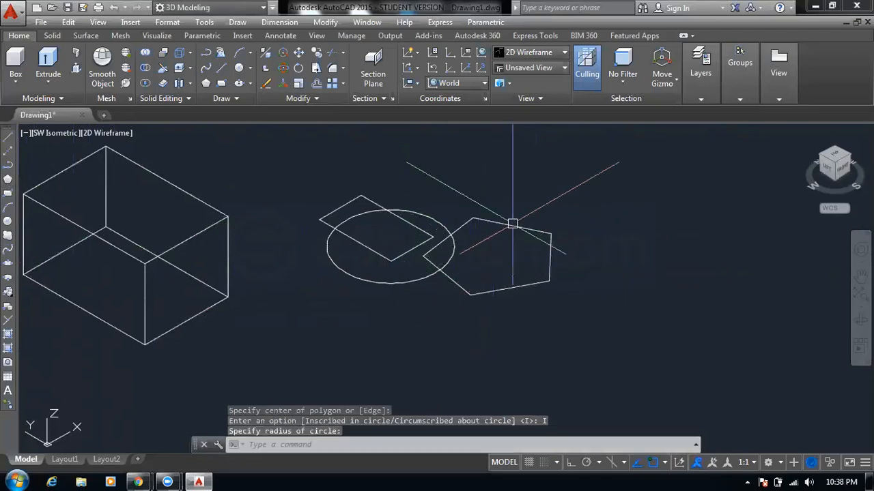
key(Escape)
key(Escape)
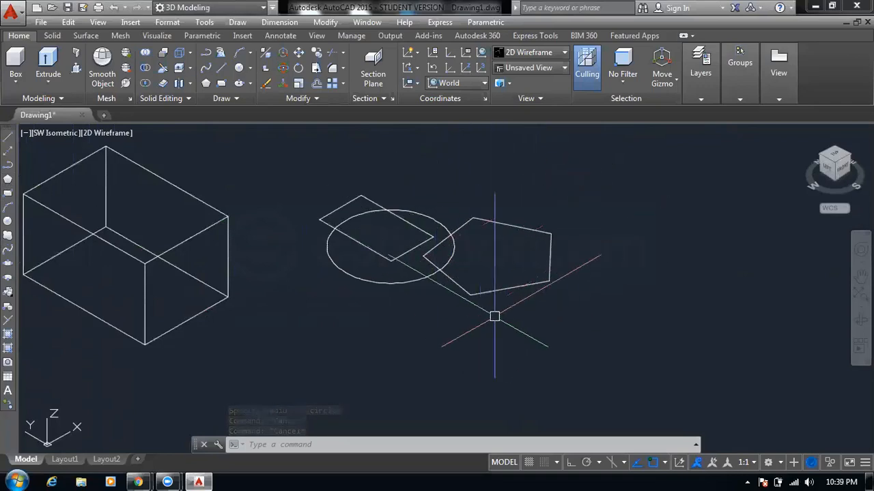
Presspull the area of the pentagon outside the circle upward by about 4.7 units
mouse_move(464, 243)
middle_down()
mouse_move(428, 253)
mouse_move(425, 269)
middle_up()
scroll(370, 225, up, 5)
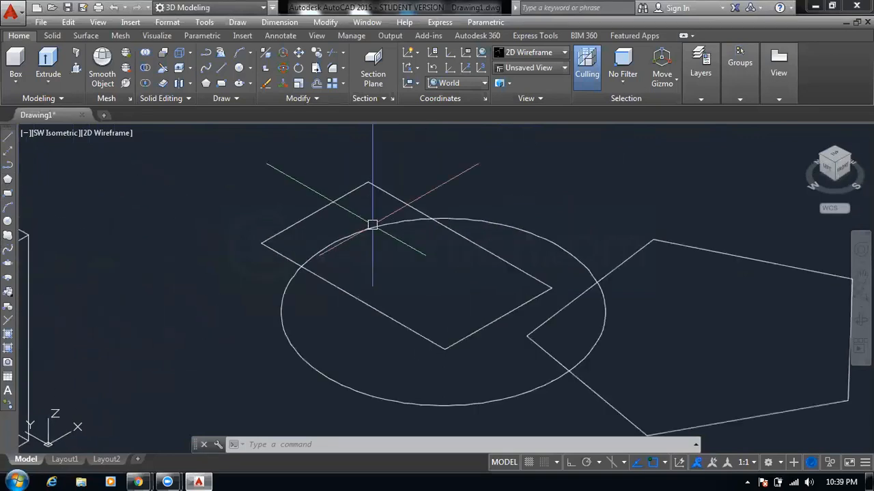
scroll(498, 217, down, 2)
middle_drag(650, 230, 562, 232)
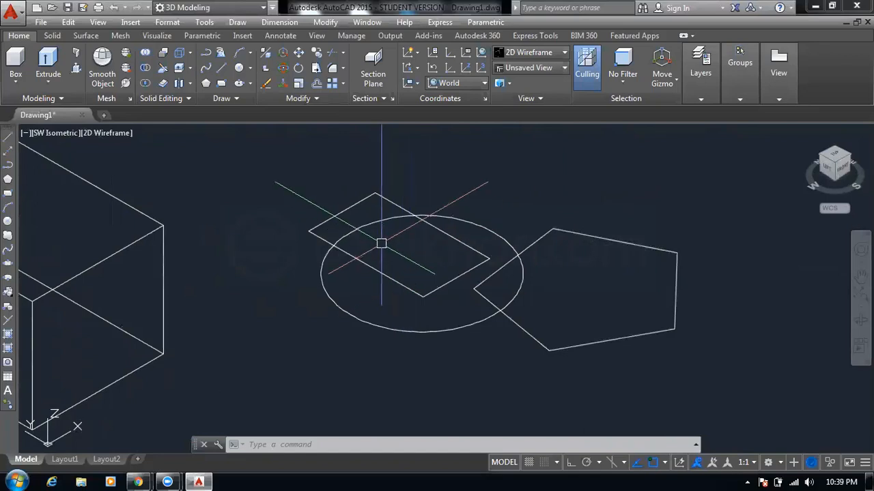
scroll(371, 220, down, 3)
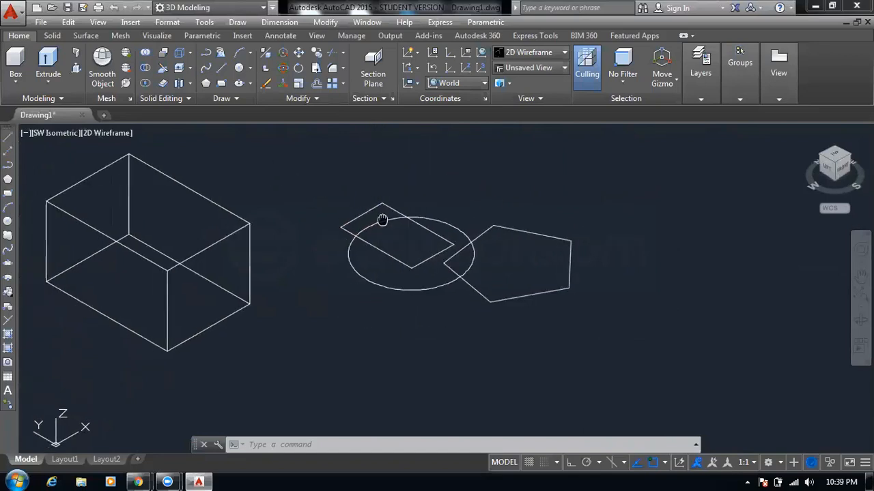
scroll(384, 218, up, 1)
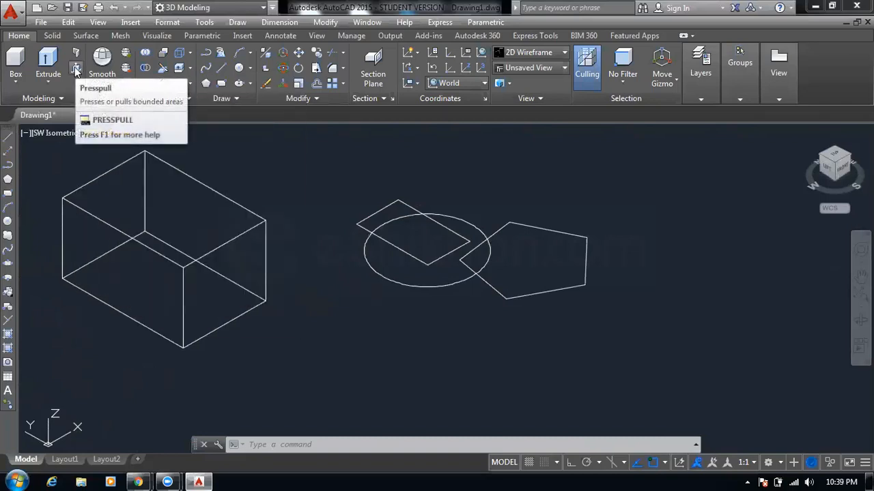
click(76, 70)
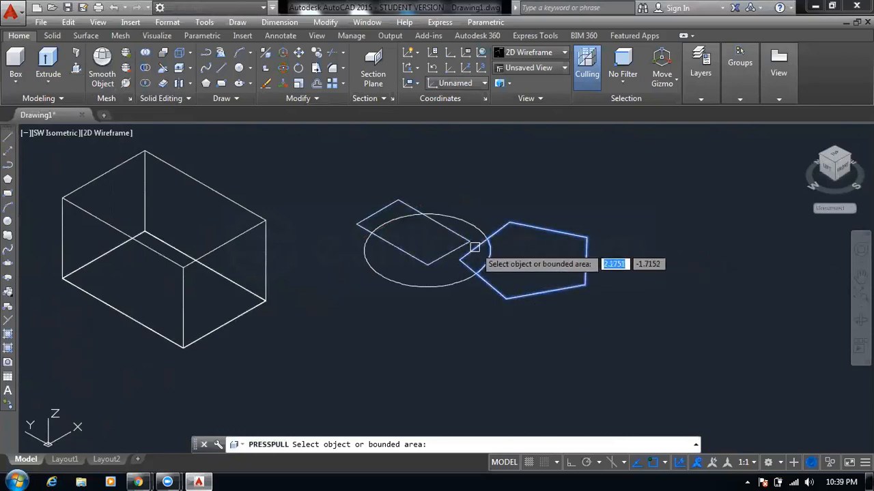
scroll(469, 250, up, 4)
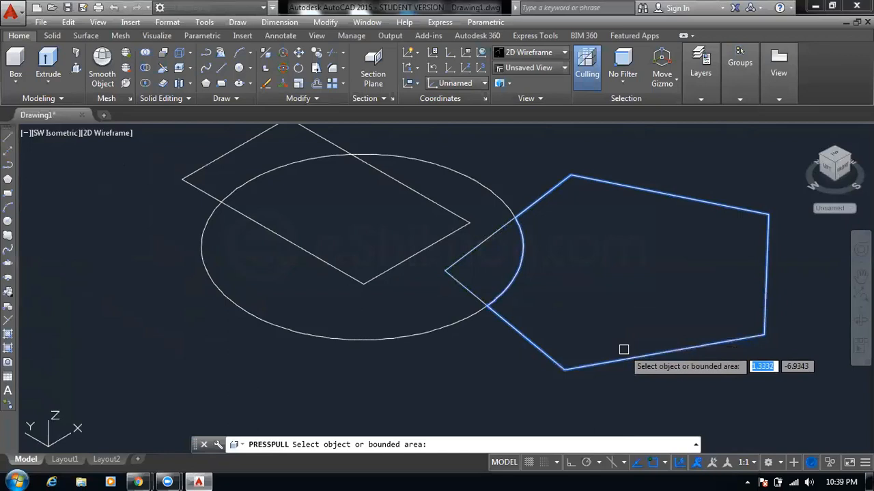
scroll(623, 349, down, 4)
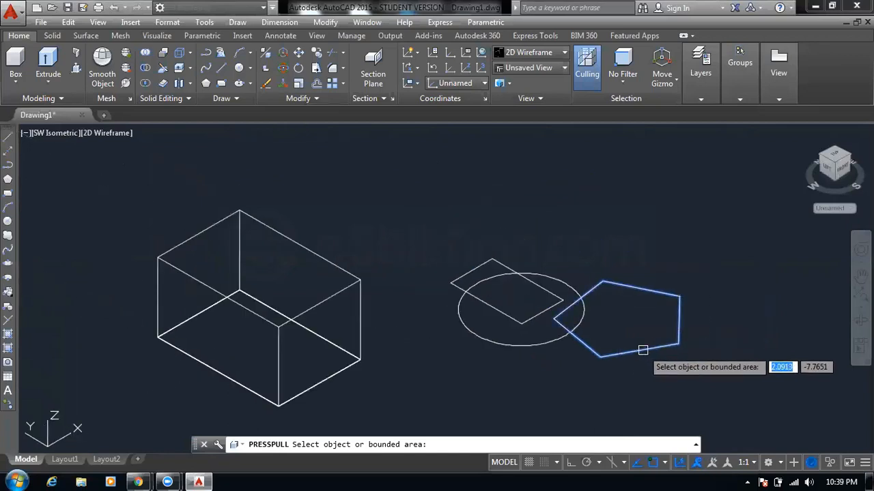
click(623, 349)
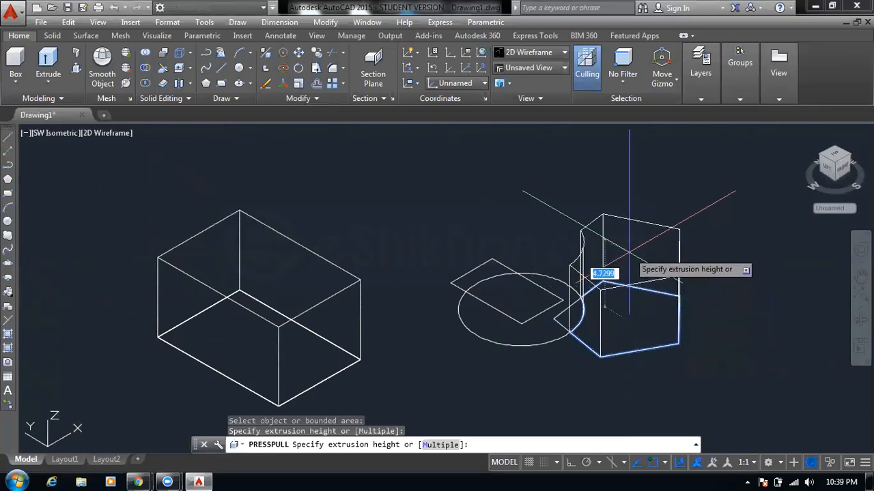
click(629, 254)
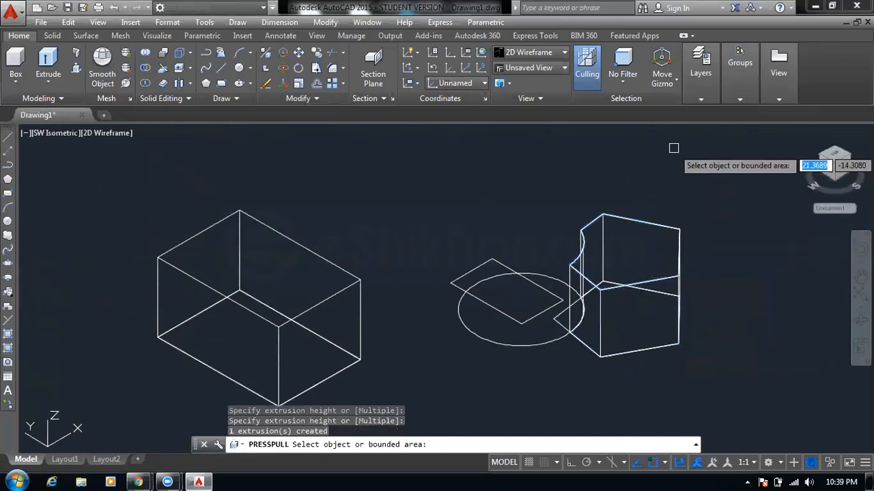
middle_drag(632, 189, 477, 201)
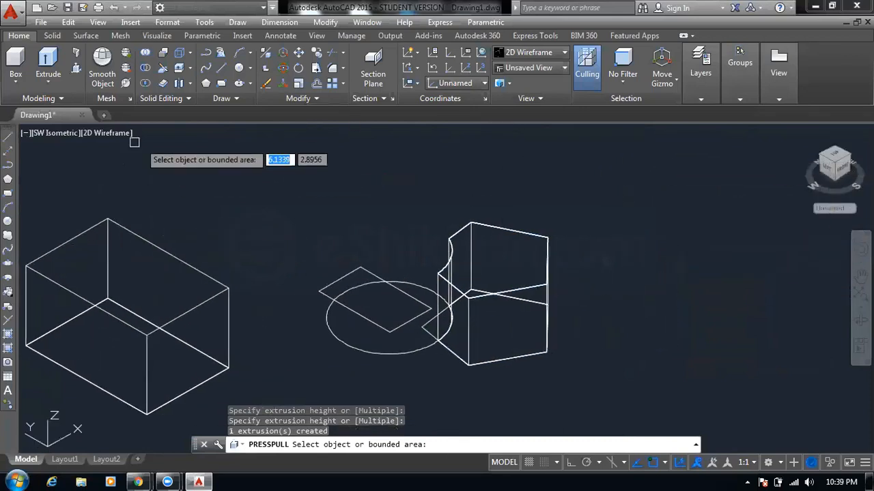
key(Return)
Switch to the Conceptual visual style and orbit around the pentagon solid to examine its curved notch
right_click(98, 134)
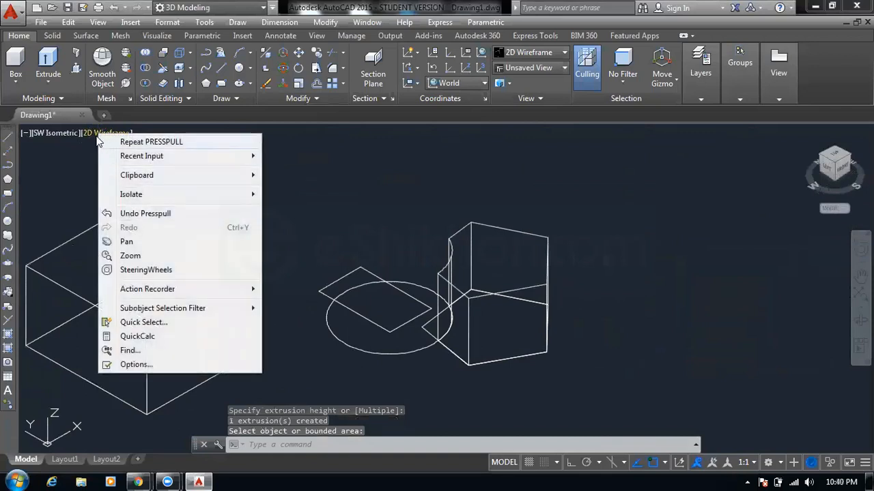
key(Escape)
click(95, 135)
click(139, 182)
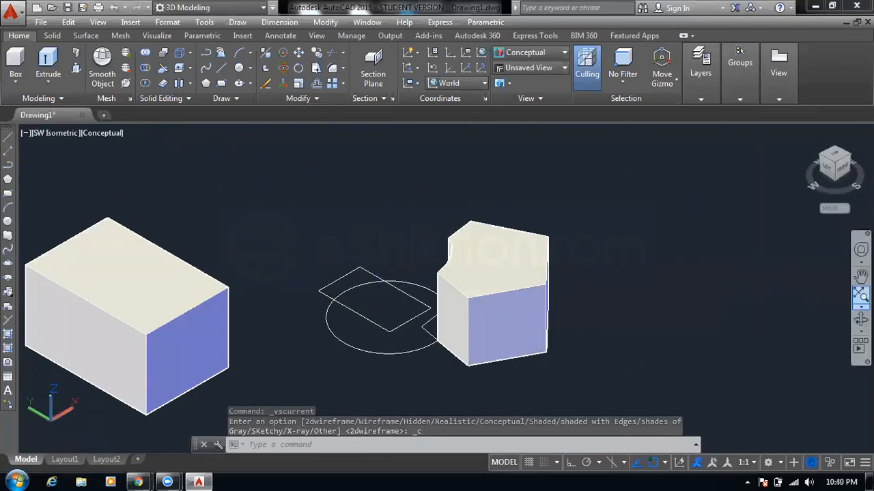
click(860, 319)
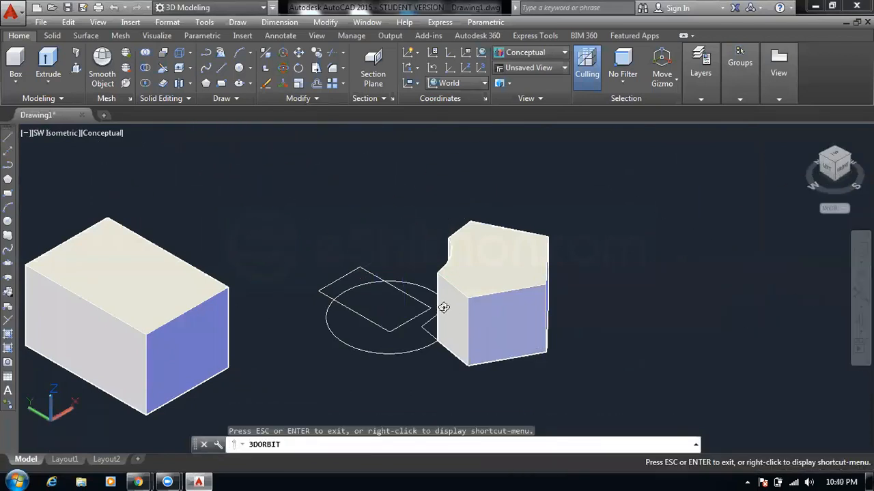
drag(444, 306, 465, 309)
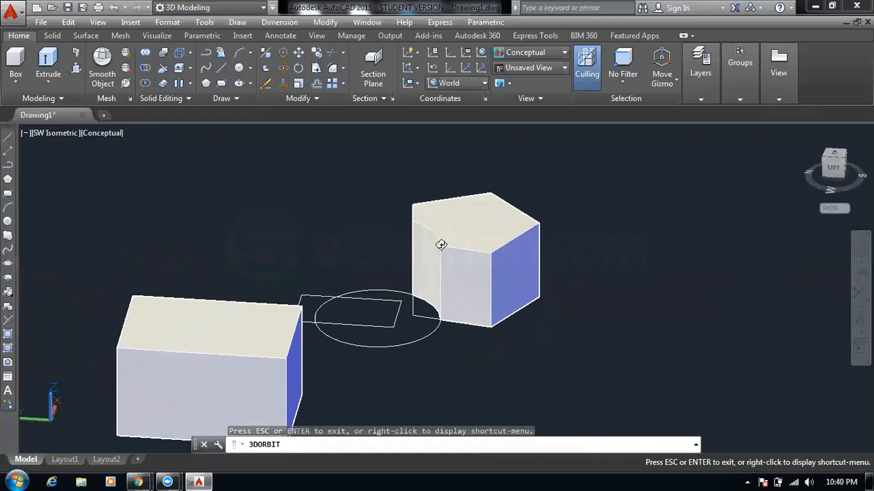
drag(473, 273, 440, 273)
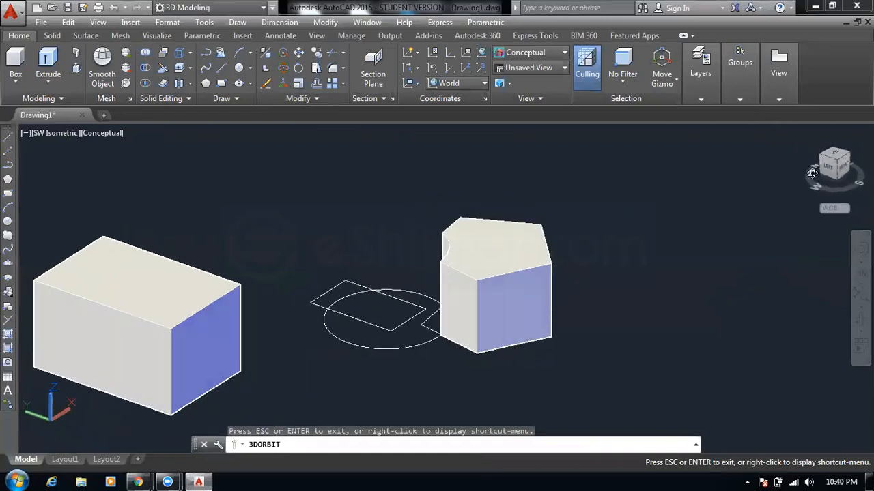
key(Escape)
click(805, 132)
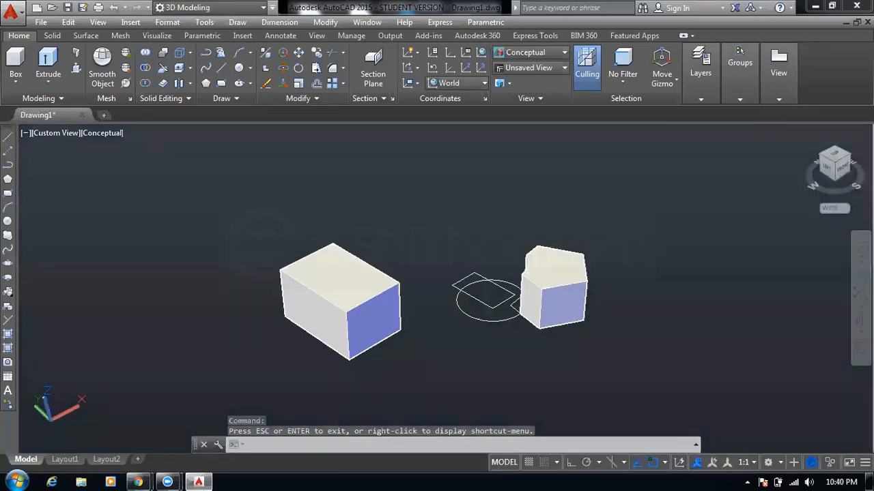
Undo the view changes, the Conceptual visual style and the Presspull of the pentagon area
key(ctrl+z)
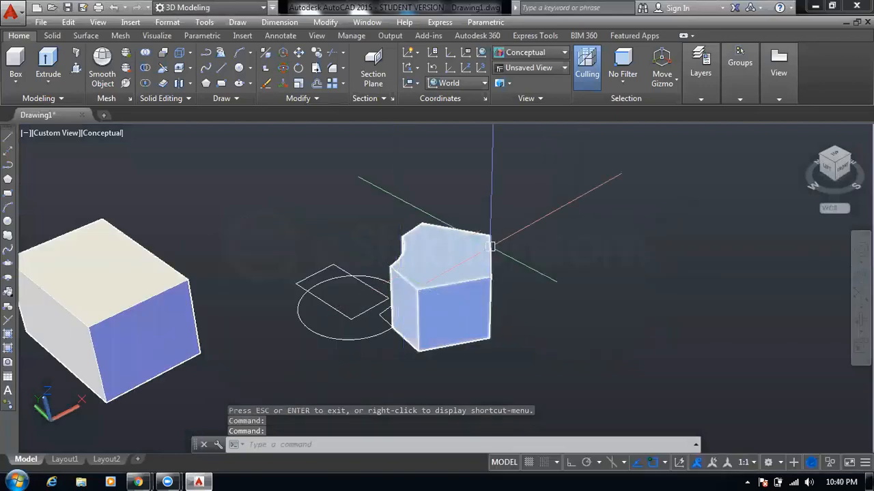
key(ctrl+z)
key(ctrl+z)
key(ctrl+z)
key(ctrl+z)
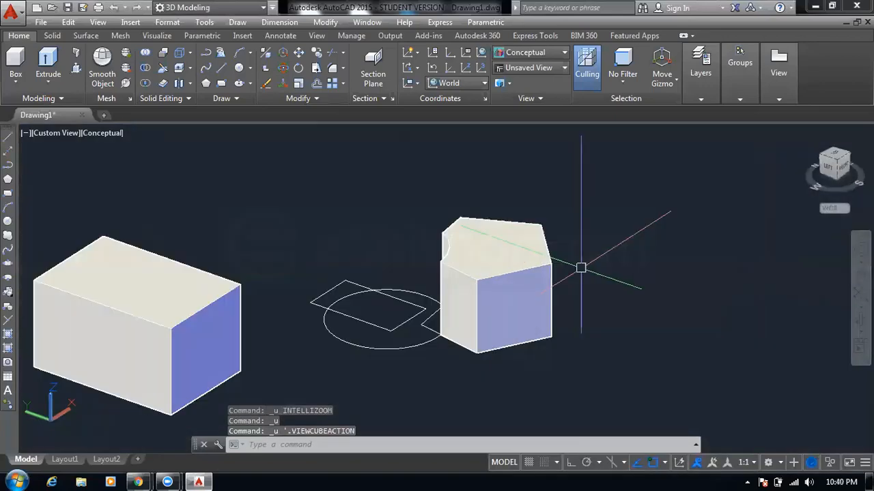
key(ctrl+z)
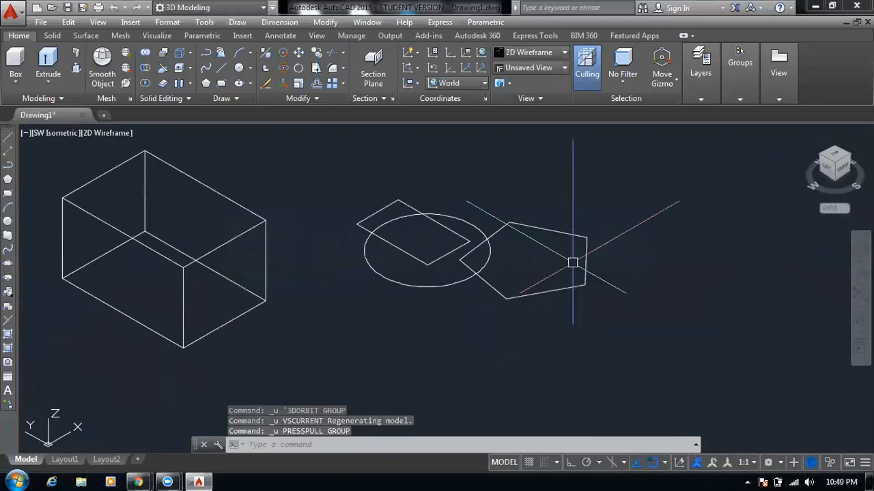
key(Escape)
key(Escape)
Presspull the part of the small rectangle lying outside the circle upward into a solid
middle_drag(569, 246, 490, 262)
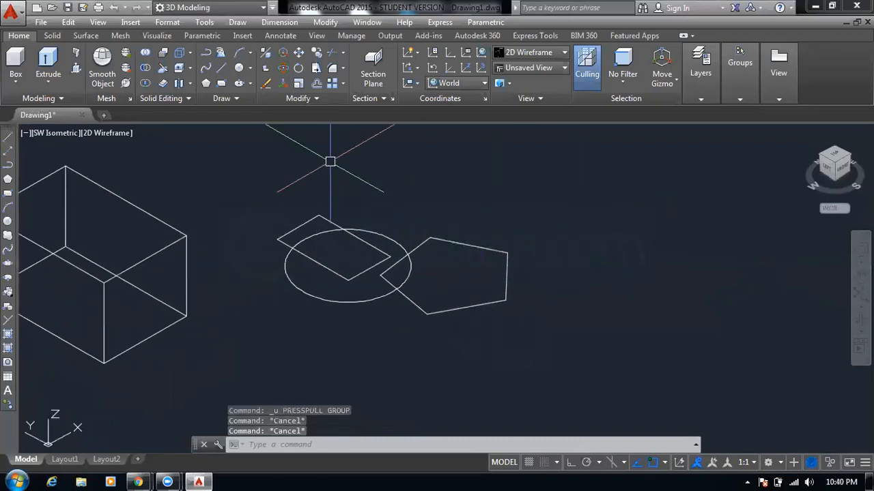
click(76, 69)
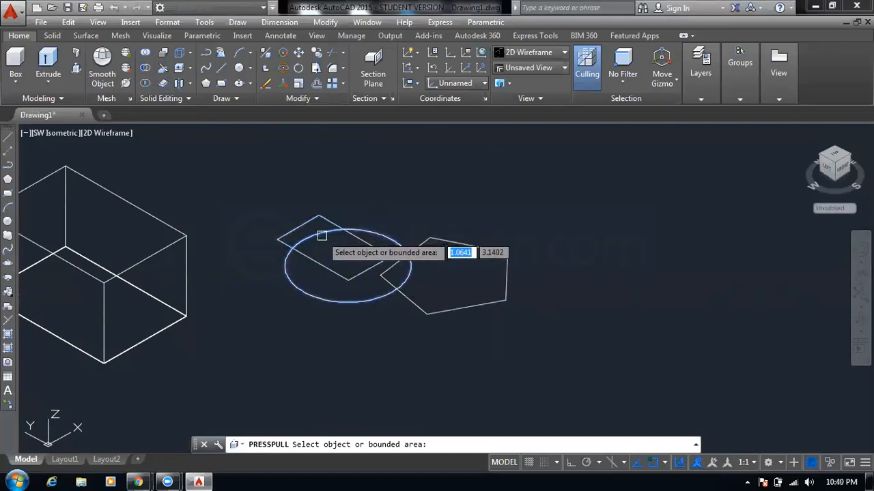
click(320, 228)
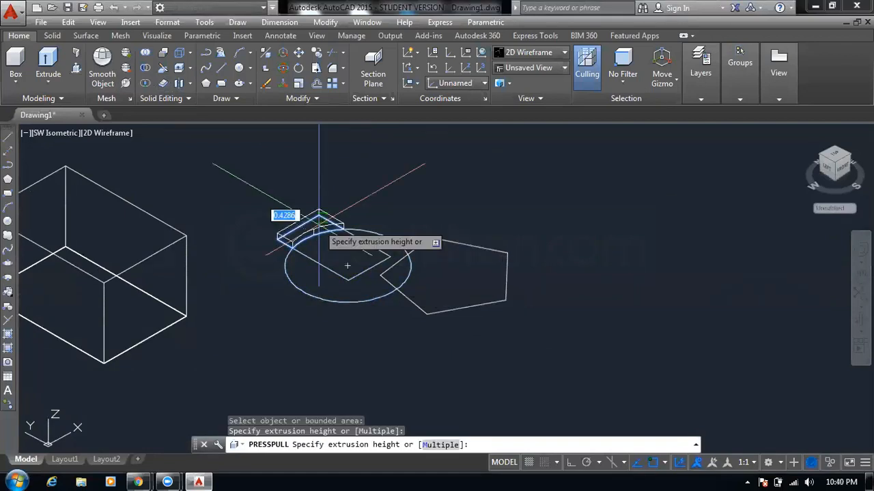
click(316, 173)
key(Return)
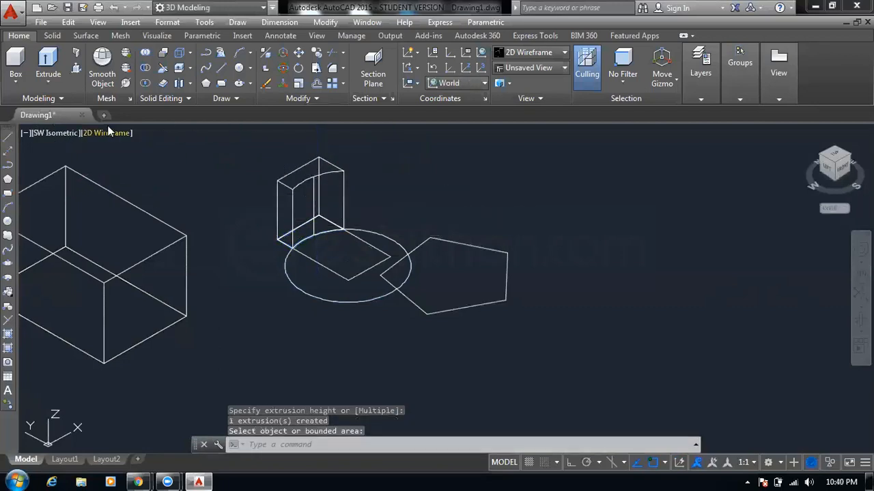
Set the visual style of the view to Conceptual
click(107, 131)
click(164, 180)
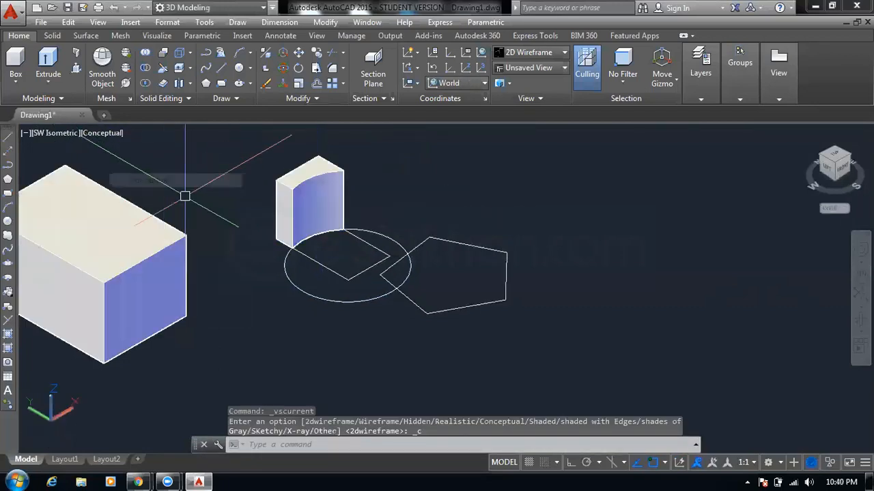
key(Escape)
key(Escape)
key(Escape)
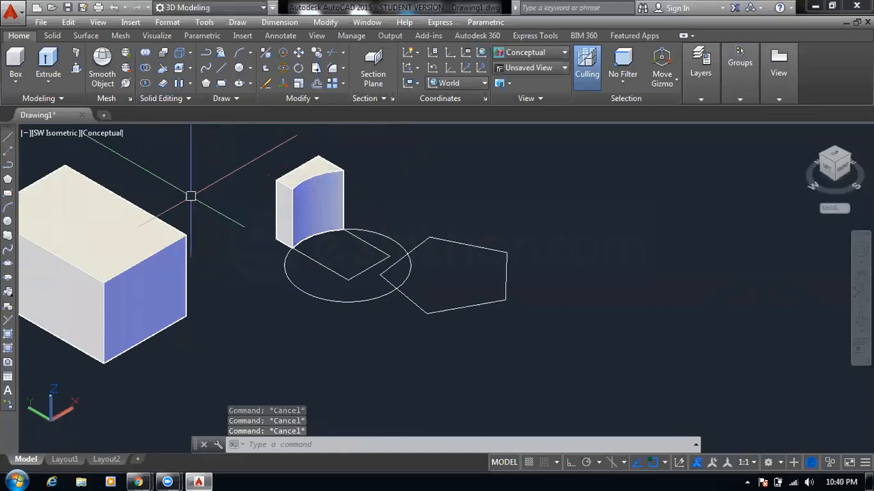
Presspull the circle downward into a solid cylinder
click(78, 68)
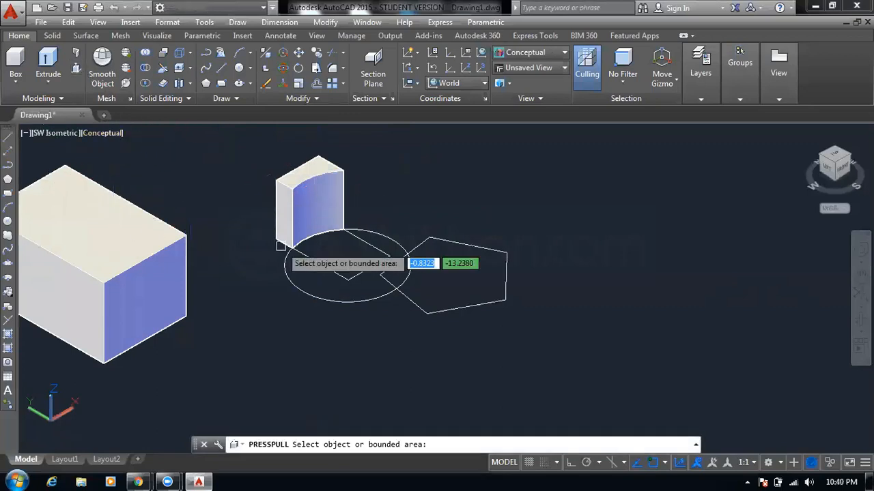
click(328, 301)
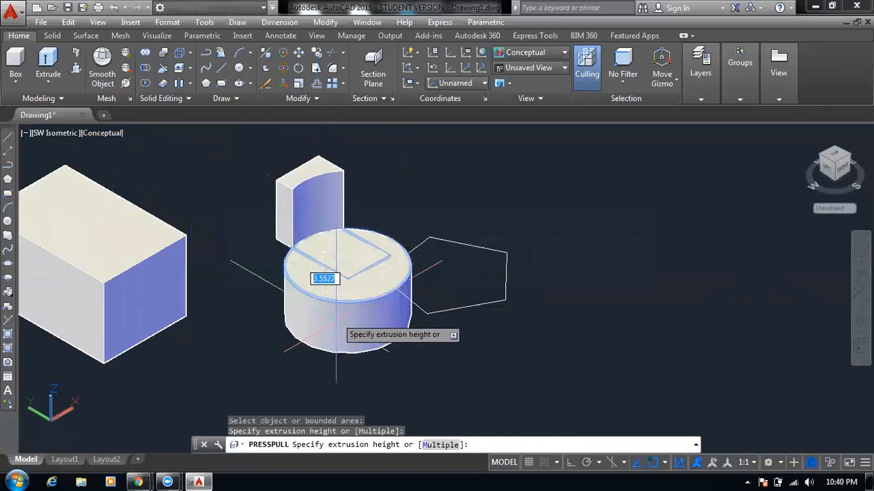
click(337, 341)
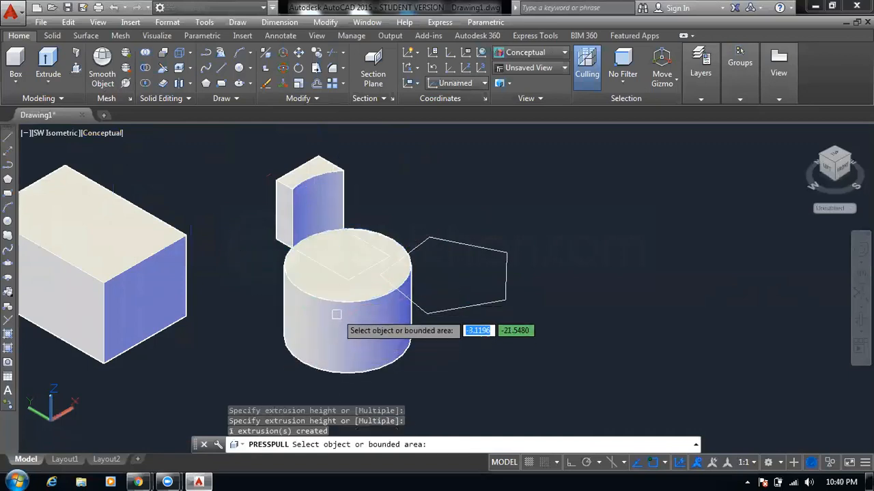
Presspull the rectangle area inside the circle upward and the pentagon area outside the circle downward into solids
click(339, 256)
click(318, 224)
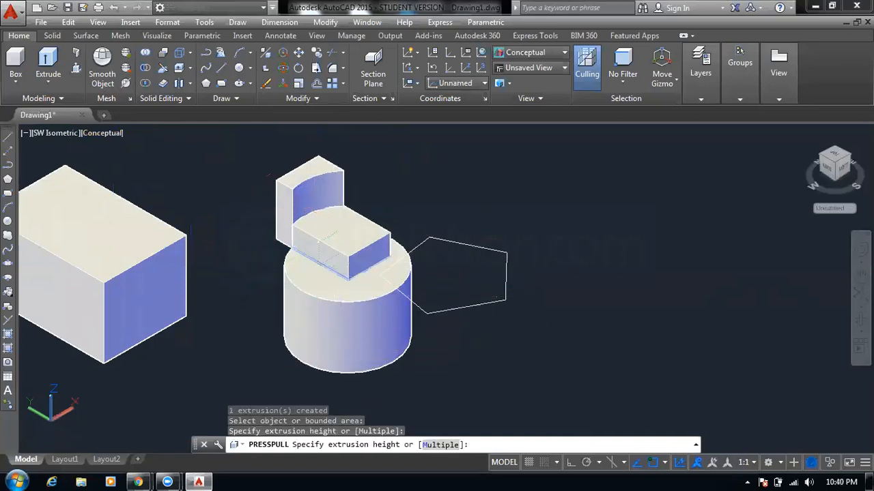
click(444, 306)
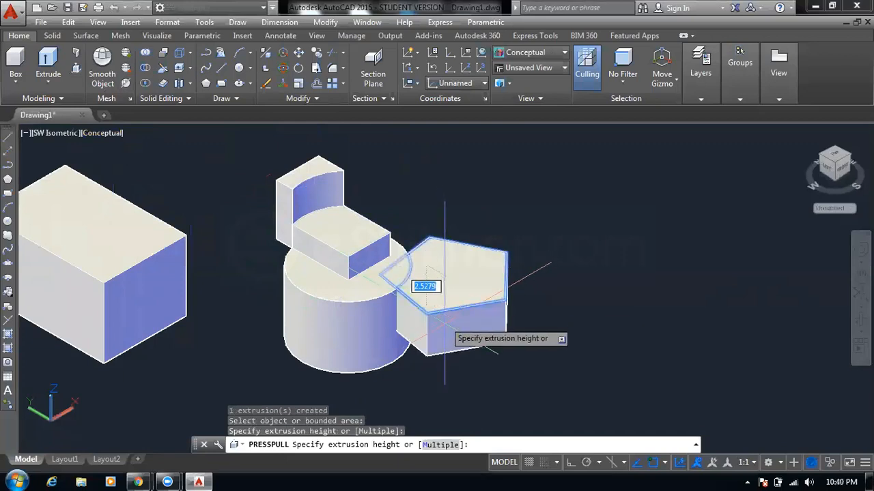
click(471, 331)
key(Escape)
key(Escape)
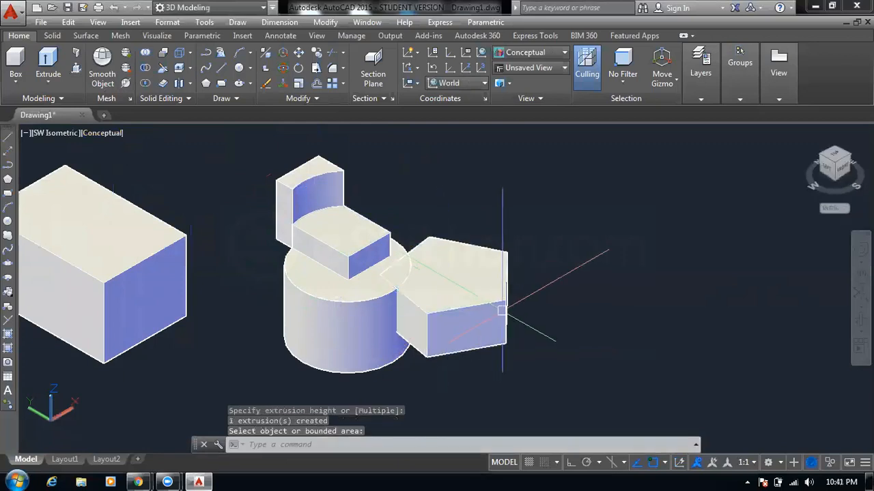
Presspull the overlap between the circle and the pentagon upward into a tall solid
key(Return)
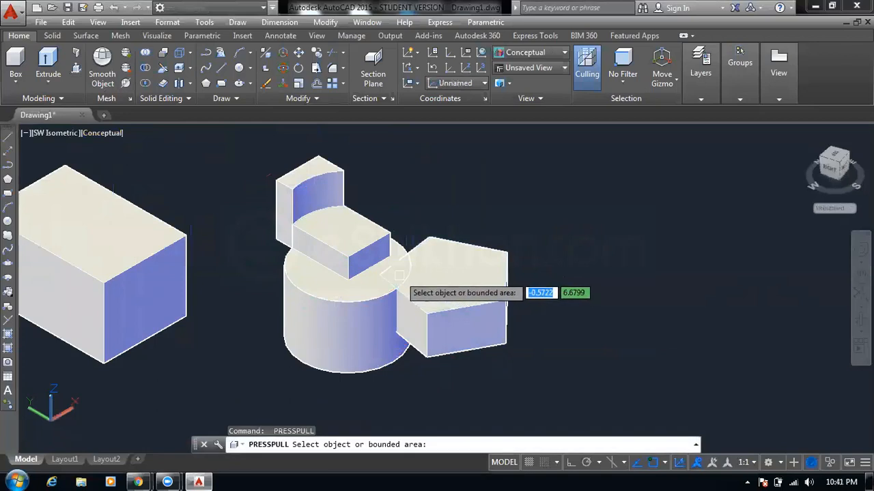
click(397, 271)
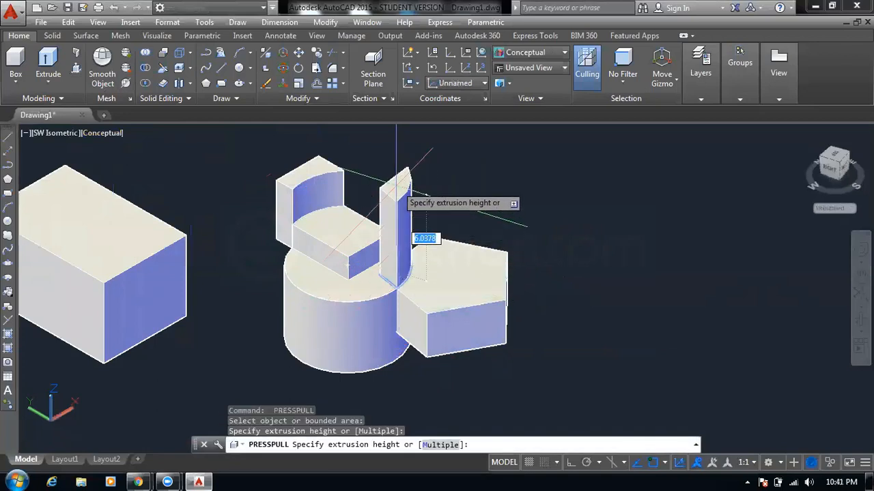
click(400, 189)
key(Escape)
key(Escape)
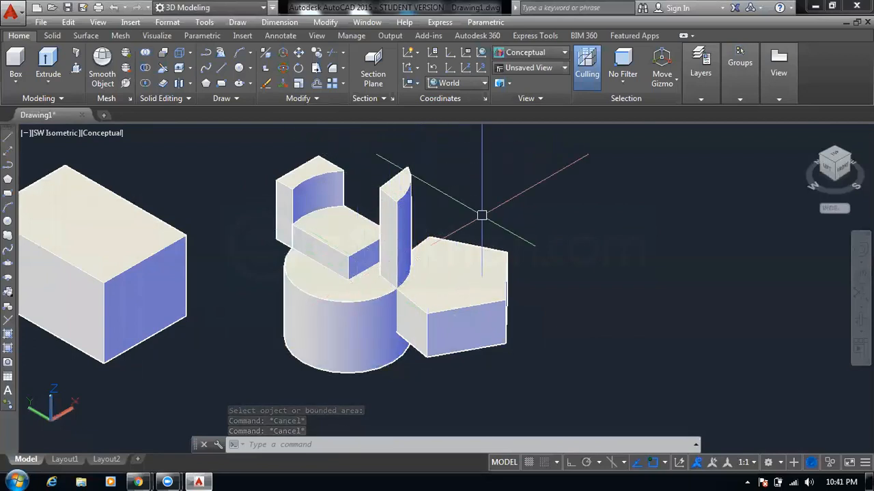
Undo the Presspull solids and the Conceptual visual style, back to the flat rectangle, circle and pentagon
key(ctrl+z)
key(ctrl+z)
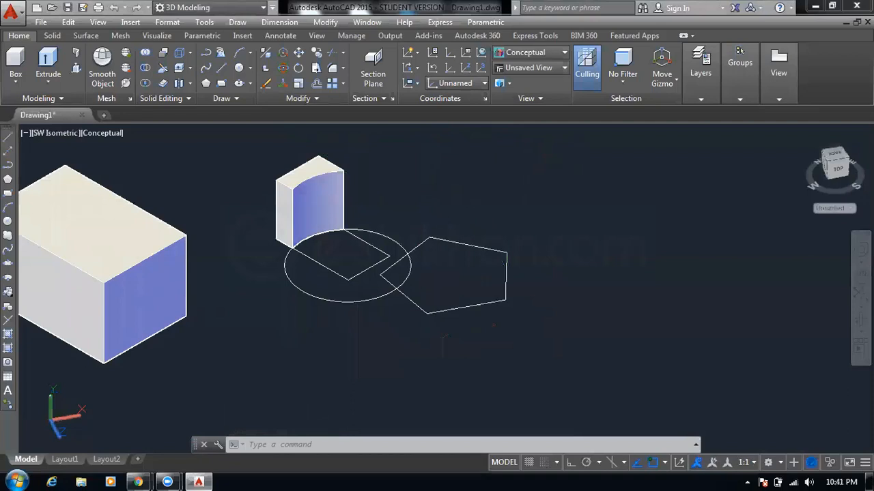
key(ctrl+z)
key(ctrl+z)
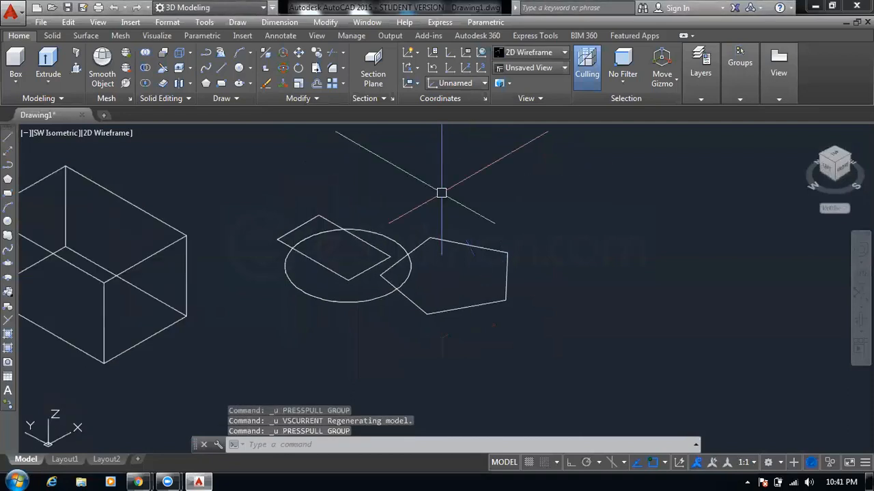
middle_drag(462, 213, 447, 213)
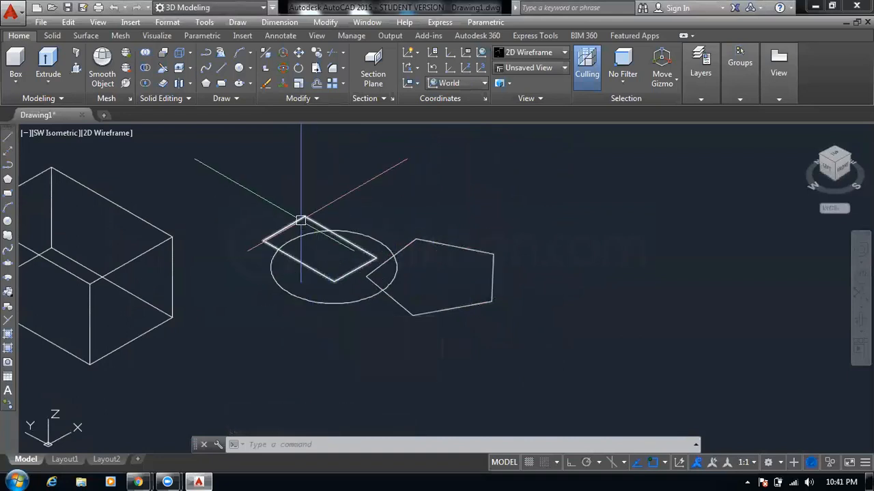
Presspull the pentagon, small rectangle and circle upward together using the Multiple option
click(75, 70)
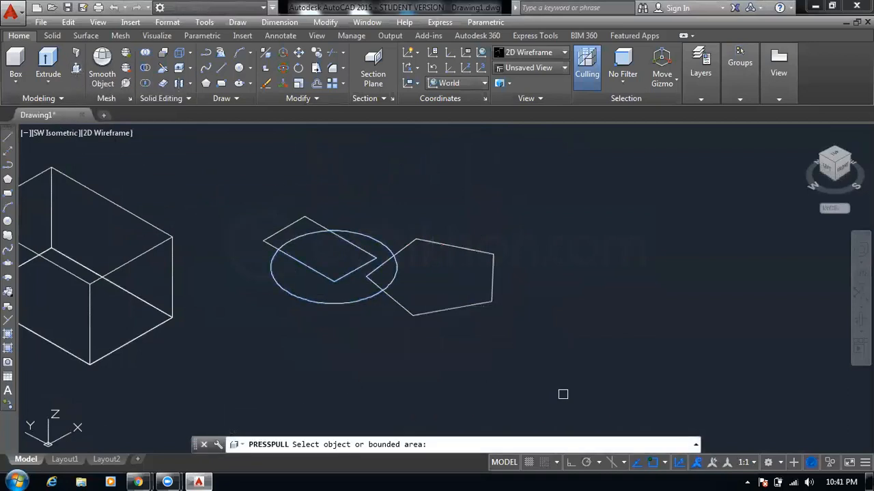
click(415, 314)
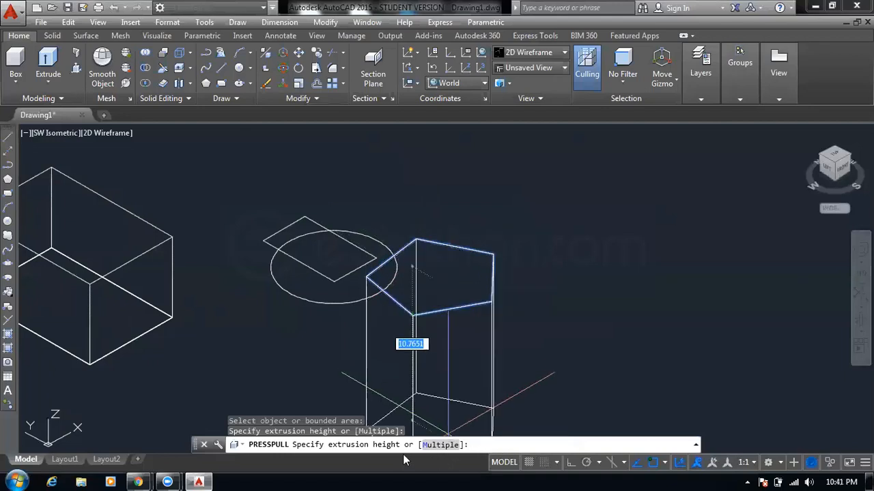
click(442, 445)
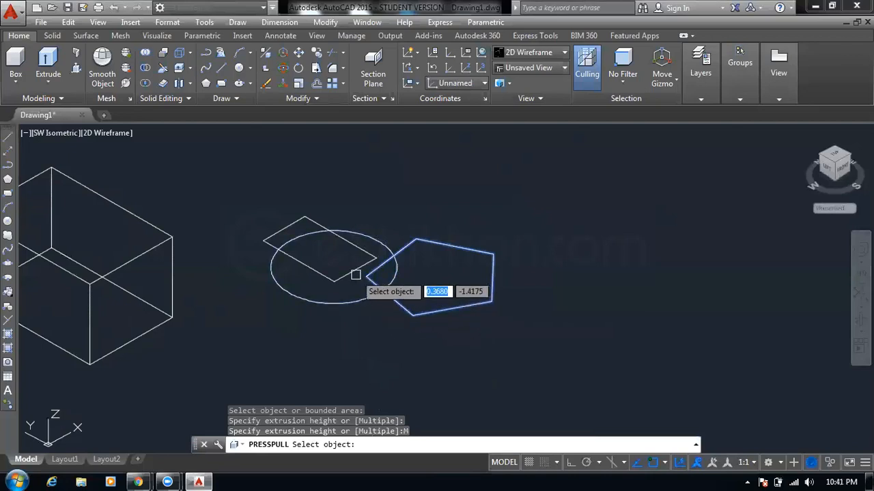
click(299, 222)
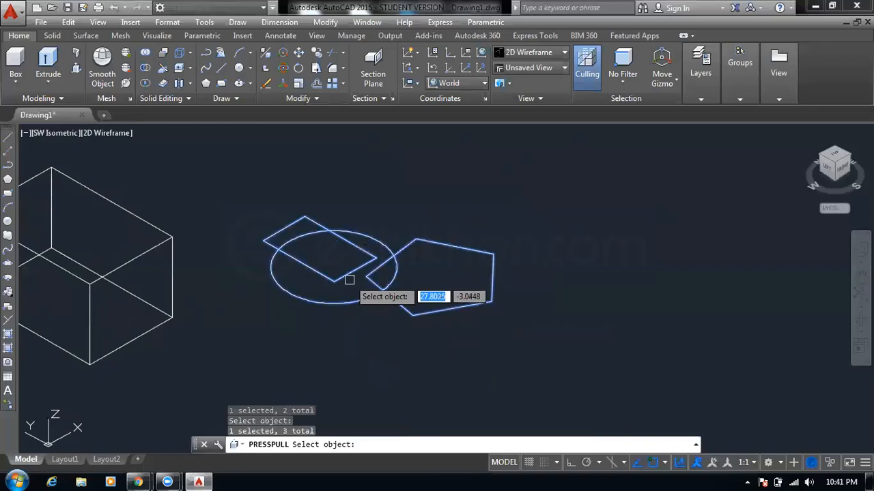
key(Return)
click(365, 213)
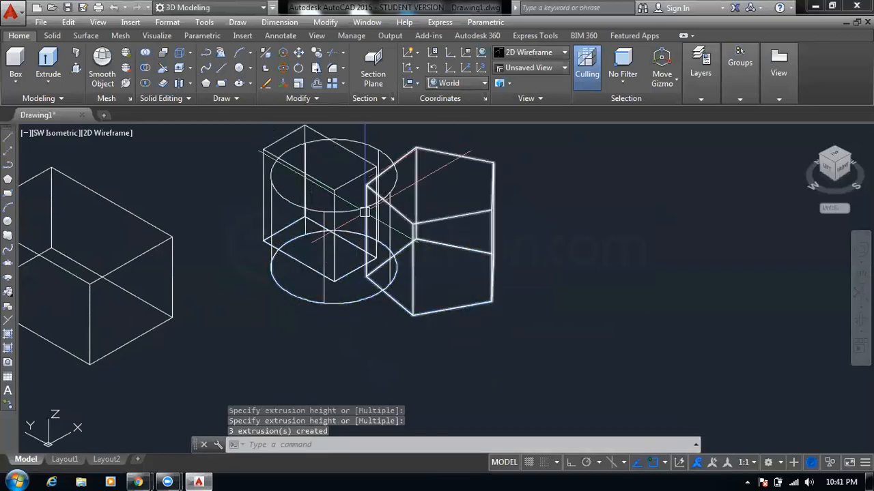
key(Escape)
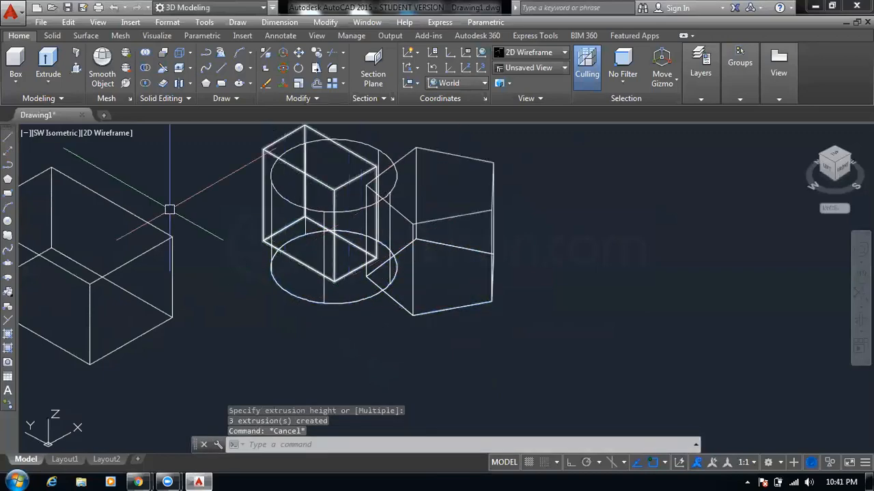
Set the view's visual style to Conceptual to show the three extruded shapes and the box shaded
click(110, 135)
click(152, 181)
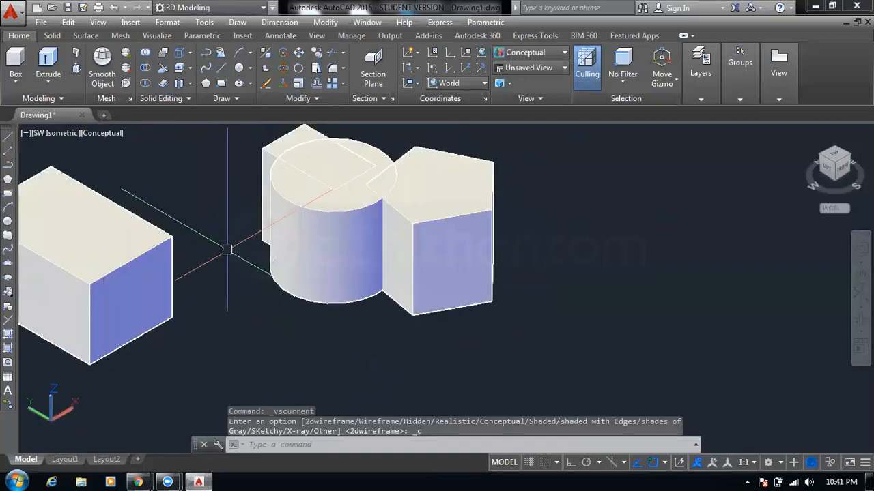
key(Escape)
key(Escape)
mouse_move(241, 204)
middle_down()
mouse_move(245, 231)
mouse_move(328, 246)
middle_up()
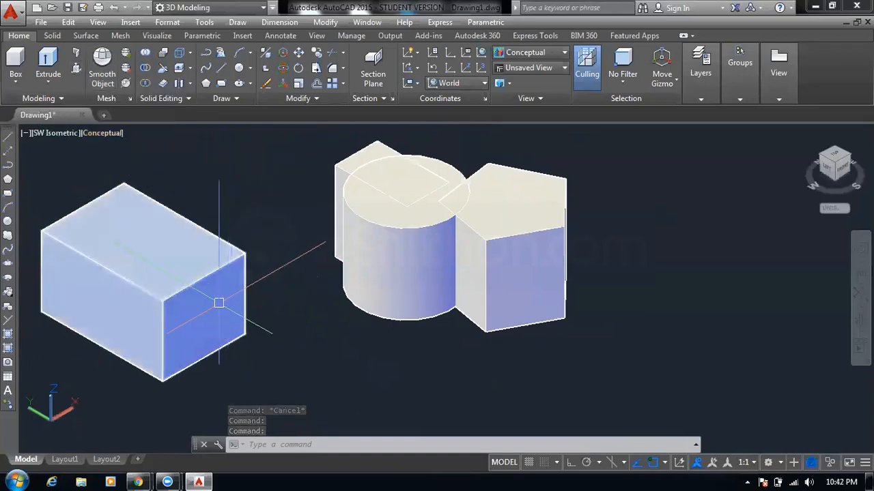
Presspull the end face of the large box outward to lengthen the box
click(77, 69)
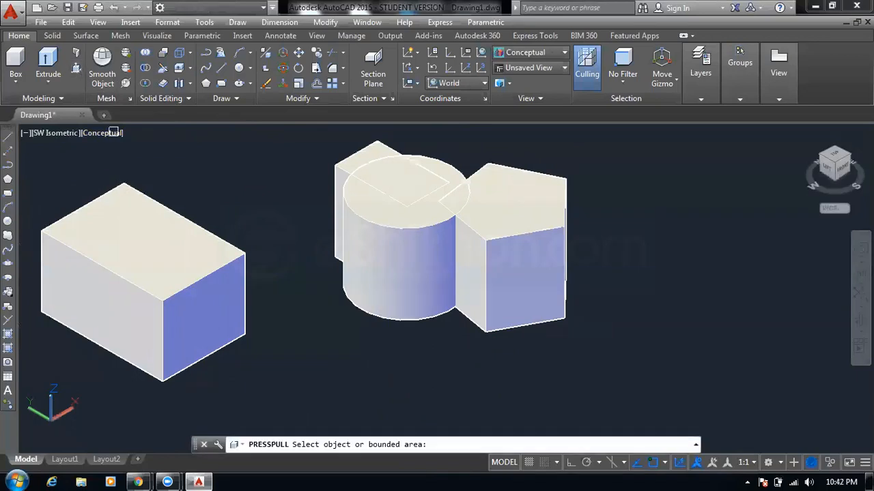
click(206, 311)
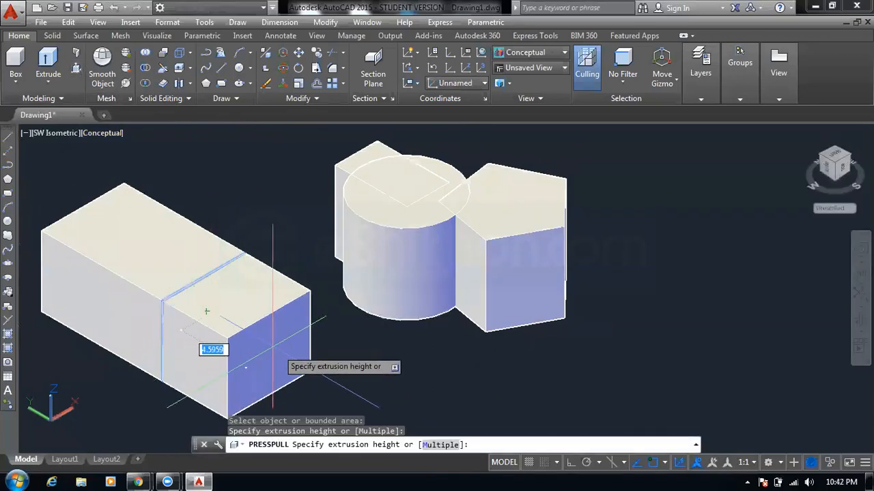
click(308, 372)
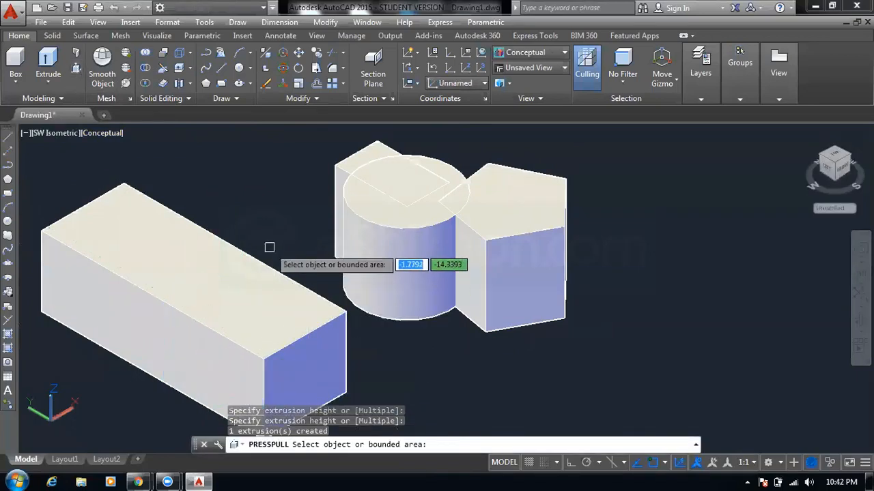
Presspull the exposed top face of the cylinder and the top face of the pentagonal solid upward
click(384, 204)
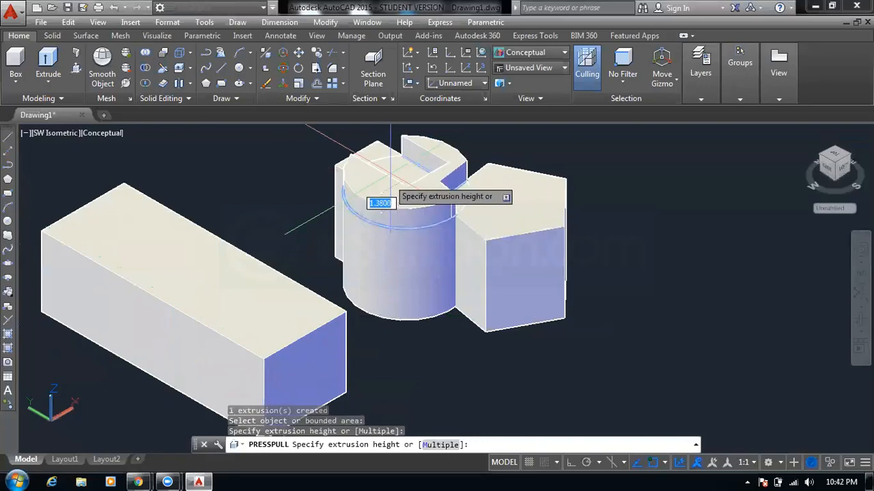
click(399, 174)
middle_drag(403, 198, 225, 249)
click(323, 253)
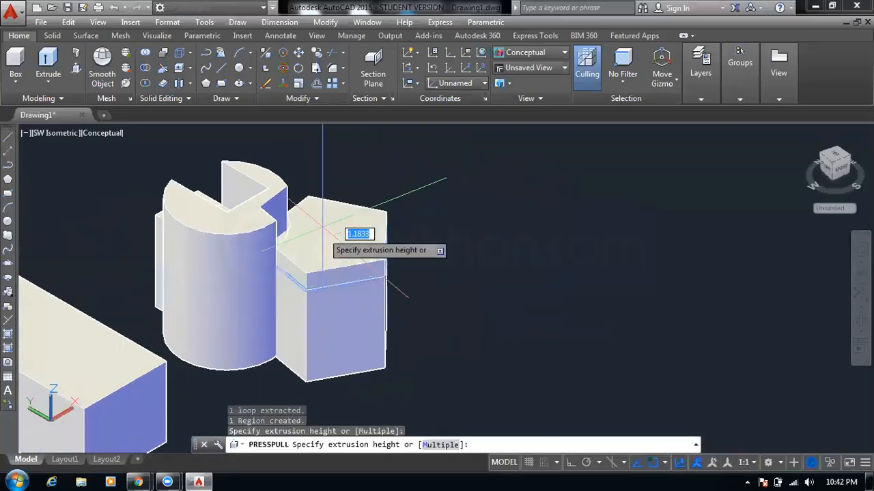
click(325, 175)
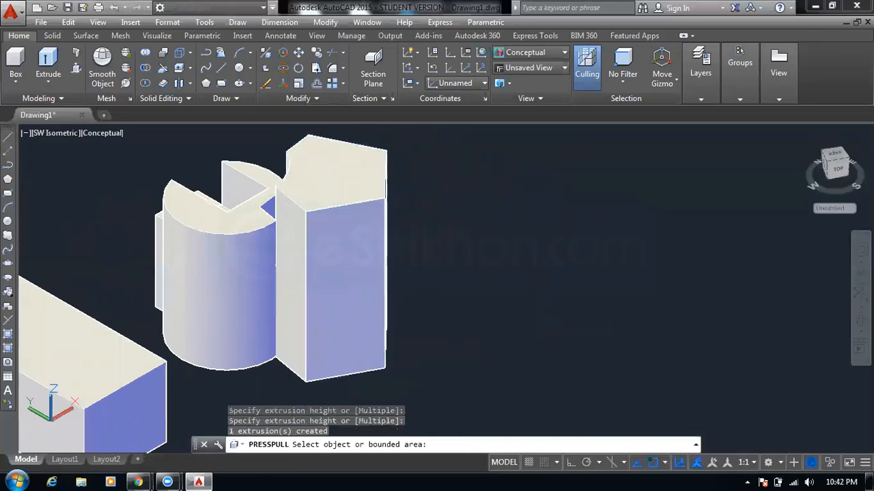
Presspull the front face of the pentagonal solid and the side face next to it outward
click(346, 304)
click(399, 242)
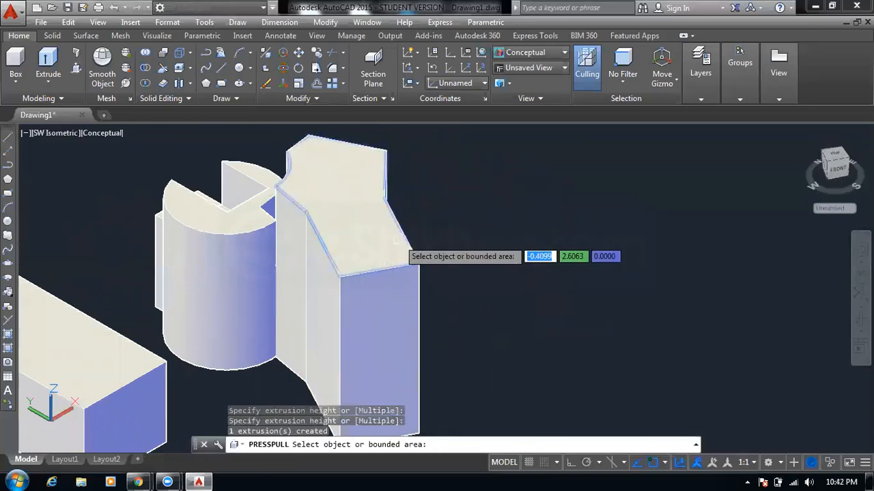
click(300, 295)
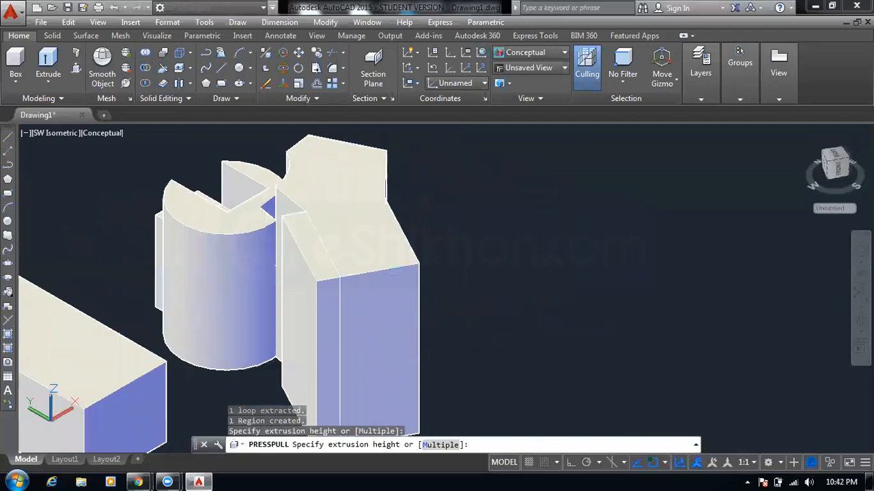
click(248, 314)
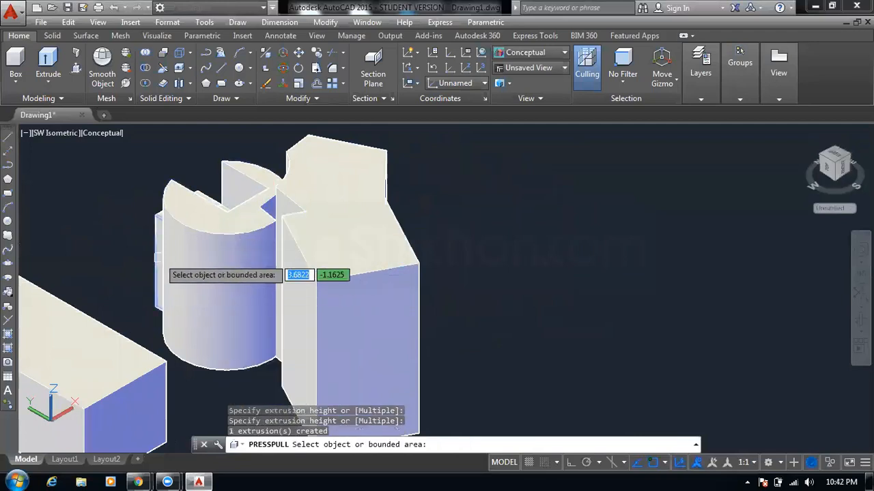
Try to presspull the narrow exposed side of the rectangular solid behind the cylinder
middle_drag(144, 252, 144, 252)
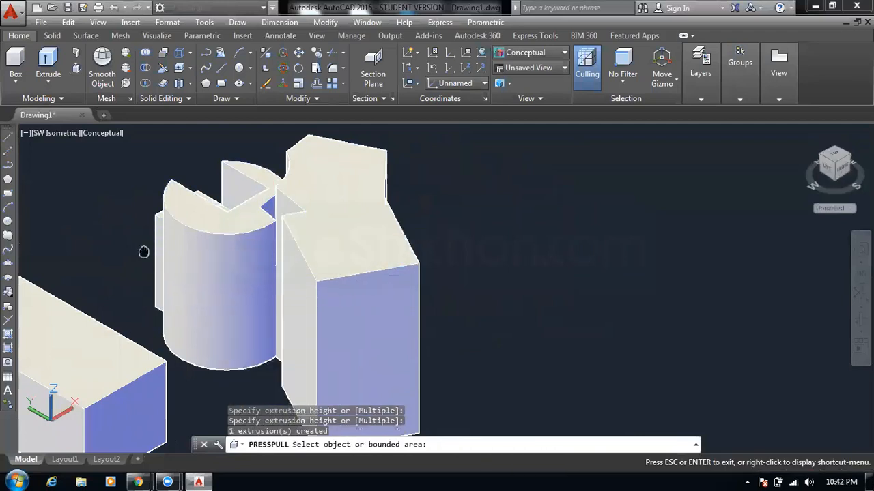
middle_drag(144, 252, 211, 292)
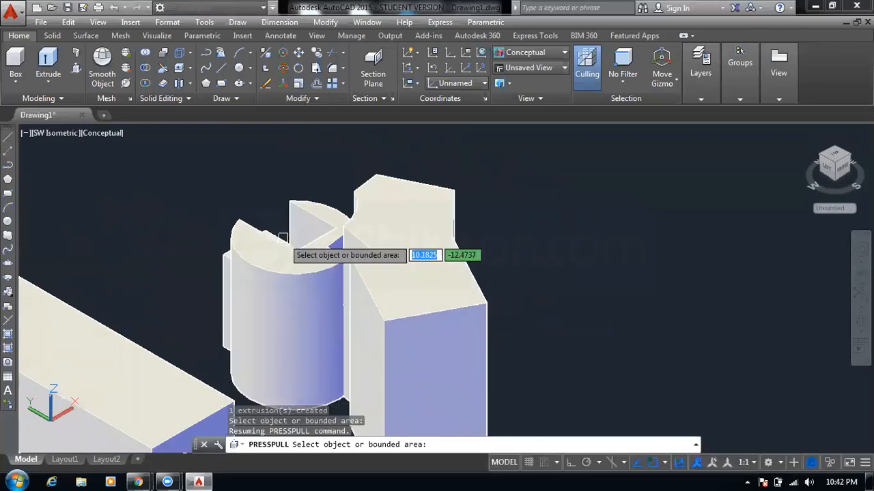
click(225, 271)
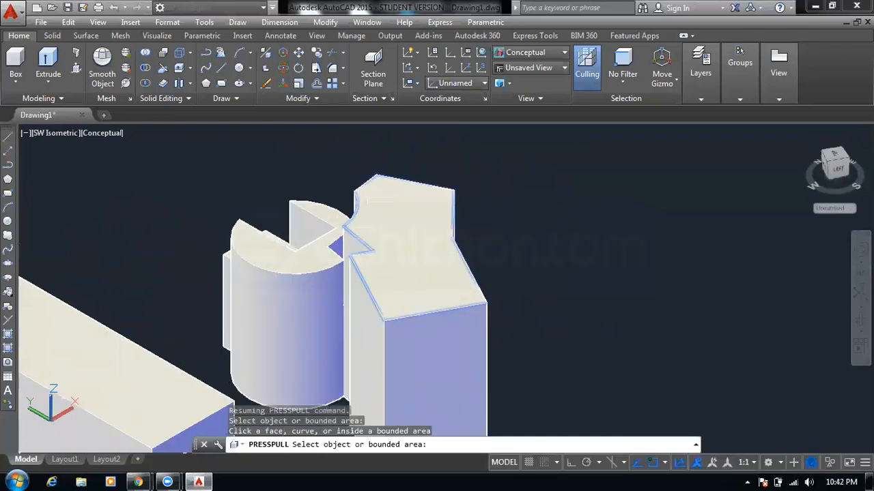
Presspull the enlarged top face of the pentagonal solid further upward and end the command
click(358, 213)
click(359, 182)
scroll(368, 197, down, 3)
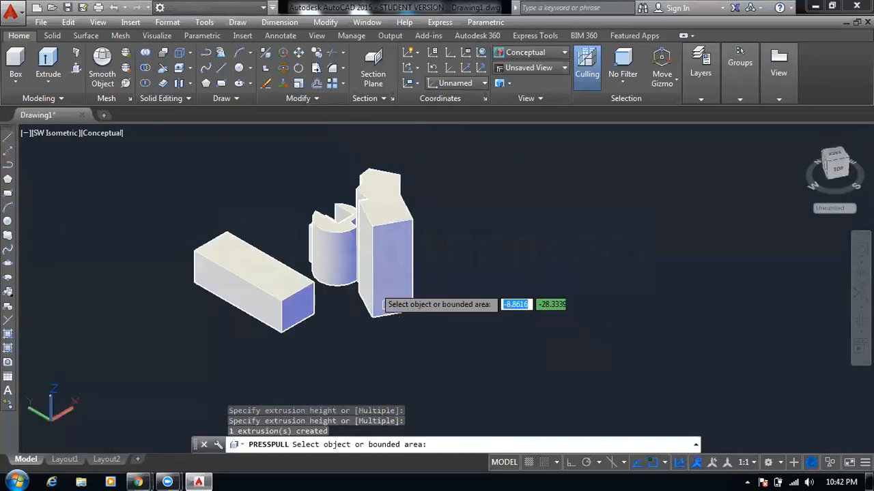
key(Escape)
key(Escape)
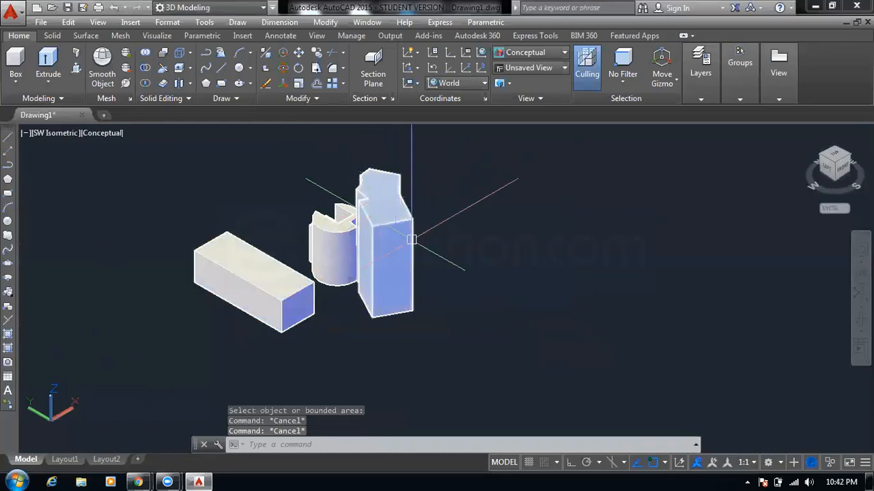
Undo the face pulls, the Conceptual visual style and the multiple Presspull, back to the flat shapes
key(ctrl+z)
key(ctrl+z)
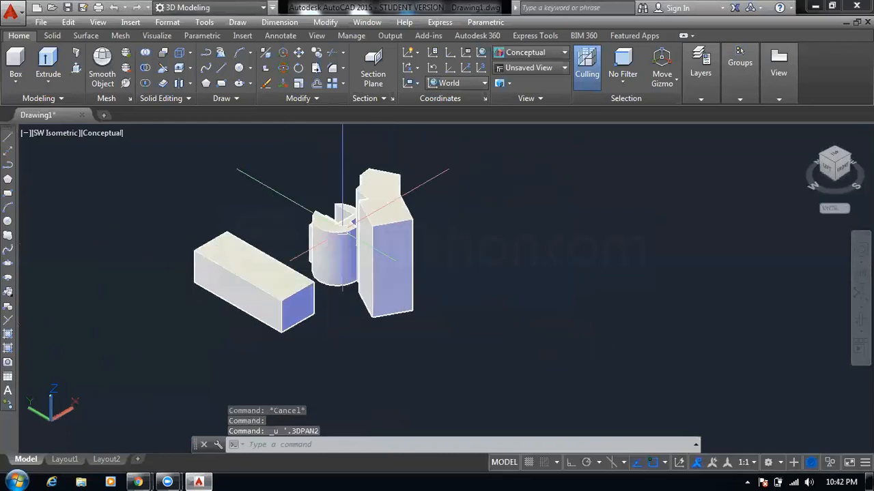
key(ctrl+z)
key(ctrl+z)
key(ctrl+z)
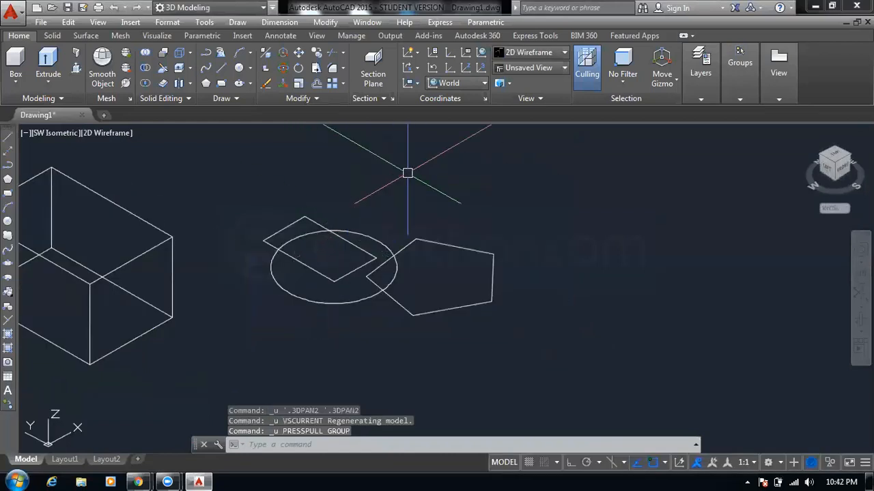
key(Escape)
key(Escape)
Presspull the pentagon to an exact height of 10 and end the command
middle_drag(403, 186, 376, 197)
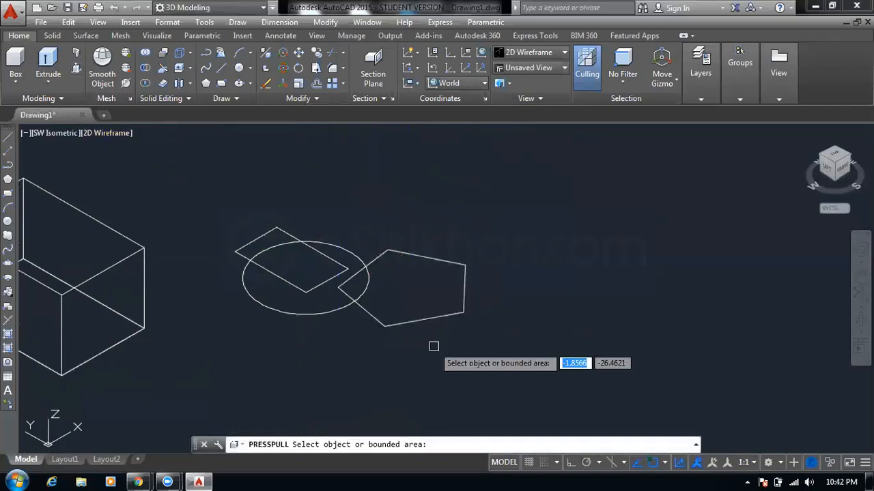
click(416, 283)
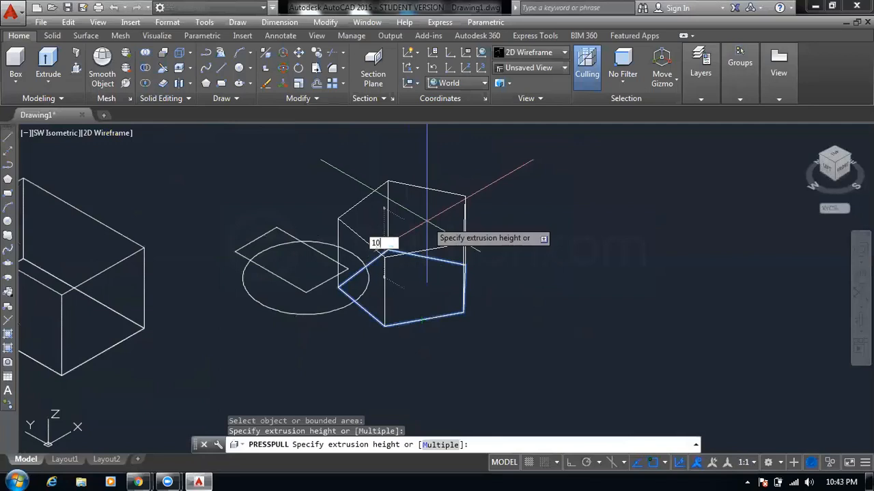
key(Return)
key(Return)
scroll(458, 213, down, 2)
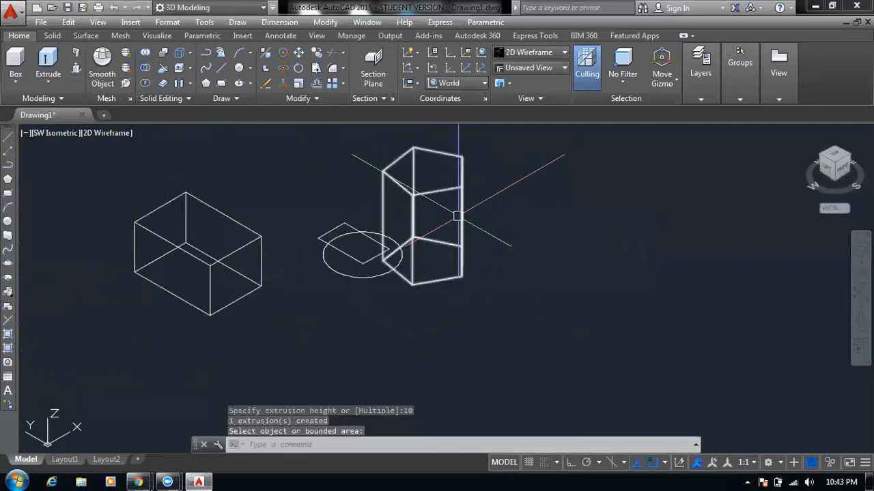
Undo the pentagon's Presspull, back to the flat shapes
middle_drag(458, 215, 384, 255)
scroll(376, 231, up, 2)
key(ctrl+z)
key(ctrl+z)
key(ctrl+z)
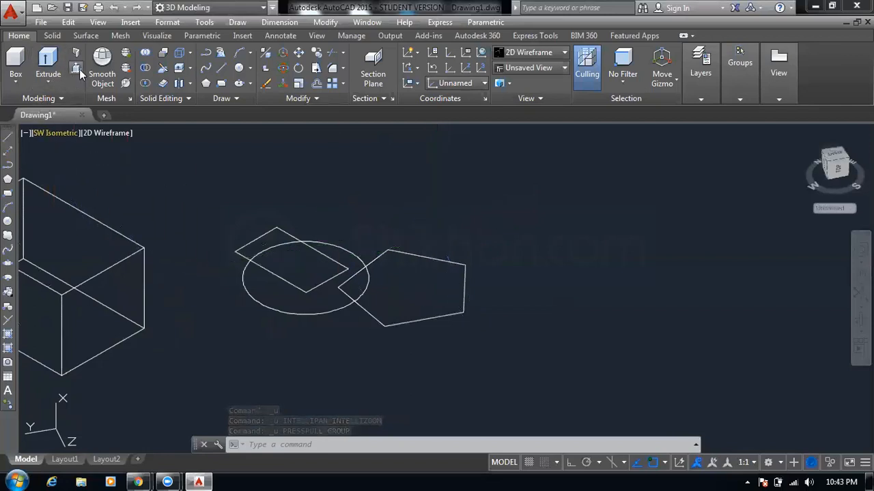
click(53, 84)
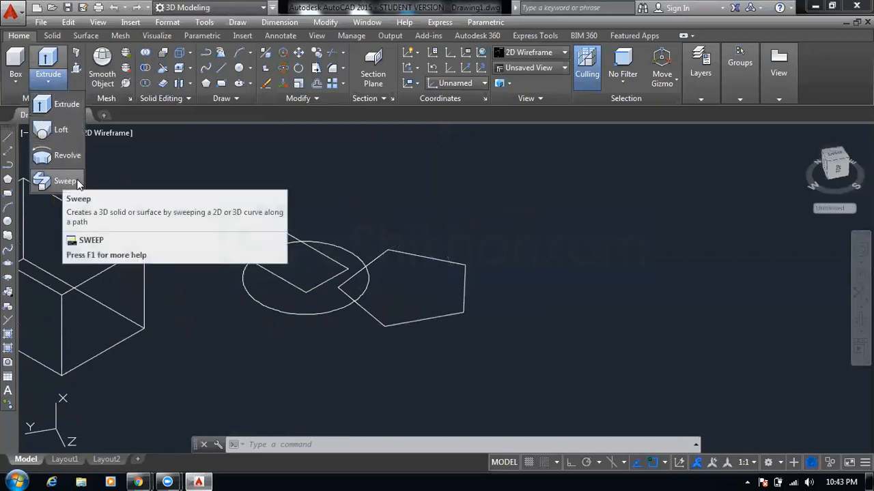
scroll(214, 201, down, 4)
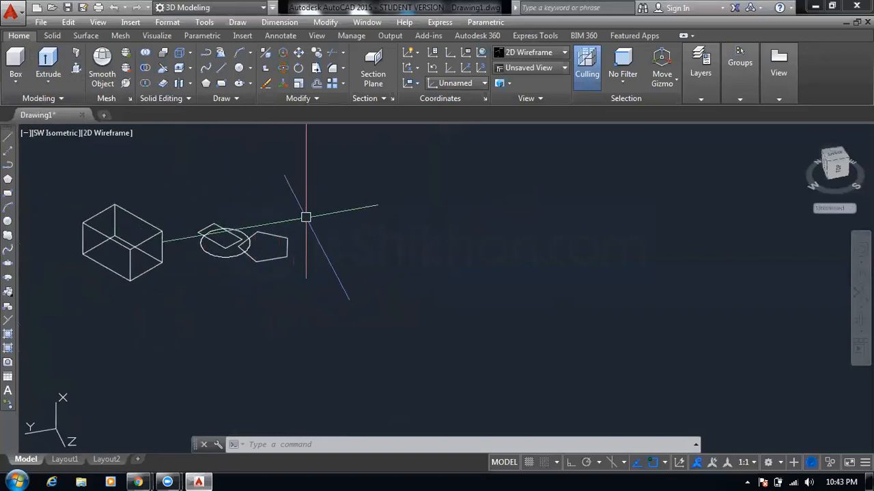
middle_drag(306, 215, 154, 212)
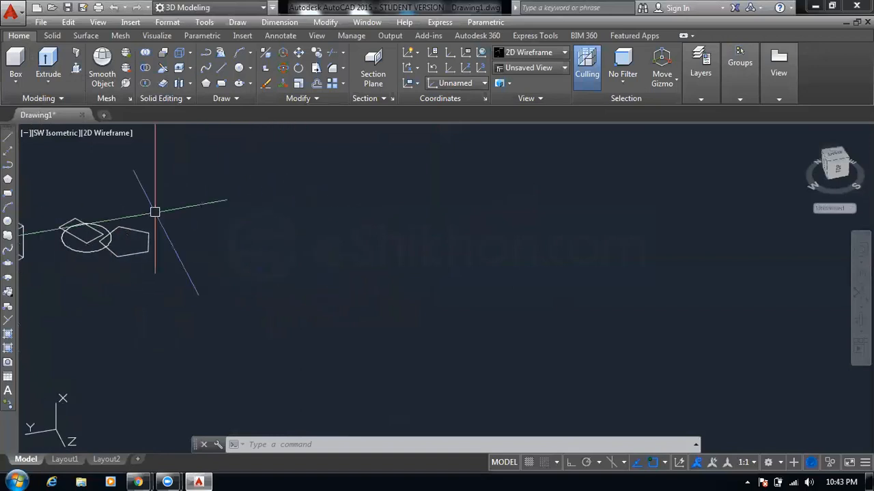
click(7, 223)
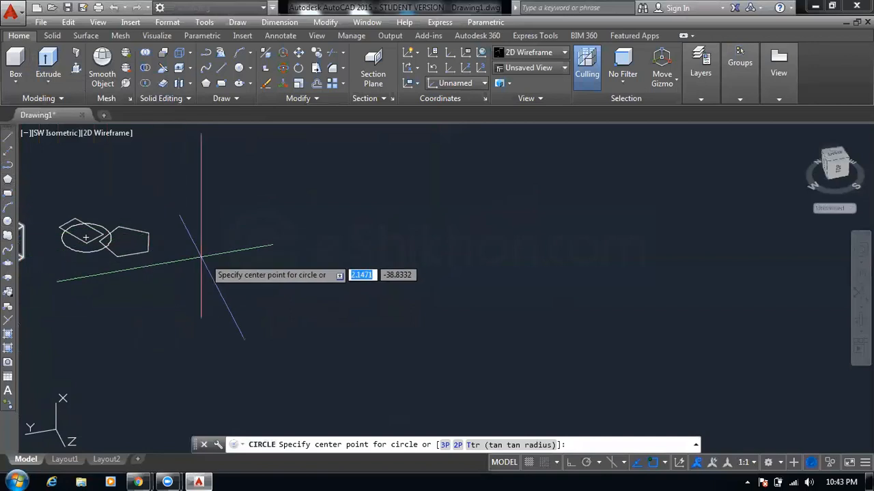
click(240, 266)
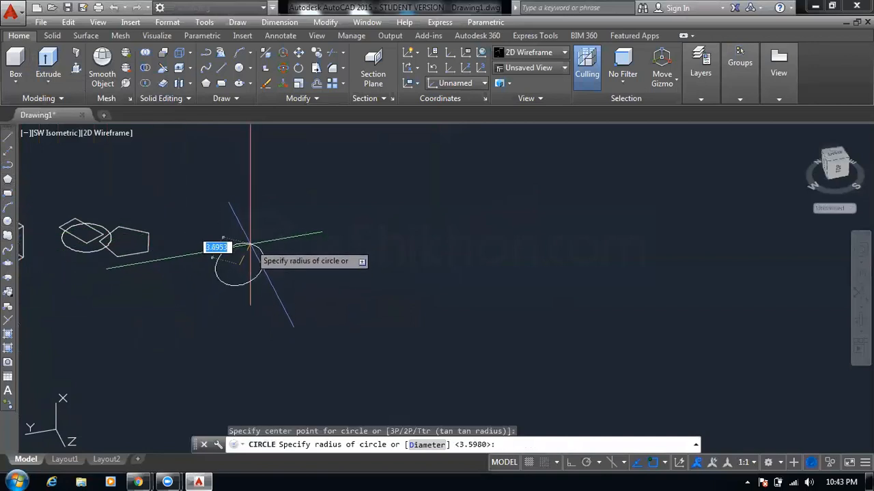
key(Escape)
key(Escape)
key(Escape)
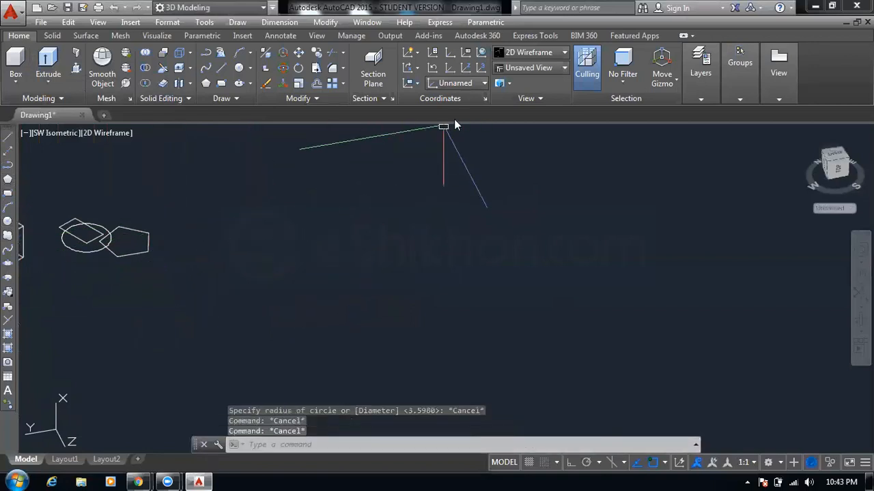
Set the model view to SW Isometric
click(551, 70)
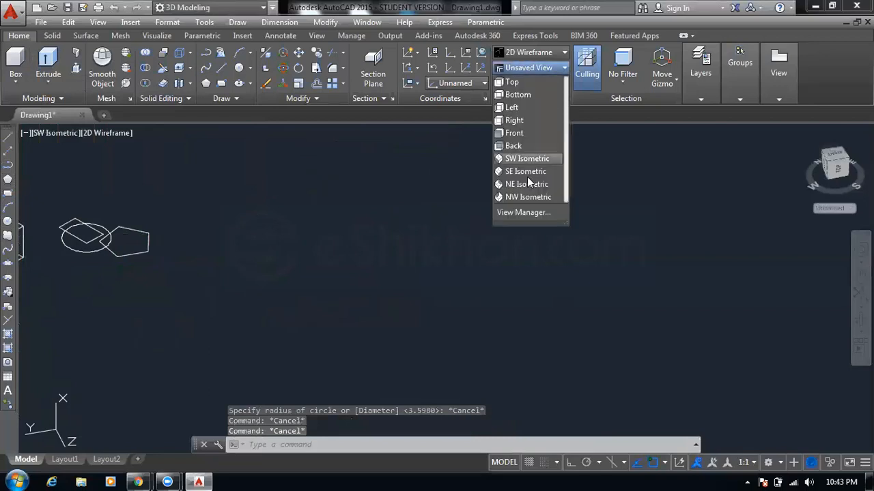
click(522, 161)
key(Escape)
key(Escape)
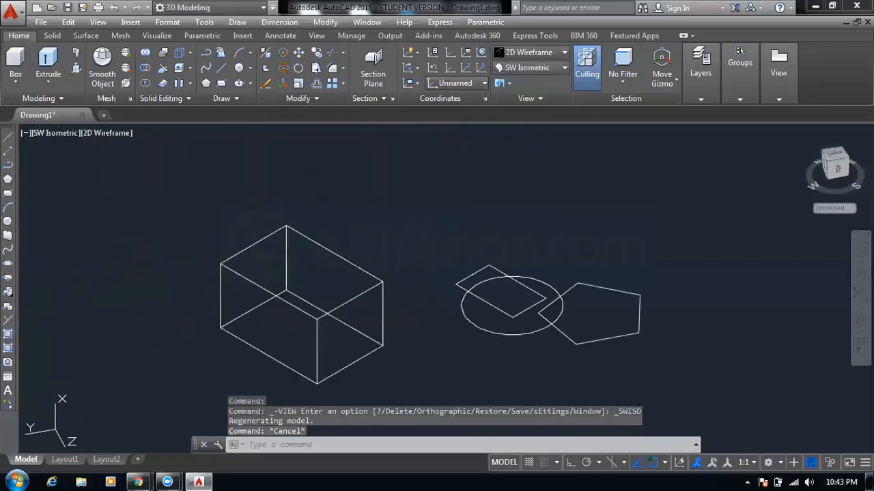
Draw a circle with a radius of about 1.6 in the empty space beside the pentagon
middle_drag(438, 261, 255, 213)
middle_drag(505, 255, 346, 240)
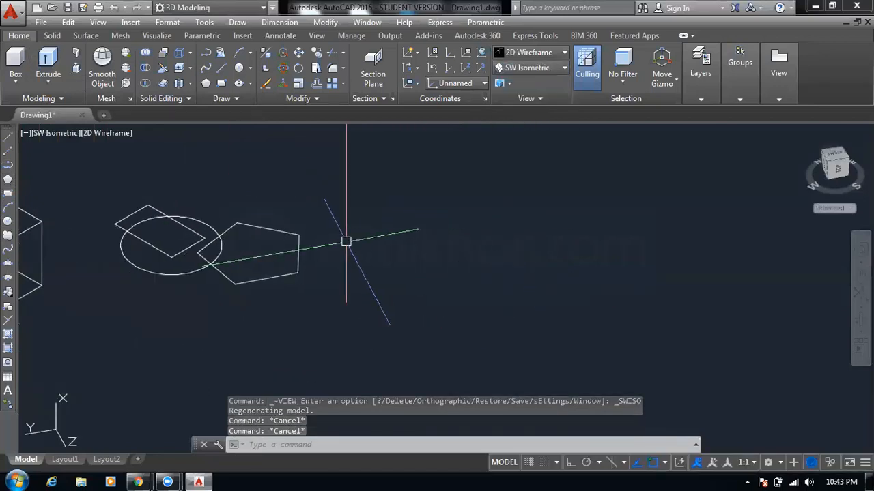
key(Return)
click(384, 271)
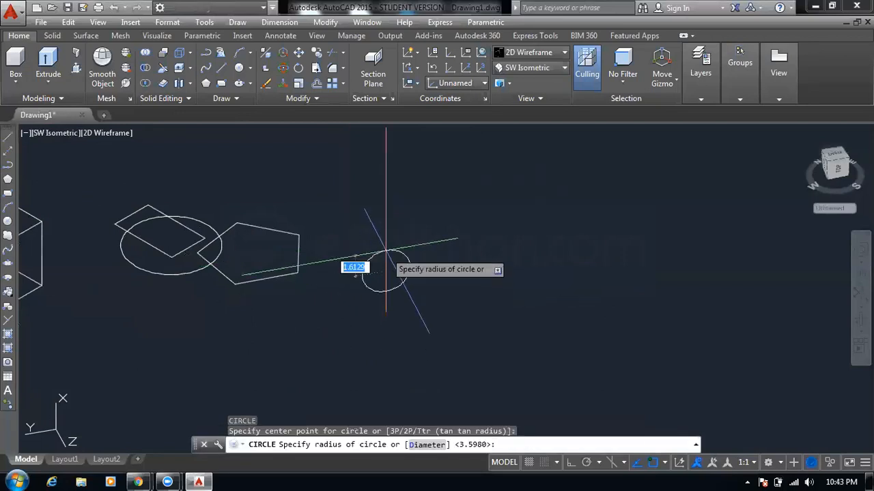
click(390, 250)
key(Escape)
Move the new small circle farther away from the pentagon into open space
click(418, 248)
click(398, 241)
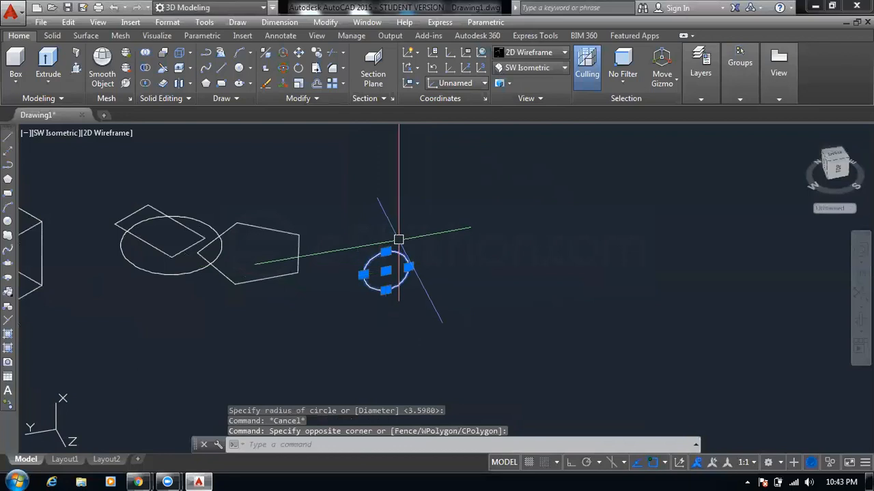
text(m)
key(Return)
click(415, 217)
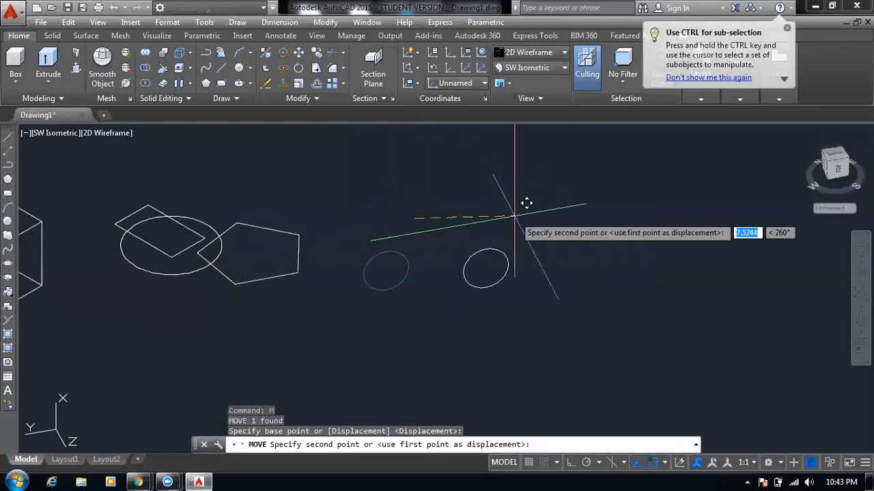
click(533, 222)
key(Escape)
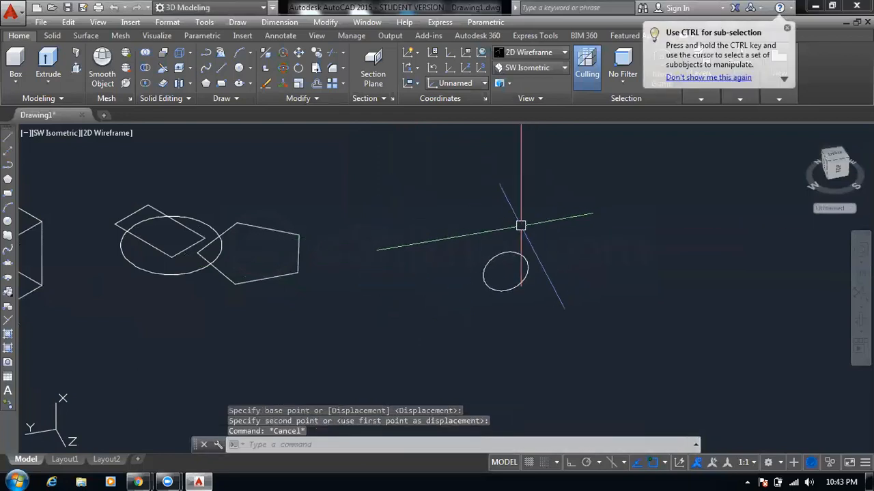
key(Escape)
Draw a wavy spline from the small circle's centre out towards the area above the pentagon
middle_drag(500, 274, 424, 215)
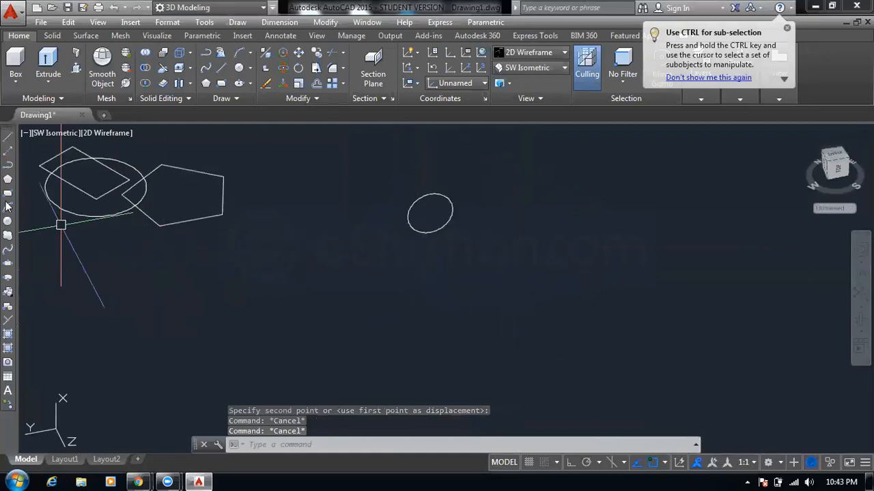
key(Escape)
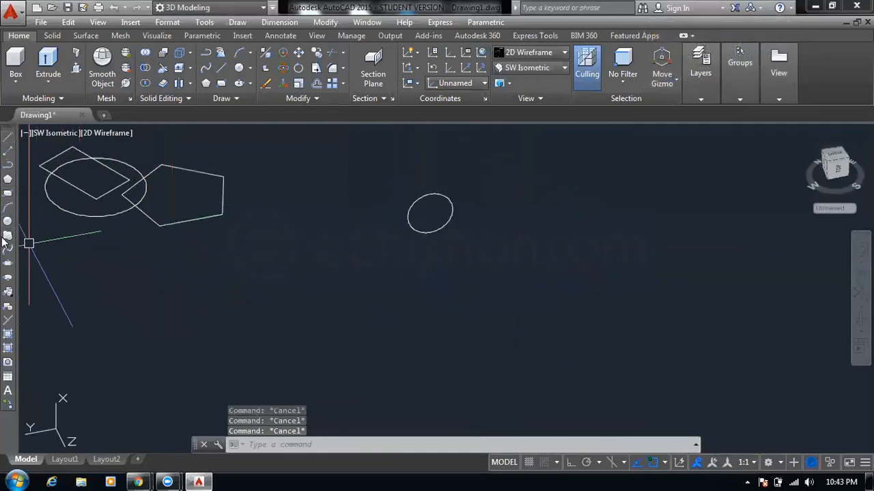
click(7, 250)
scroll(417, 206, up, 3)
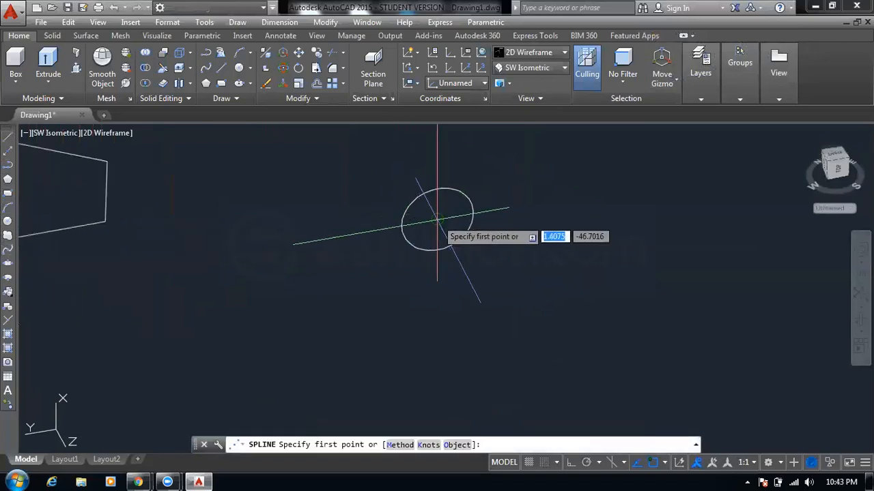
click(437, 217)
click(324, 176)
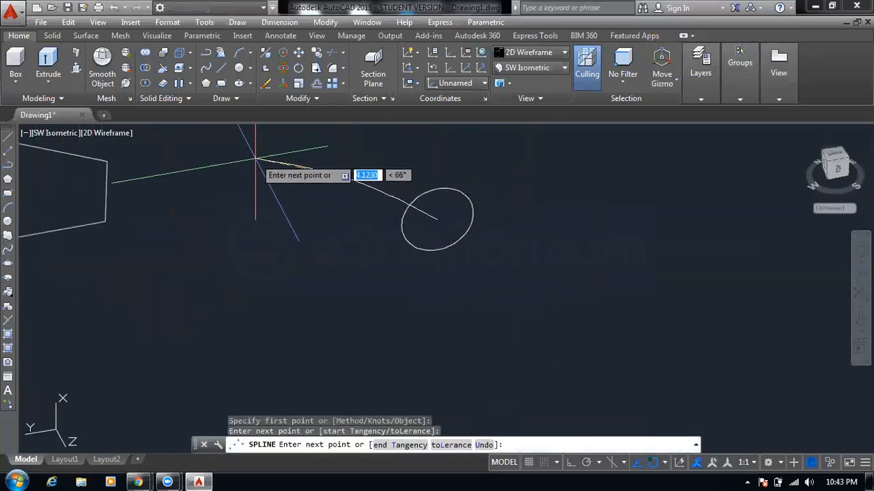
middle_drag(256, 160, 323, 290)
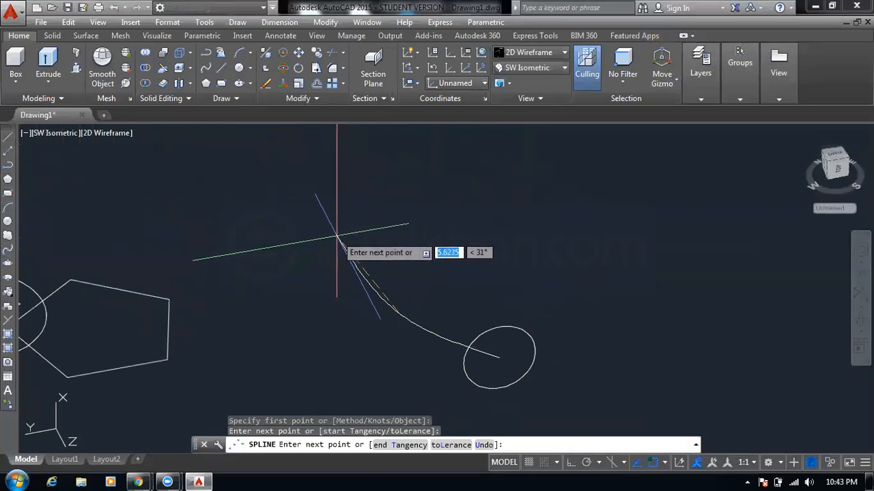
click(338, 250)
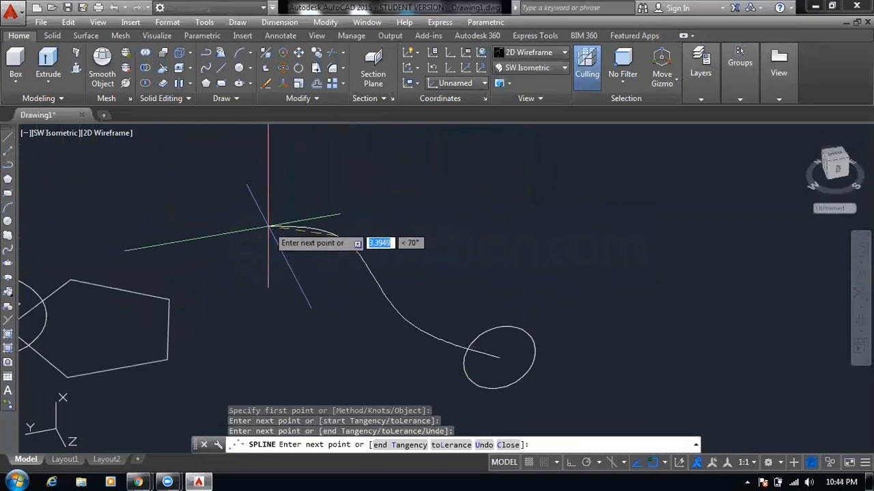
click(230, 232)
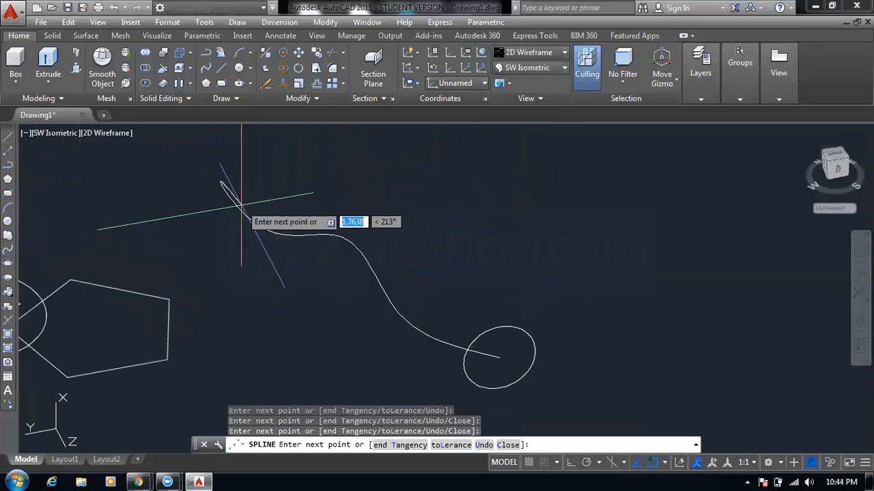
key(Return)
key(Escape)
key(Escape)
Draw a second wavy spline from inside the small circle, just beside its centre, crossing the first spline
middle_drag(409, 250, 365, 179)
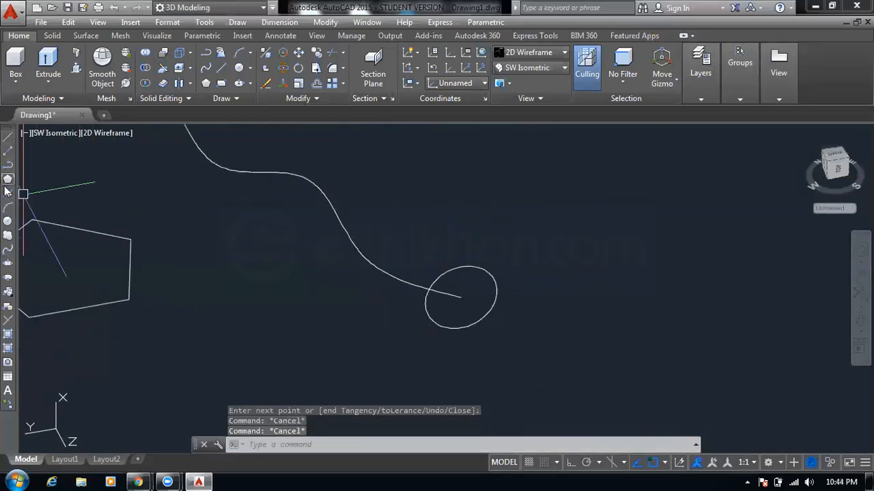
click(9, 251)
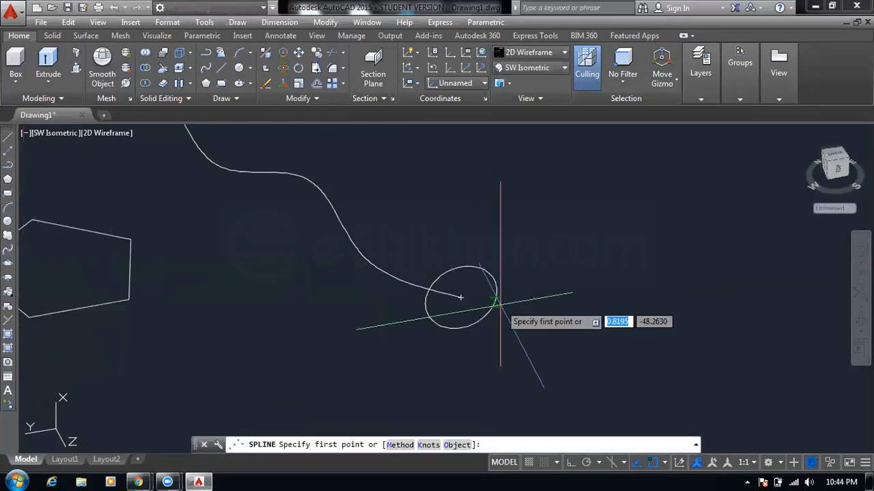
scroll(471, 300, up, 2)
click(437, 311)
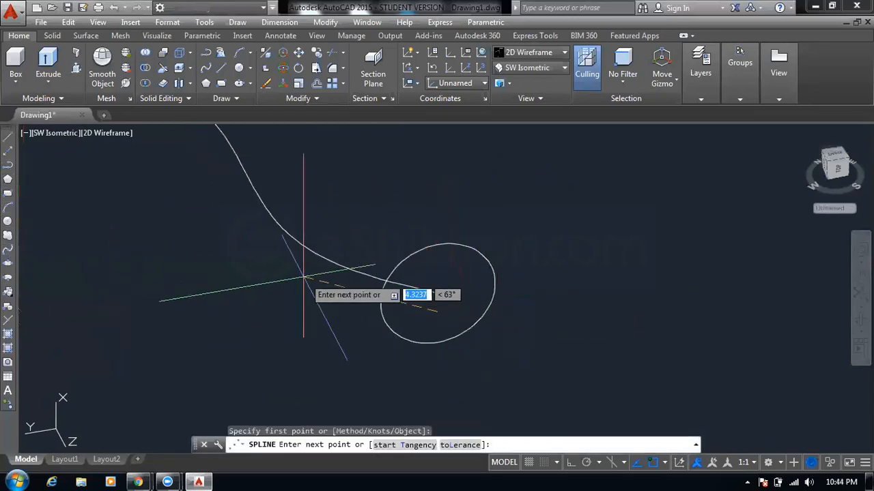
middle_drag(270, 269, 301, 310)
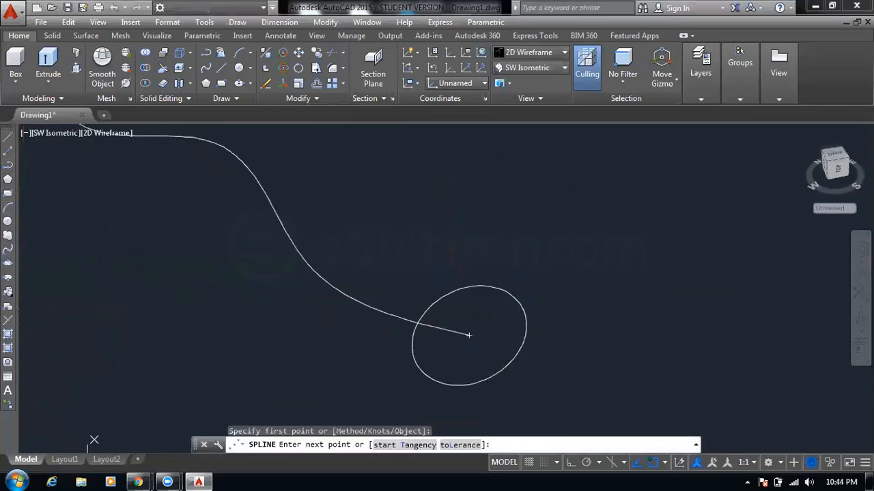
click(274, 250)
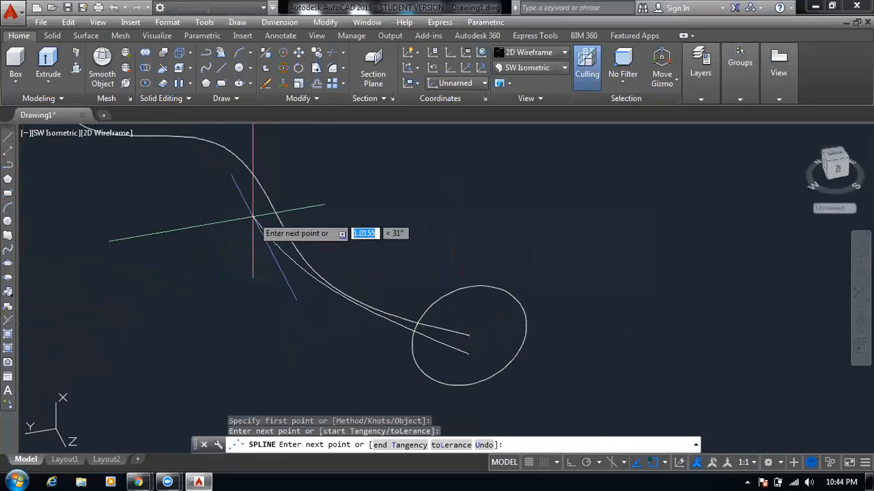
click(277, 177)
middle_drag(273, 166, 328, 269)
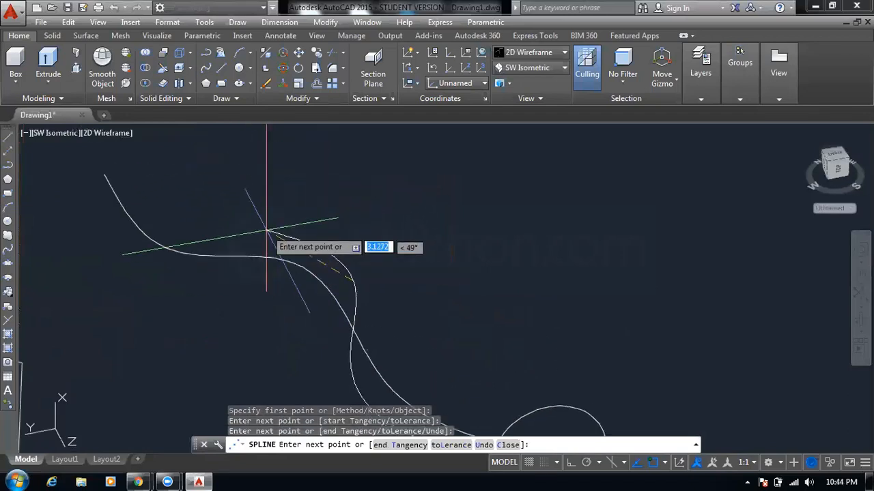
click(219, 204)
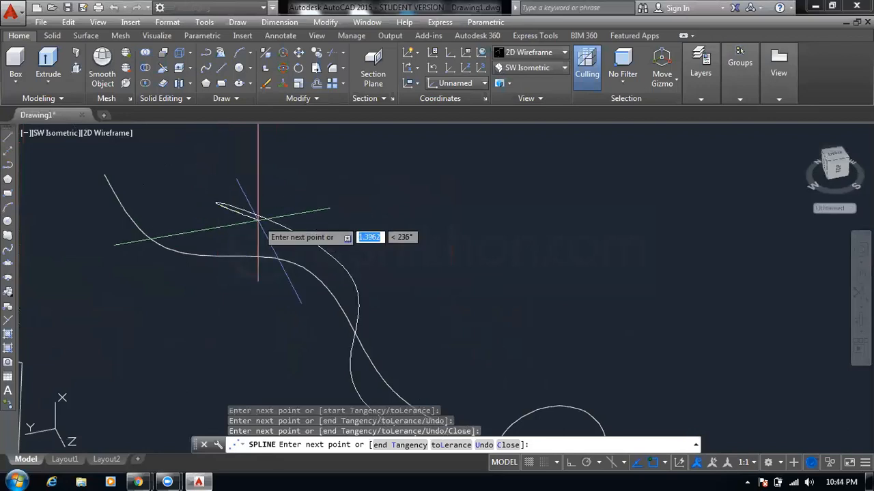
key(Return)
key(Escape)
key(Escape)
key(Escape)
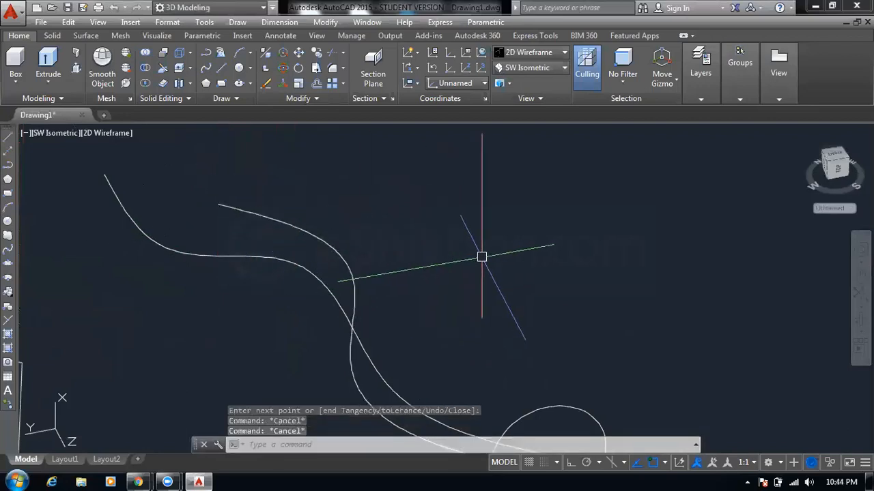
middle_drag(480, 256, 351, 214)
scroll(382, 232, down, 2)
middle_drag(417, 255, 279, 213)
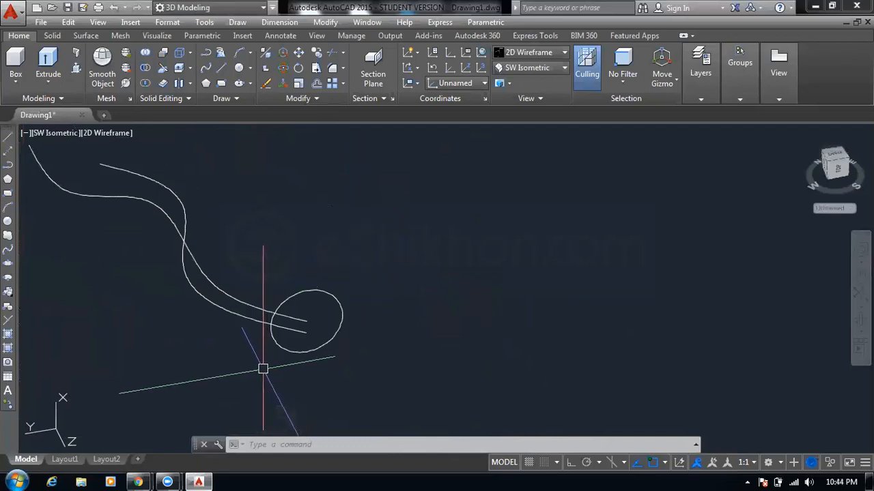
middle_drag(329, 314, 409, 317)
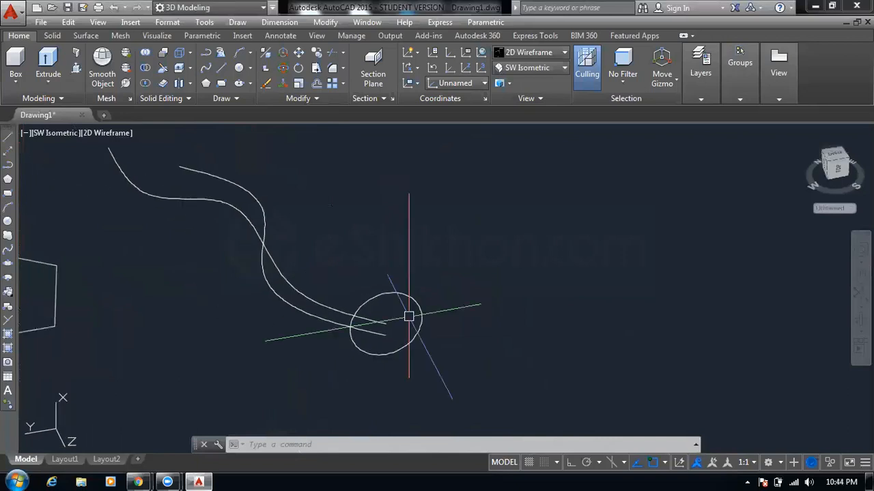
scroll(409, 316, down, 3)
scroll(410, 321, up, 3)
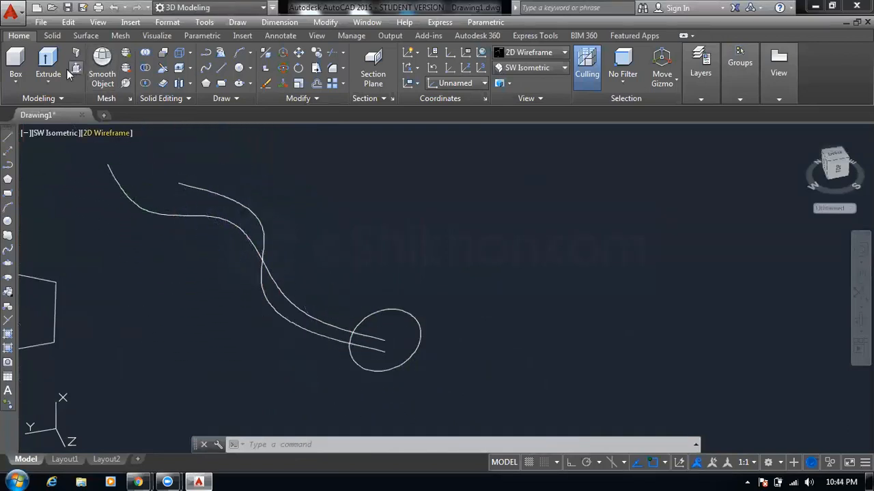
Sweep the small circle into a solid along the wavy spline that starts at its centre
click(48, 77)
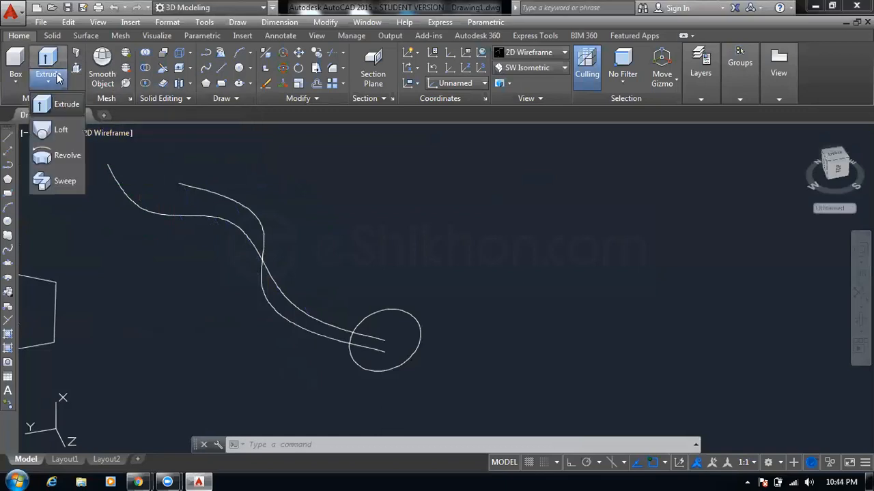
click(61, 183)
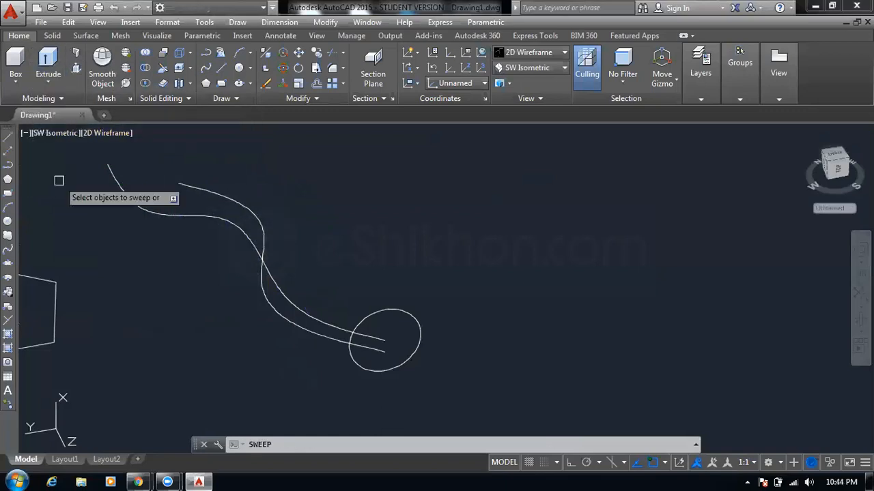
click(360, 368)
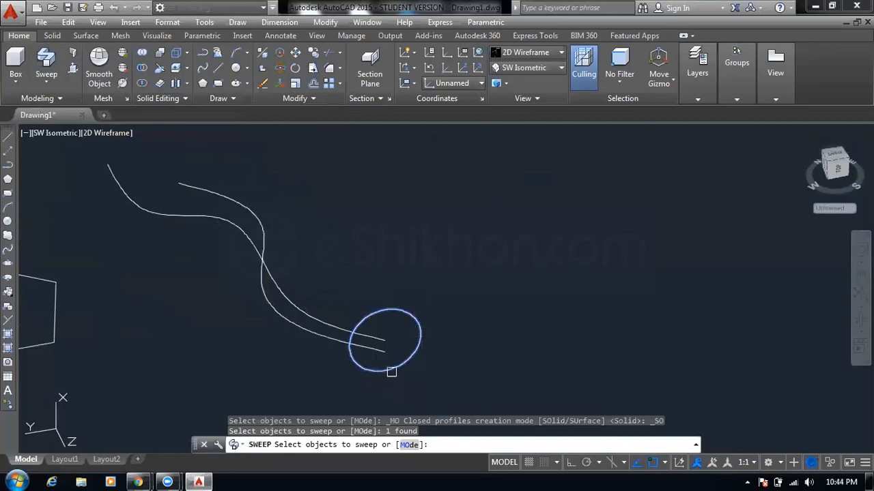
right_click(435, 267)
click(440, 274)
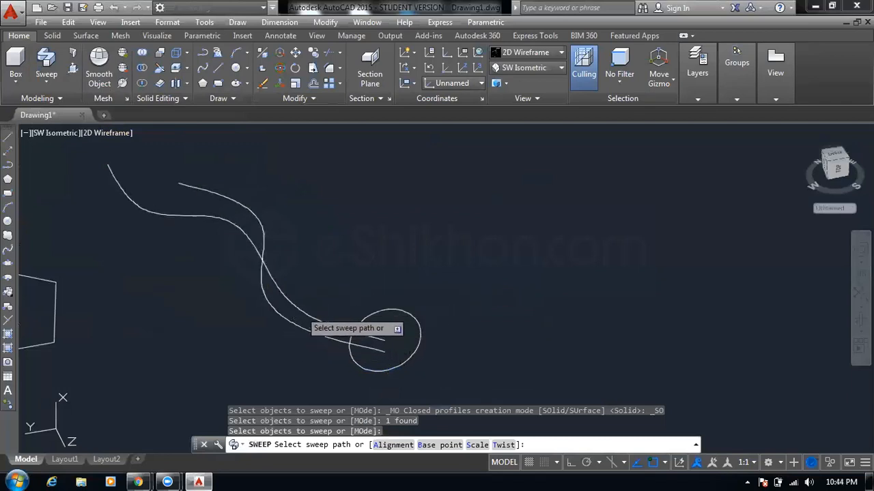
click(302, 319)
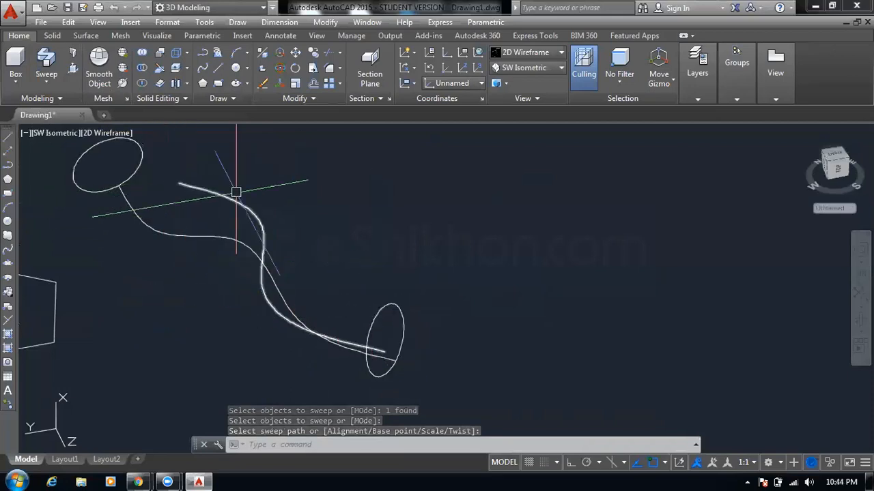
Switch the visual style to Conceptual to shade the swept solid
scroll(284, 197, down, 2)
middle_drag(284, 199, 294, 222)
scroll(250, 213, up, 2)
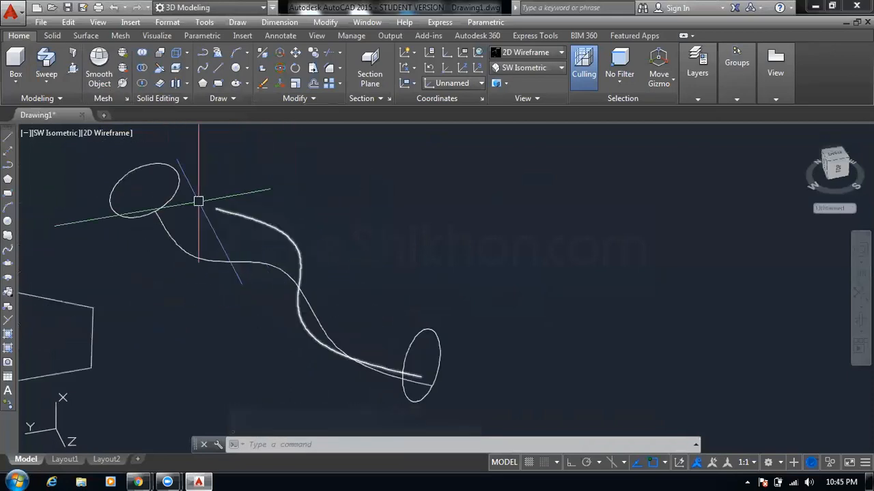
click(107, 131)
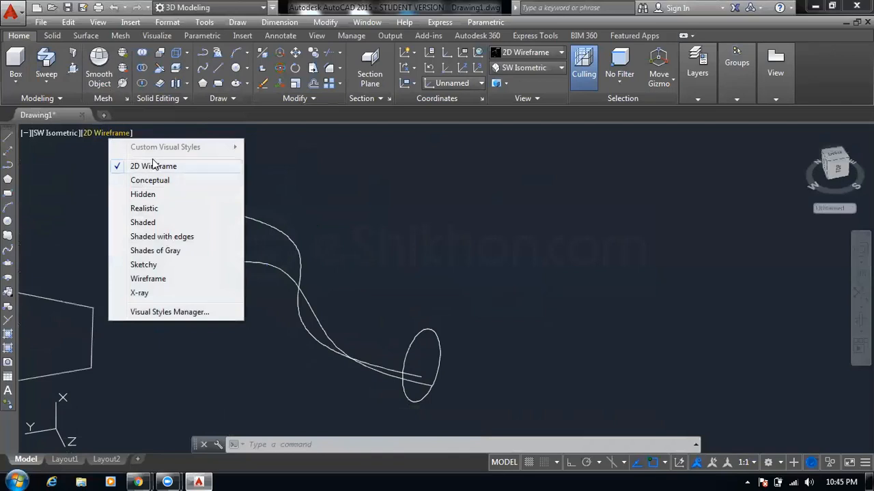
click(159, 181)
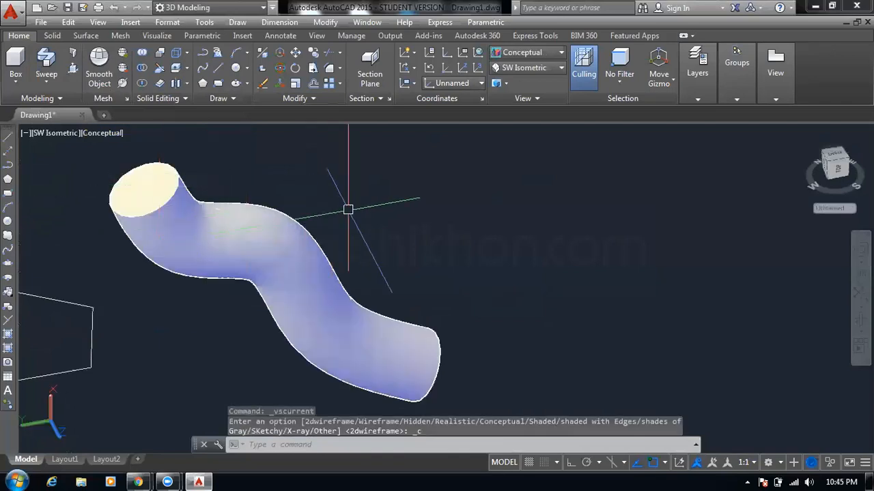
Examine the shaded swept tube up close, along its bends and at both ends
scroll(351, 203, down, 2)
middle_drag(350, 203, 256, 189)
scroll(275, 201, up, 3)
scroll(304, 211, down, 2)
right_click(256, 189)
click(273, 196)
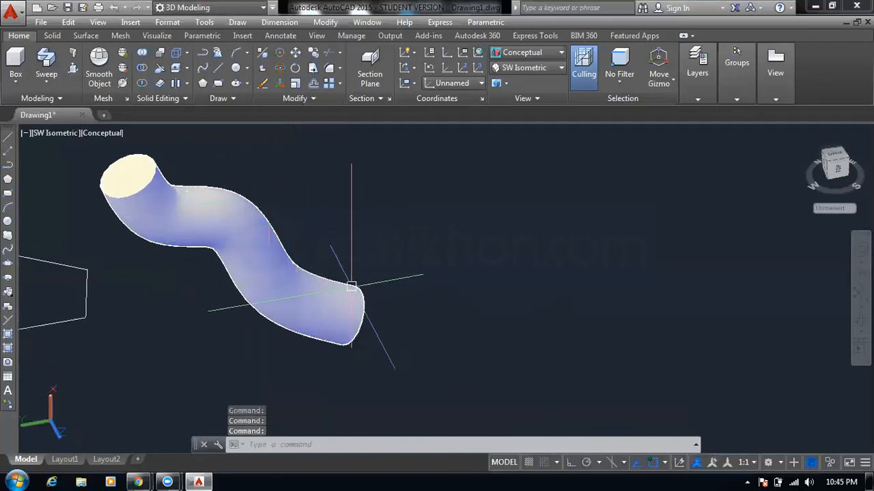
scroll(160, 188, up, 5)
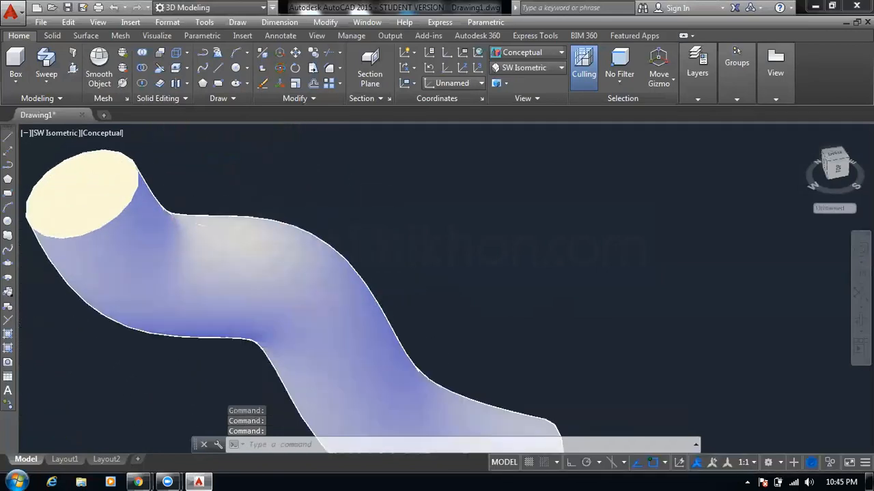
scroll(176, 189, down, 1)
scroll(275, 198, down, 2)
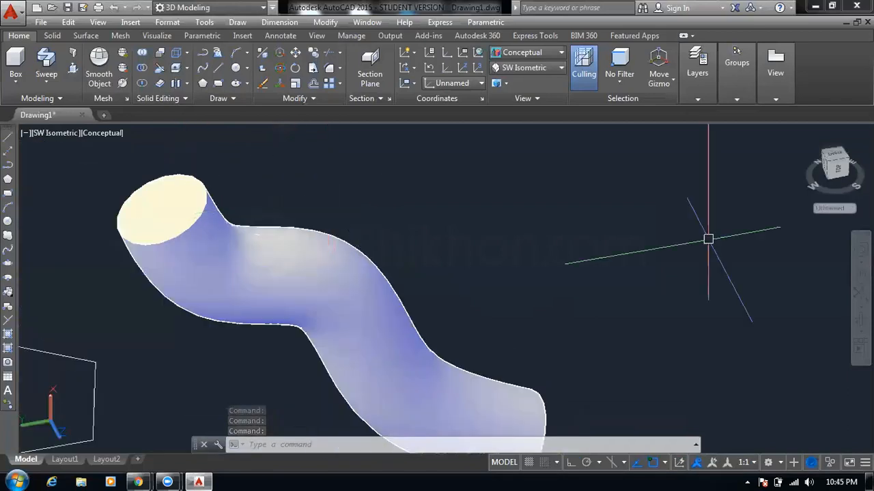
Bring all the objects into view and inspect the box, flat shapes and swept tube in Orbit mode
click(860, 295)
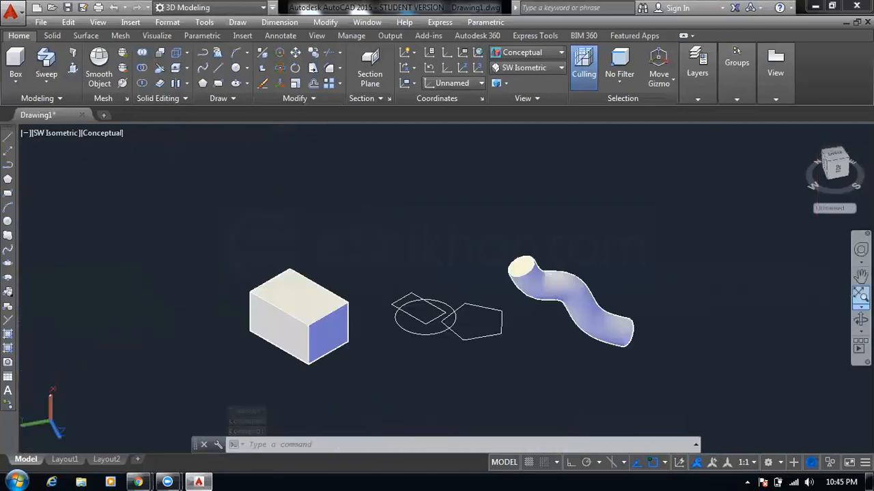
click(861, 319)
middle_drag(841, 318, 278, 182)
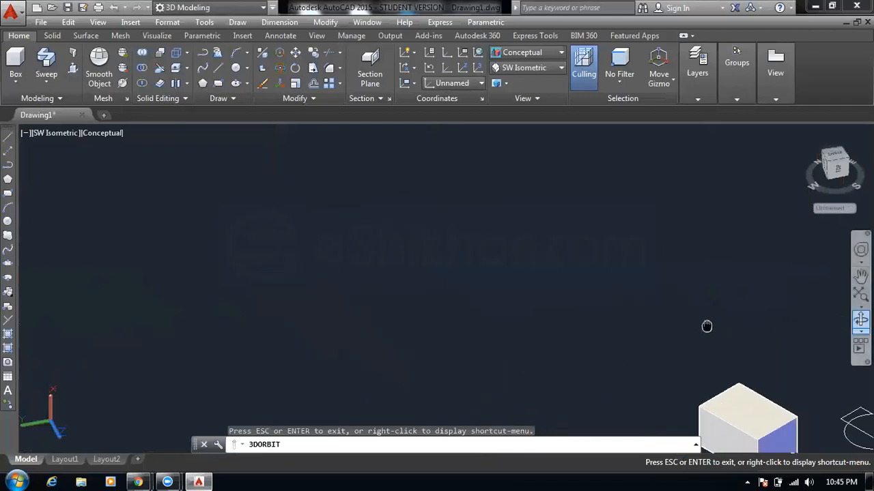
middle_drag(706, 326, 451, 244)
drag(451, 244, 342, 221)
right_click(349, 219)
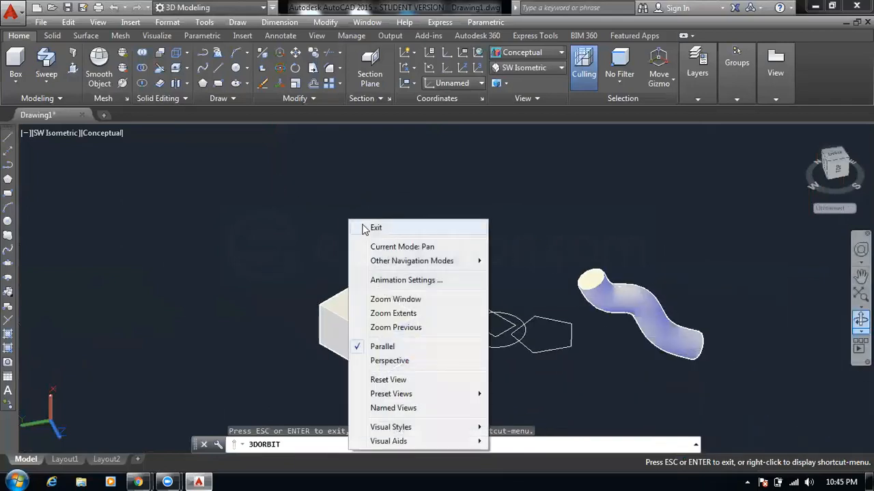
click(376, 227)
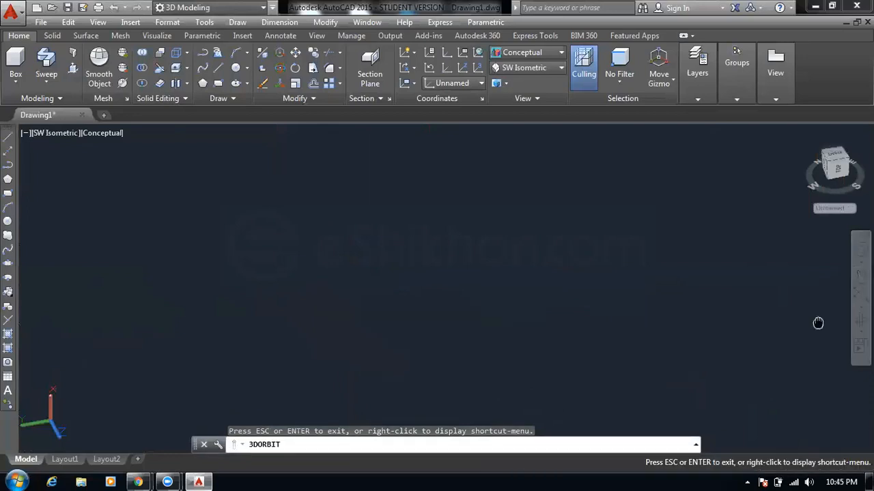
drag(676, 307, 353, 185)
right_click(353, 185)
click(372, 189)
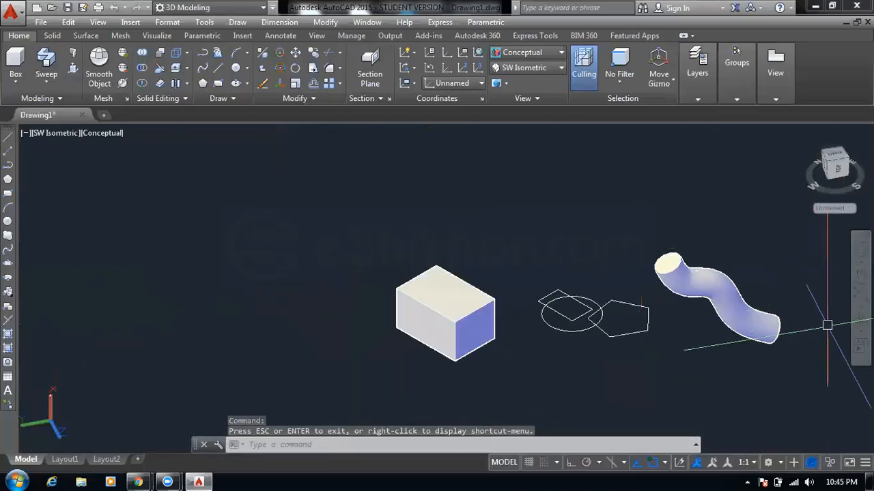
Switch to Free Orbit and view the box, flat shapes and swept tube in that mode
click(861, 330)
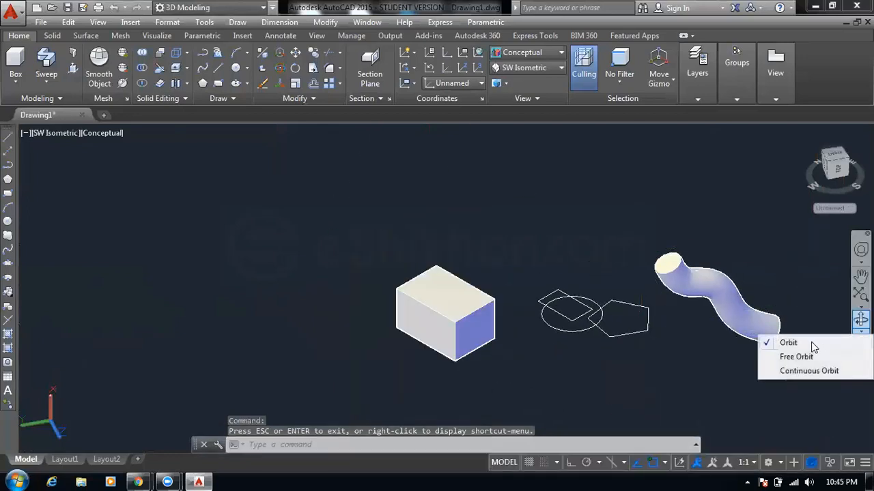
click(794, 357)
middle_drag(732, 310, 164, 162)
right_click(163, 160)
click(175, 166)
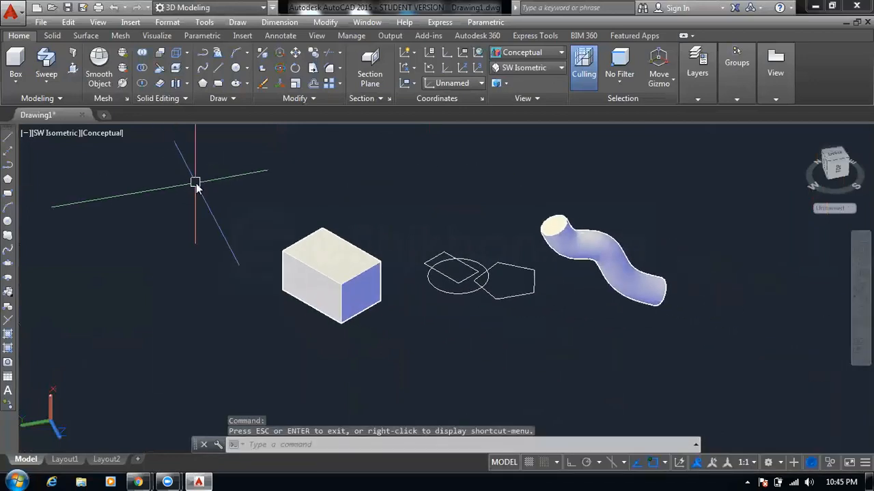
right_click(192, 182)
click(132, 195)
click(130, 224)
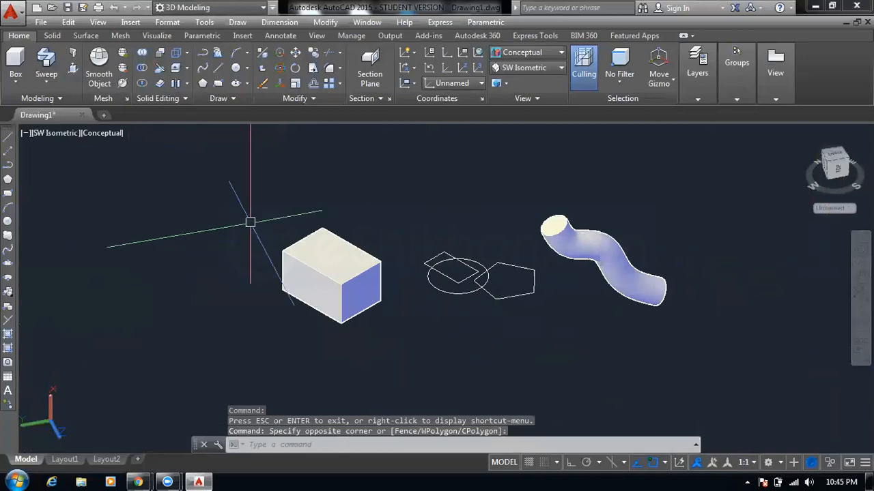
Pan across the box, flat shapes and swept tube, and view them from a slightly different custom angle
click(861, 275)
drag(266, 197, 105, 178)
drag(508, 283, 412, 304)
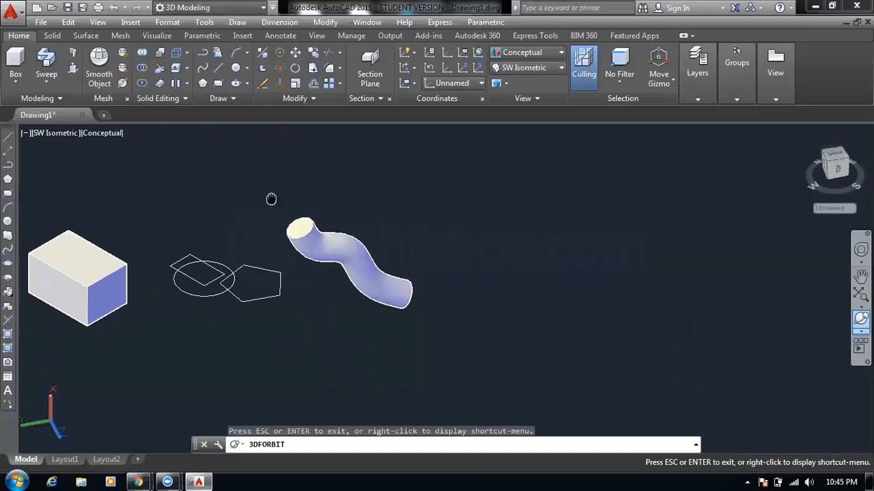
drag(271, 198, 455, 238)
right_click(458, 239)
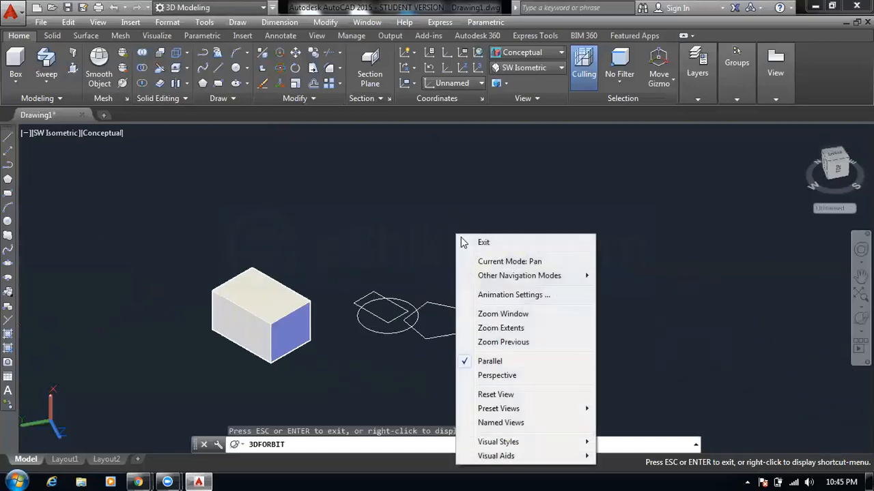
click(464, 242)
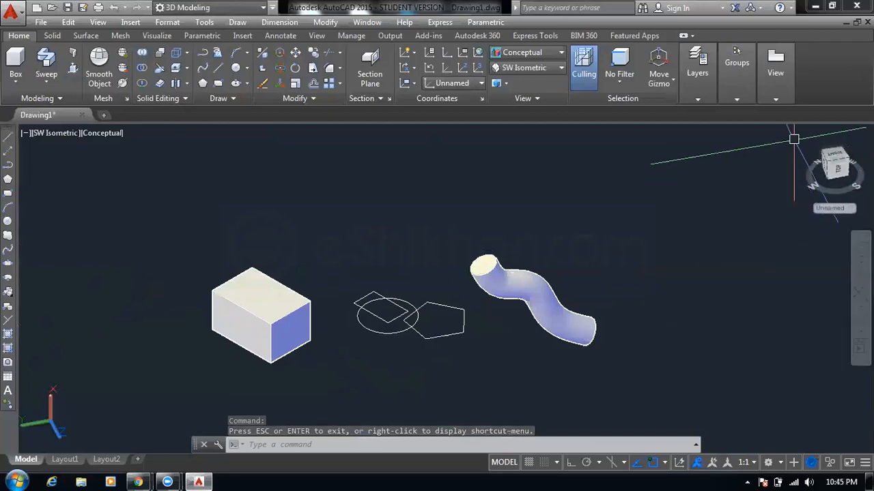
click(805, 131)
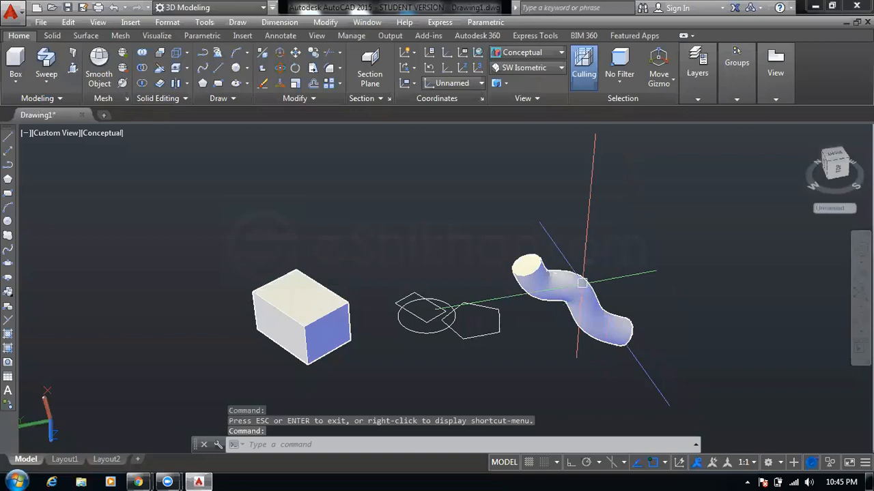
middle_drag(582, 282, 377, 292)
Undo the view changes, the Conceptual style and the sweep, back to the plain circle with its two splines
key(ctrl+z)
key(ctrl+z)
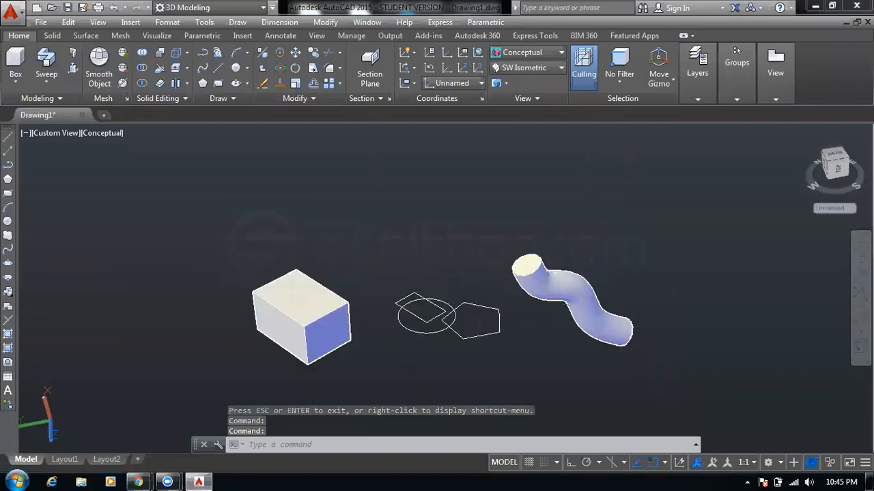
key(ctrl+z)
key(ctrl+z)
key(ctrl+z)
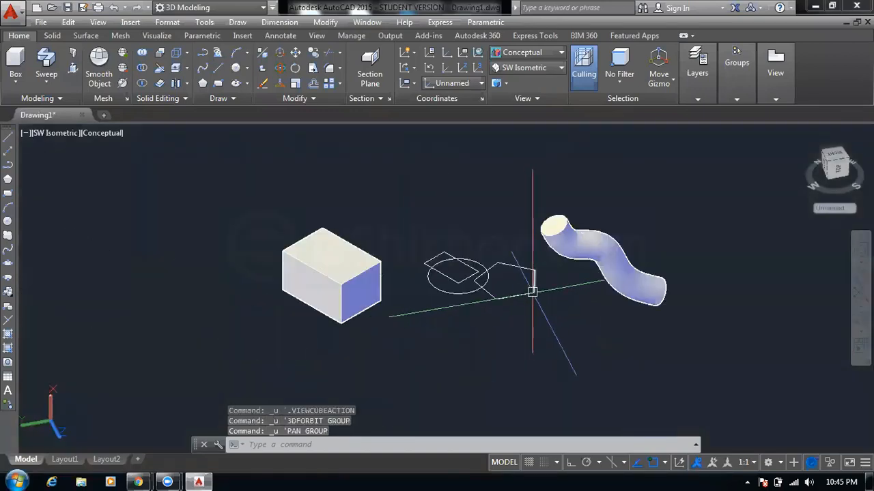
key(ctrl+z)
key(ctrl+z)
key(ctrl+z)
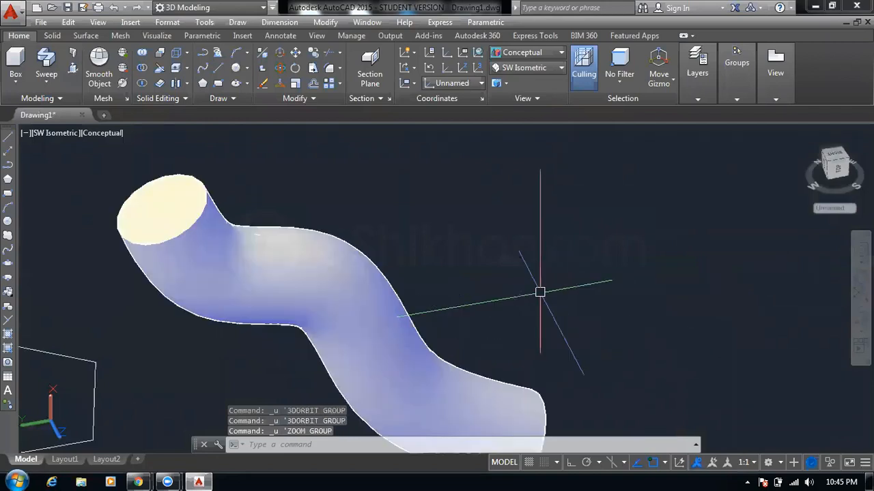
key(ctrl+z)
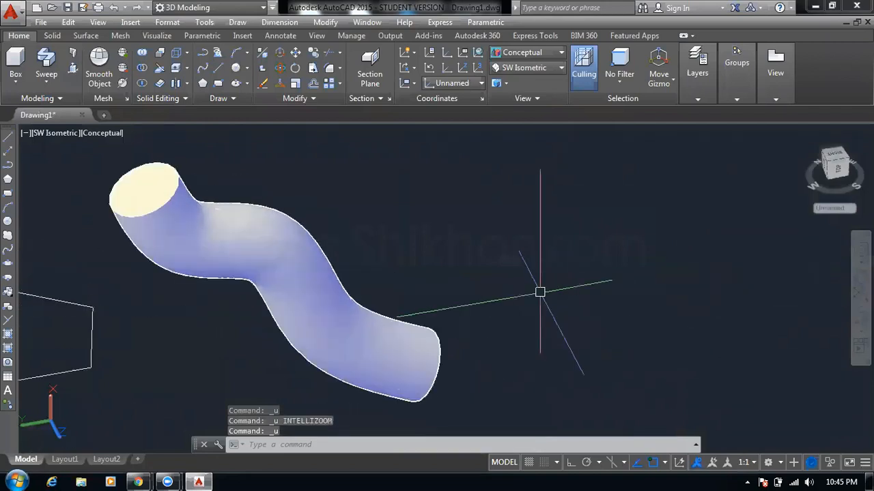
key(ctrl+z)
key(ctrl+z)
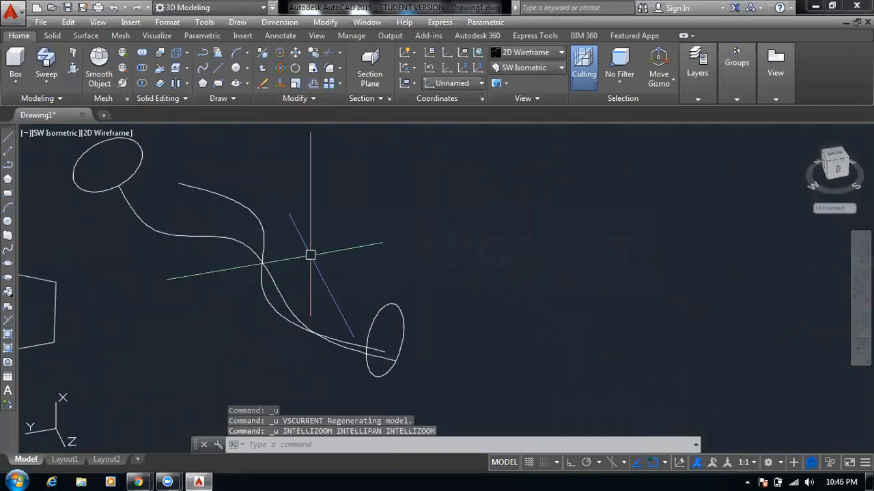
key(ctrl+z)
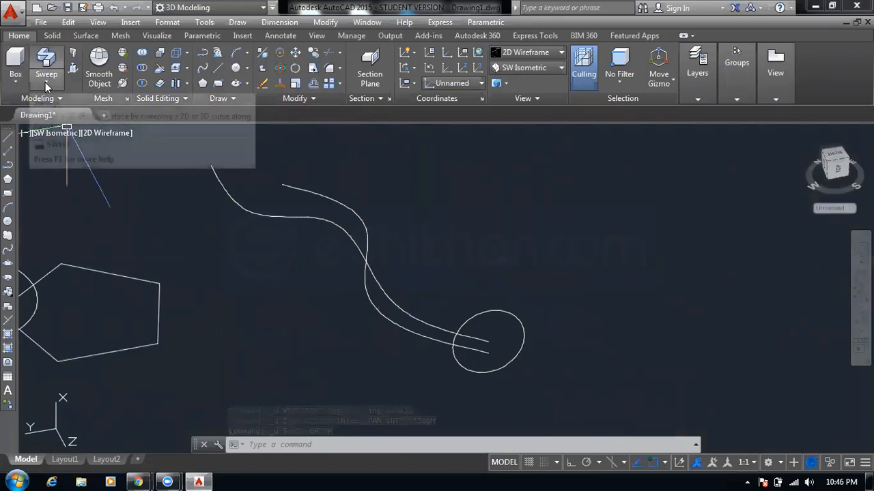
Sweep the small circle along the spline from its centre, with Alignment set to Yes for perpendicular to the path
click(46, 83)
click(66, 179)
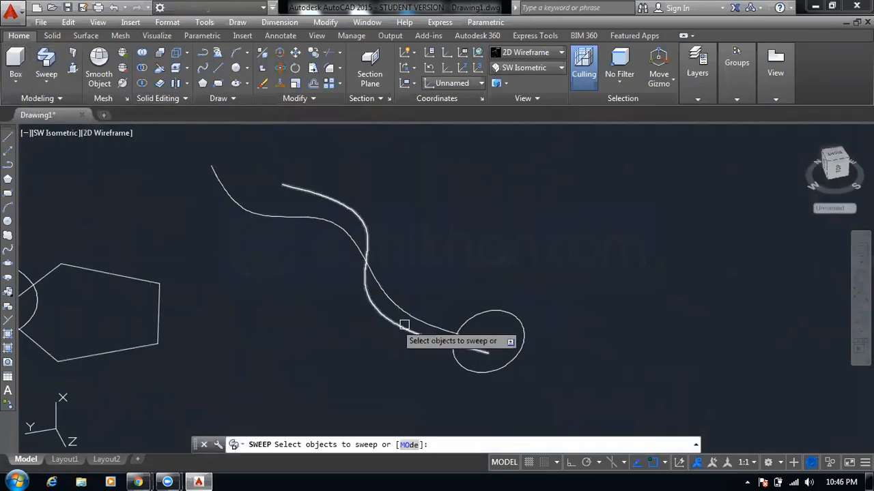
click(488, 310)
key(Return)
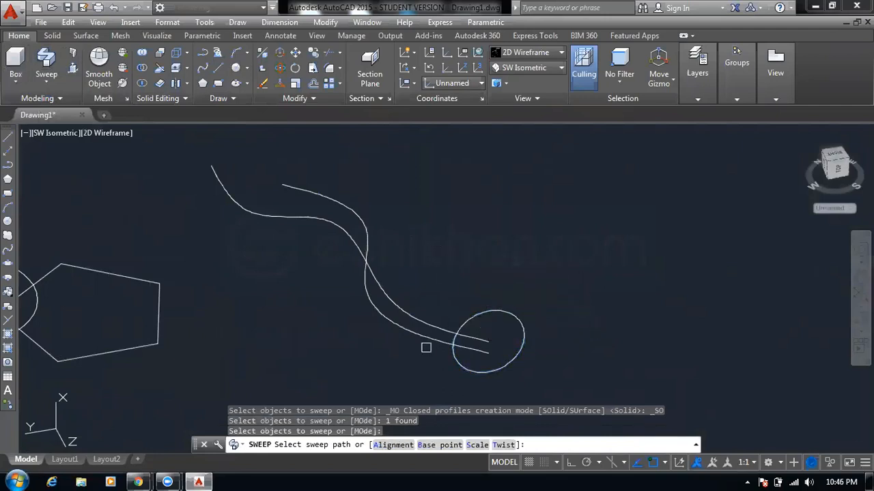
click(387, 445)
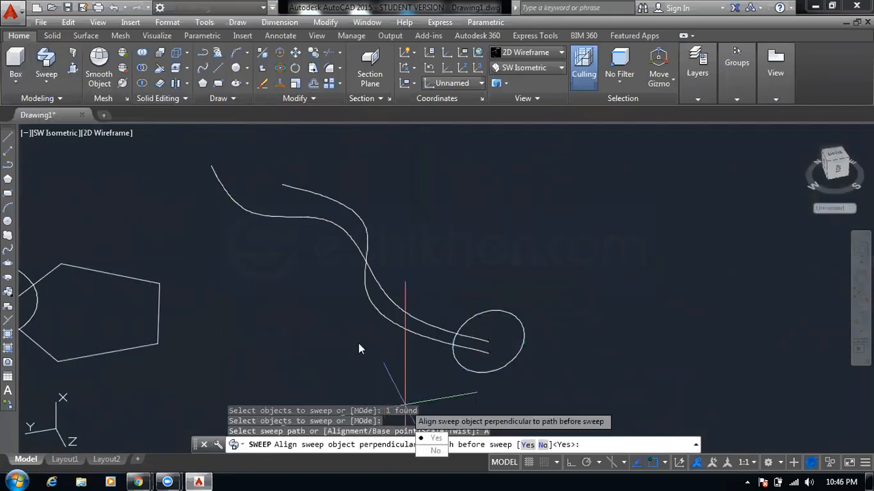
click(528, 444)
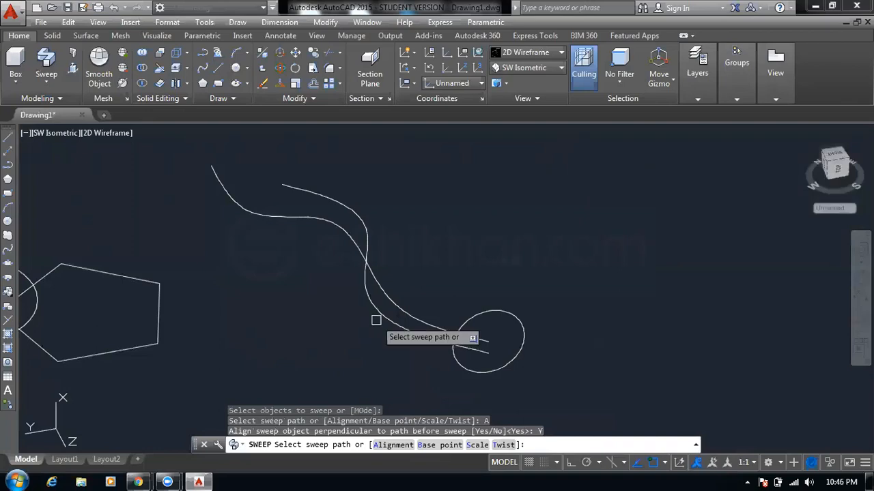
middle_drag(376, 320, 295, 309)
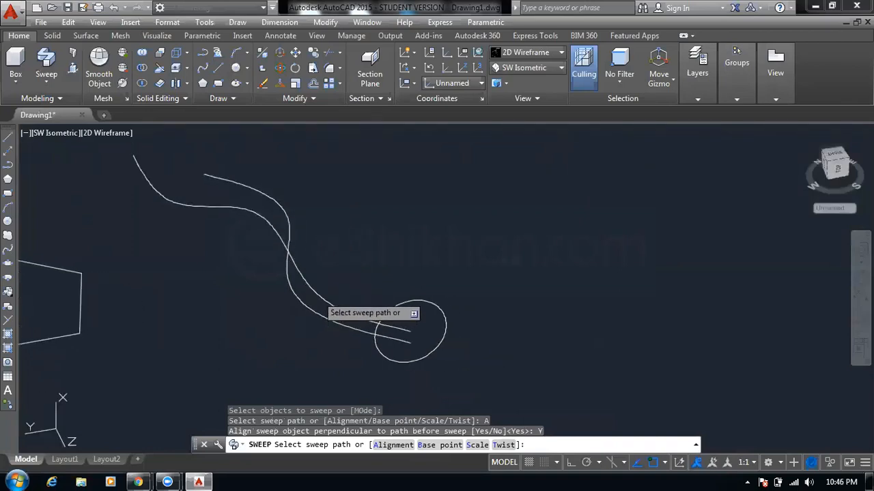
click(322, 307)
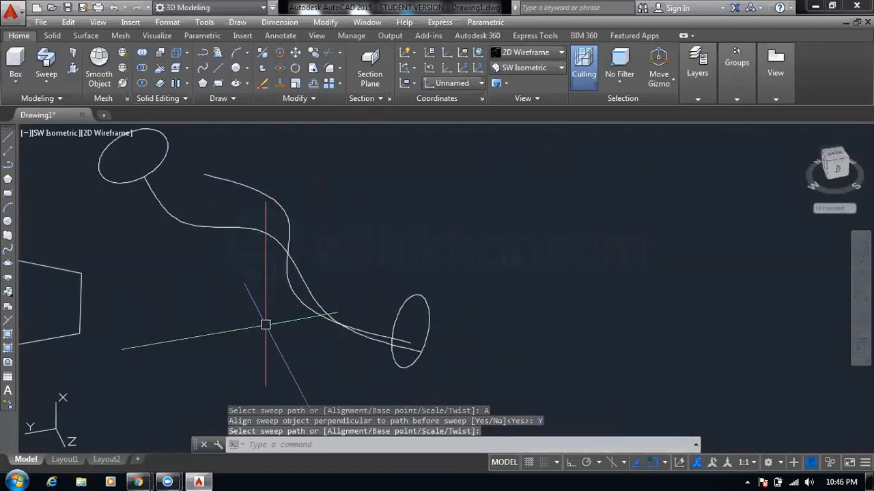
Show the swept tube in the Conceptual visual style, and undo both the style change and the sweep
click(89, 133)
click(114, 180)
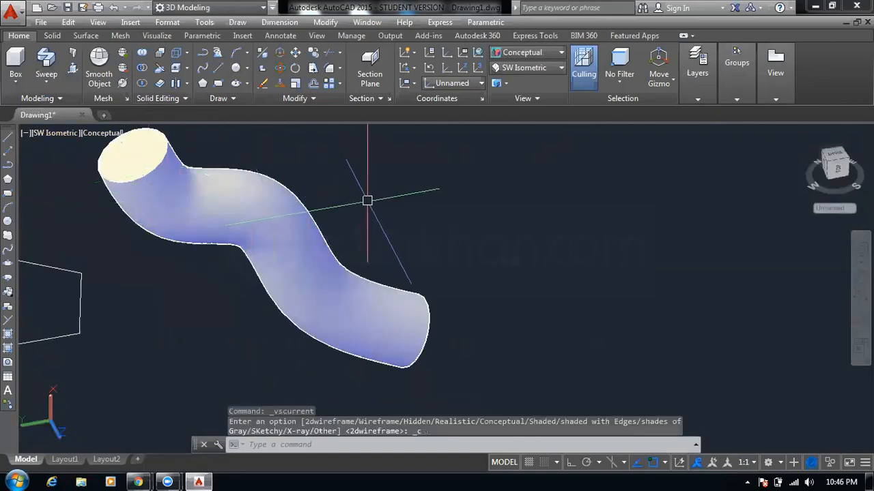
key(ctrl+z)
key(ctrl+z)
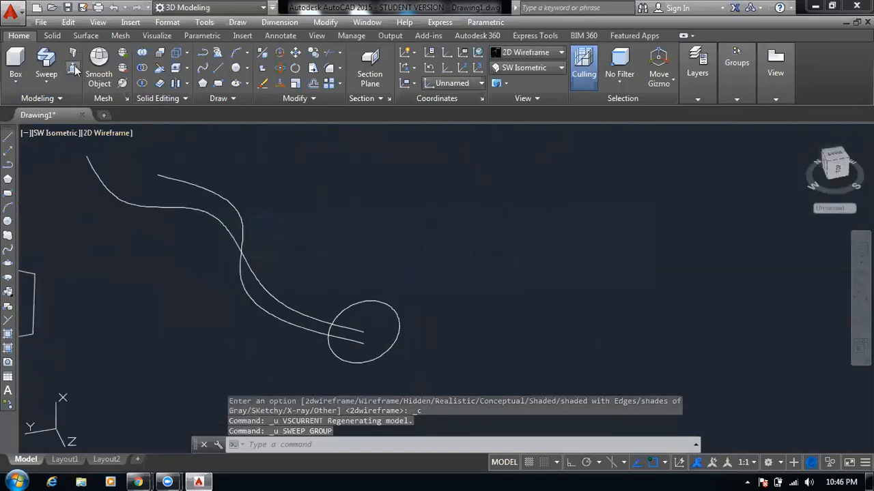
Try to sweep the circle along the lower spline with Alignment set to No
click(47, 58)
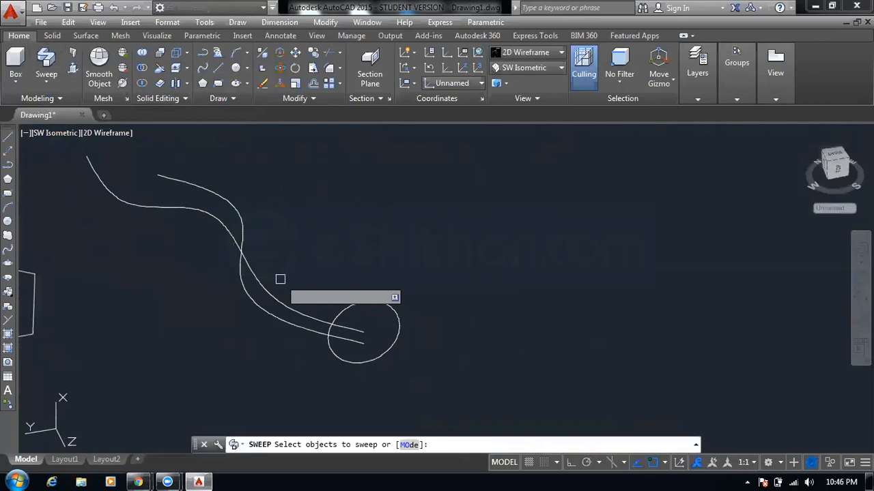
click(368, 361)
key(Return)
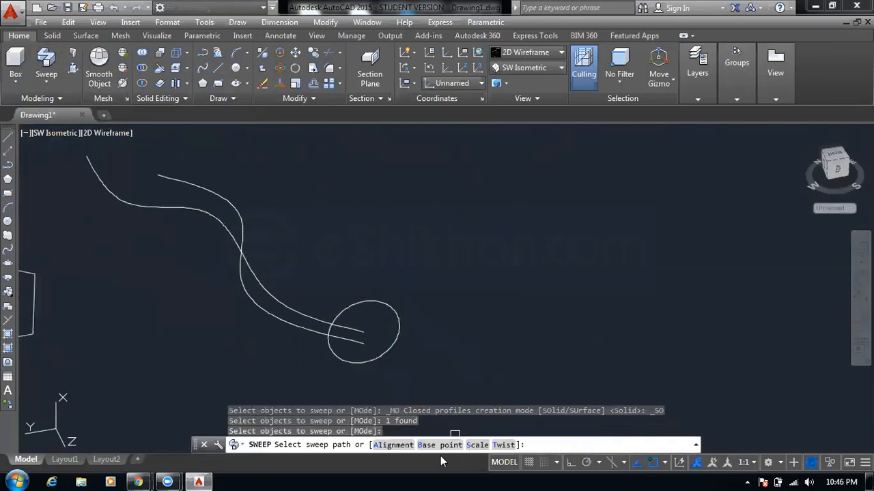
click(407, 449)
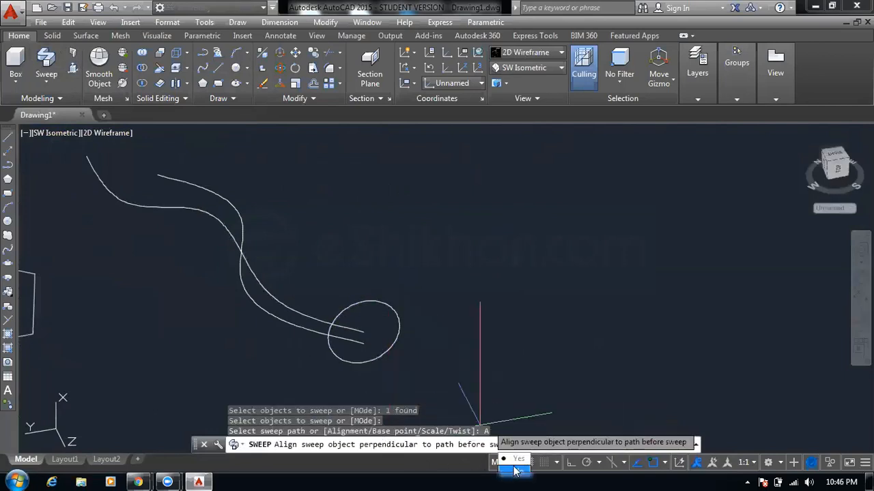
click(516, 469)
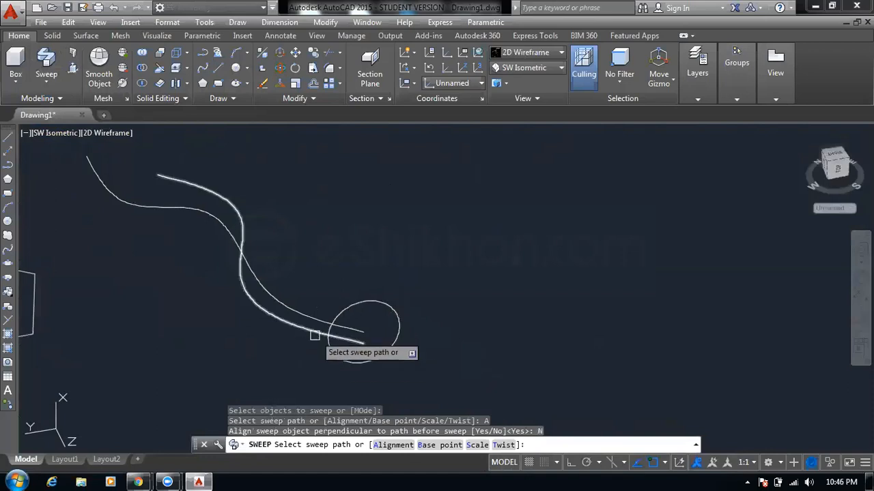
click(314, 335)
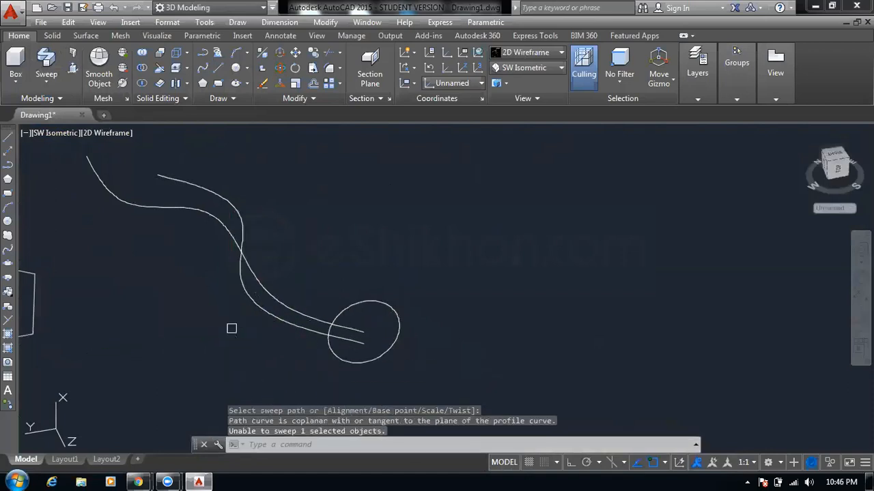
Try to sweep the circle along the other spline through it, again with Alignment set to No
key(Return)
click(346, 359)
key(Return)
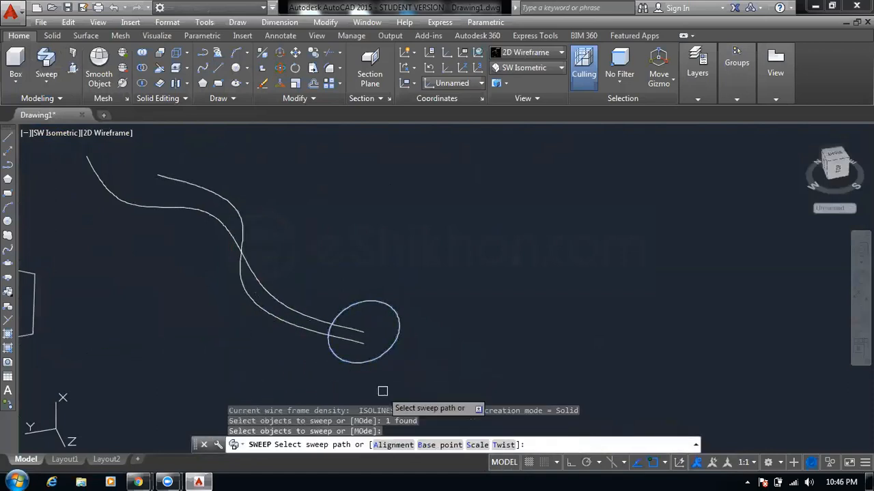
click(409, 445)
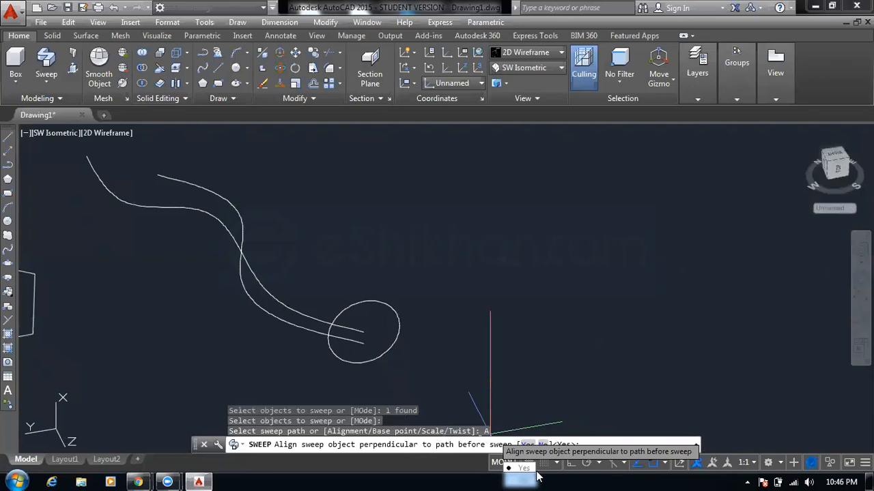
text(N)
key(Return)
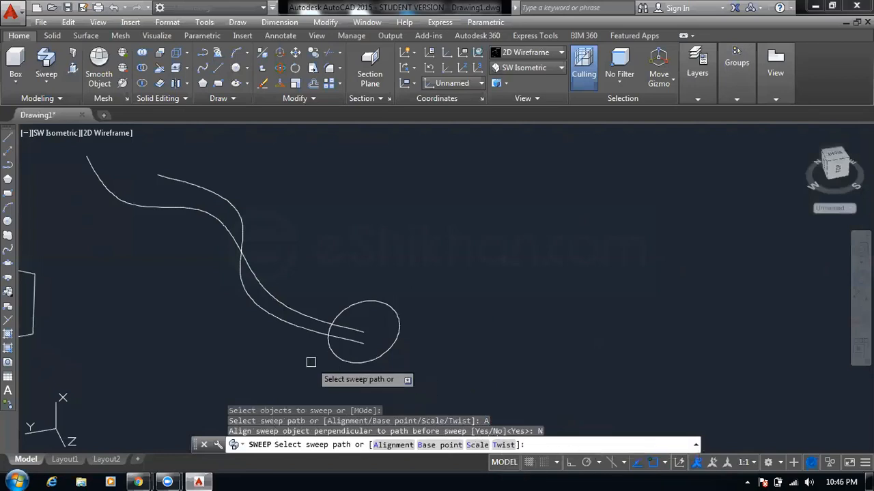
click(289, 306)
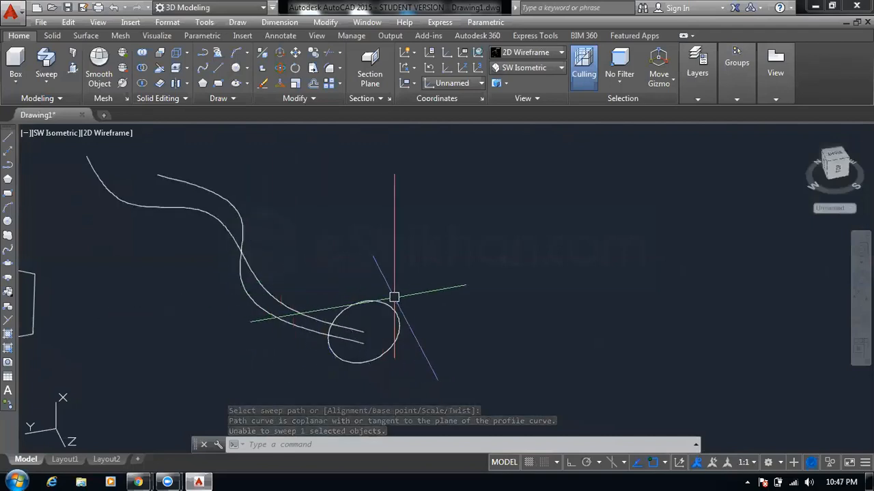
key(Escape)
key(Escape)
key(Escape)
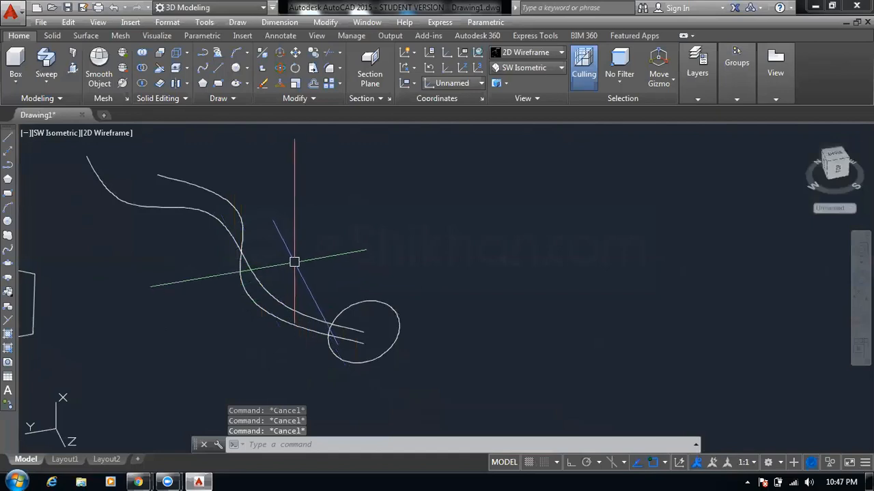
Sweep the circle along a spline that starts inside it, with the sweep Scale factor set to 5
middle_drag(298, 262, 328, 250)
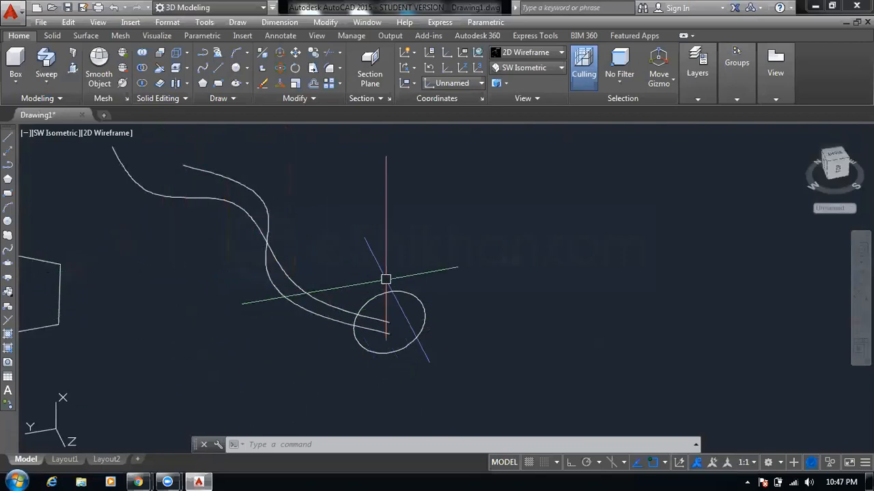
middle_drag(386, 279, 347, 259)
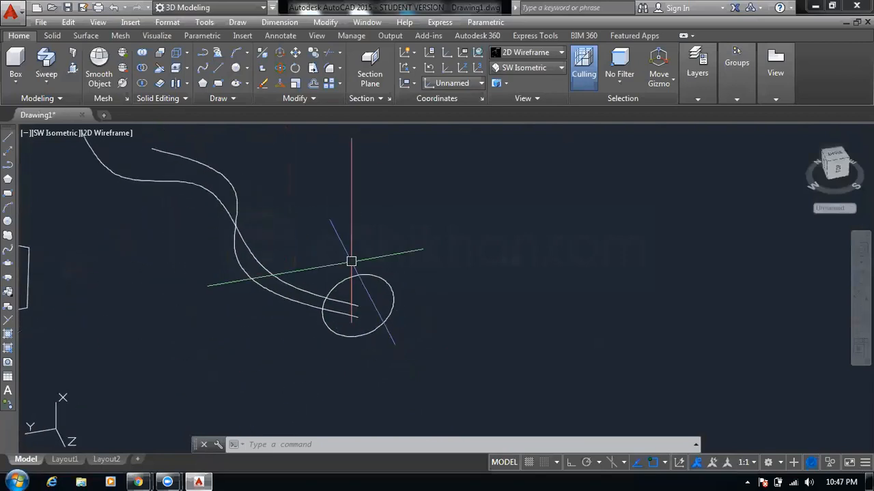
click(47, 81)
click(61, 177)
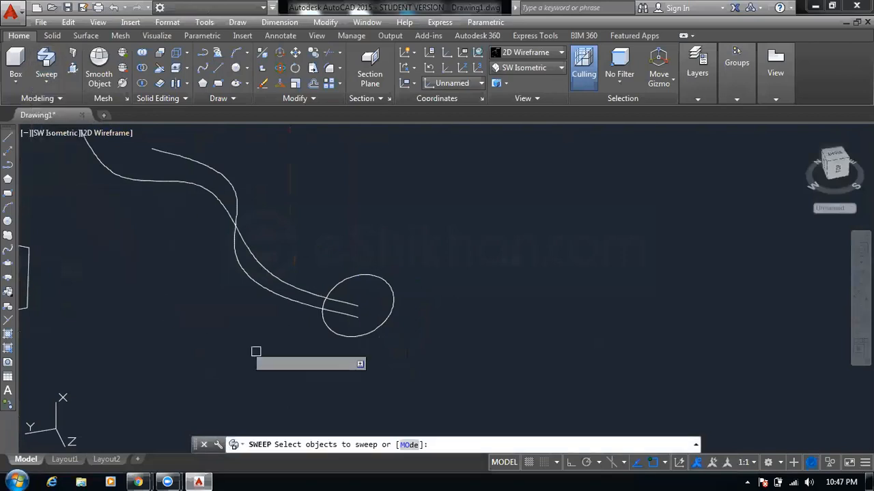
click(363, 334)
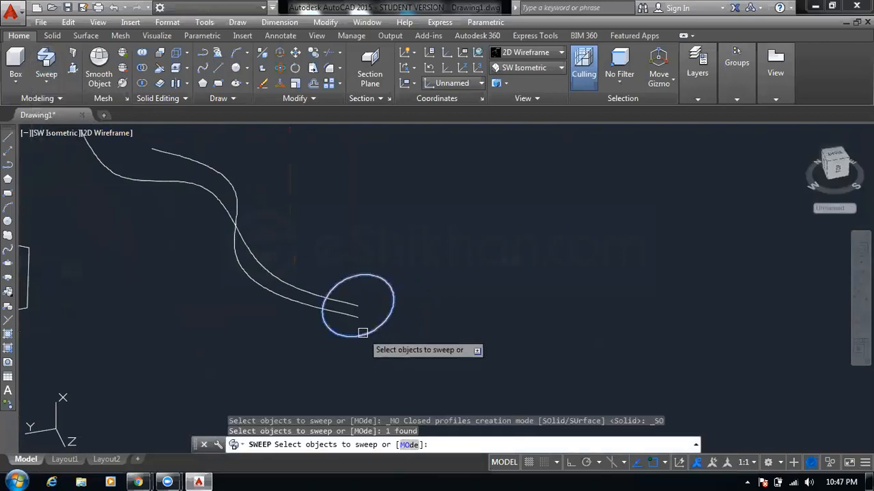
right_click(366, 380)
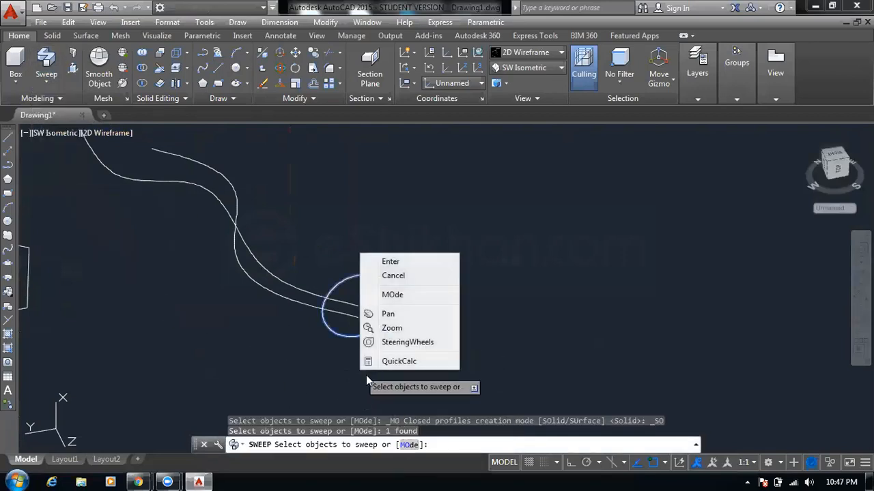
click(412, 263)
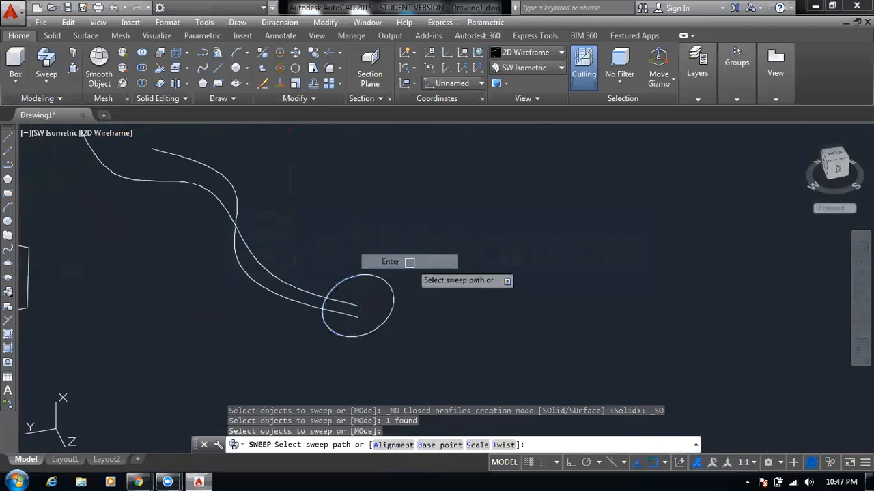
click(476, 445)
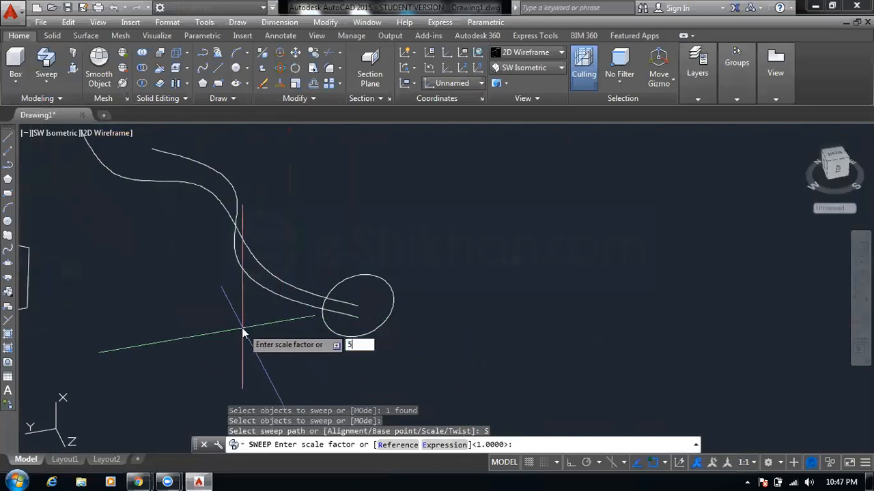
key(Return)
click(327, 326)
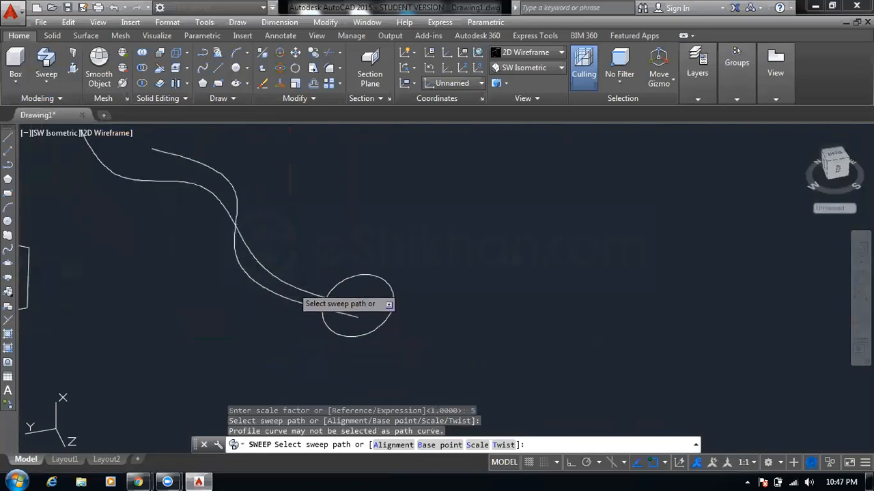
click(297, 295)
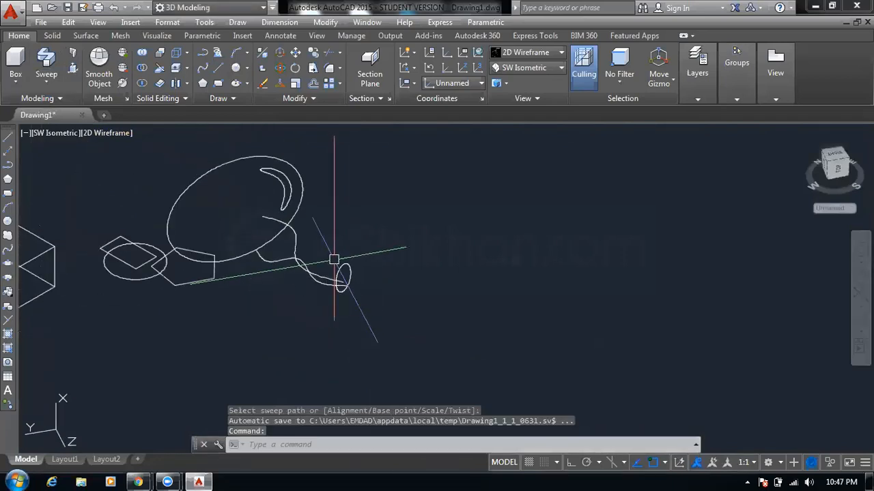
Display the model in the Conceptual visual style and inspect the widening swept solid up close
click(95, 132)
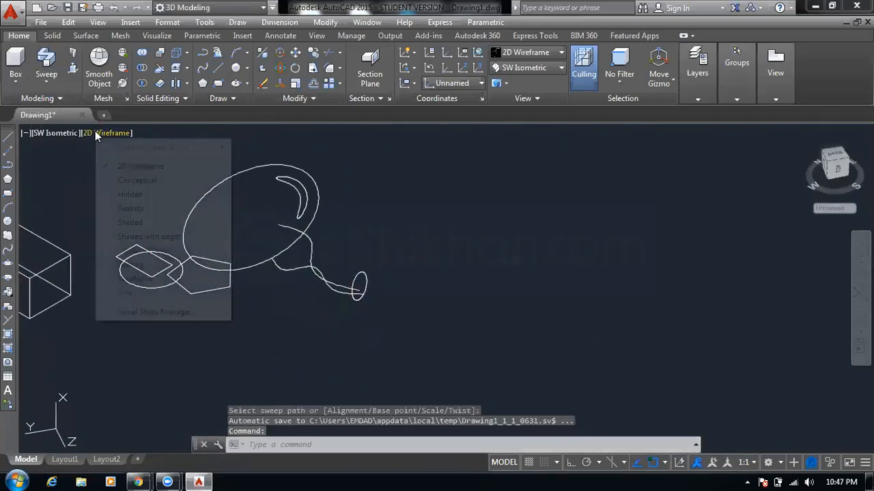
click(147, 182)
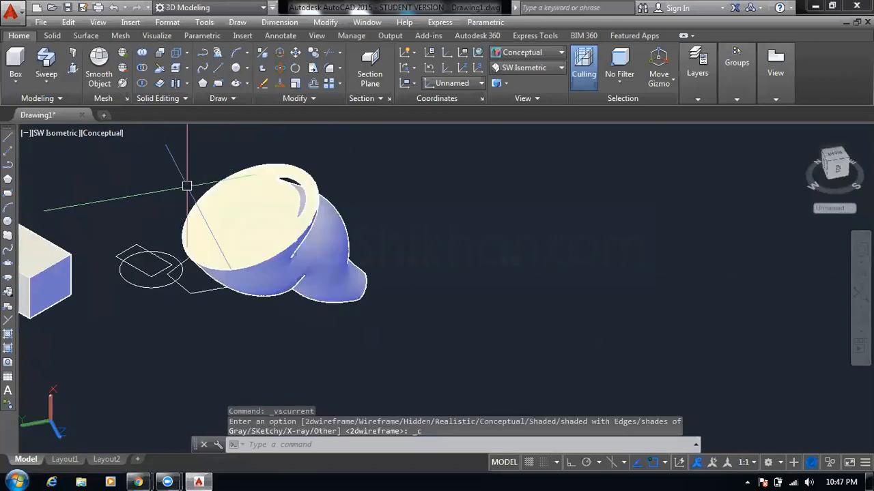
key(Escape)
key(Escape)
key(Escape)
scroll(322, 189, up, 4)
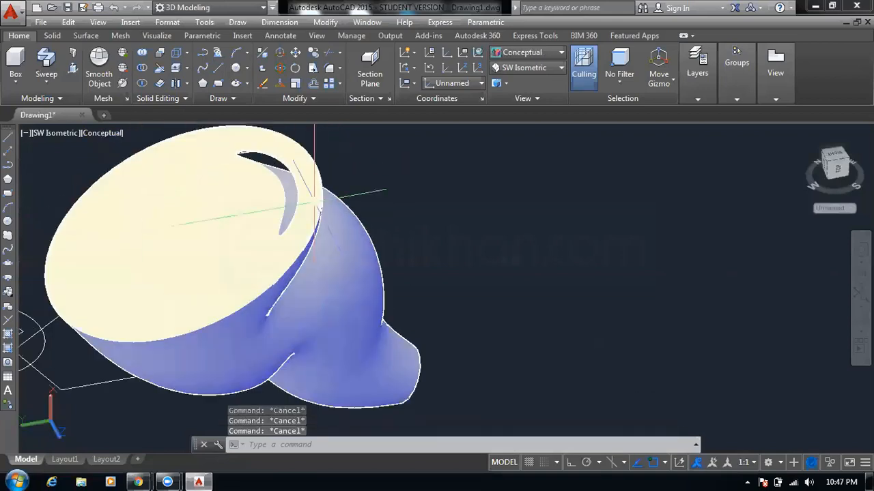
scroll(316, 202, up, 4)
scroll(341, 194, down, 7)
middle_drag(302, 192, 355, 186)
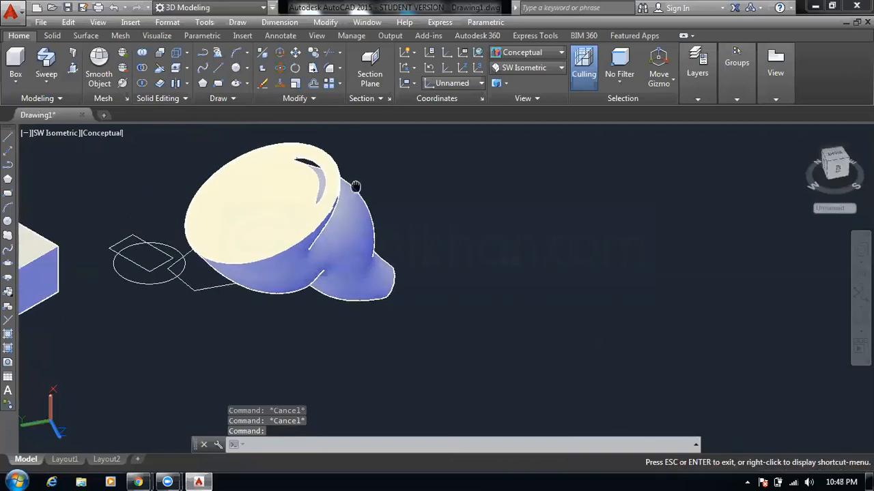
right_click(357, 185)
click(372, 191)
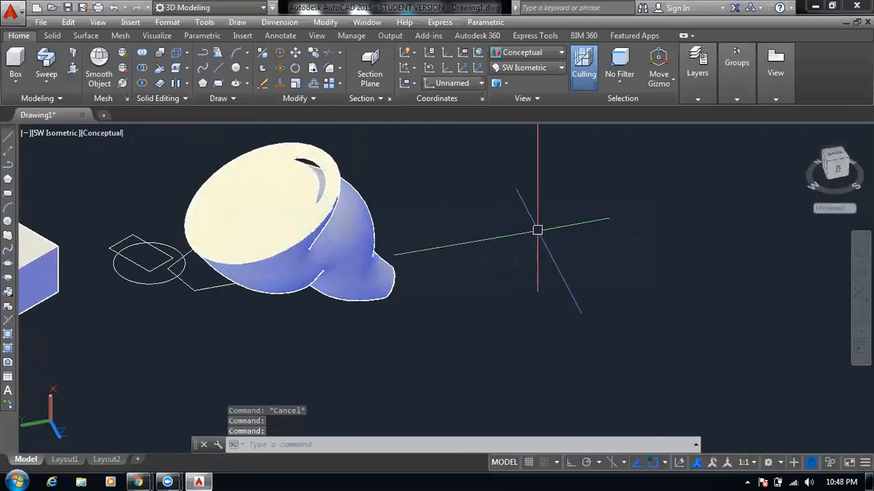
View the box, flat shapes and scaled sweep together in Free Orbit, and exit the orbit mode
click(858, 317)
middle_drag(758, 316, 418, 231)
right_click(395, 224)
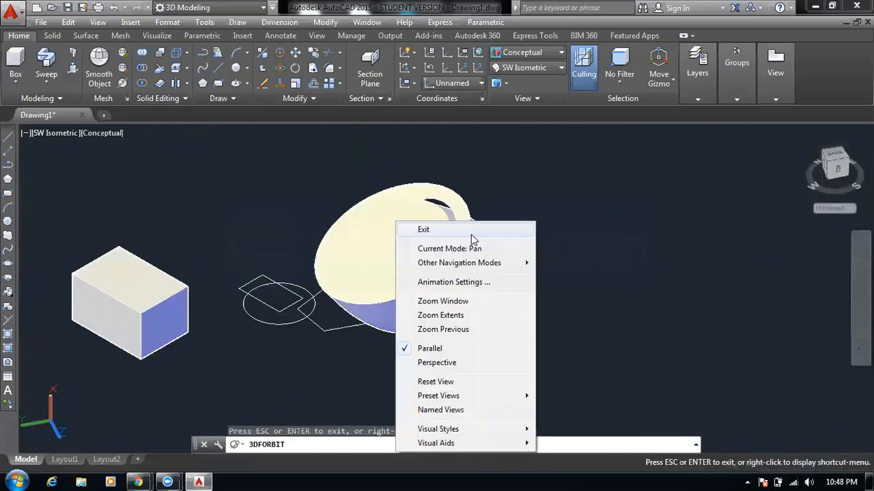
click(471, 234)
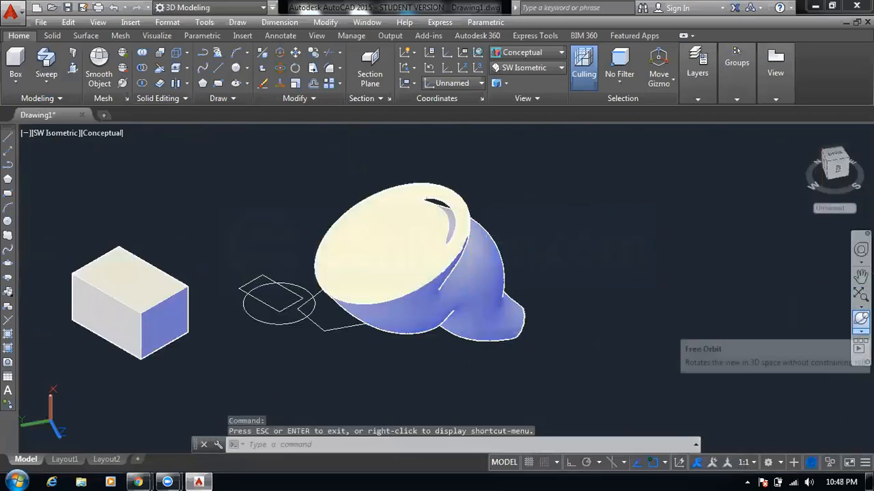
Switch to Continuous Orbit, shift the view across the scaled sweep, and exit the orbit mode
click(861, 331)
click(797, 372)
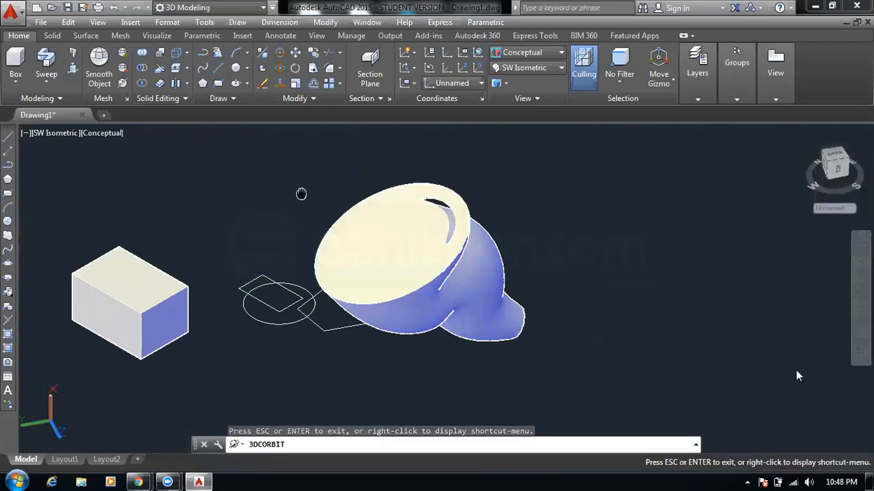
middle_drag(300, 193, 250, 171)
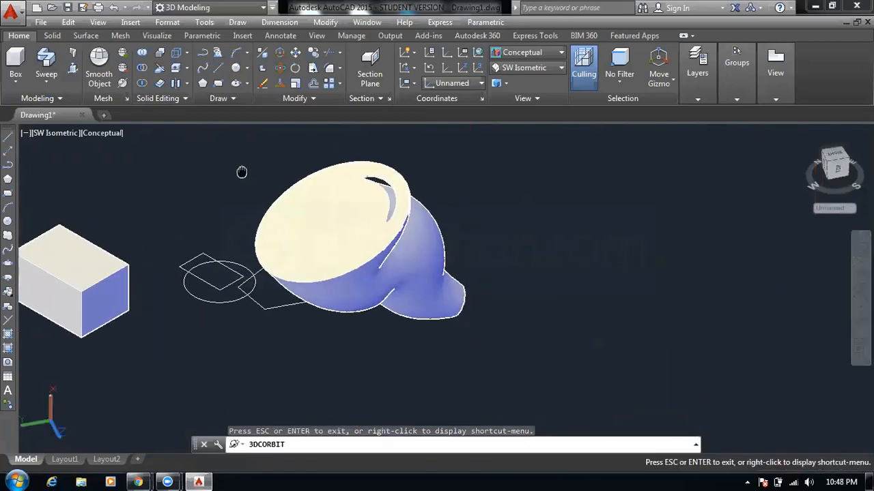
right_click(239, 171)
click(267, 178)
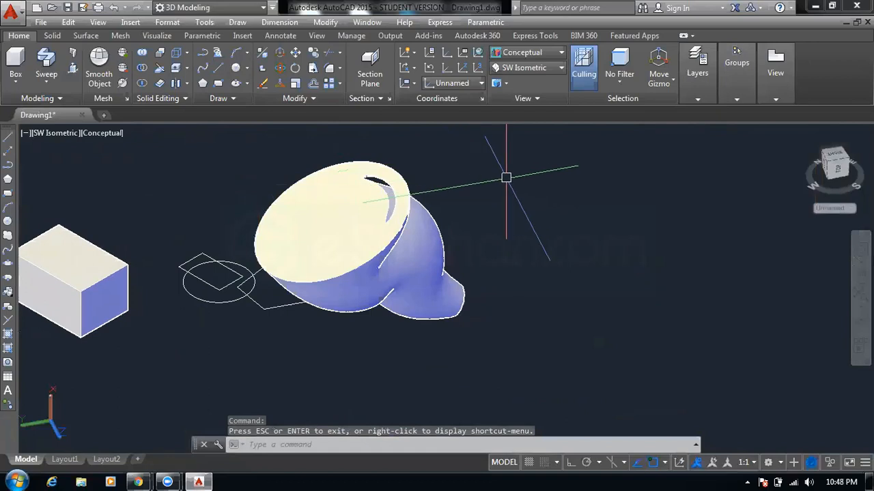
Undo the view changes, the Conceptual style and the scaled sweep, back to the circle with its two splines
key(ctrl+z)
key(ctrl+z)
key(ctrl+z)
key(ctrl+z)
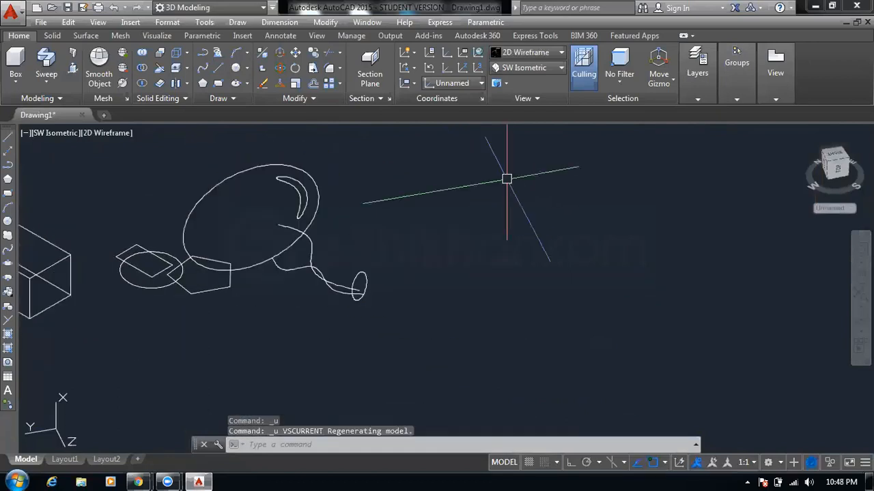
key(ctrl+z)
key(ctrl+z)
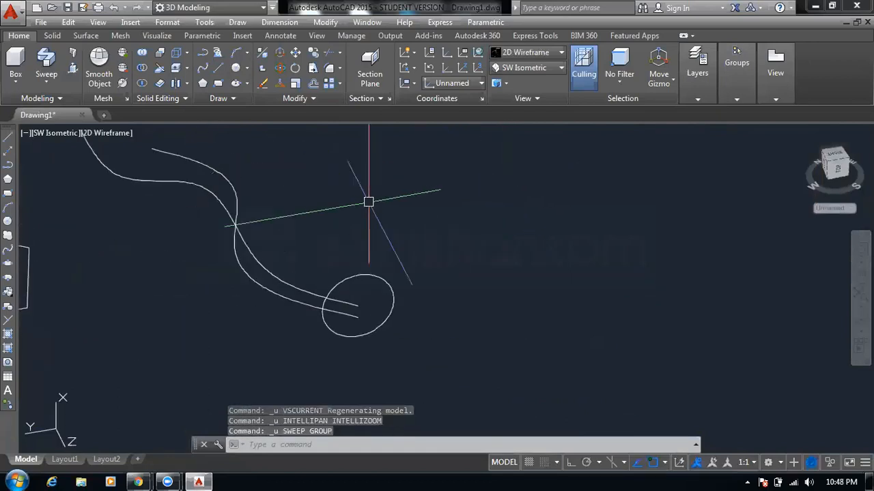
Sweep the circle along the longer spline as a solid, using the Scale option with a factor of 3
scroll(365, 201, down, 2)
scroll(328, 198, up, 3)
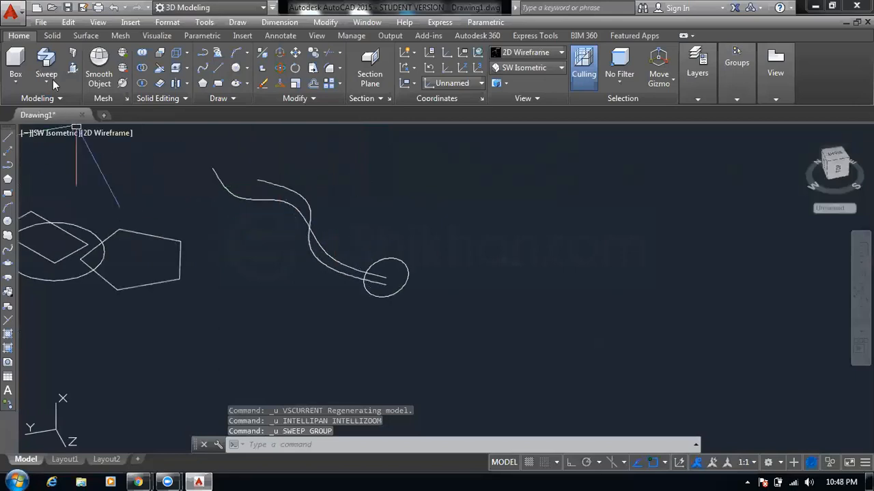
click(45, 62)
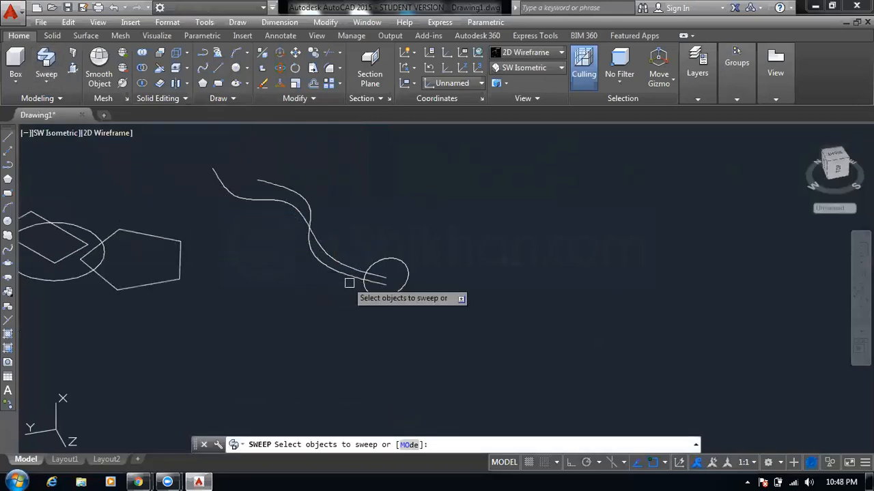
click(394, 291)
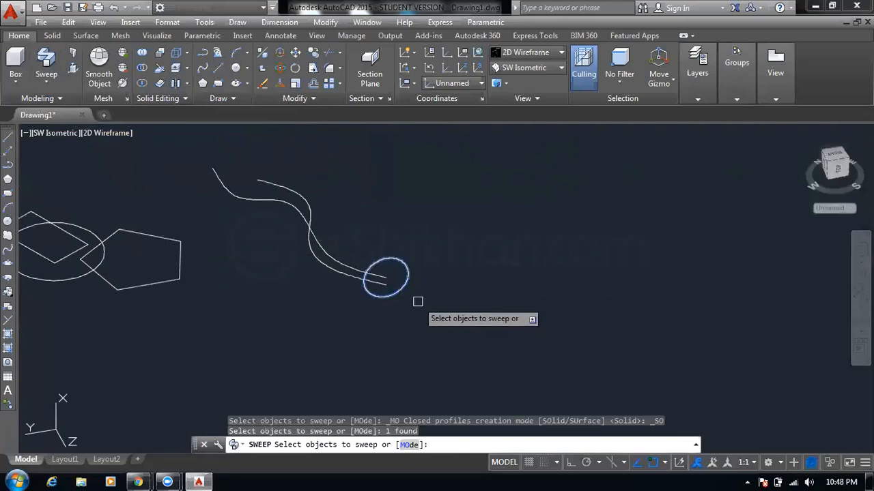
key(Return)
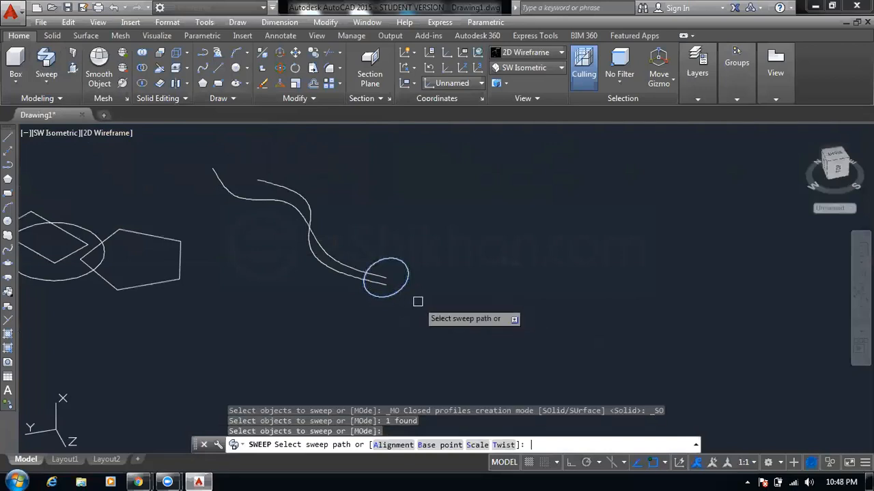
click(477, 445)
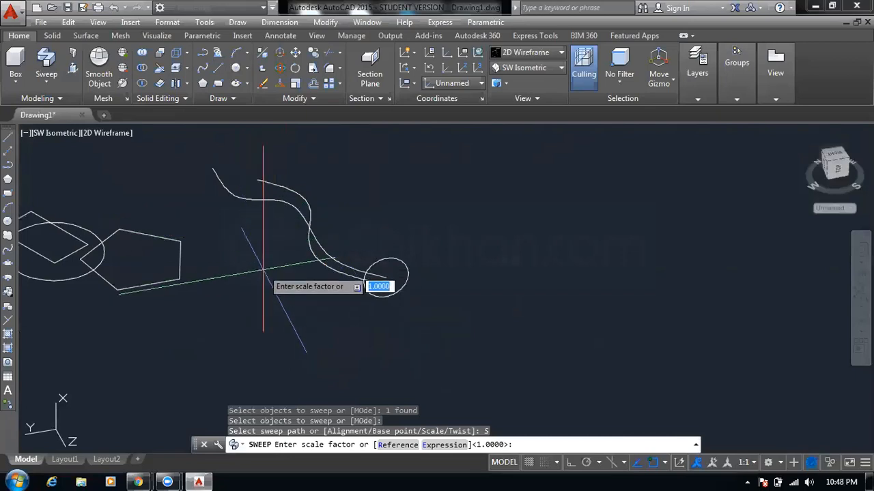
key(Return)
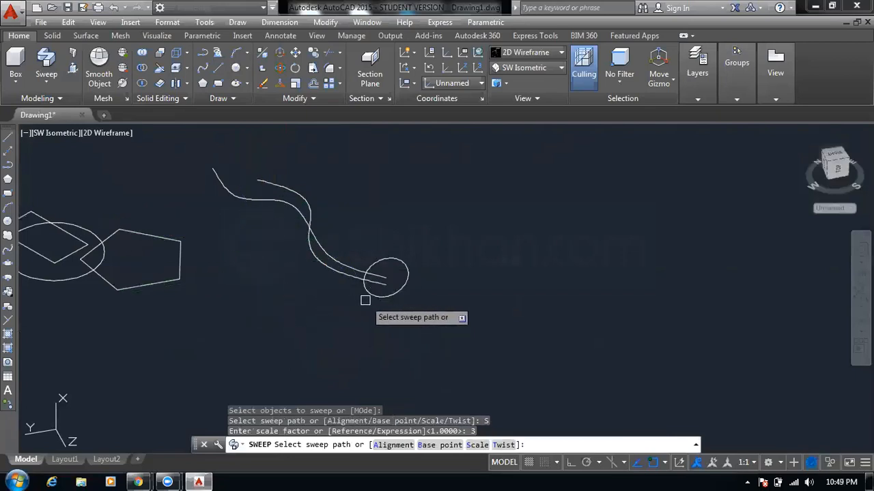
click(337, 263)
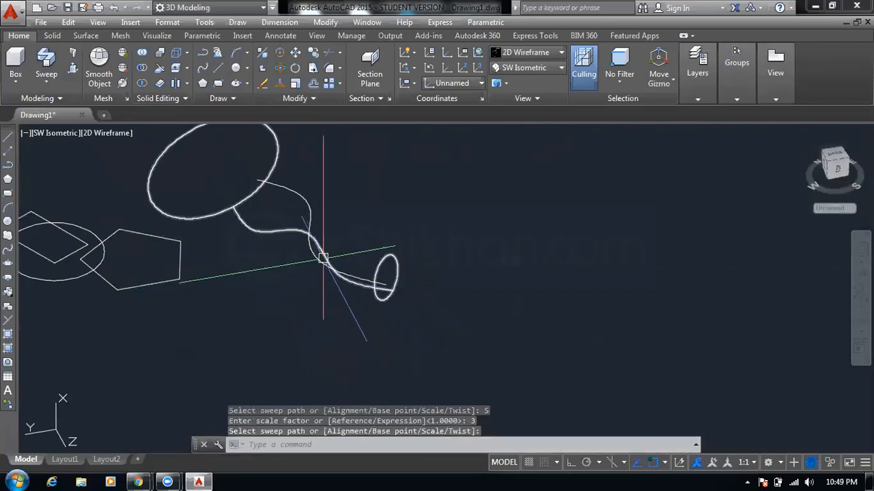
Display the scaled sweep in the Conceptual visual style and inspect its widening shape
click(104, 134)
click(159, 182)
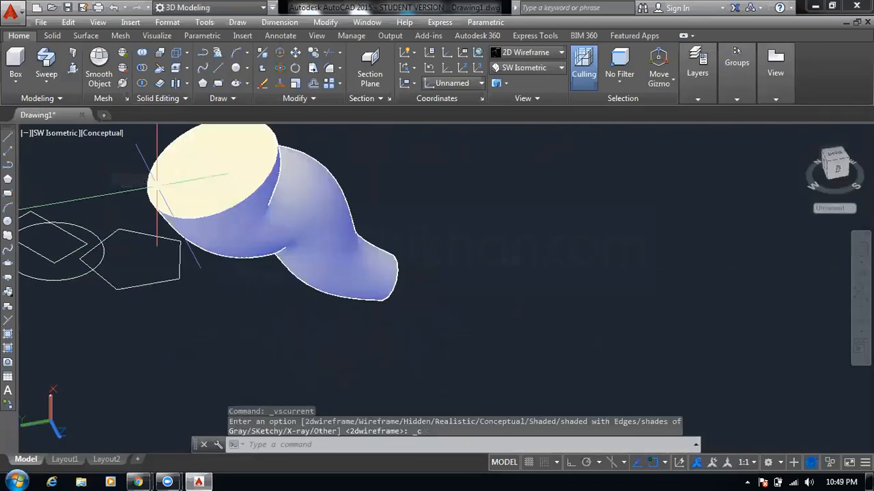
key(Escape)
key(Escape)
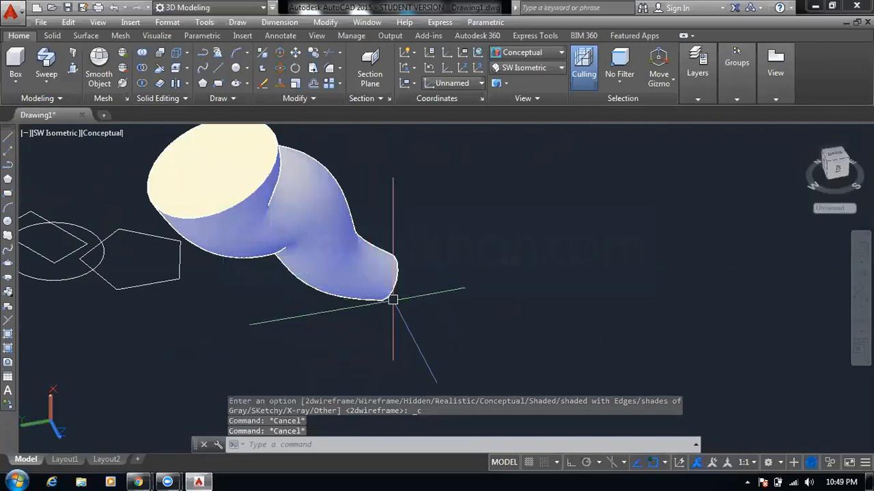
middle_drag(387, 266, 351, 334)
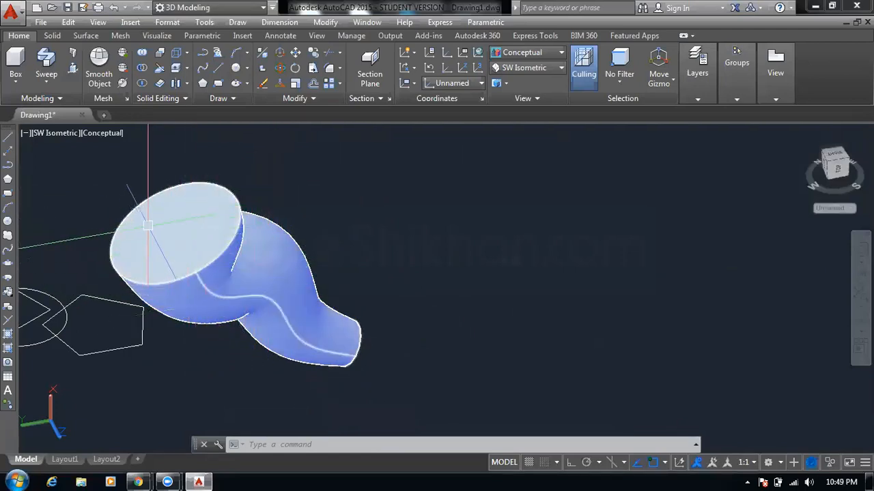
Undo the pan, the Conceptual style and the scaled sweep, restoring the circle and its two splines
key(ctrl+z)
key(ctrl+z)
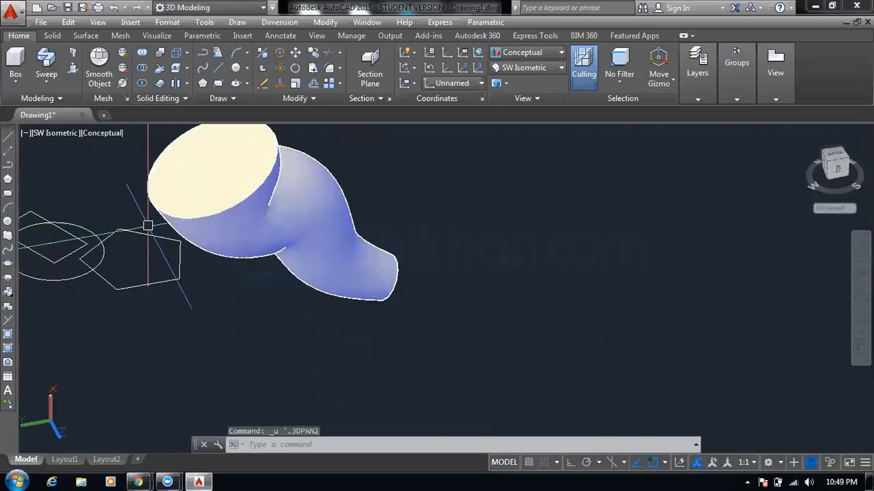
key(ctrl+z)
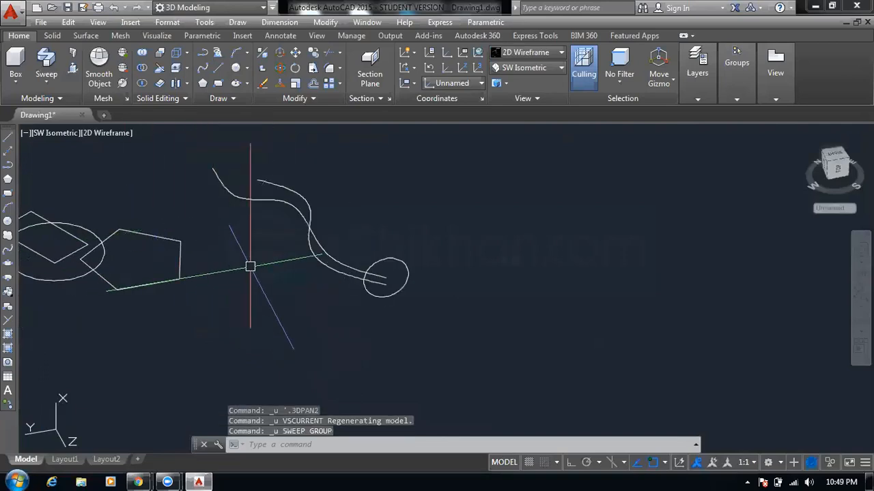
key(Escape)
key(Escape)
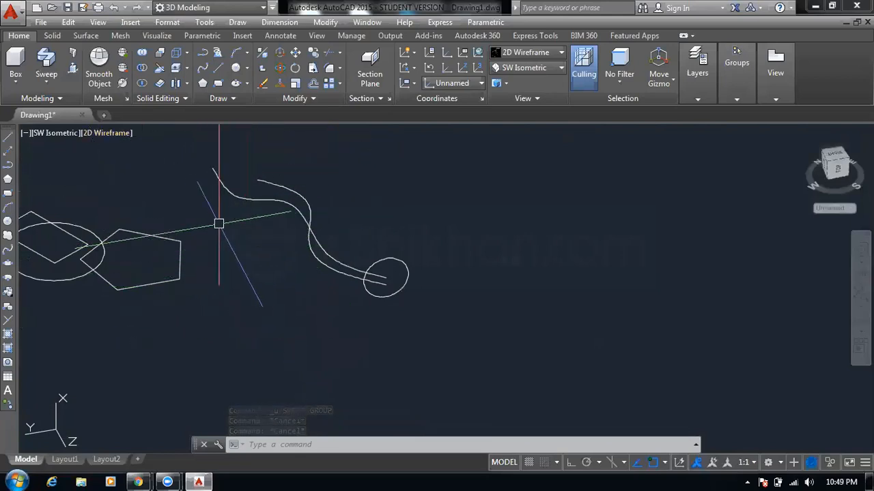
Sweep the circle along the longer spline as a solid, using the Twist option with an angle of 400
click(45, 62)
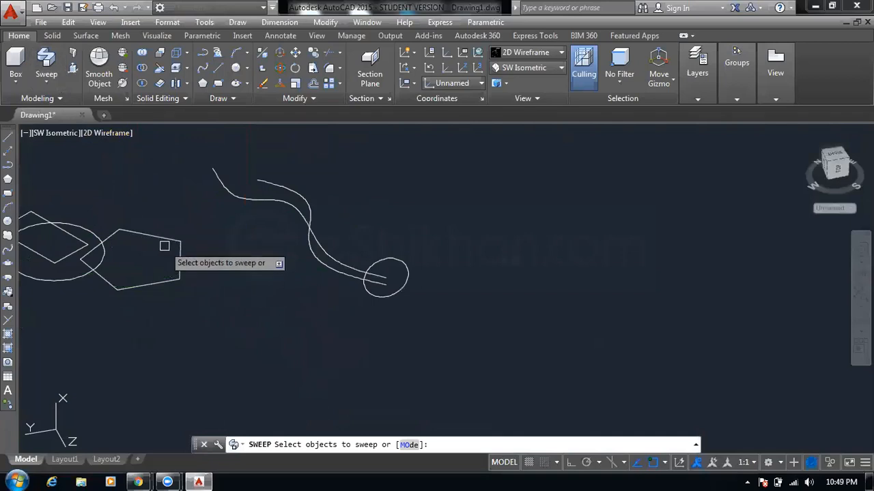
click(366, 294)
right_click(369, 297)
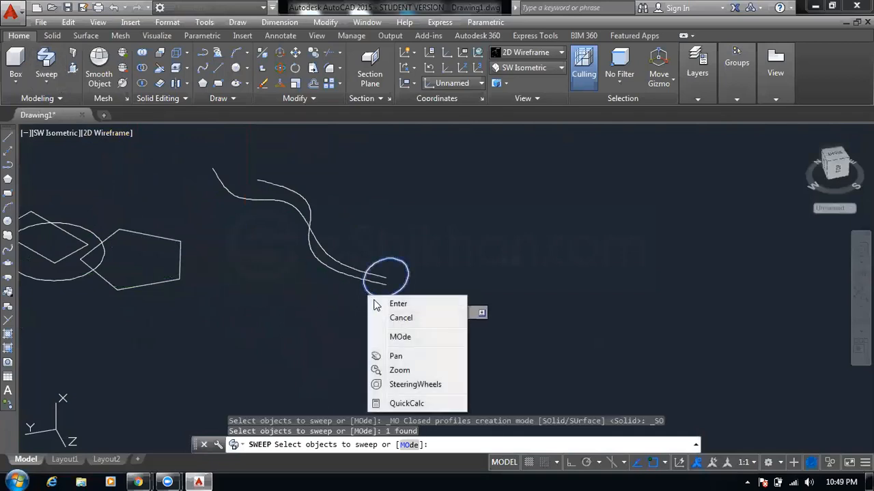
click(398, 304)
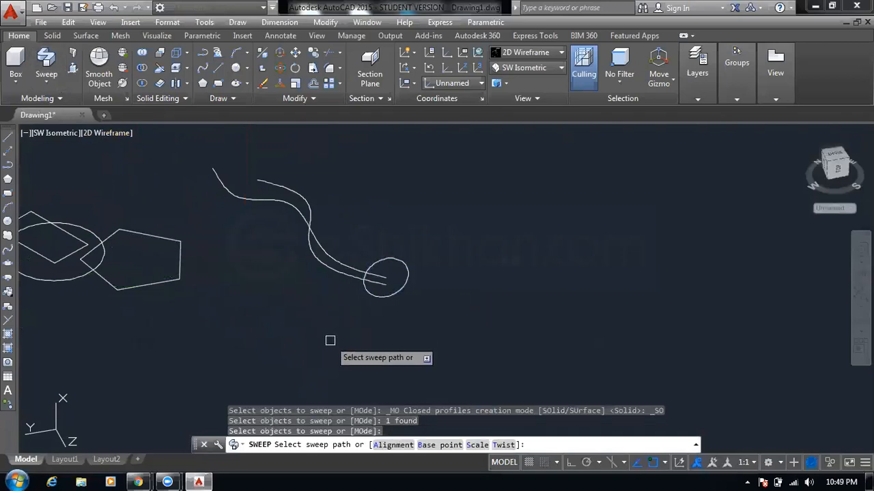
click(503, 445)
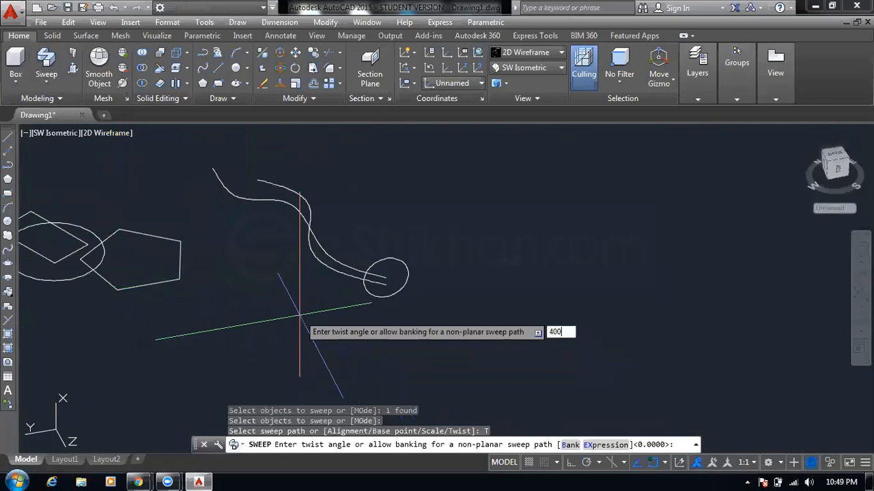
key(Return)
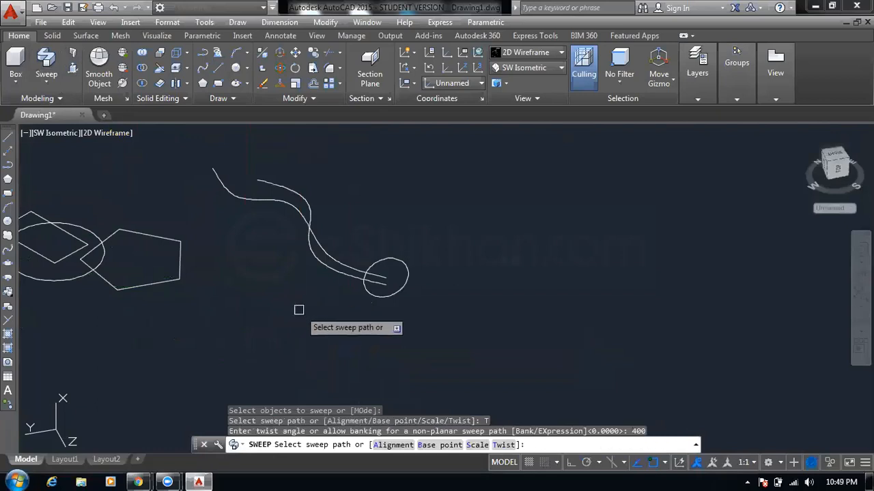
click(320, 257)
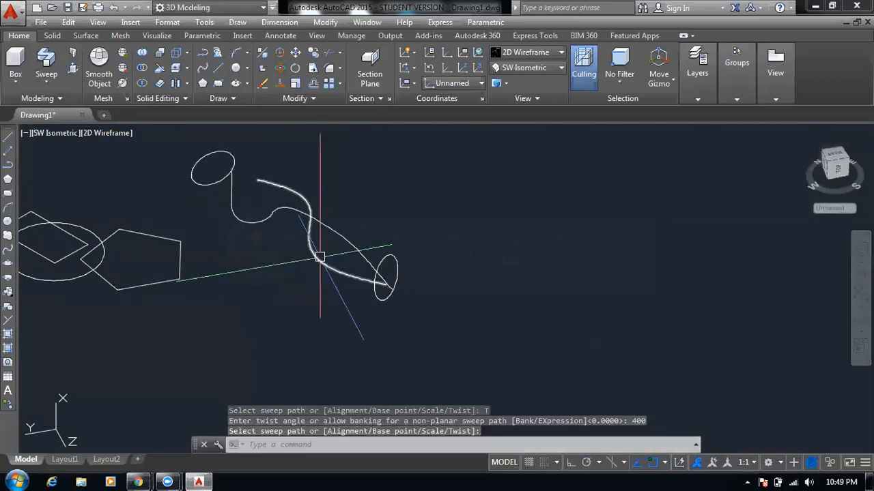
Display the twisted sweep in the Conceptual visual style and inspect it up close
click(108, 134)
click(140, 180)
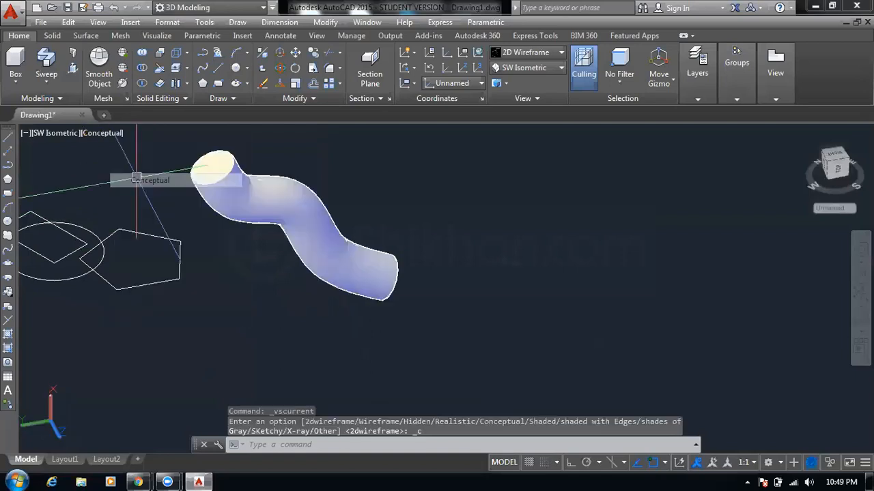
key(Escape)
scroll(260, 183, up, 3)
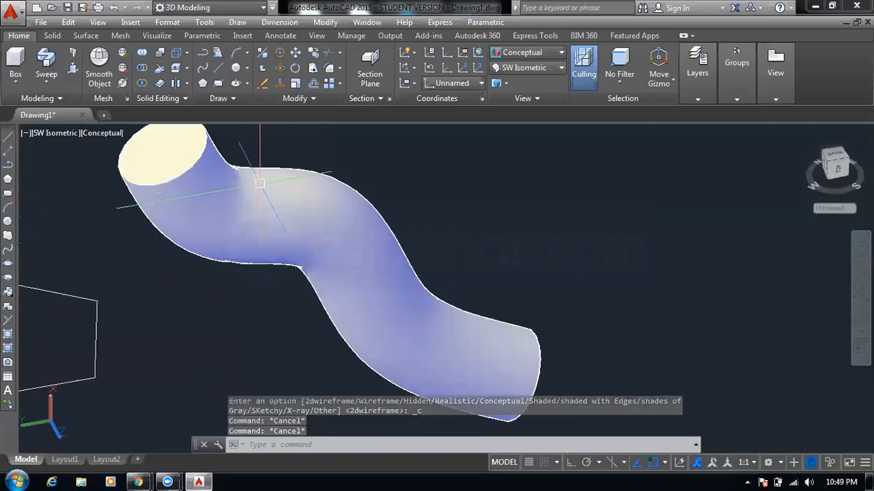
scroll(284, 290, up, 2)
scroll(284, 290, down, 5)
Undo the zooms, the Conceptual style and the twisted sweep
key(ctrl+z)
key(ctrl+z)
key(ctrl+z)
key(ctrl+z)
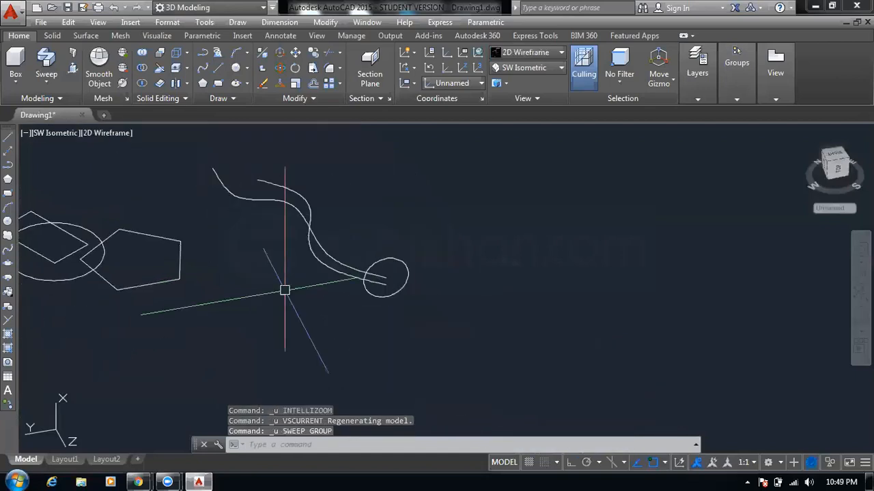
Erase the circle and both splines together
click(451, 190)
click(315, 298)
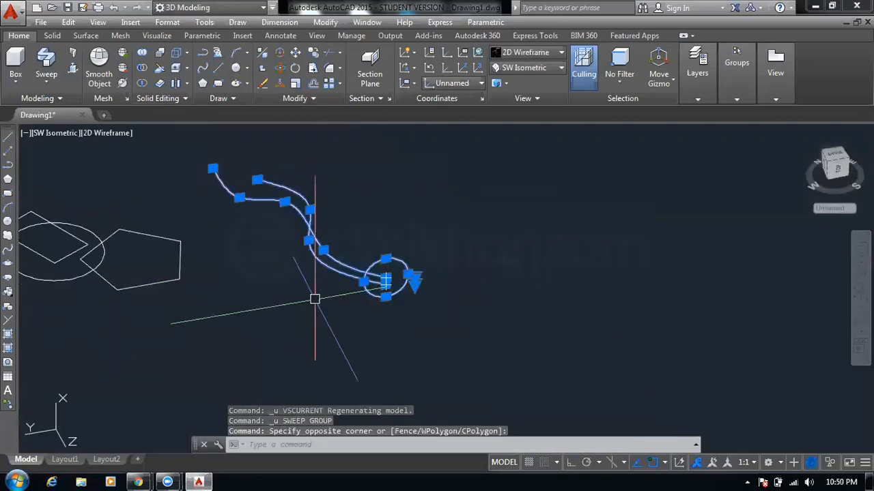
key(Delete)
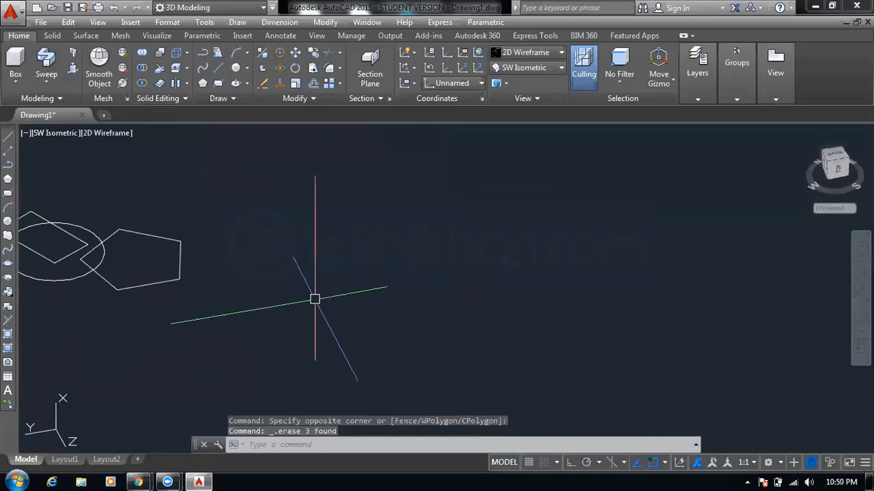
Draw a five-sided polygon inscribed in a circle of radius about 2.43 in the empty area beside the existing flat shapes
click(8, 179)
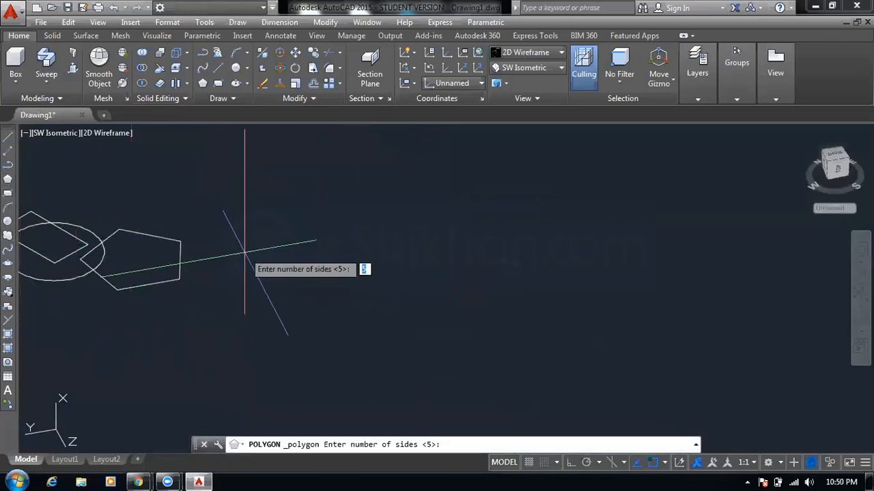
key(Return)
click(385, 282)
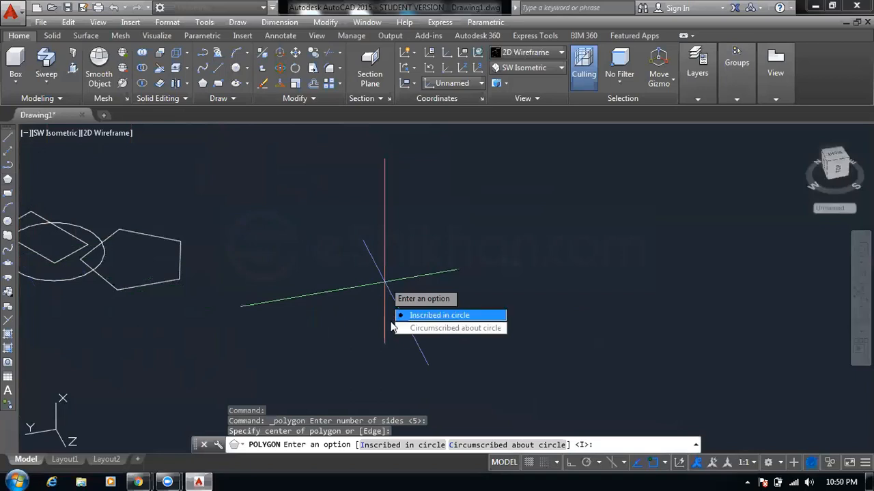
key(Return)
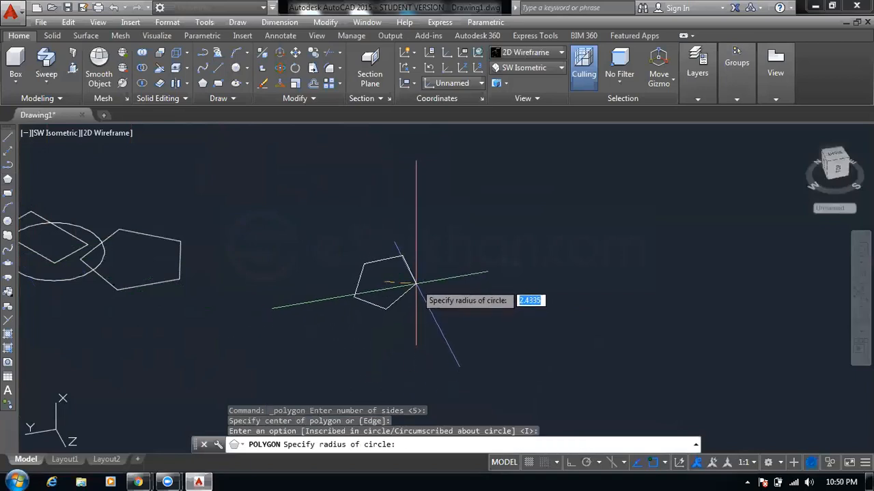
click(416, 282)
key(Escape)
key(Escape)
key(Escape)
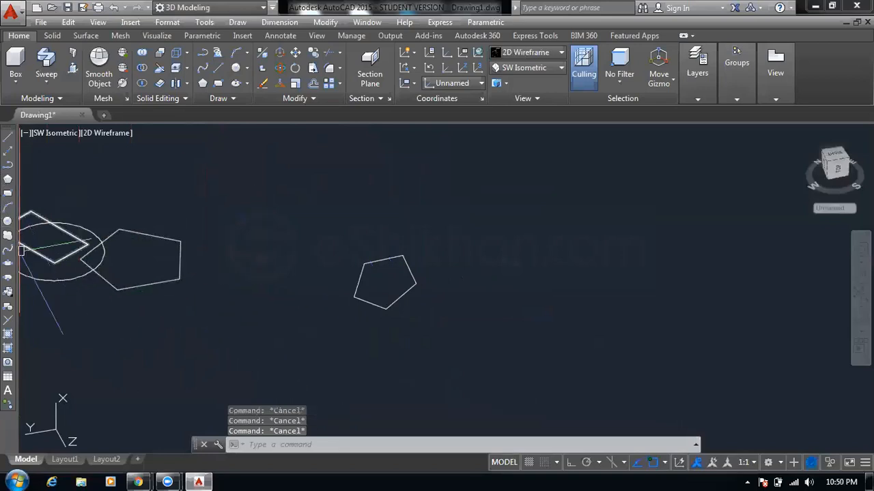
Draw a wavy five-point spline from inside the small pentagon, curving up and away above the larger existing pentagon
click(7, 250)
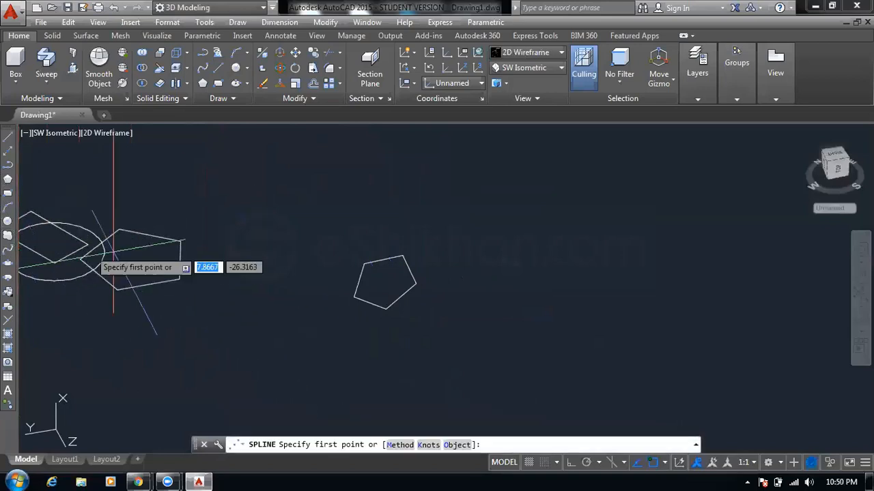
click(386, 279)
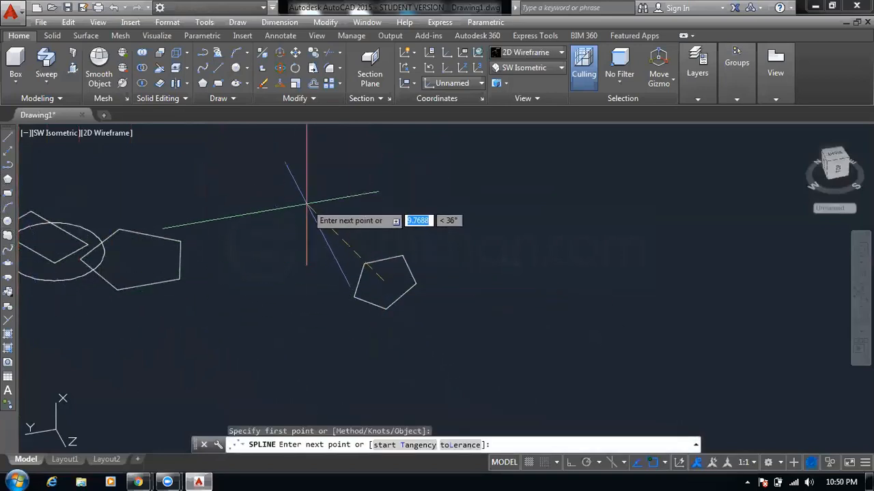
click(249, 217)
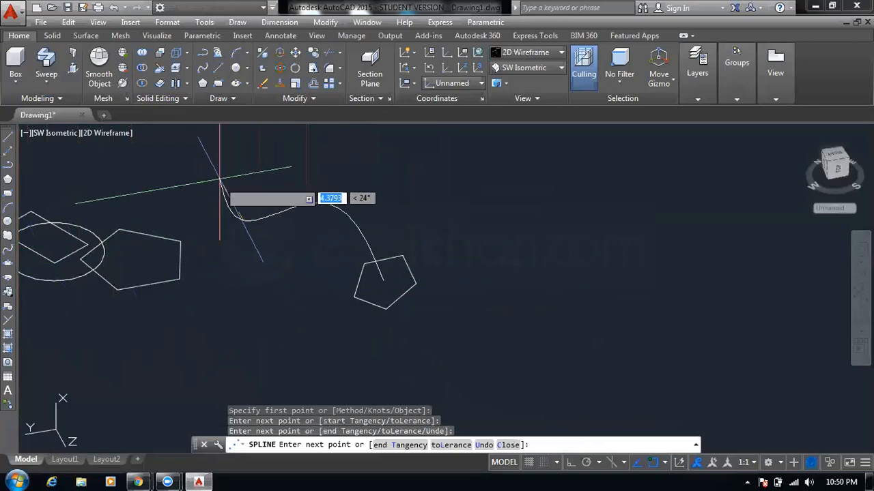
click(217, 152)
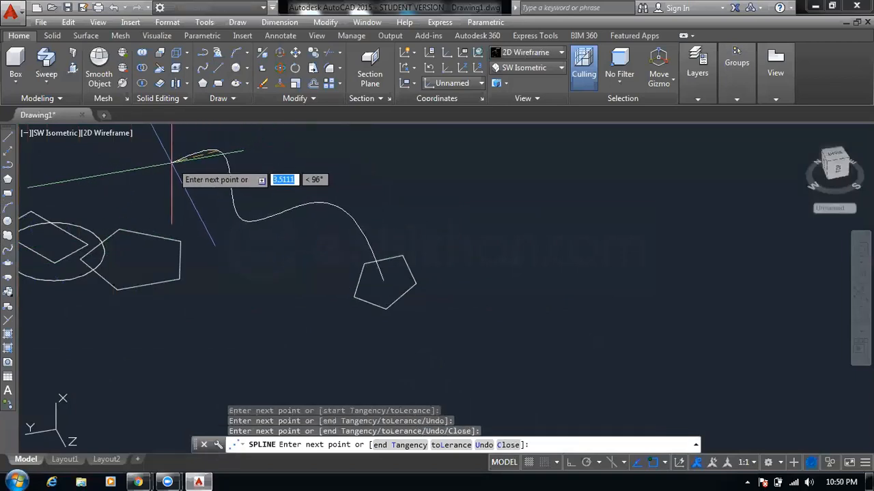
click(171, 167)
key(Return)
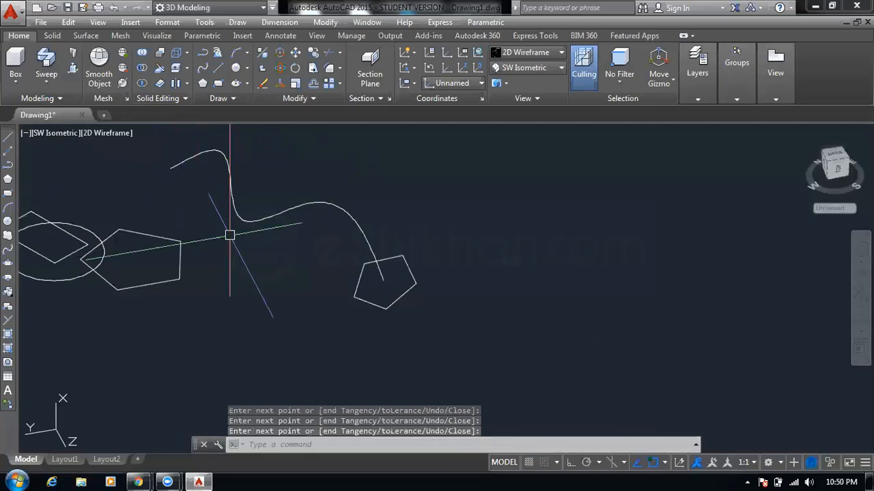
key(Escape)
key(Escape)
key(Escape)
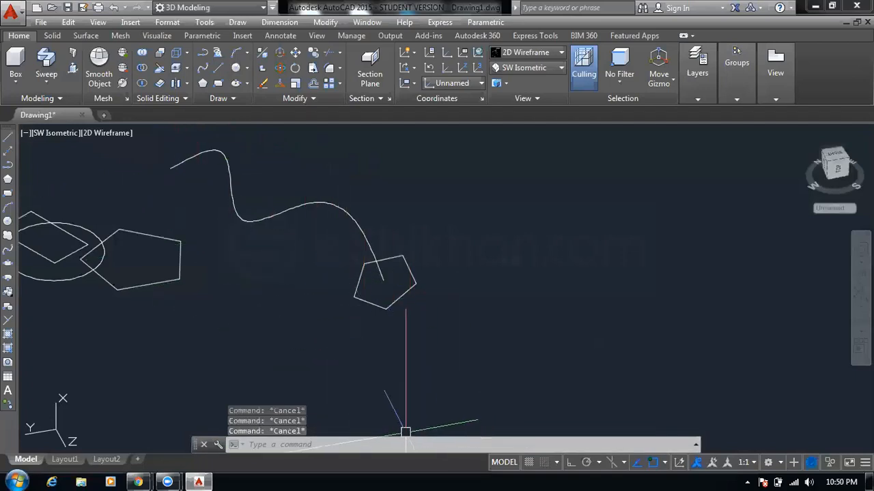
Try to sweep the small pentagon along the wavy spline as a solid with a twist angle of 400
click(47, 60)
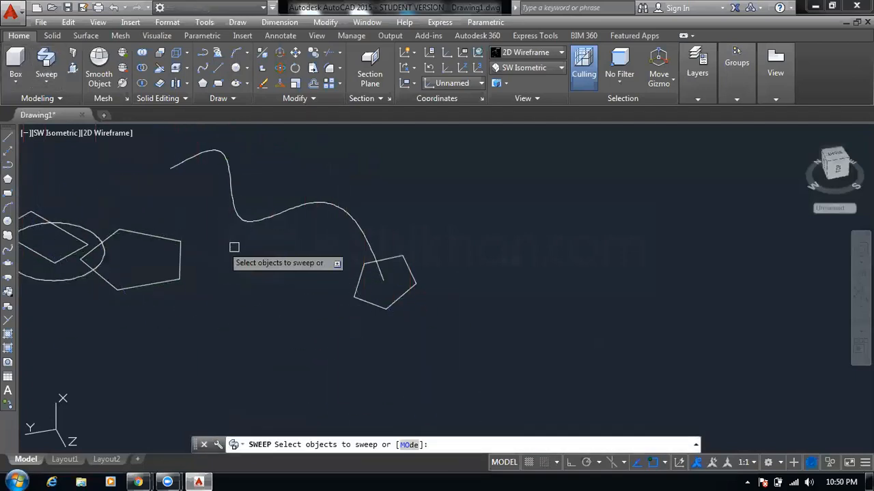
click(367, 265)
key(Return)
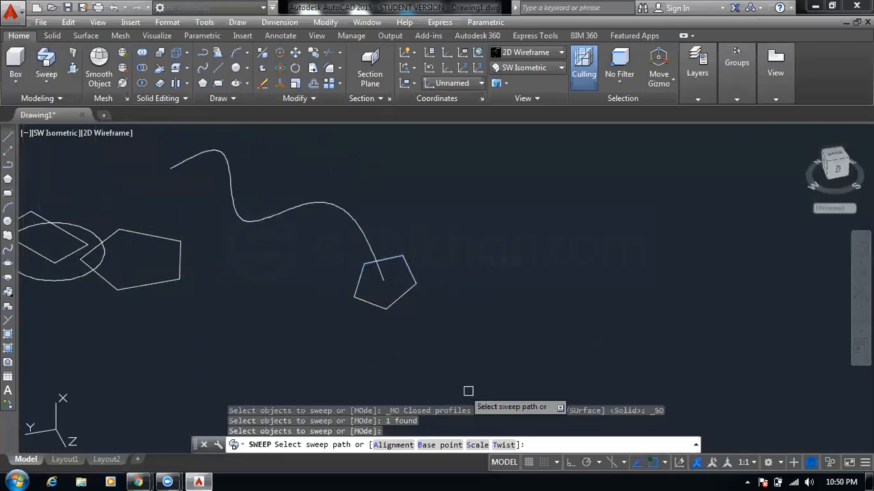
click(503, 445)
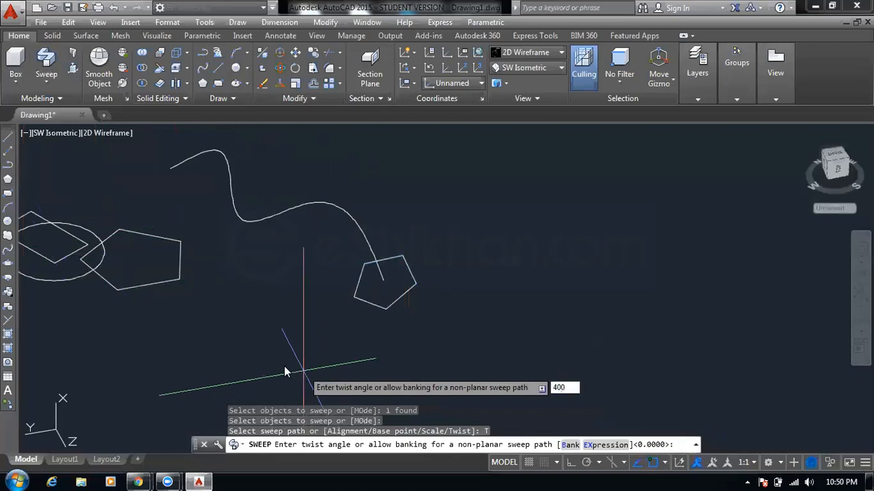
text(400)
key(Return)
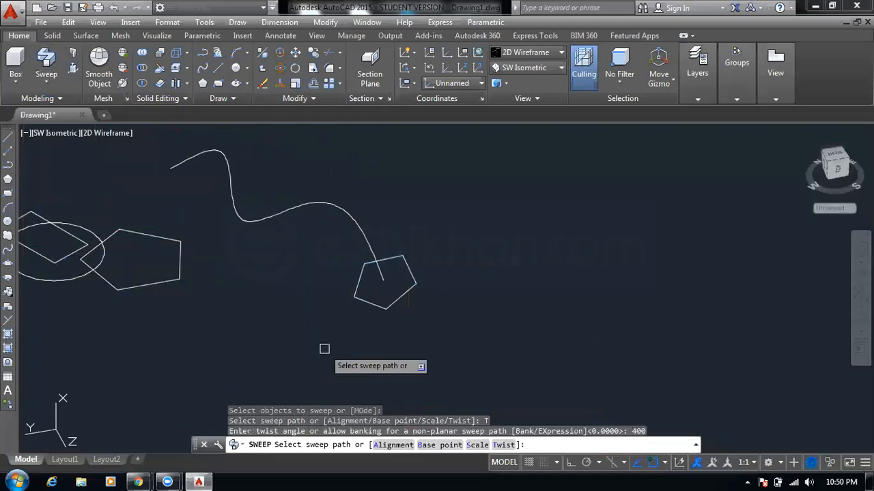
click(367, 251)
Try to sweep the small pentagon along the same spline with the twist angle reduced to 100
scroll(371, 229, down, 2)
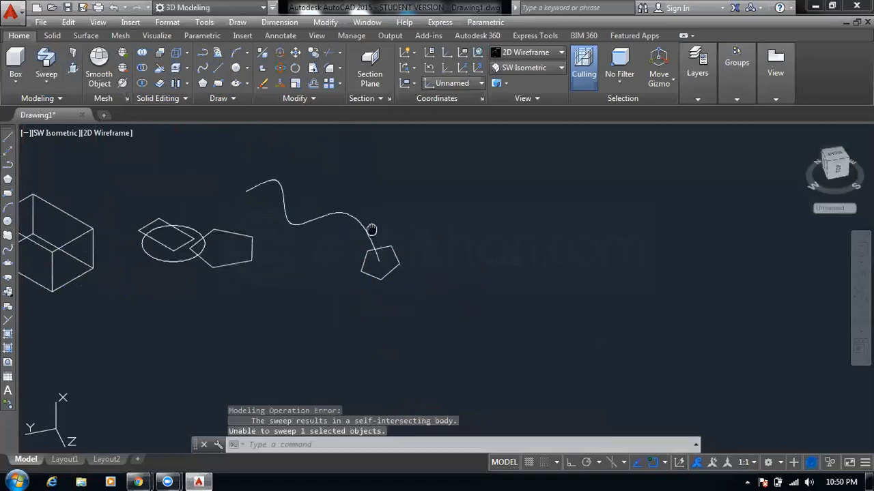
middle_drag(372, 229, 250, 269)
scroll(269, 269, up, 2)
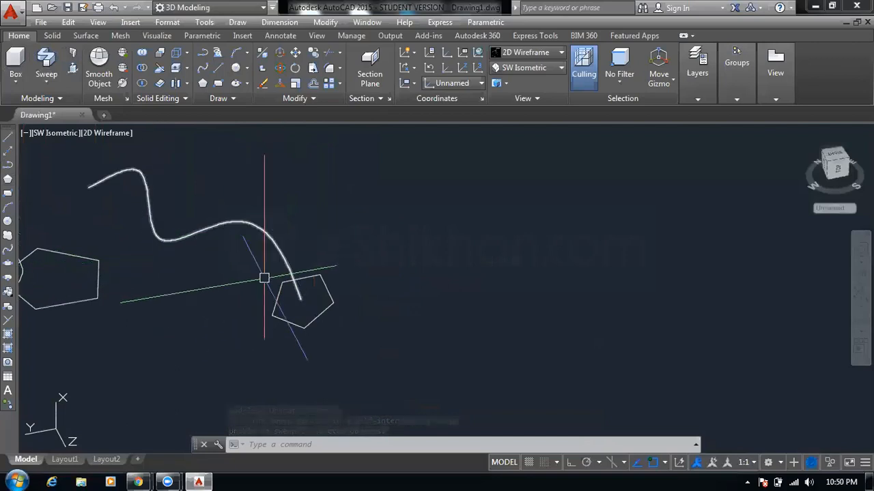
scroll(277, 291, up, 2)
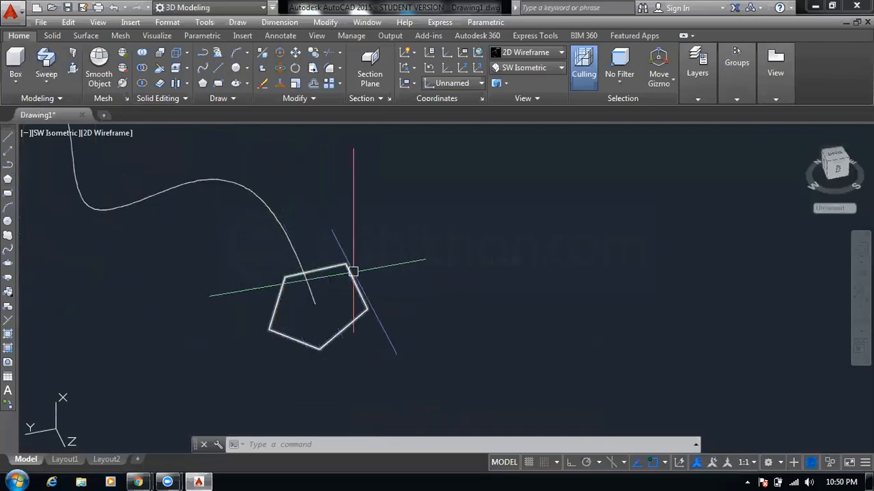
scroll(353, 271, down, 1)
scroll(185, 264, down, 1)
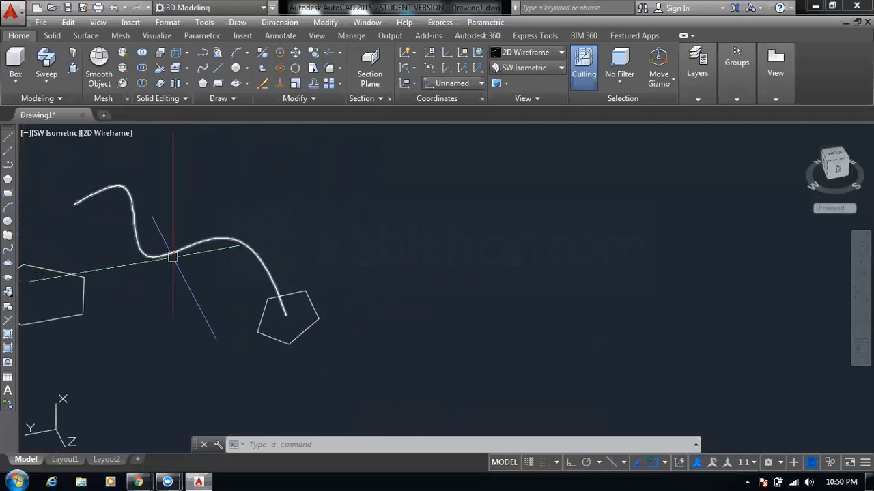
click(47, 62)
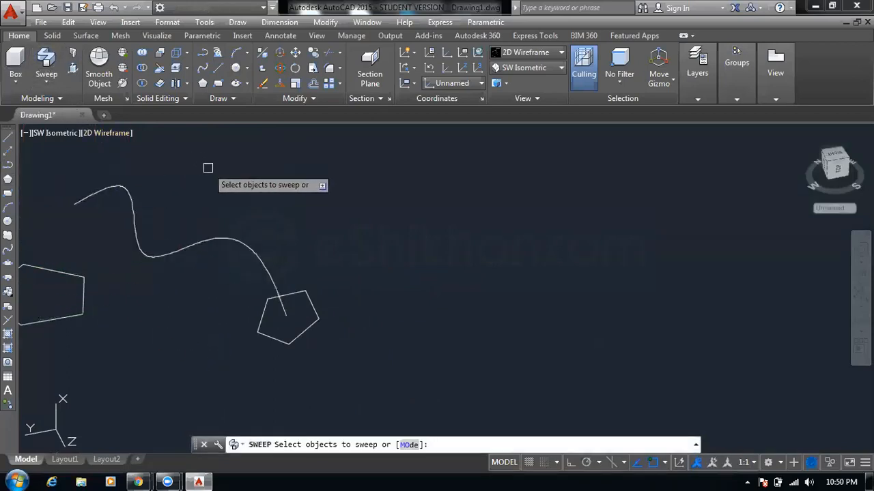
click(291, 343)
key(Return)
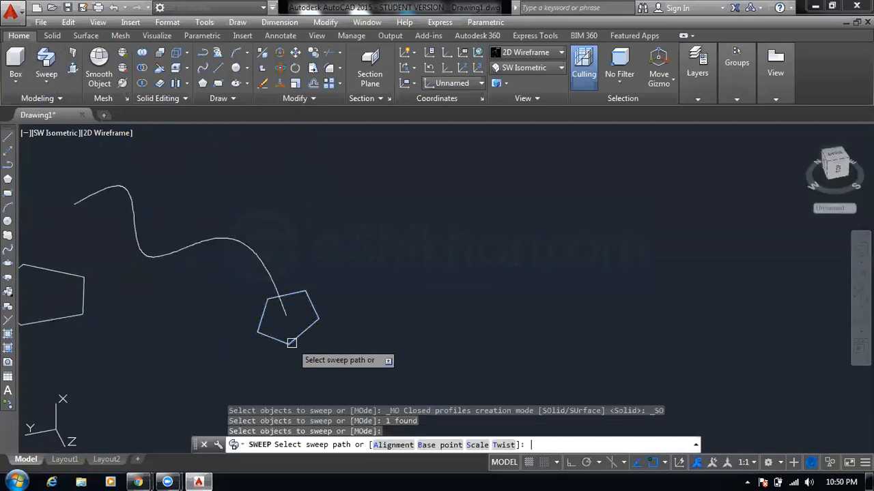
click(504, 445)
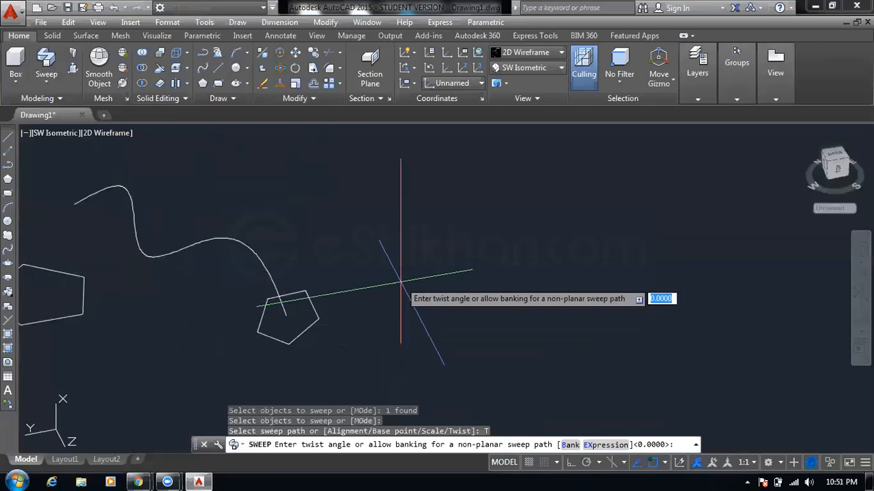
key(Return)
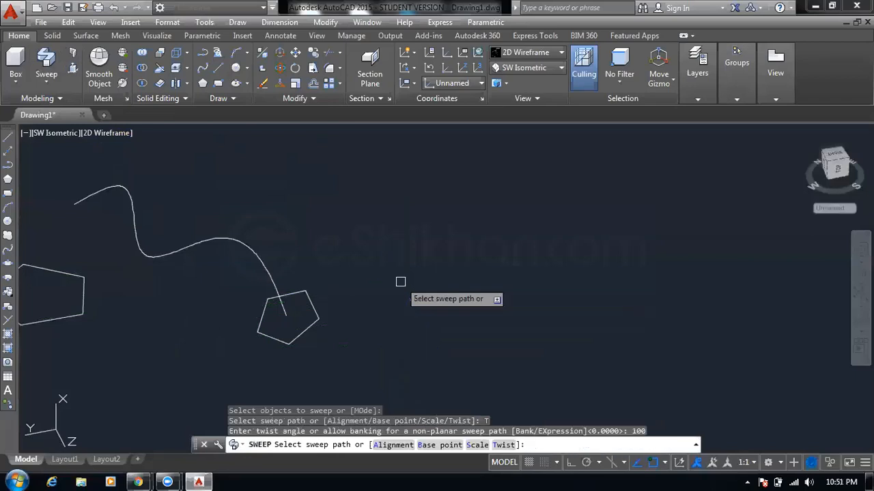
click(263, 272)
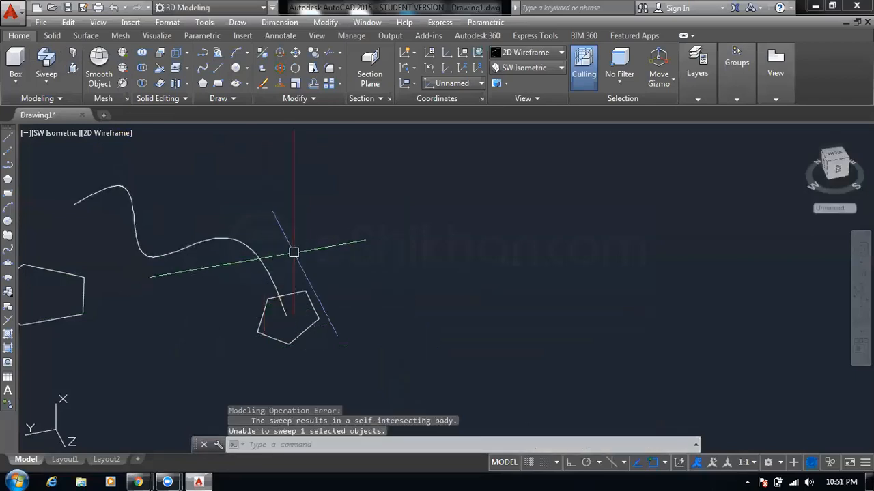
Replace the wavy spline with a six-point stepped spline running from inside the small pentagon upward and away toward the larger pentagon's side
drag(292, 250, 240, 246)
key(Delete)
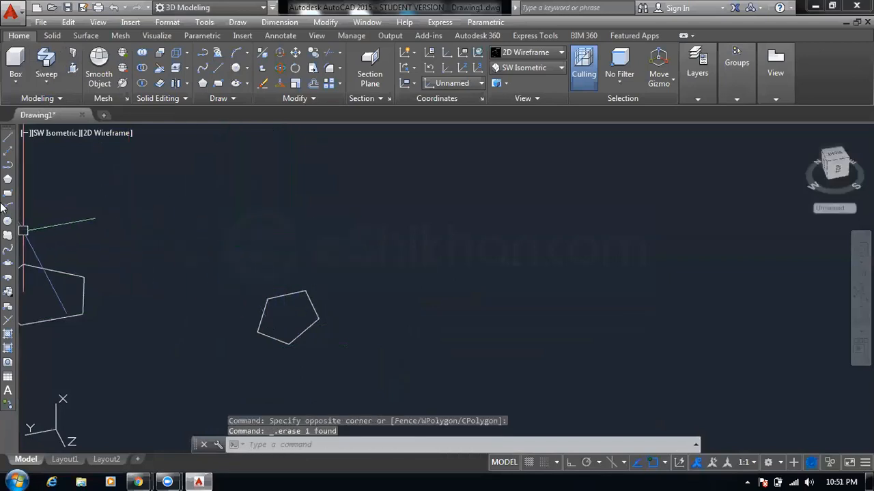
click(7, 251)
click(292, 292)
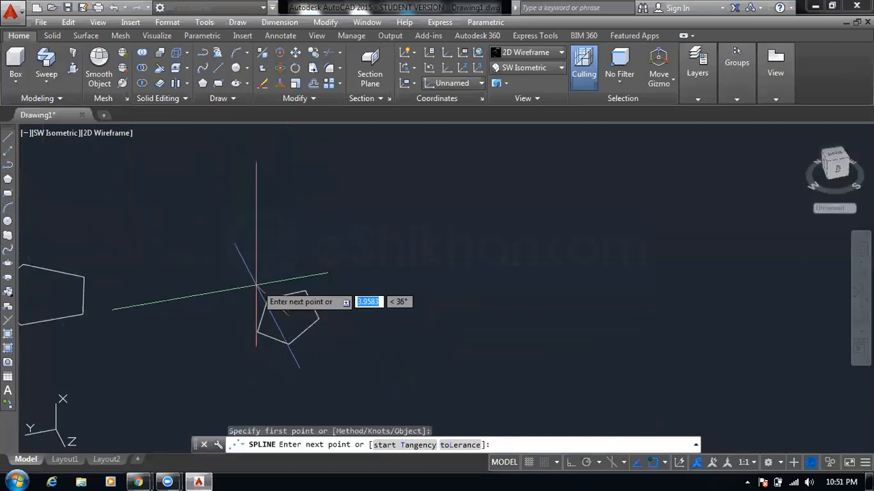
click(245, 267)
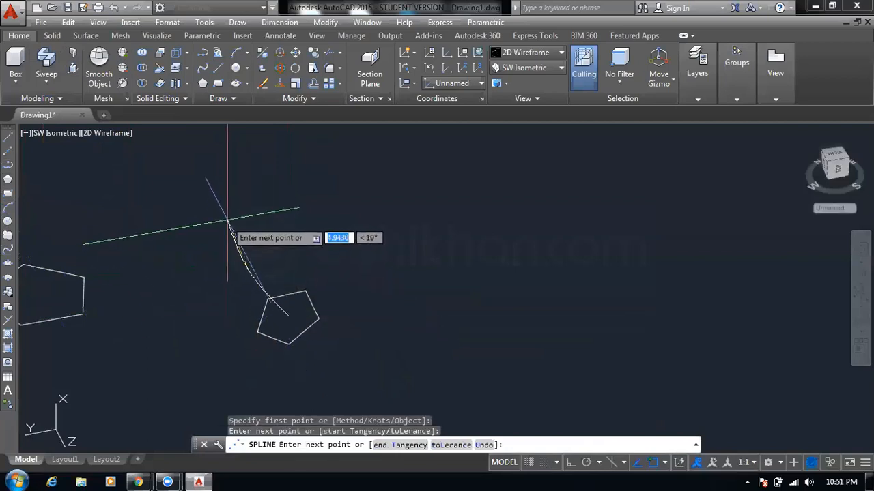
click(246, 205)
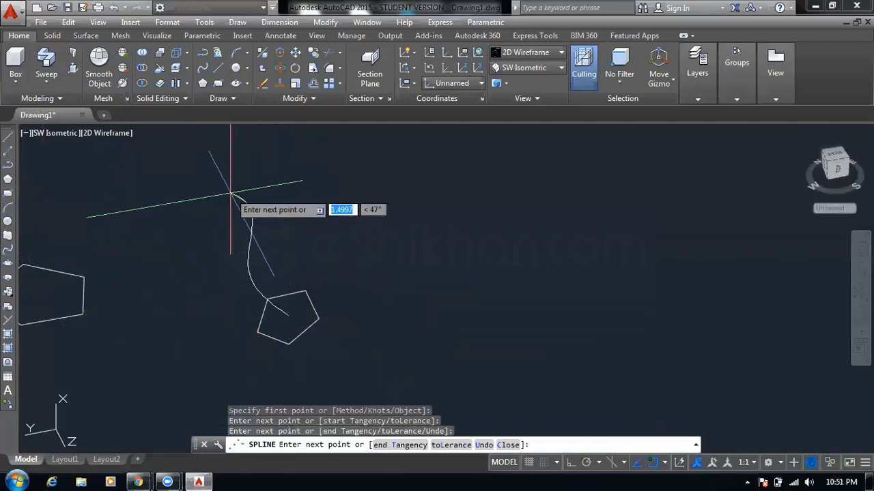
click(202, 187)
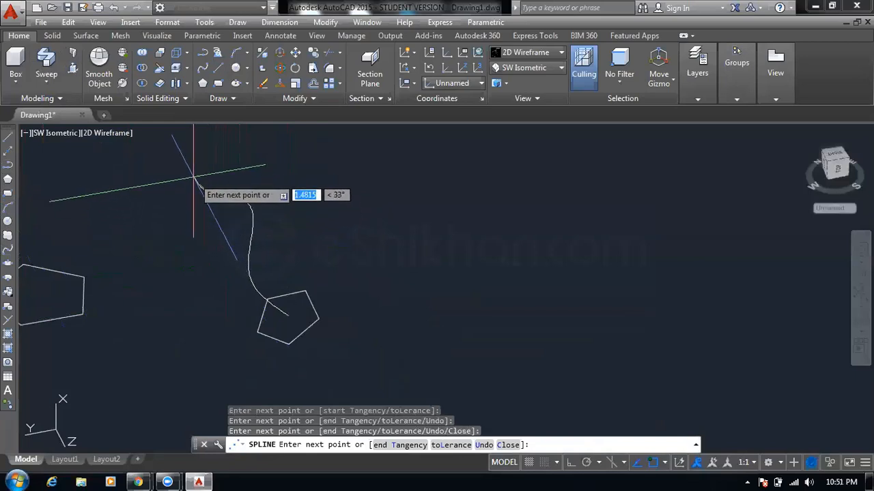
click(196, 146)
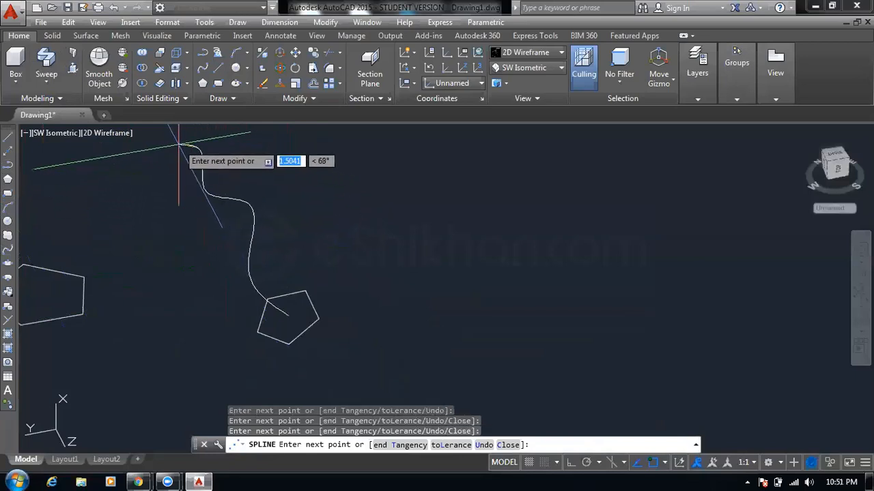
click(151, 137)
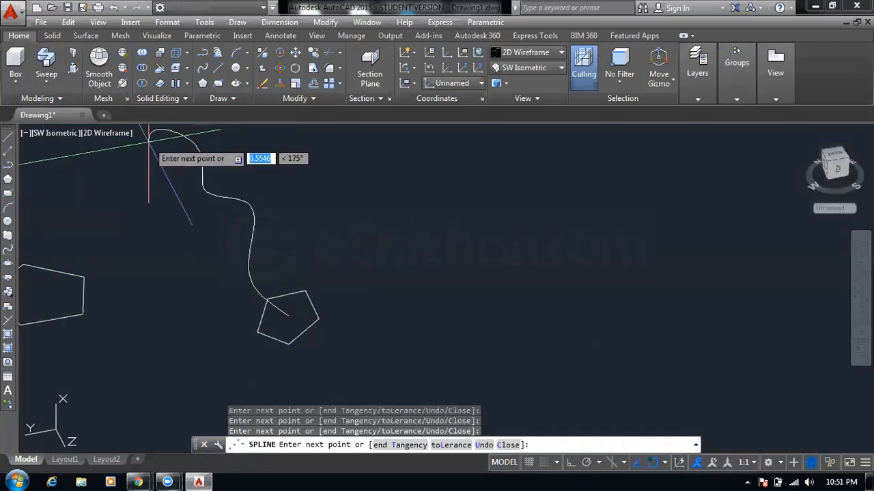
key(Return)
key(Return)
key(Escape)
key(Escape)
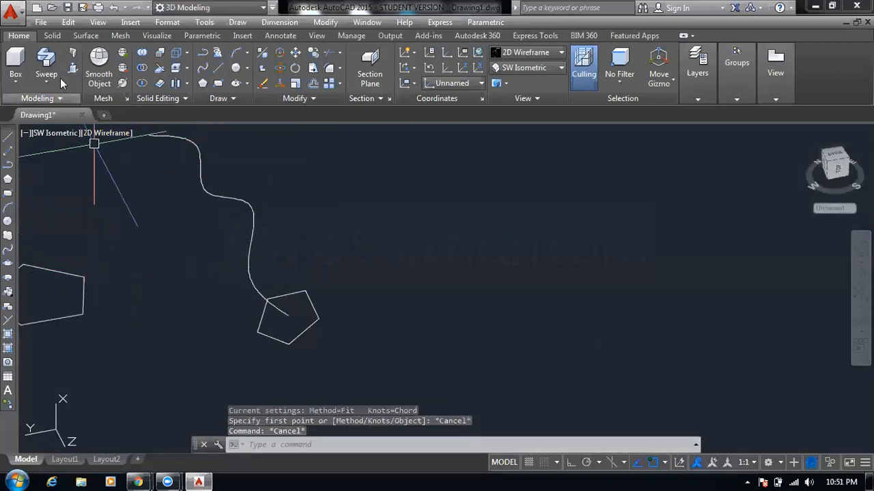
Try to sweep the small pentagon along the six-point spline with a twist angle of 200
click(48, 63)
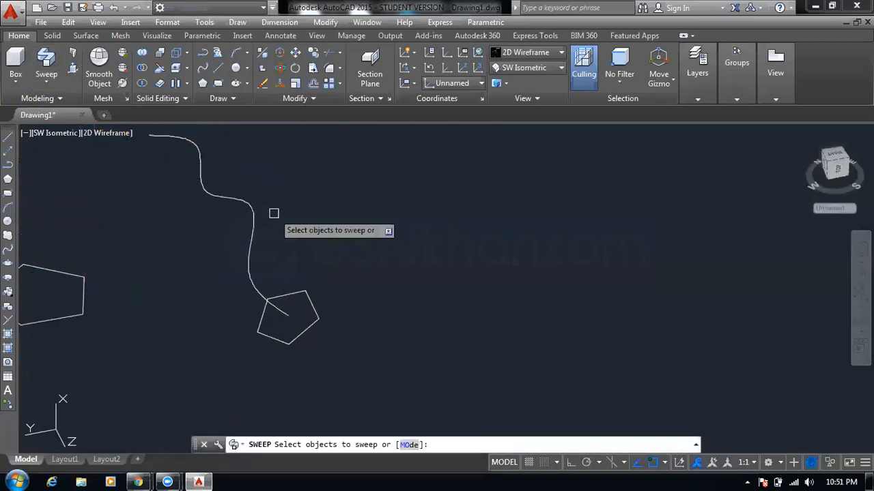
click(310, 297)
key(Return)
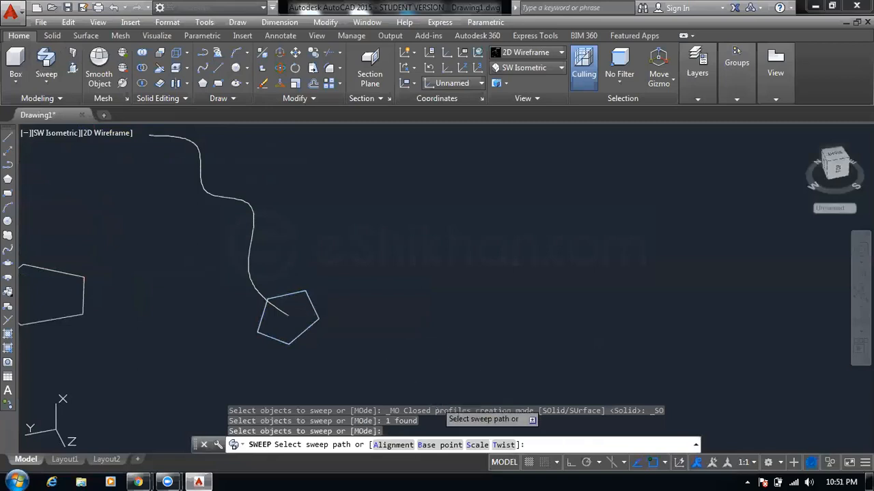
click(503, 444)
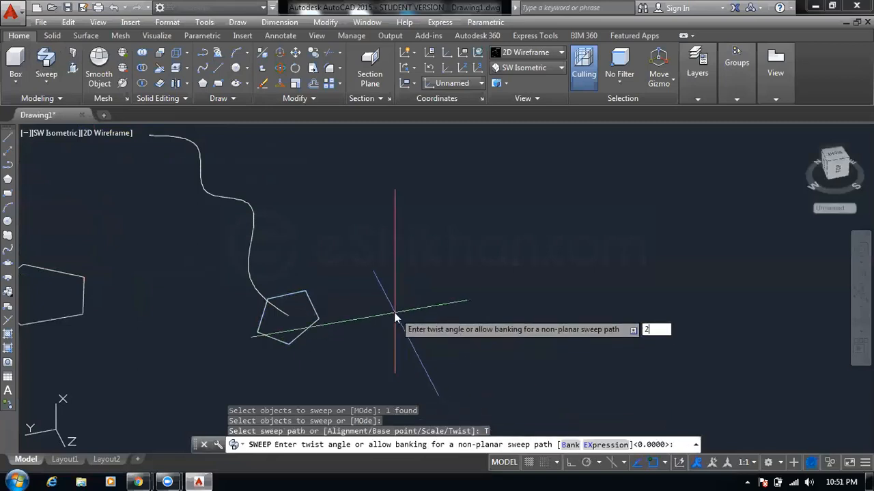
key(Return)
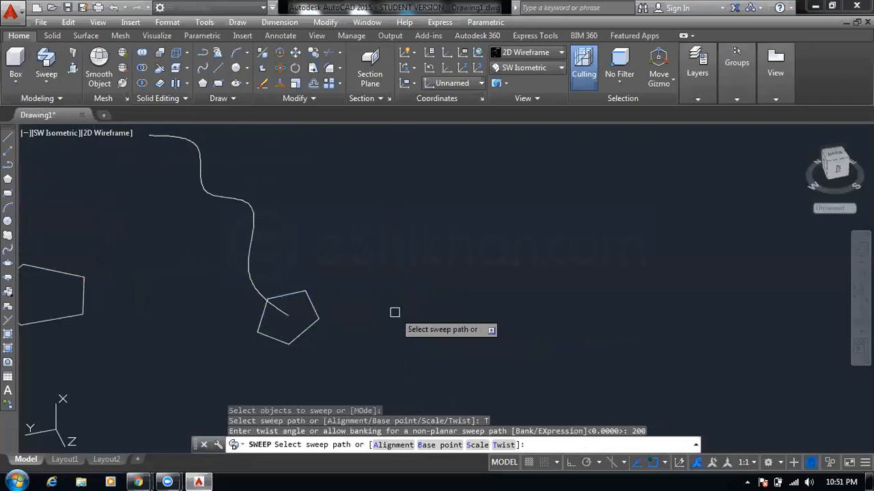
click(250, 281)
click(248, 273)
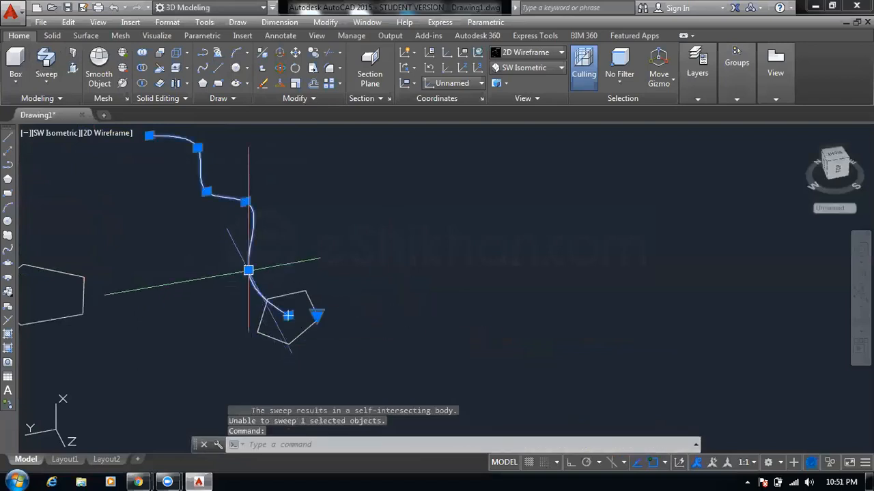
key(Escape)
Erase the six-point spline and the small pentagon, and switch the view to SE Isometric
drag(293, 185, 235, 234)
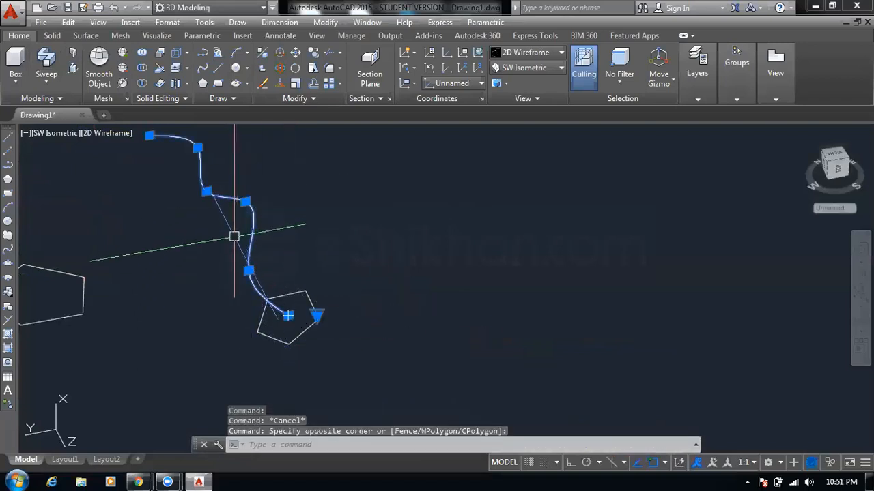
key(Delete)
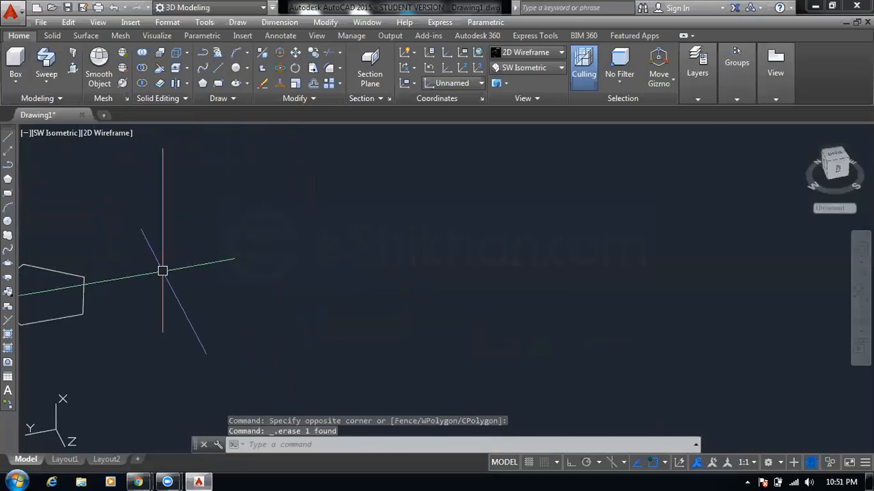
click(527, 67)
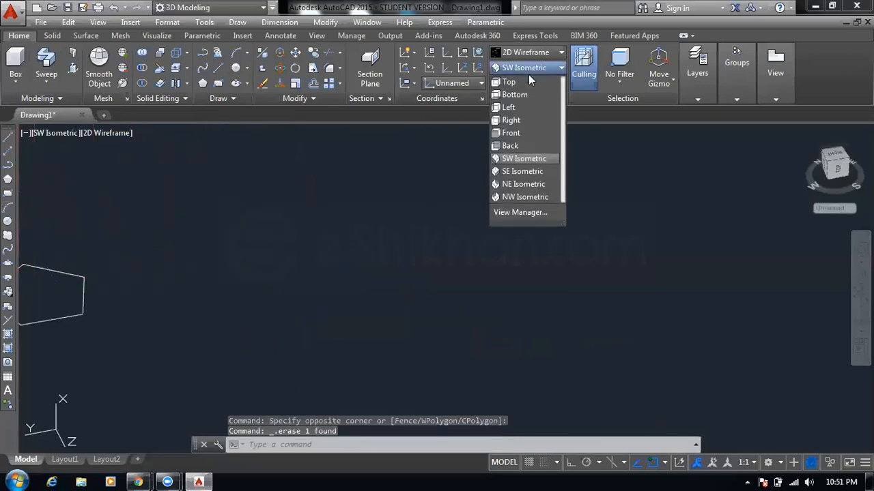
click(517, 172)
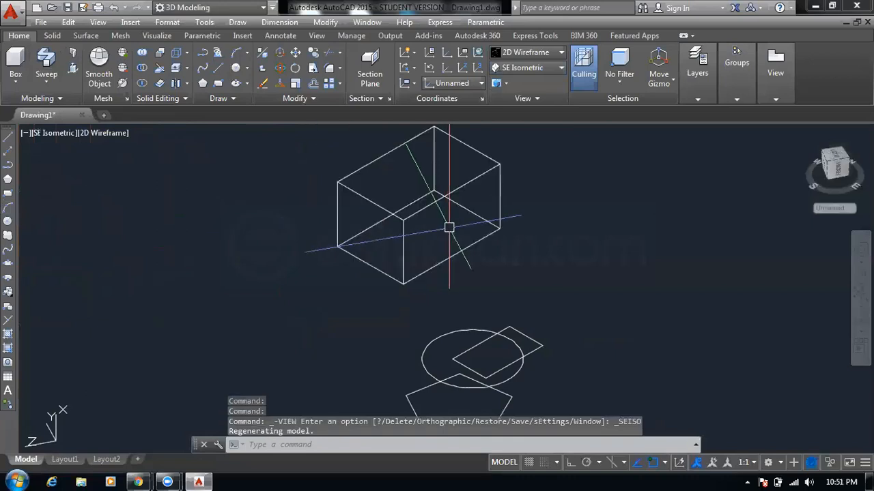
Draw a five-sided polygon inscribed in a circle of radius about 3.29 in the empty area beside the box and flat shapes
click(8, 181)
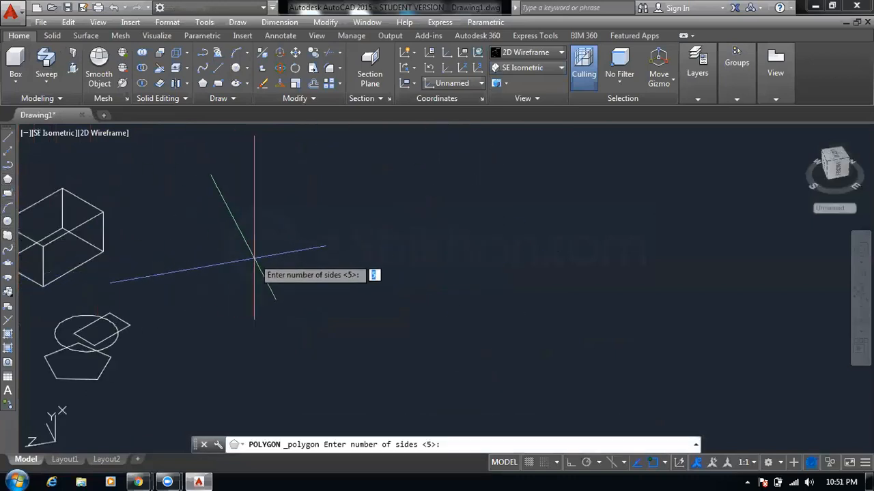
key(Return)
click(271, 288)
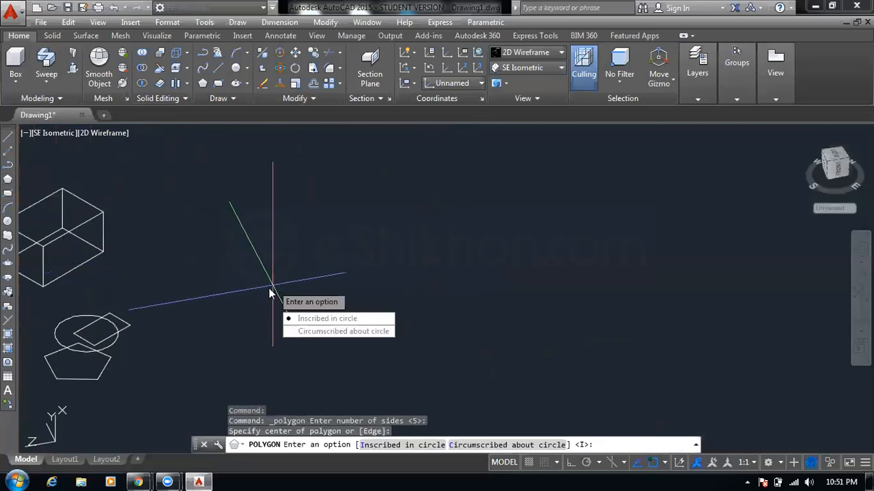
click(301, 320)
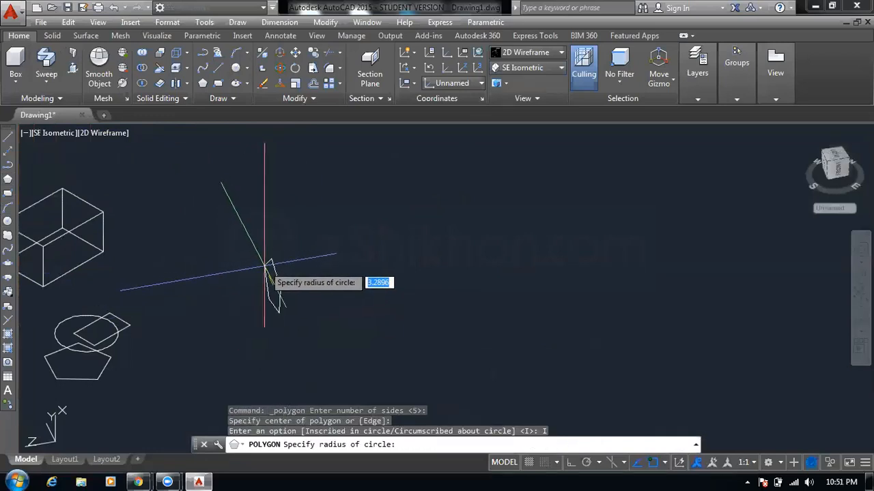
key(Escape)
key(Escape)
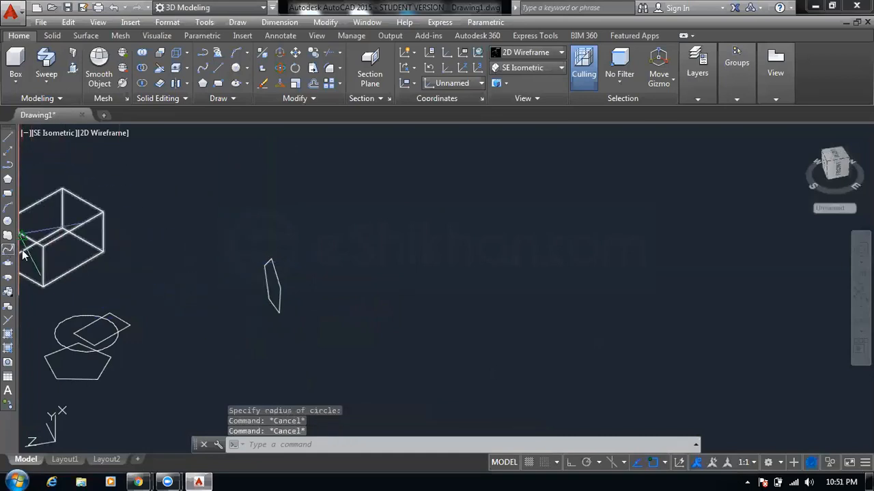
Draw a five-point wavy spline starting inside the new pentagon and rising away from it in S-shaped bends
click(9, 250)
scroll(273, 280, up, 4)
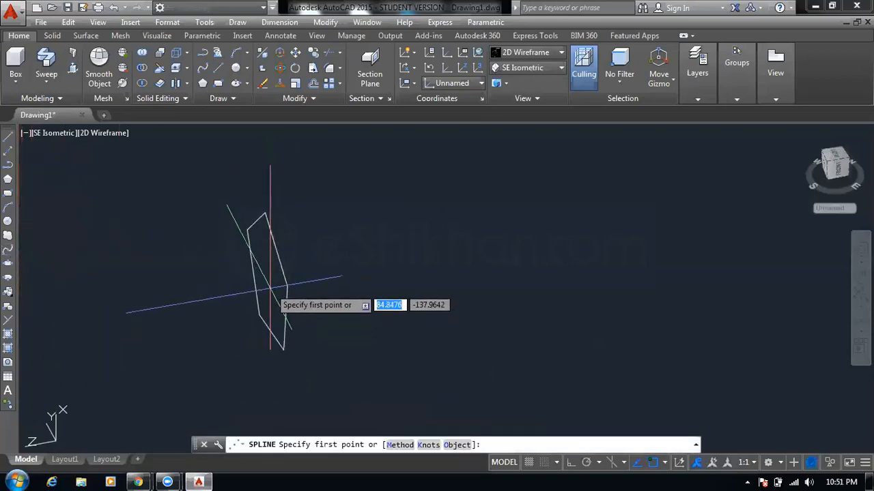
click(271, 287)
click(329, 238)
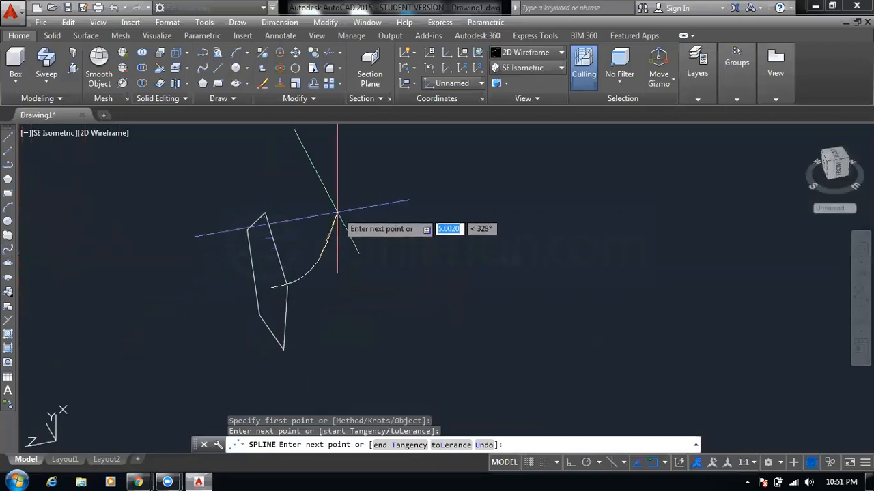
click(338, 212)
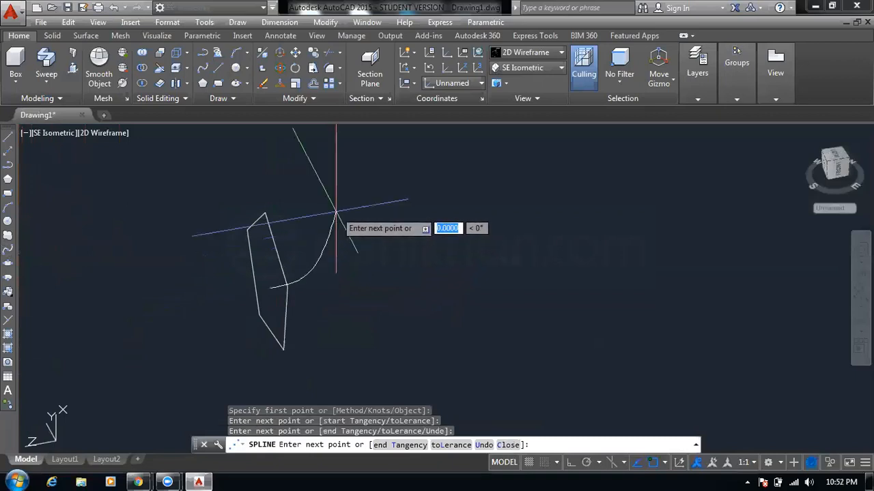
click(397, 164)
middle_drag(402, 140, 384, 180)
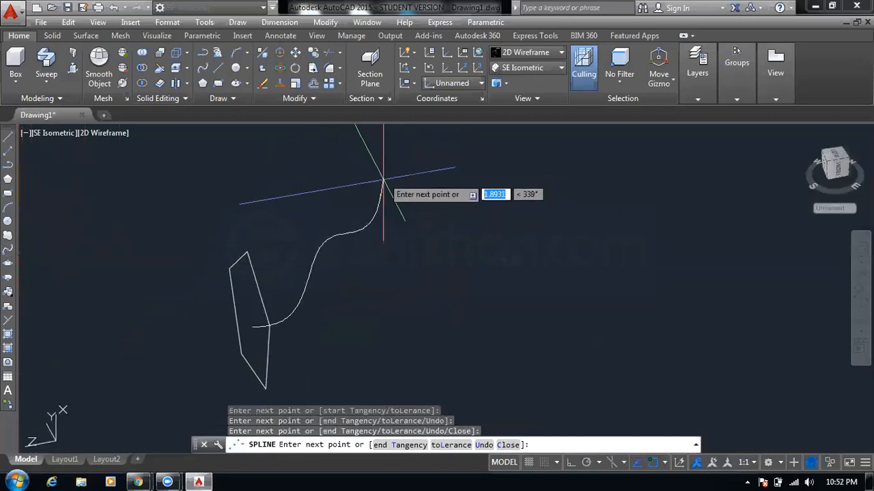
click(389, 165)
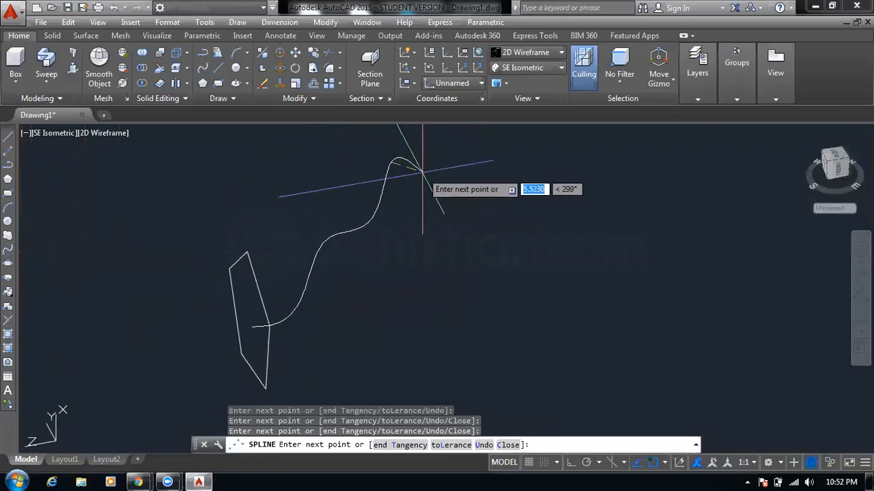
key(Escape)
key(Escape)
key(Escape)
key(Escape)
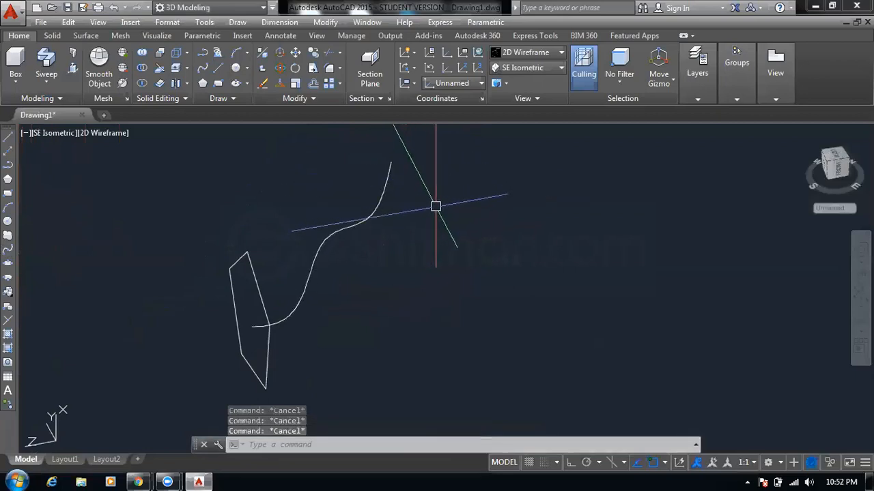
Start a solid sweep with the new pentagon as the profile
click(46, 63)
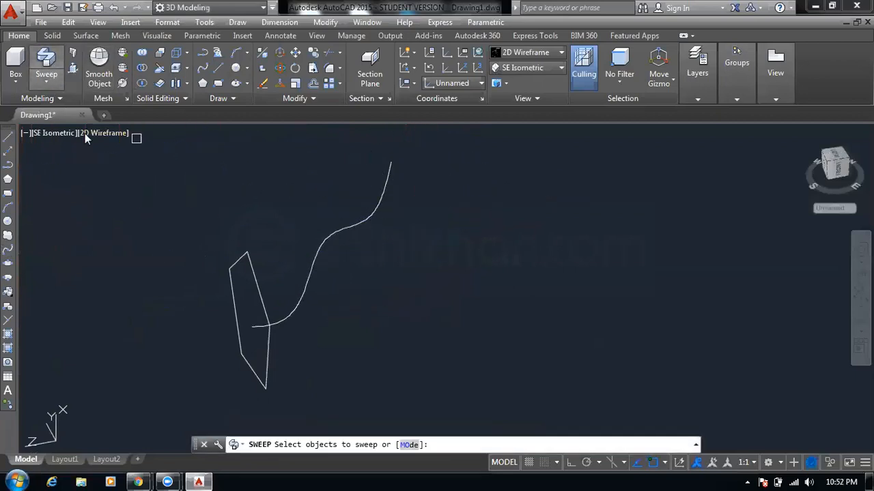
click(234, 297)
key(Return)
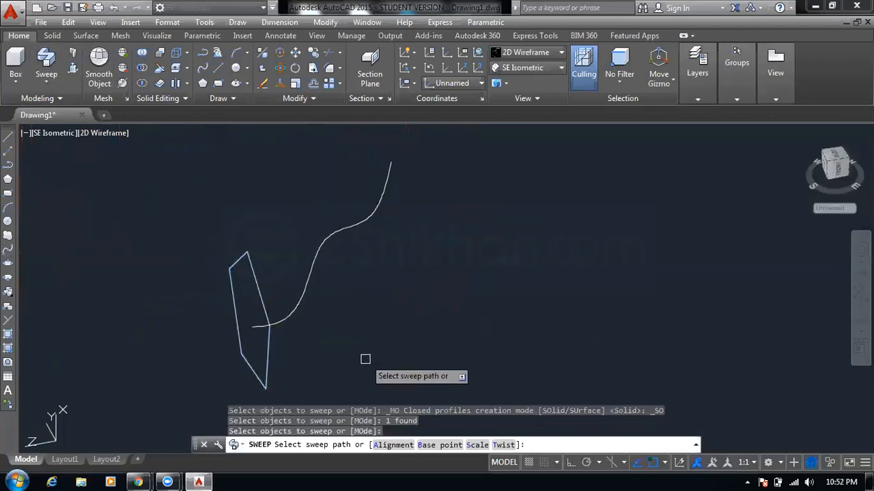
Sweep the pentagon profile along the S-shaped curve with a twist angle of 100
click(503, 445)
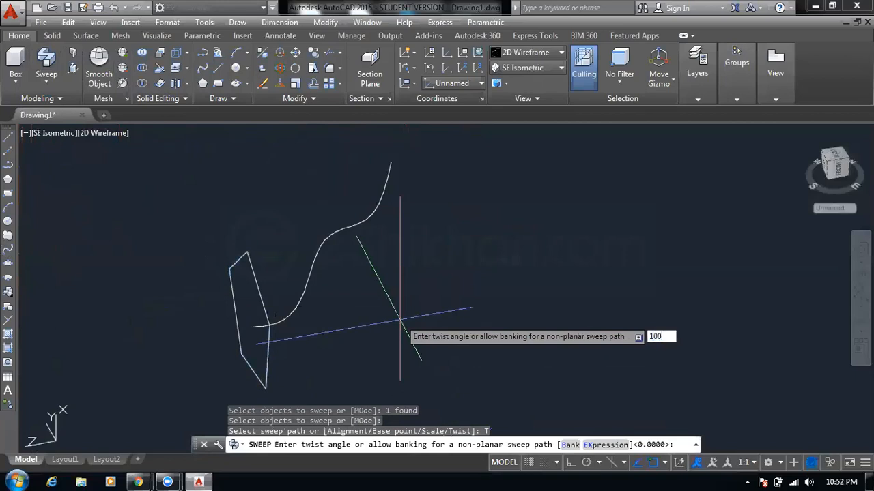
key(Return)
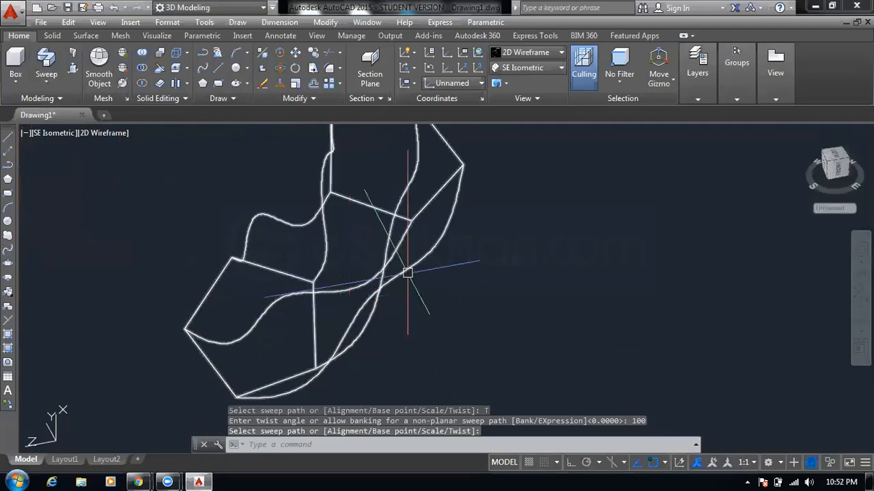
scroll(437, 242, down, 3)
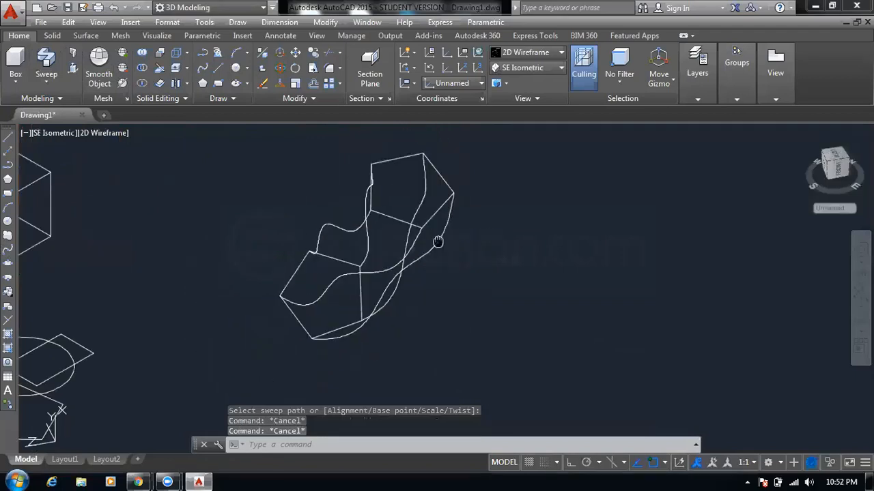
middle_drag(438, 242, 358, 272)
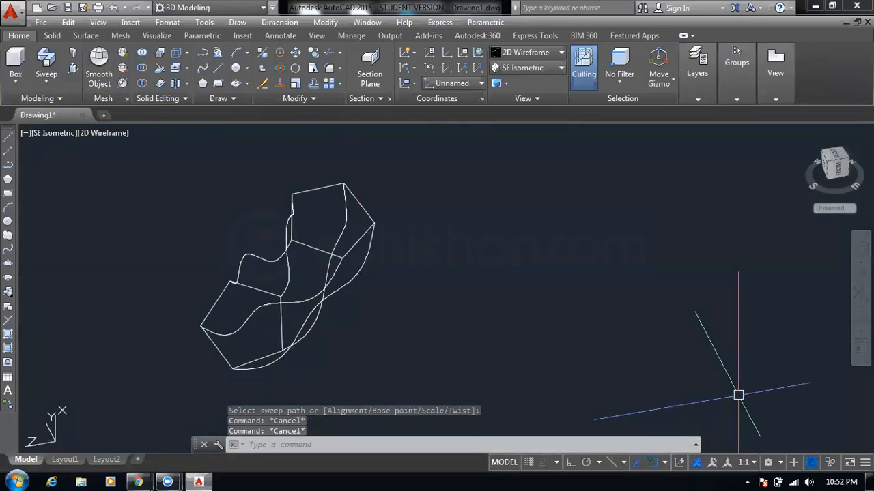
Display the twisted solid in the Conceptual visual style and orbit around it to examine its shape
click(110, 133)
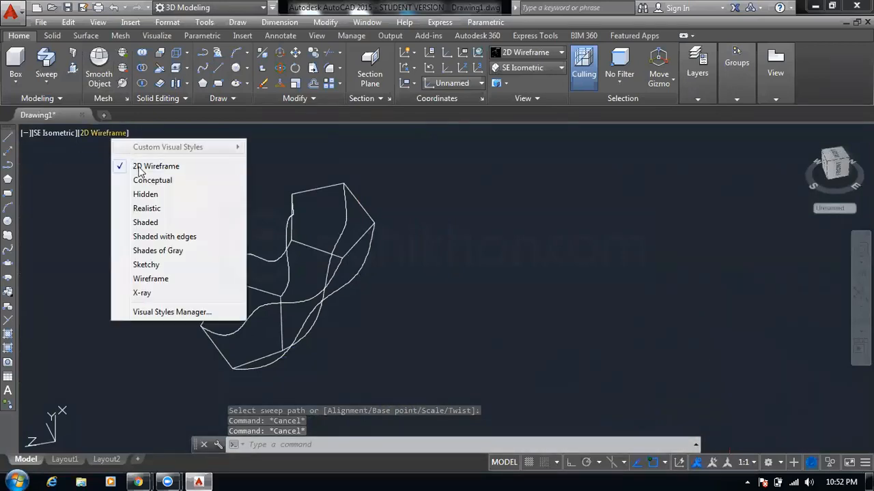
click(146, 180)
key(Escape)
key(Escape)
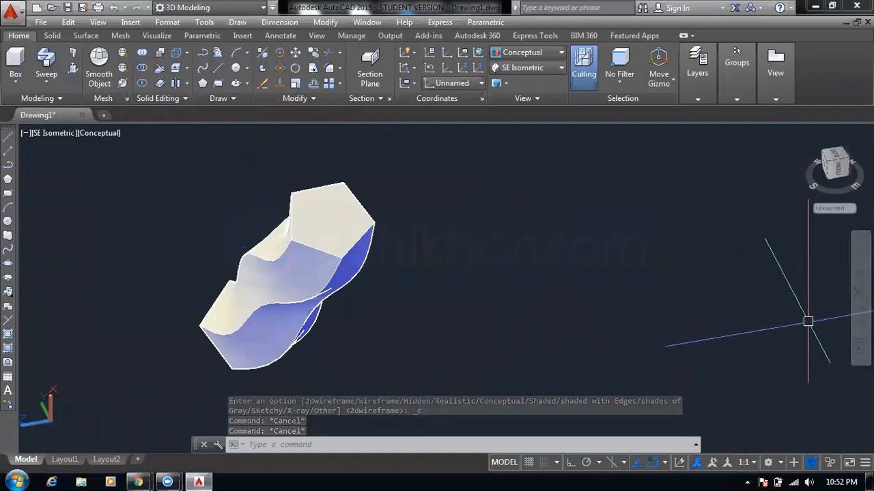
click(861, 318)
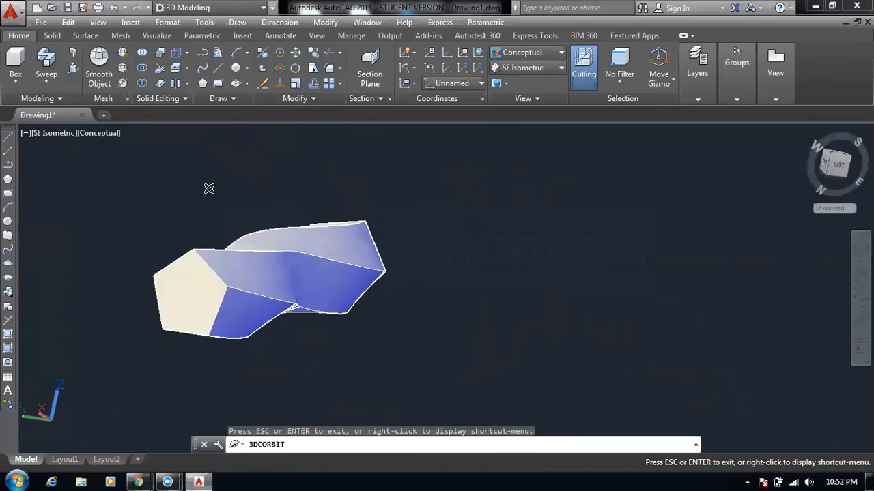
key(Escape)
Undo the visual style change and the twisted sweep to bring back the pentagon and its path curve
key(ctrl+z)
key(ctrl+z)
key(ctrl+z)
key(ctrl+z)
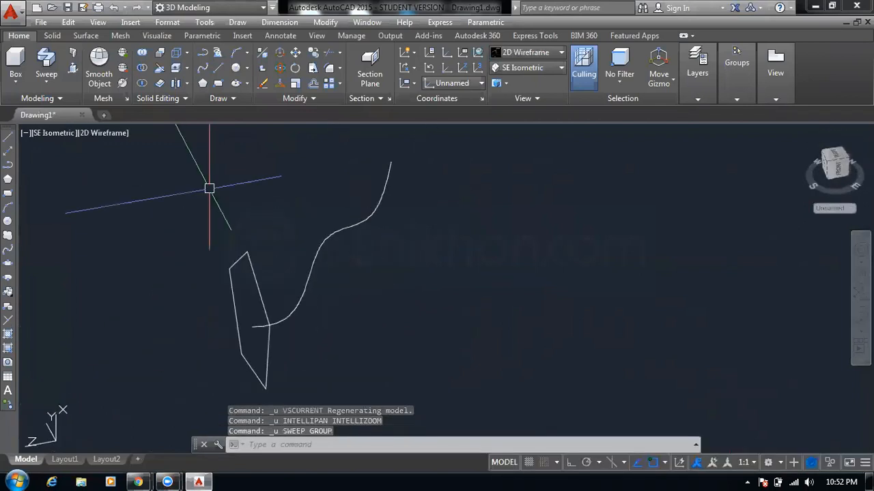
key(Escape)
key(Escape)
scroll(356, 191, down, 2)
middle_drag(344, 195, 226, 229)
scroll(154, 292, up, 4)
scroll(192, 223, down, 2)
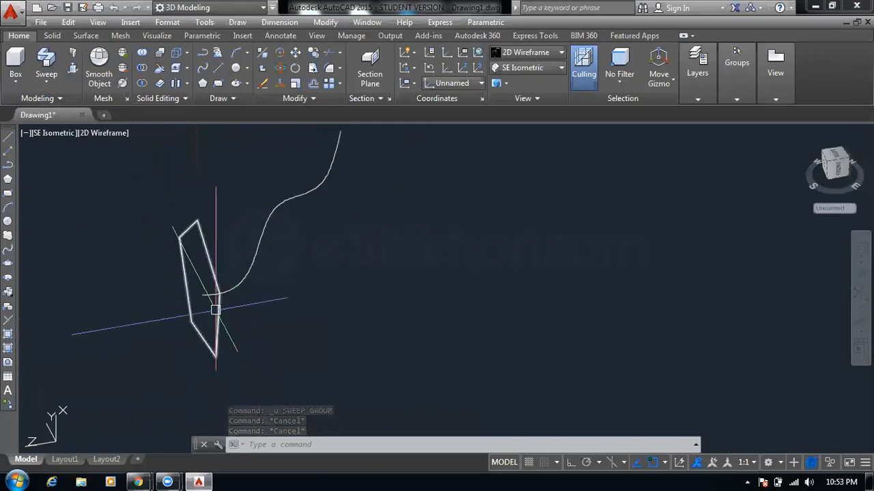
middle_drag(232, 203, 202, 221)
scroll(198, 224, down, 2)
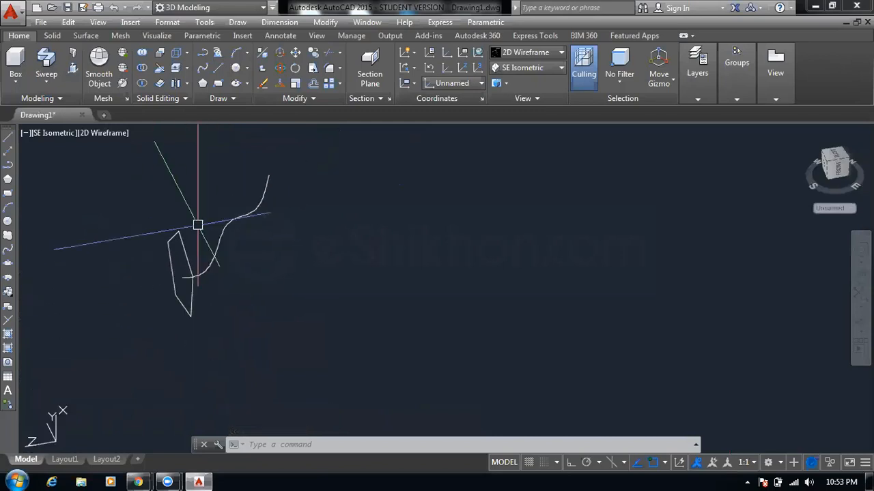
scroll(170, 228, up, 2)
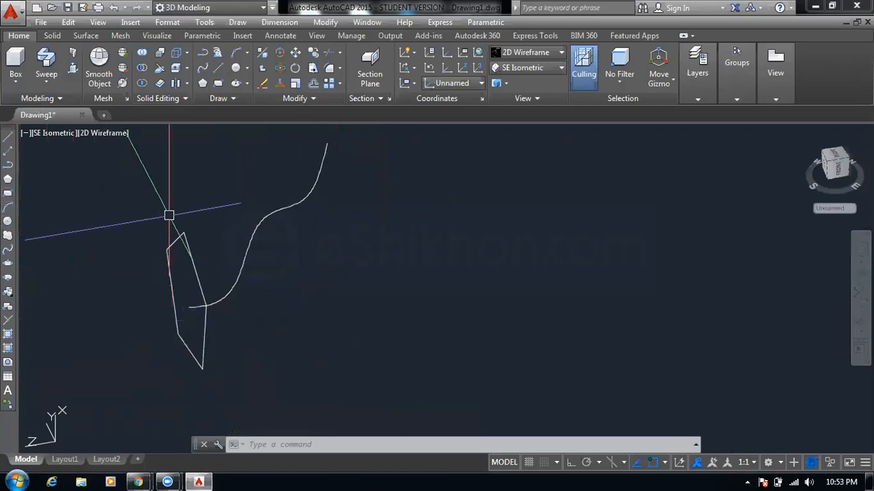
middle_drag(212, 200, 158, 222)
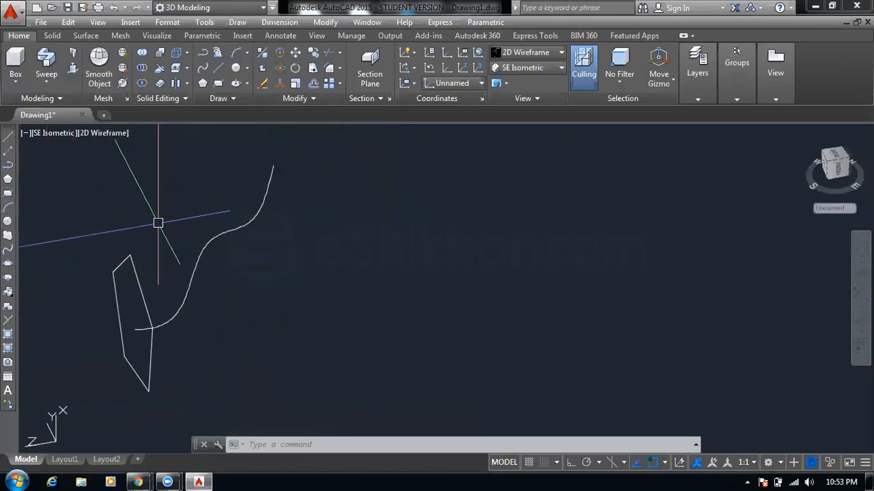
click(39, 58)
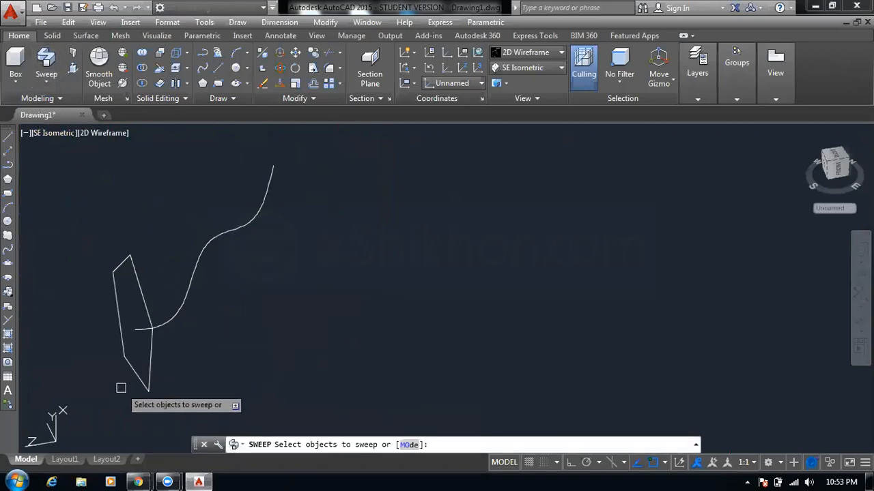
click(128, 366)
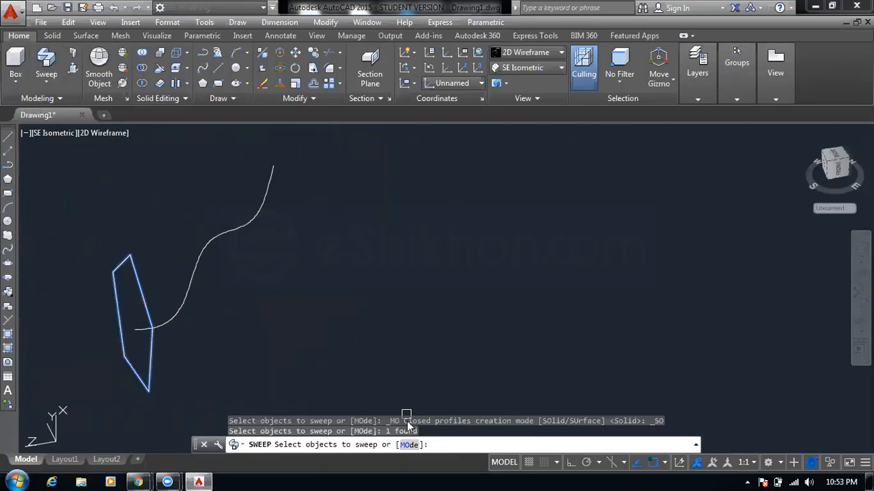
key(Escape)
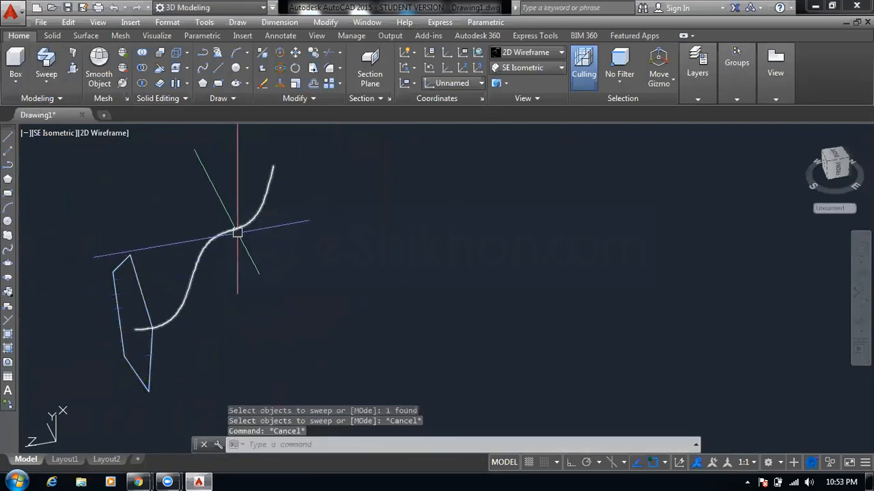
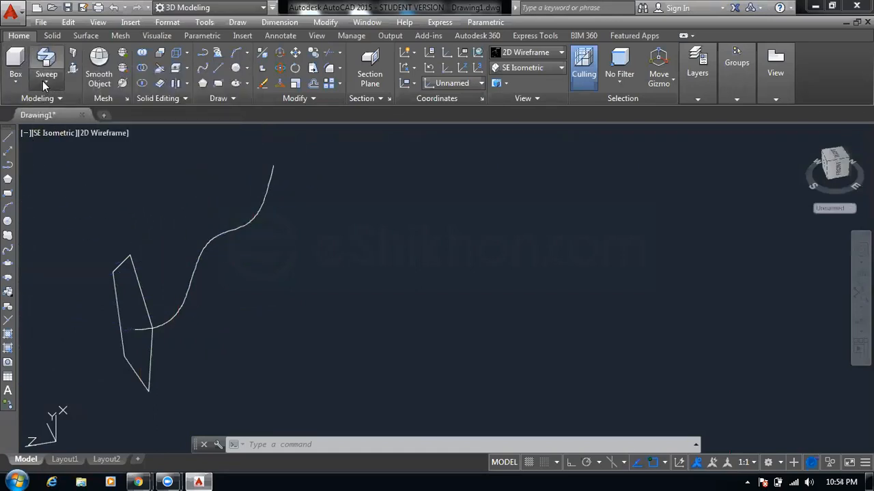
Sweep the pentagon profile along the S-shaped curve as a solid with a twist angle of 225
click(42, 81)
click(47, 86)
click(53, 84)
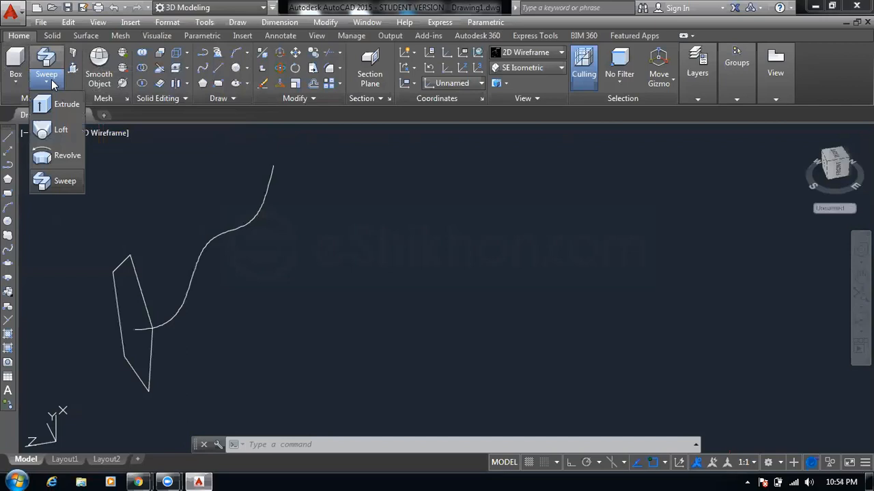
click(65, 181)
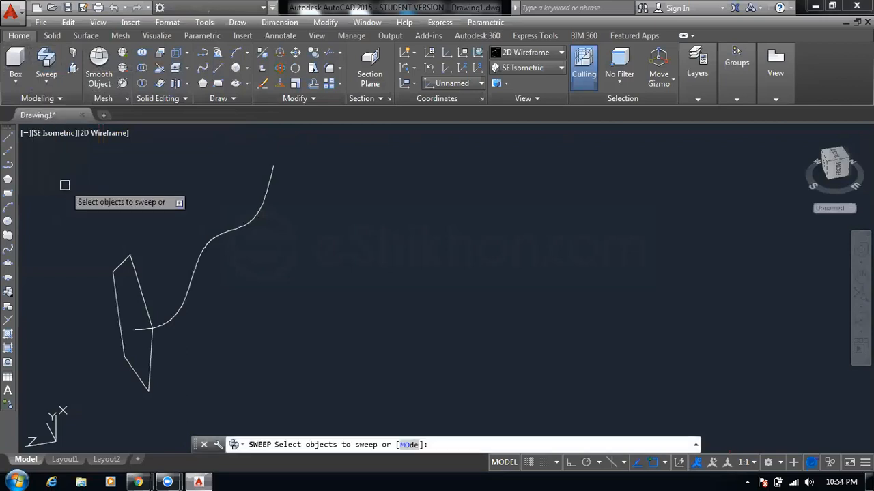
click(122, 341)
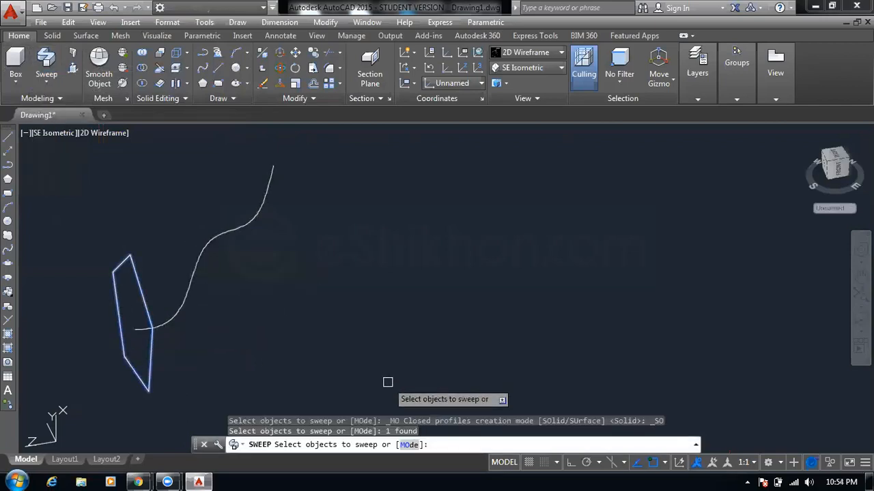
key(Return)
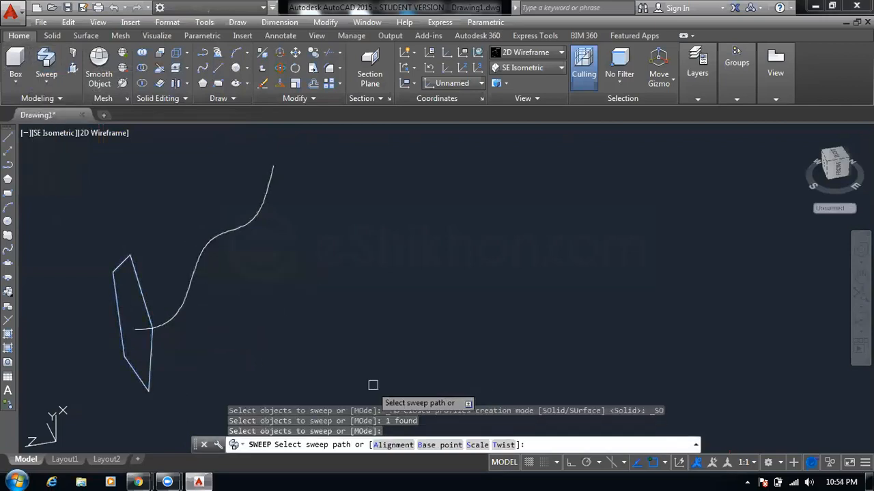
click(504, 445)
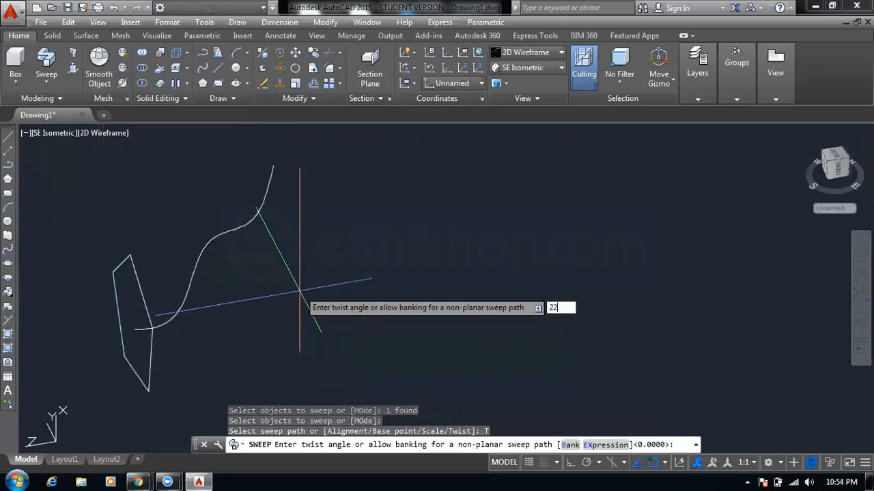
key(Return)
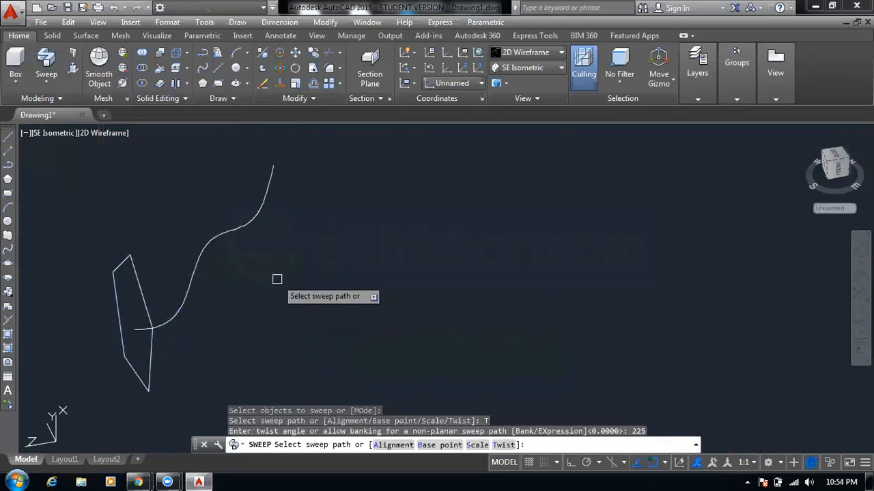
click(217, 233)
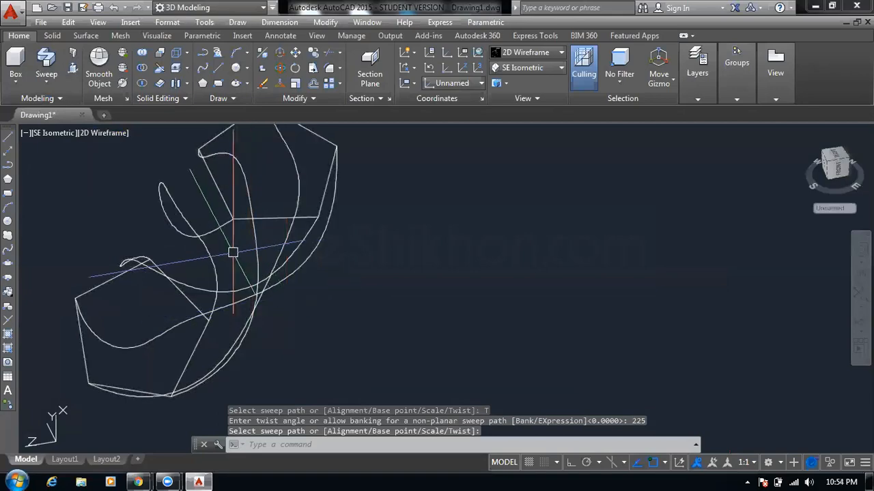
Display the swept solid in the Conceptual visual style and orbit it to show the twist along its length
click(93, 135)
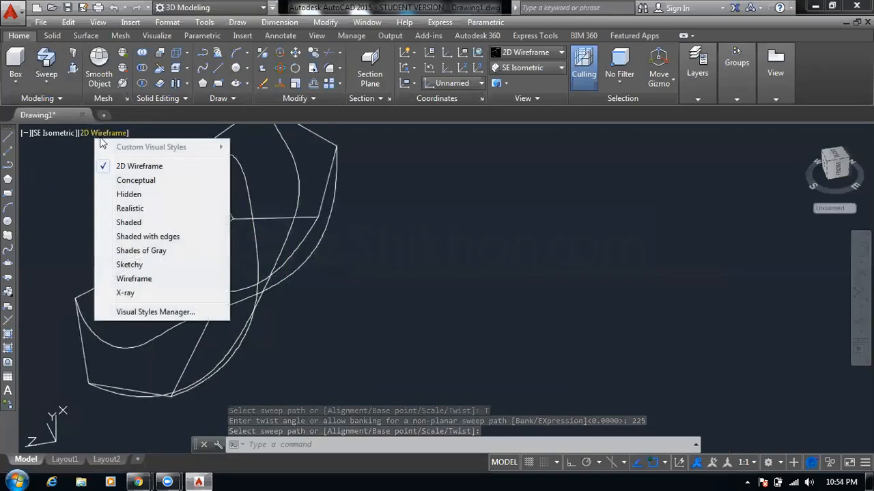
click(124, 182)
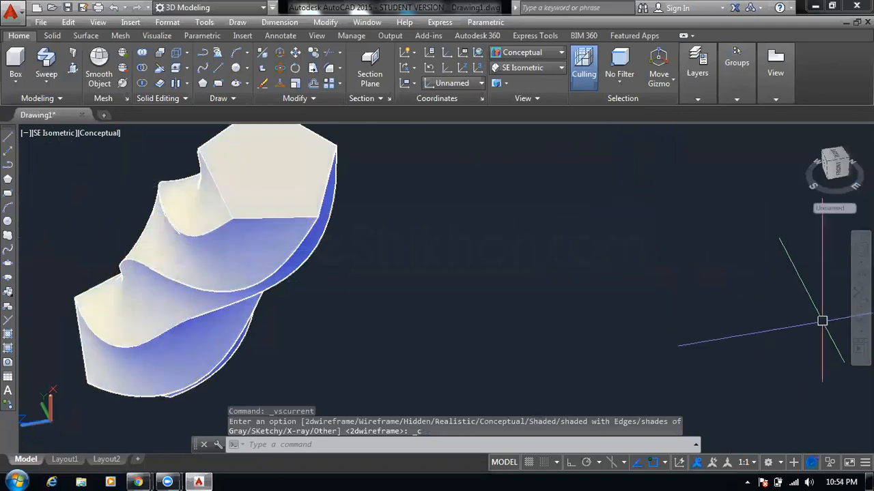
click(859, 321)
drag(204, 299, 219, 287)
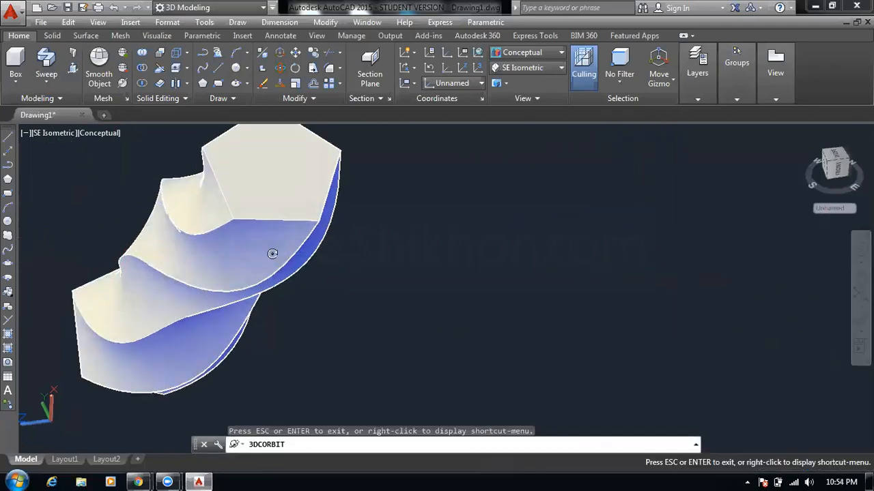
drag(273, 253, 196, 193)
drag(249, 276, 350, 308)
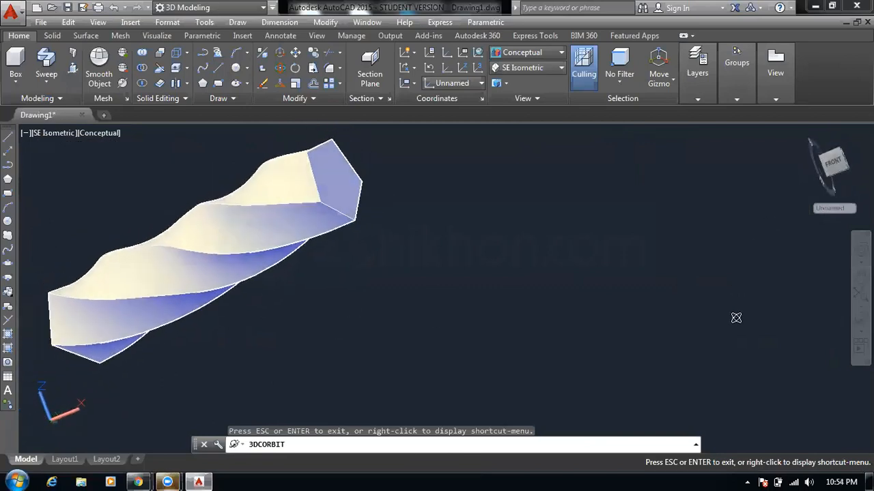
middle_drag(659, 253, 856, 318)
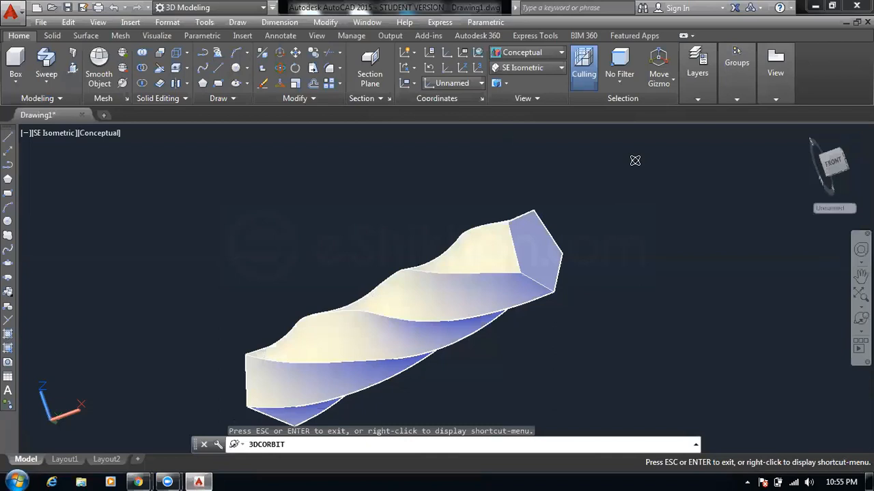
End the unresponsive AutoCAD task in Windows Task Manager, relaunch AutoCAD and start a new drawing
key(ctrl+shift+Escape)
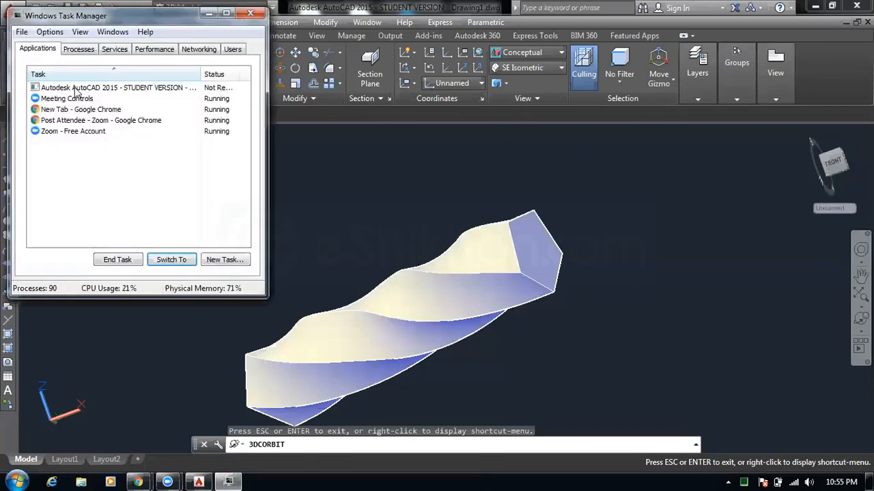
click(117, 260)
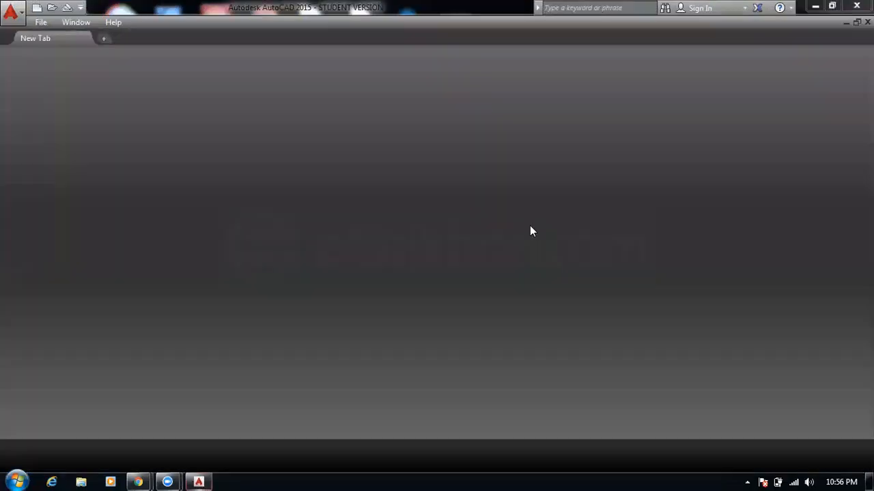
click(191, 194)
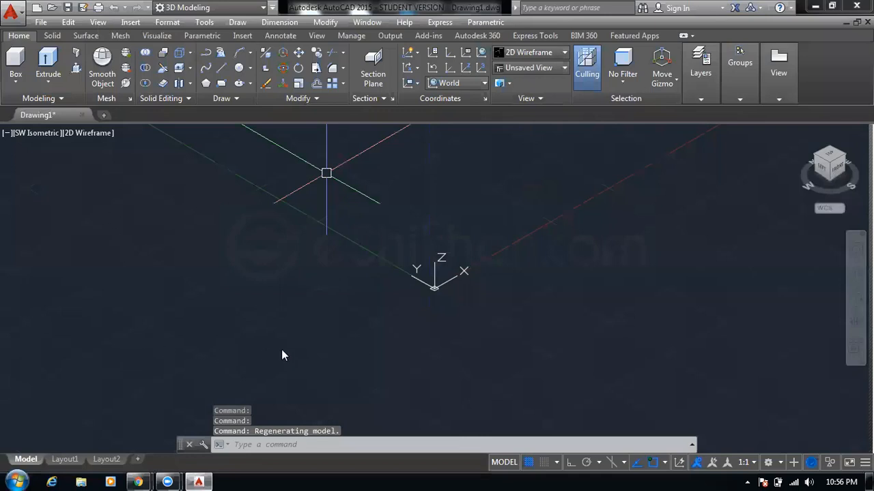
Turn off the UCS icon's Origin display so the icon sits in the viewport corner
click(98, 22)
mouse_move(297, 352)
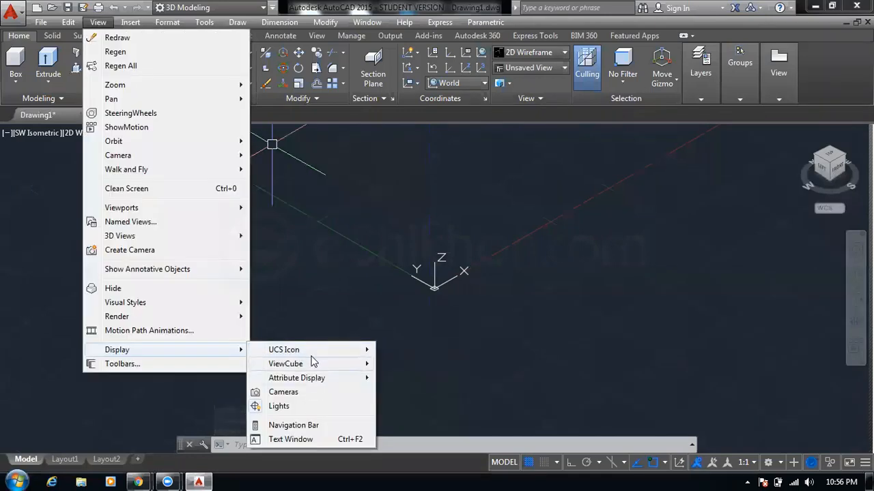
click(410, 366)
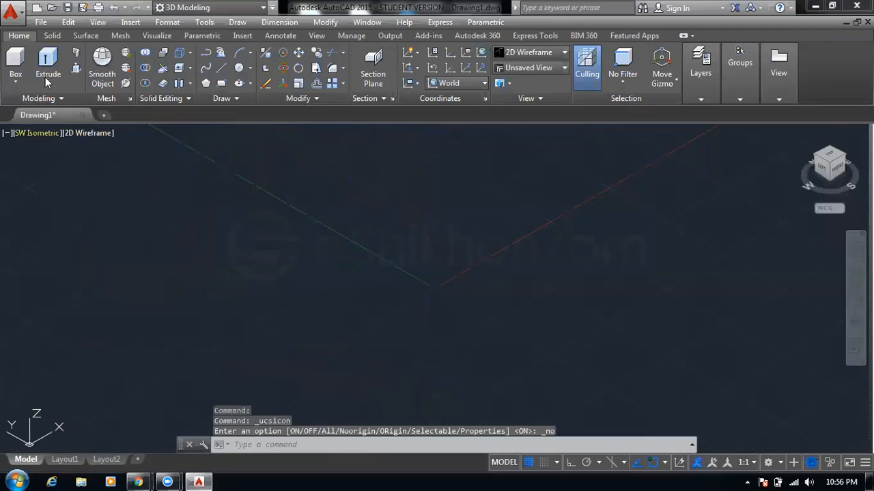
Display the AutoCAD Draw toolbar in the workspace
click(204, 22)
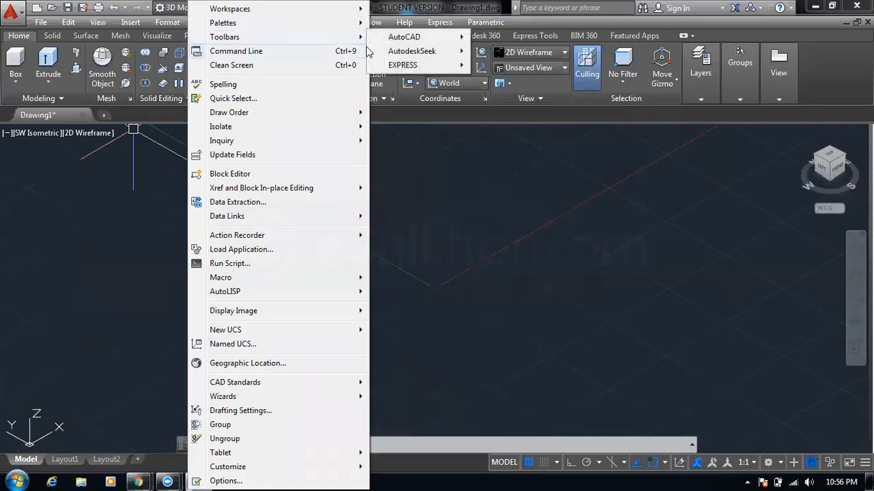
mouse_move(244, 23)
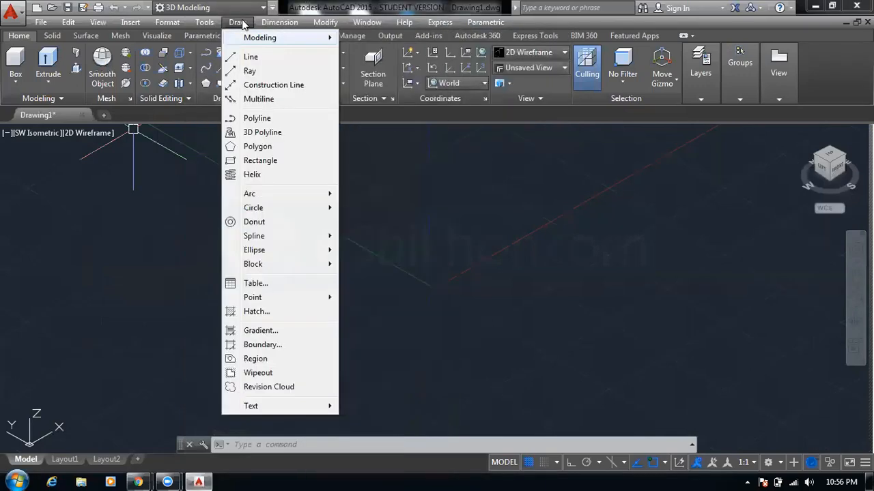
mouse_move(205, 22)
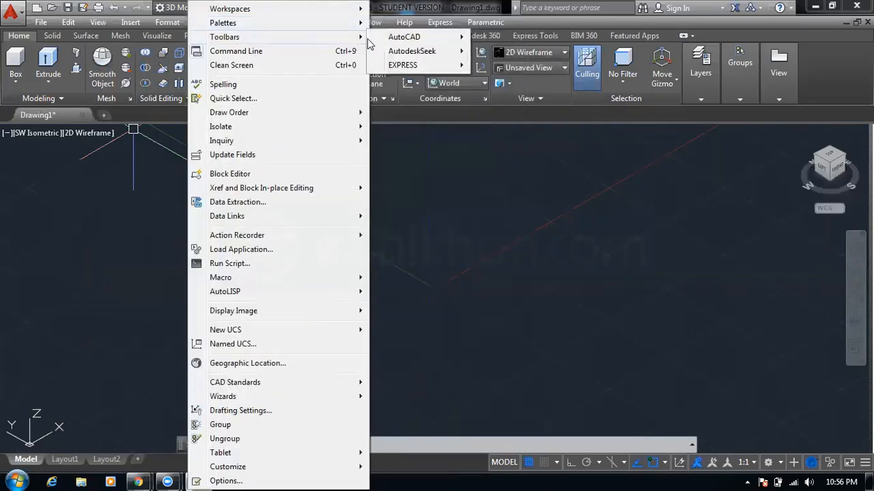
mouse_move(424, 41)
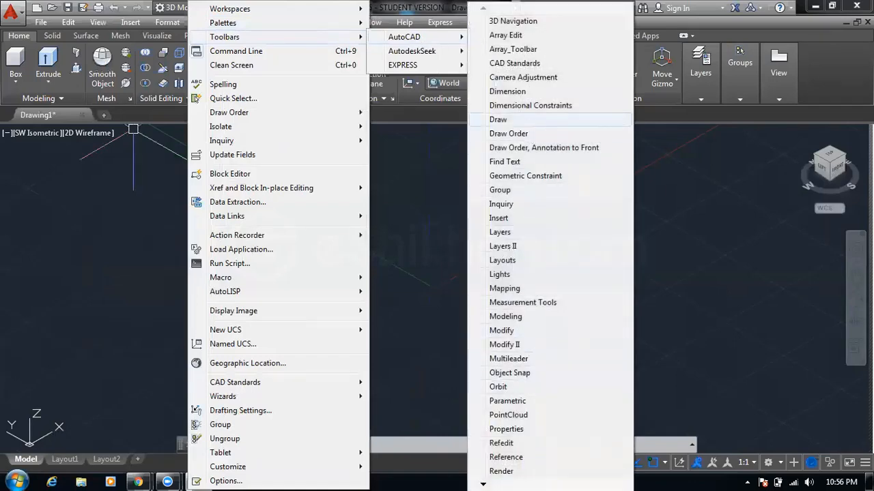
click(498, 119)
Draw a rectangle from two opposite corners in the isometric view
click(7, 193)
click(101, 204)
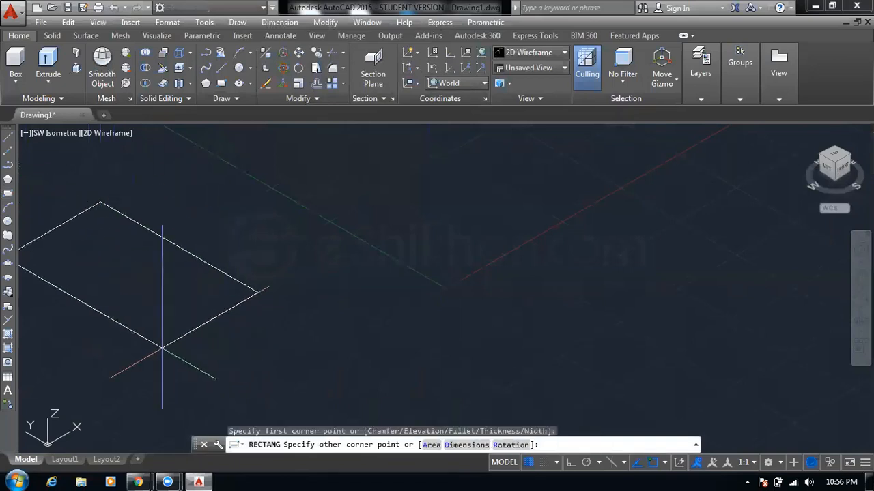
click(162, 348)
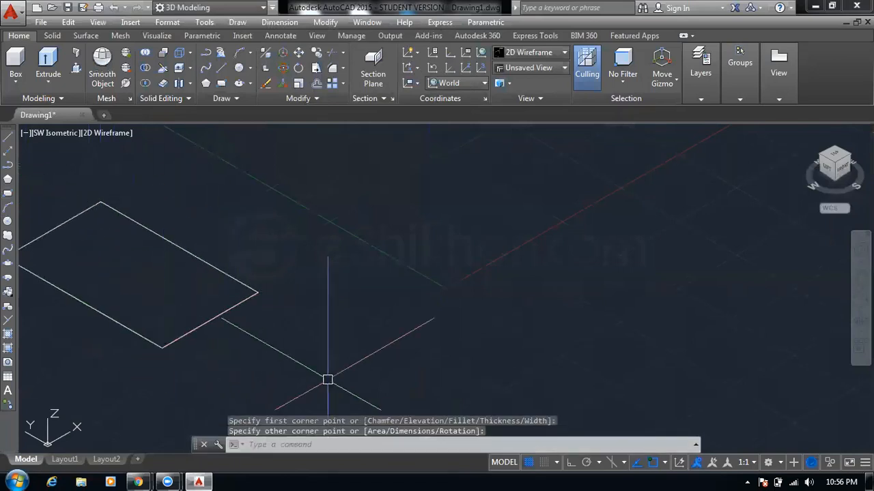
Draw a circle centred just inside one end of the rectangle so that it overlaps the rectangle's corner
click(8, 221)
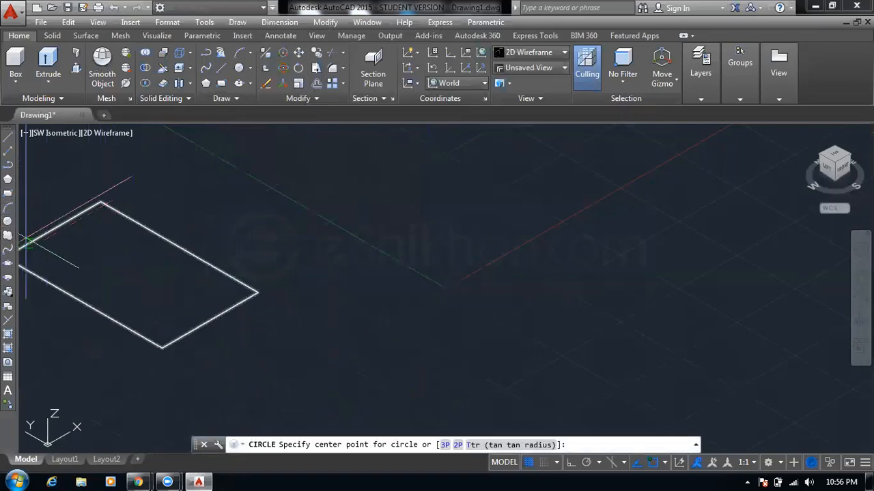
click(230, 293)
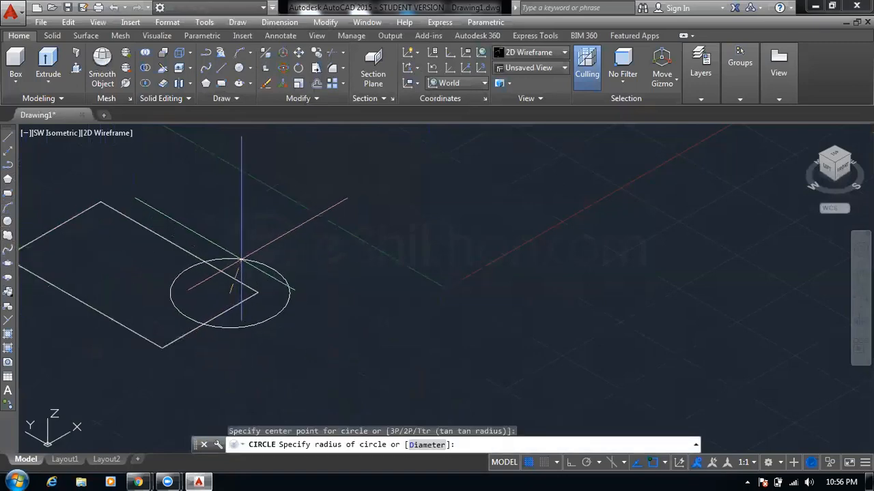
click(243, 262)
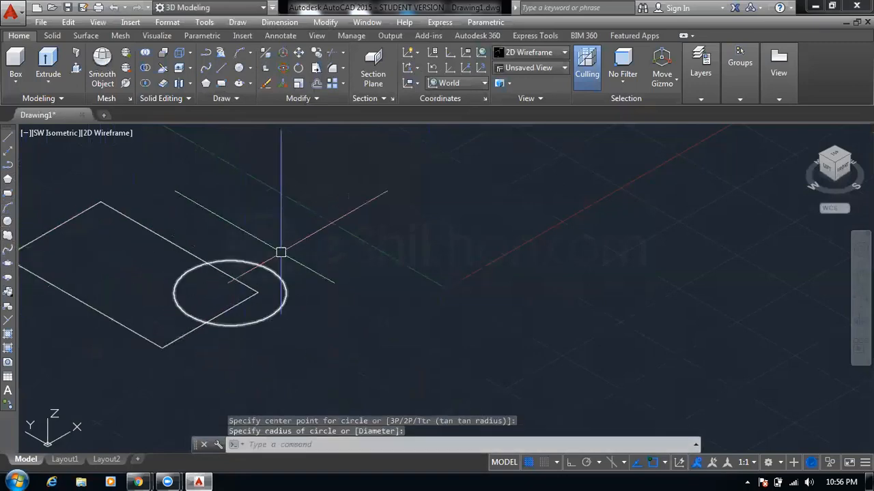
key(Escape)
middle_drag(287, 230, 367, 203)
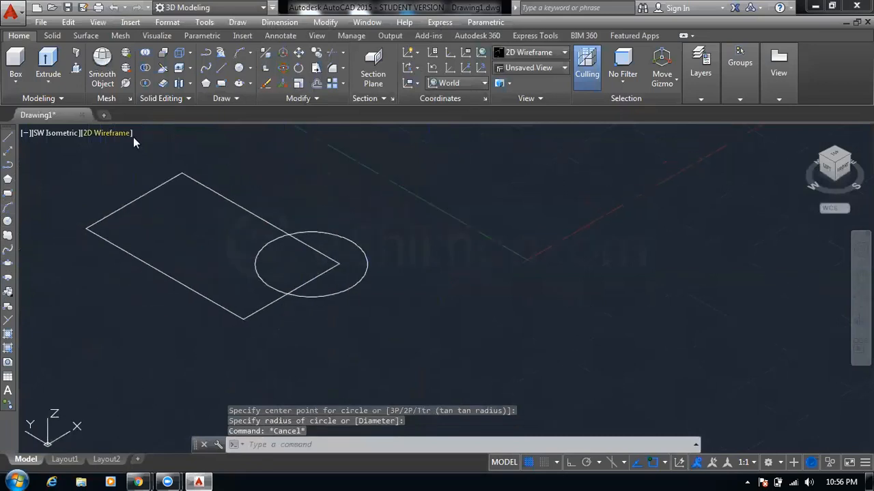
Extrude the rectangle upward into a solid box about 2.65 units high
click(48, 61)
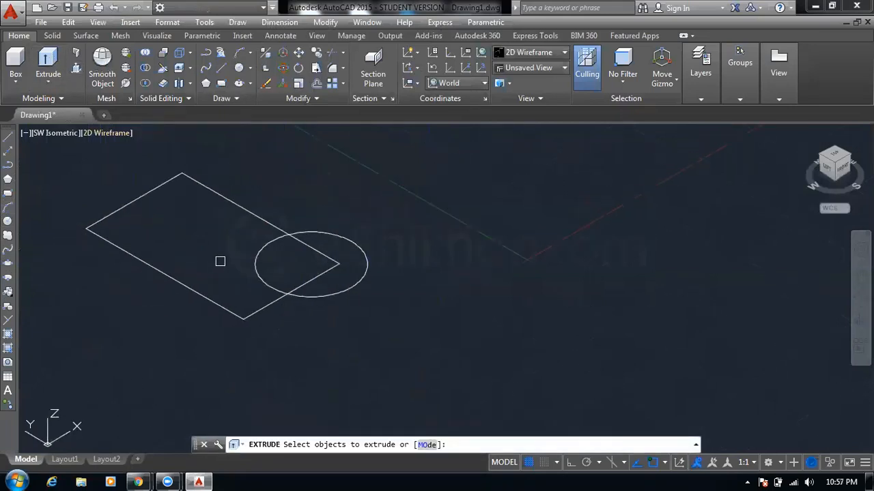
click(189, 282)
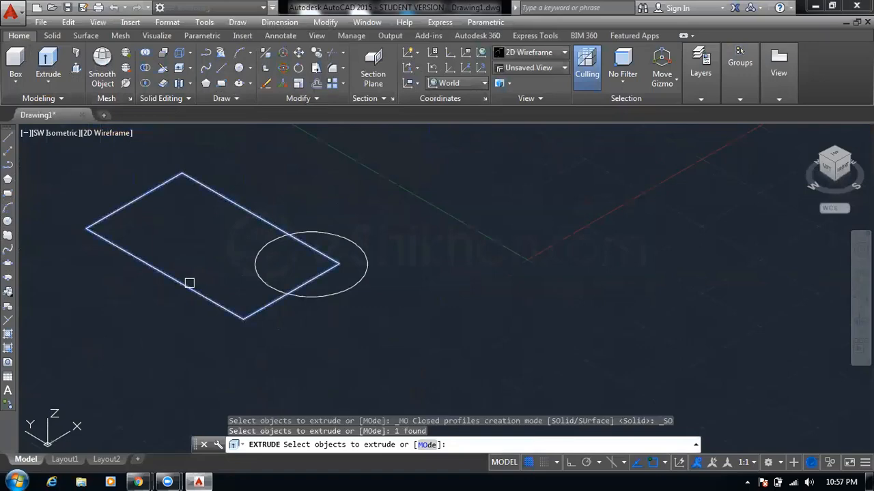
key(Return)
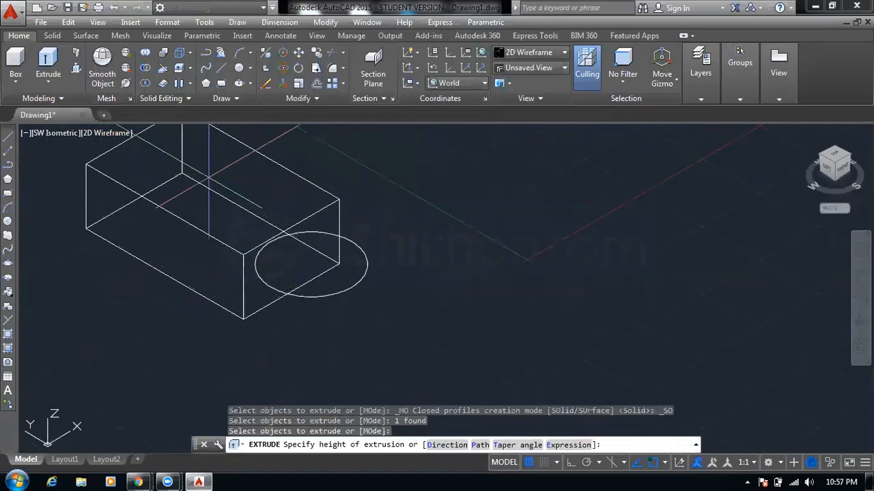
click(208, 179)
middle_drag(286, 215, 244, 250)
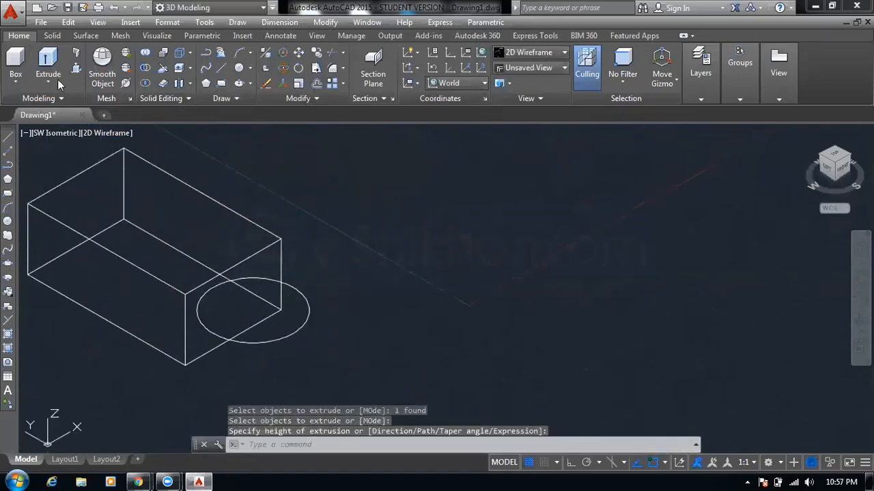
Extrude the circle upward into a solid cylinder taller than the box
click(48, 60)
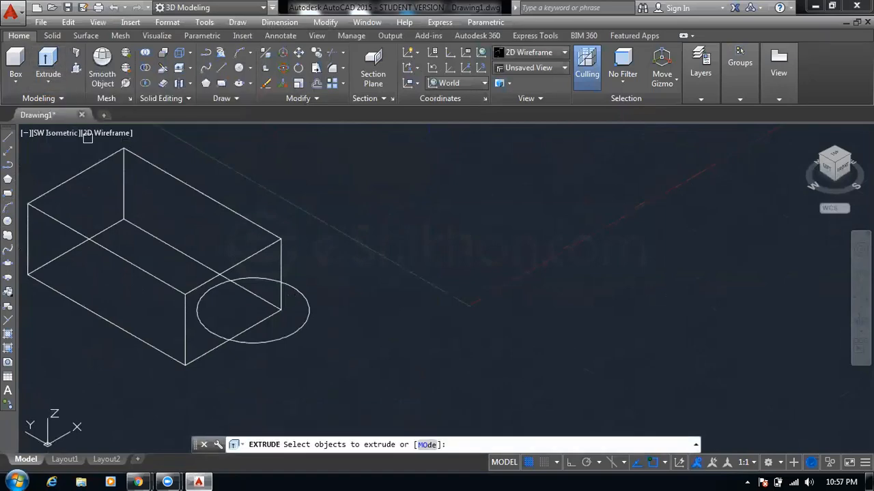
click(271, 339)
key(Return)
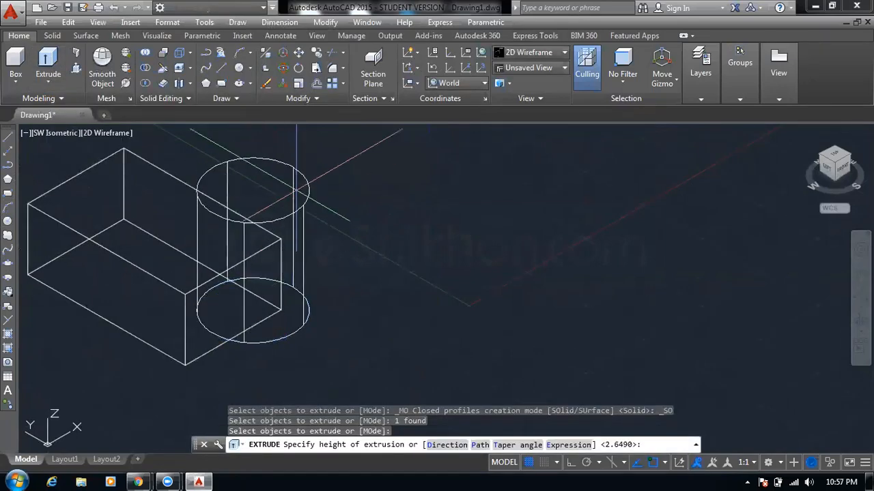
click(191, 161)
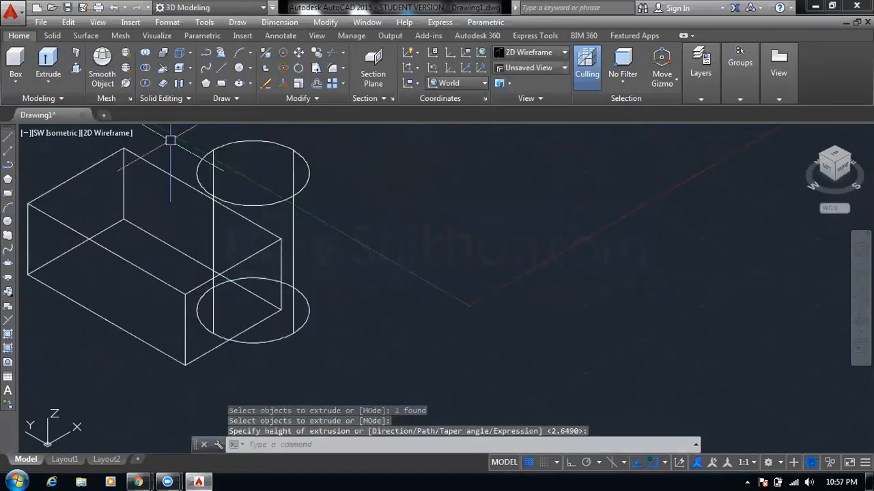
Display the box and cylinder in the Conceptual visual style
click(95, 132)
click(144, 181)
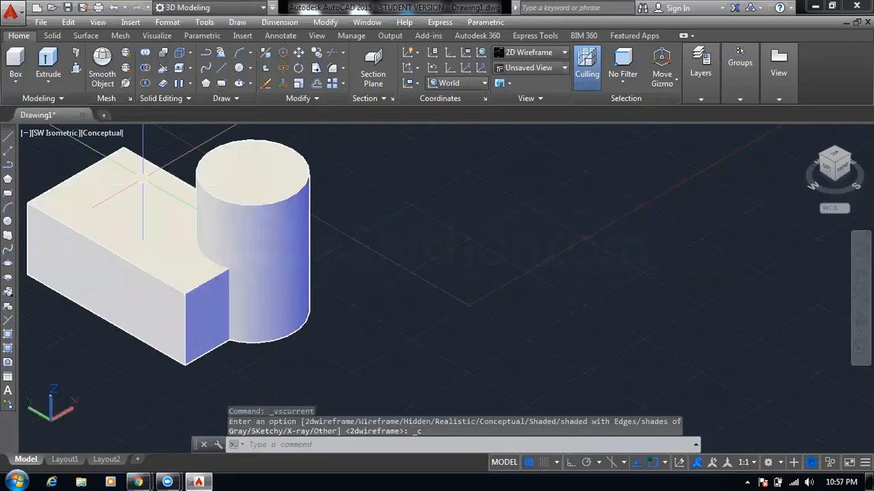
key(Escape)
middle_drag(348, 203, 456, 215)
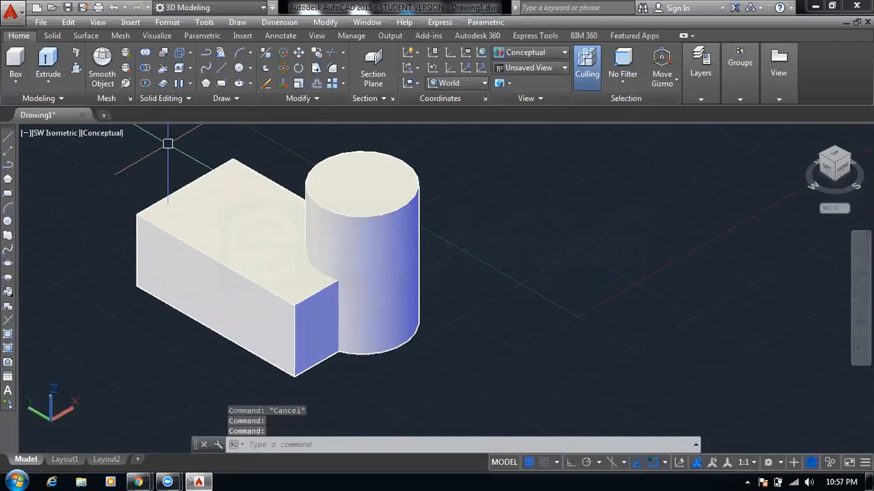
Subtract the overlapping cylinder from the box to cut a rounded notch in its end
click(146, 68)
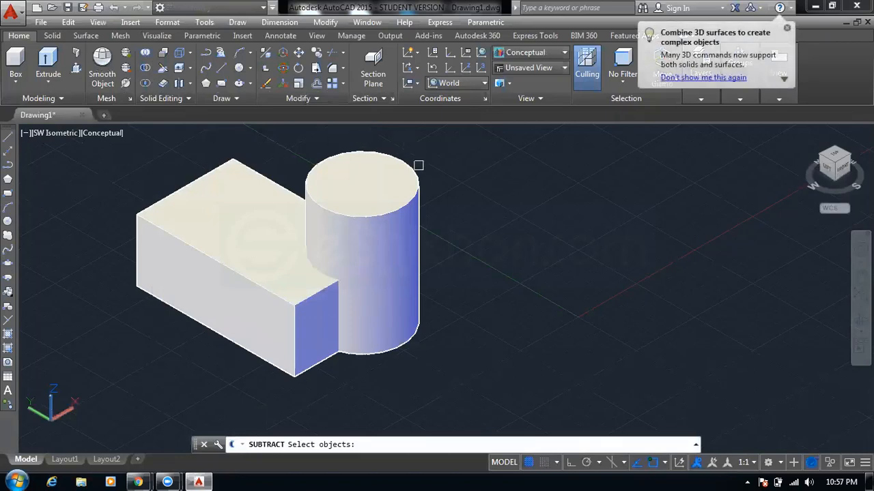
click(352, 198)
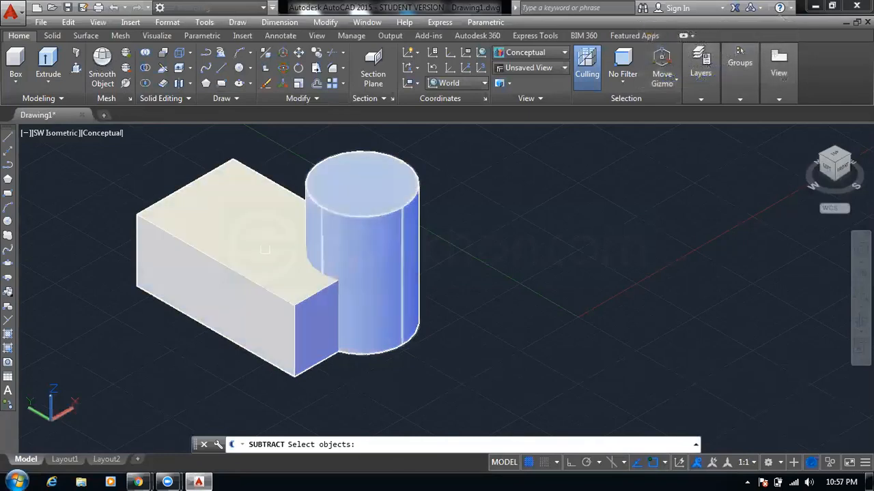
click(216, 258)
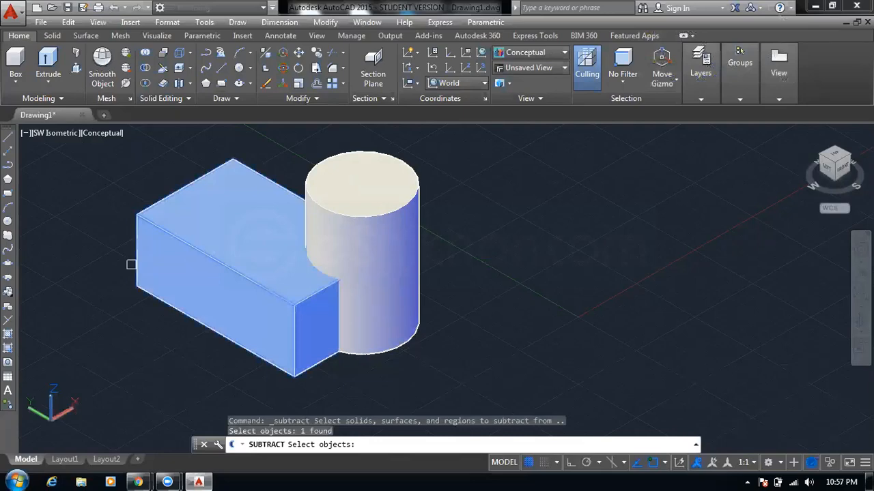
key(Return)
click(393, 216)
key(Return)
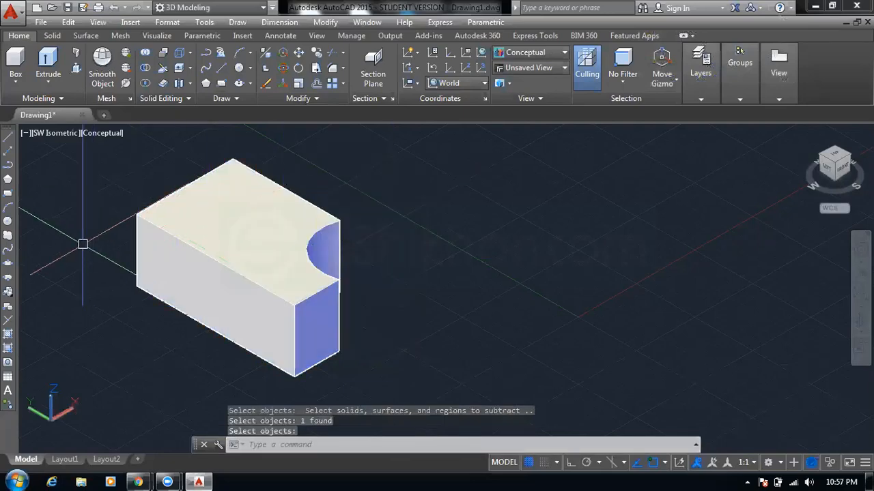
Undo the subtraction of the cylinder from the box
key(ctrl+z)
key(Escape)
key(Escape)
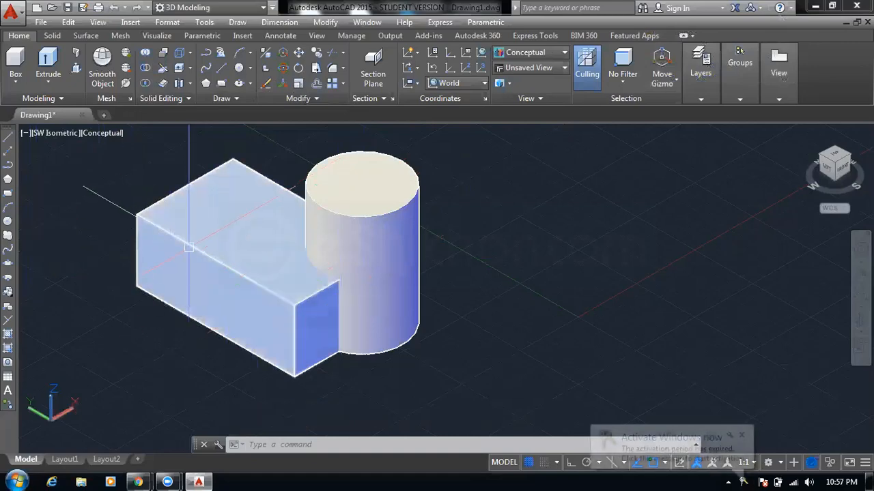
Move the box so that the cylinder passes through it entirely within its top face
click(133, 228)
text(m)
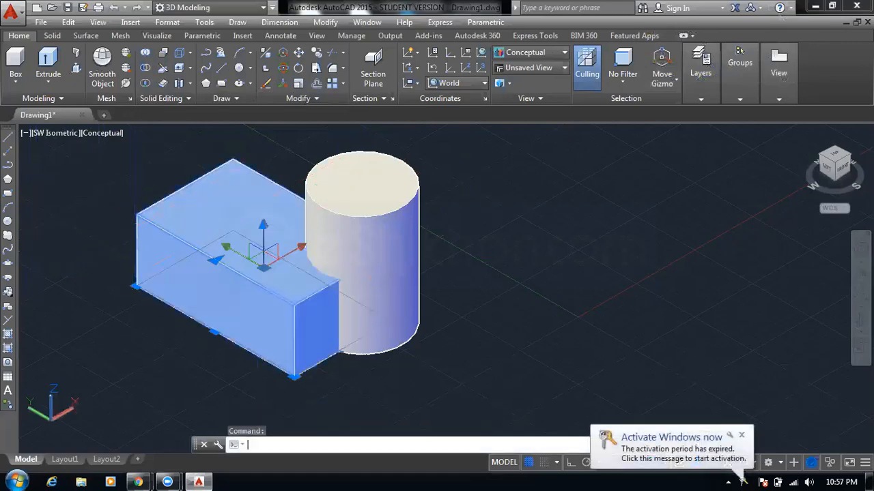
key(Return)
click(183, 397)
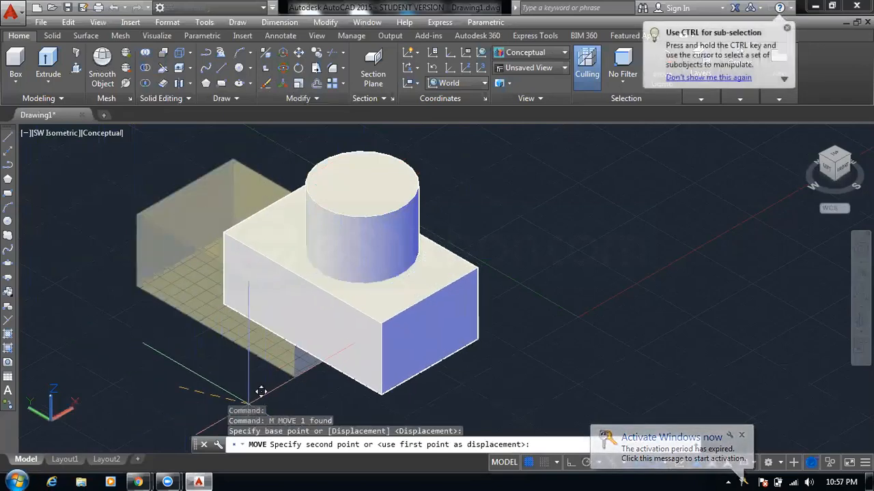
click(249, 393)
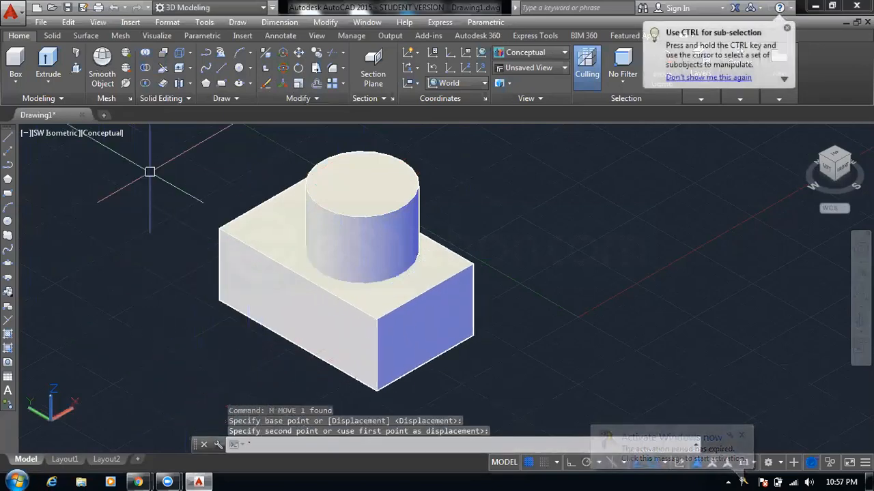
Subtract the cylinder from the repositioned box to cut a round through-hole
click(146, 68)
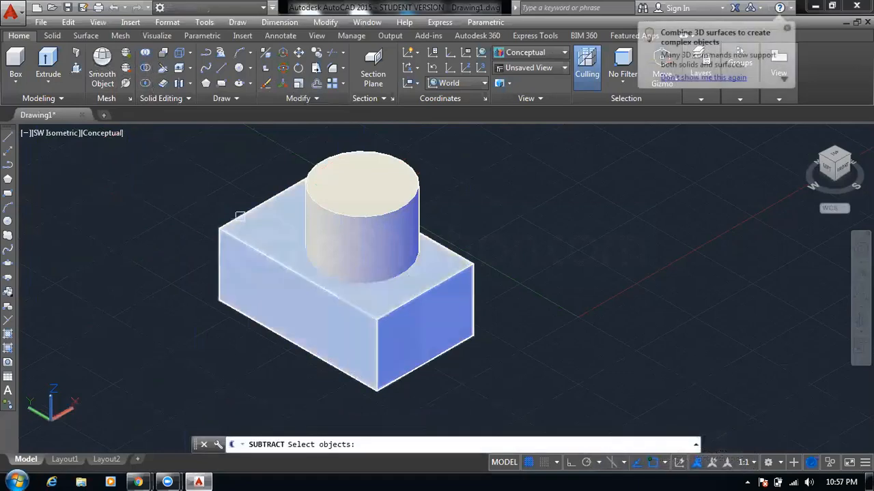
click(256, 251)
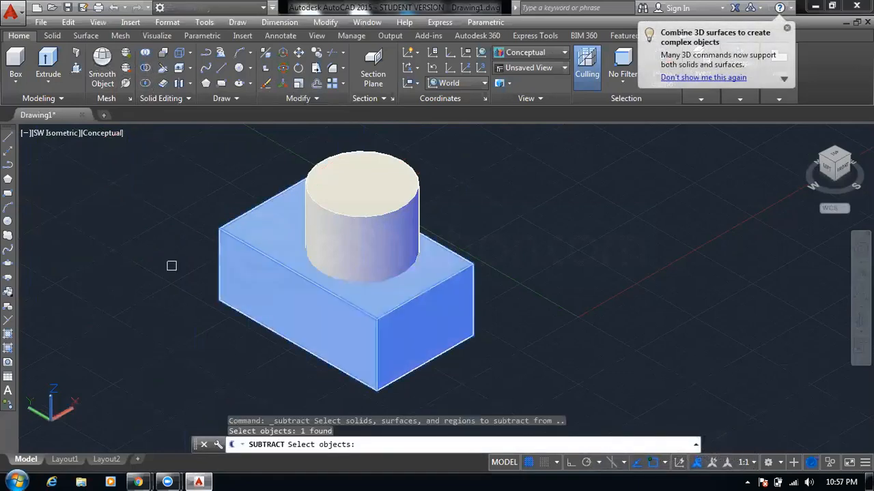
key(Return)
click(367, 198)
key(Return)
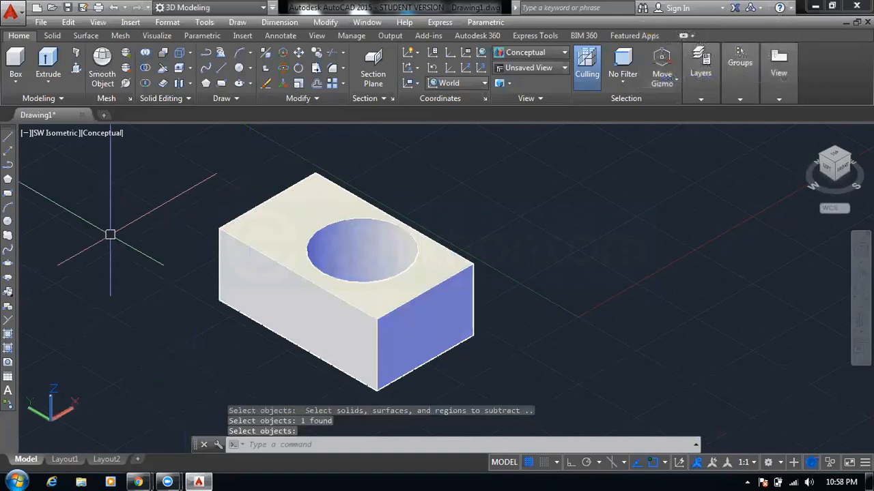
Orbit the box to examine the hole from the side and from underneath
scroll(356, 257, up, 3)
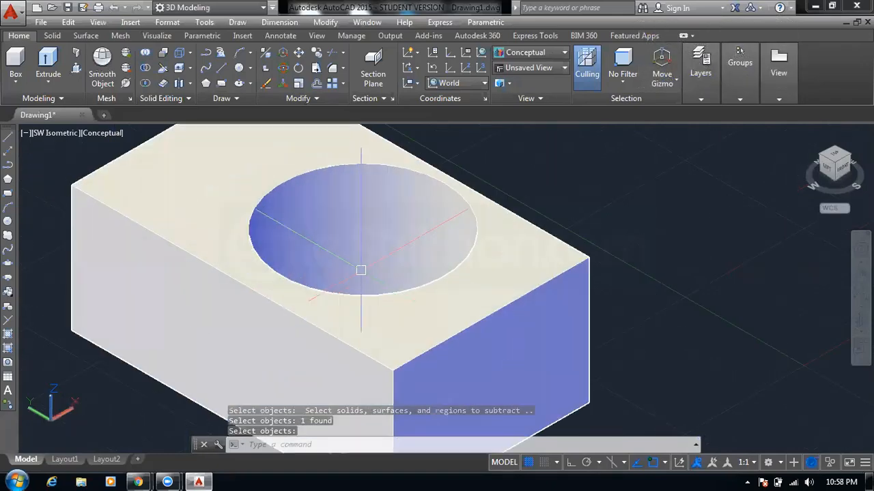
scroll(360, 270, down, 2)
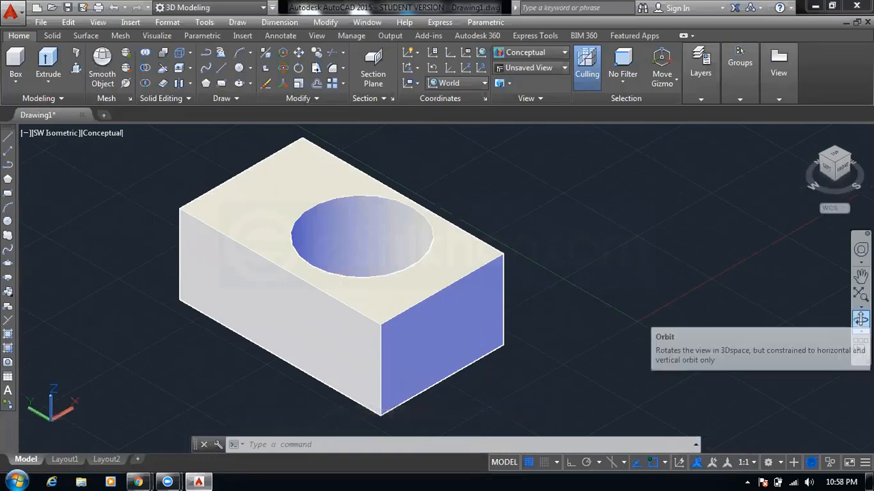
click(861, 319)
drag(484, 216, 447, 243)
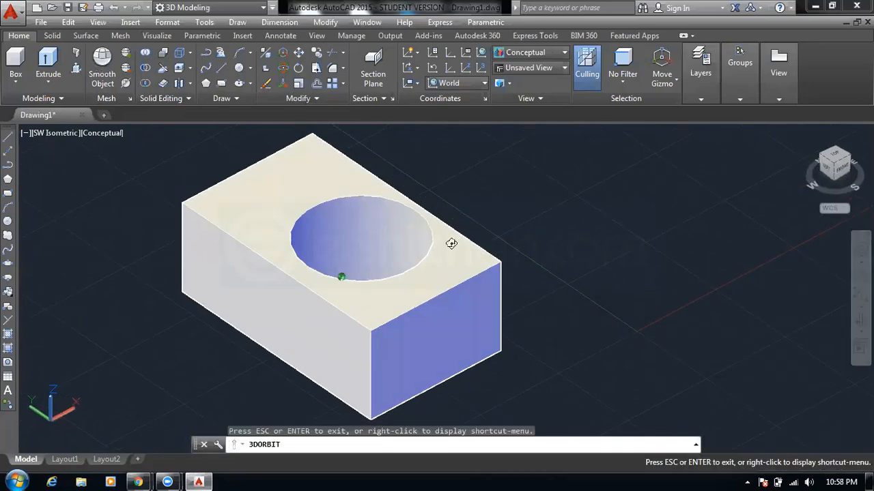
drag(522, 209, 532, 176)
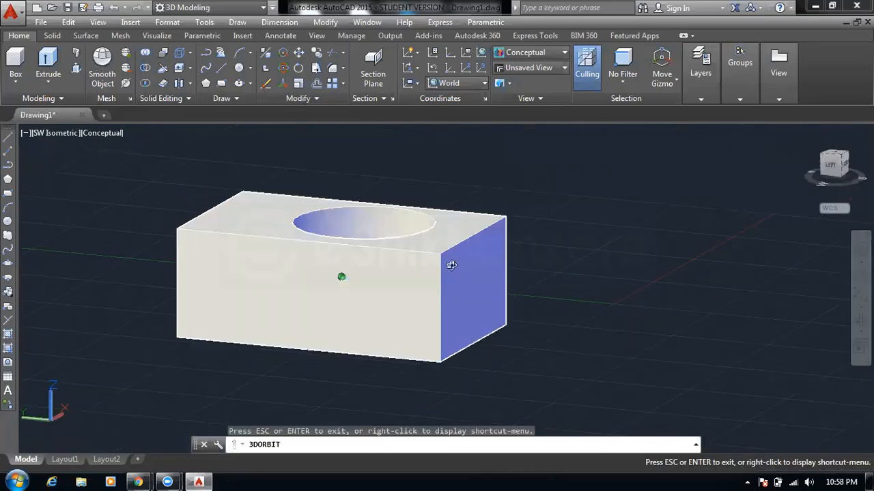
drag(451, 262, 448, 161)
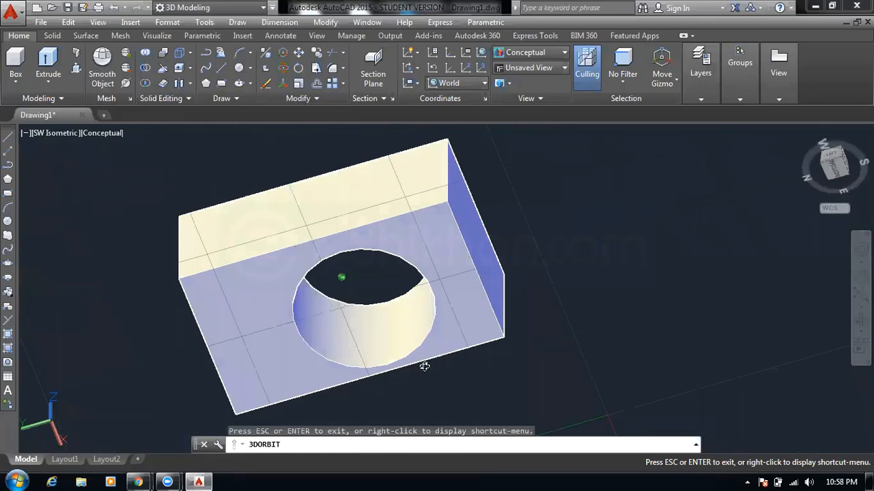
Orbit and zoom around the box to inspect the through-hole from above and below
drag(398, 293, 328, 209)
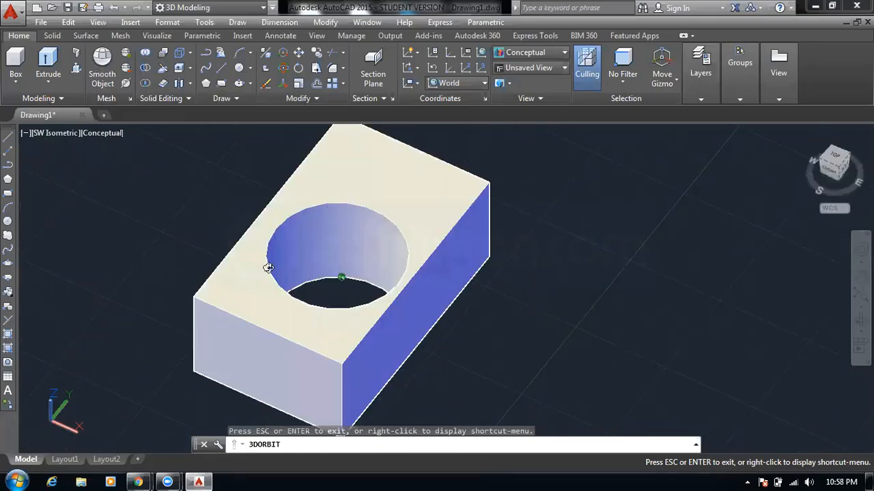
mouse_move(409, 327)
mouse_down()
mouse_move(464, 340)
mouse_move(484, 288)
mouse_move(502, 315)
mouse_up()
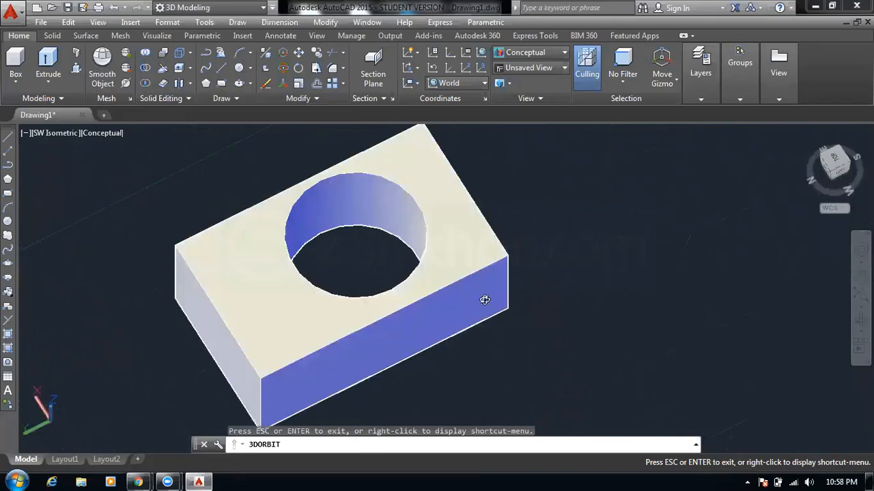
key(Escape)
key(Escape)
scroll(361, 228, up, 2)
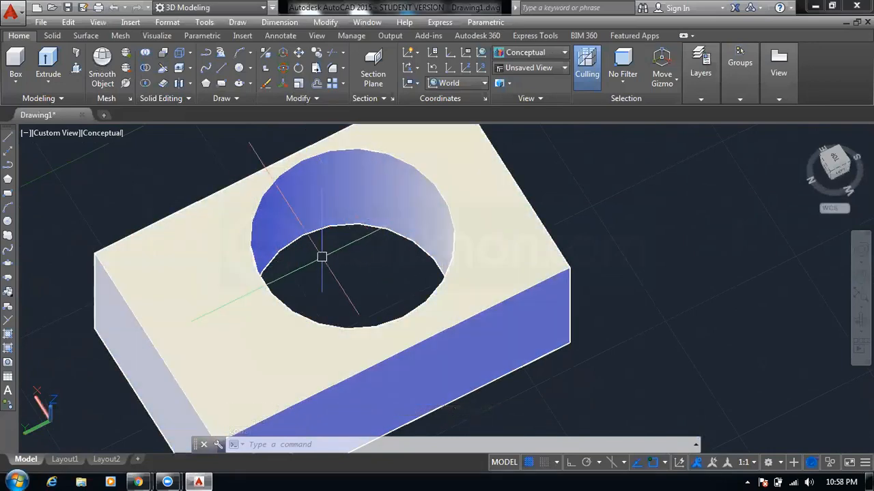
scroll(320, 256, down, 2)
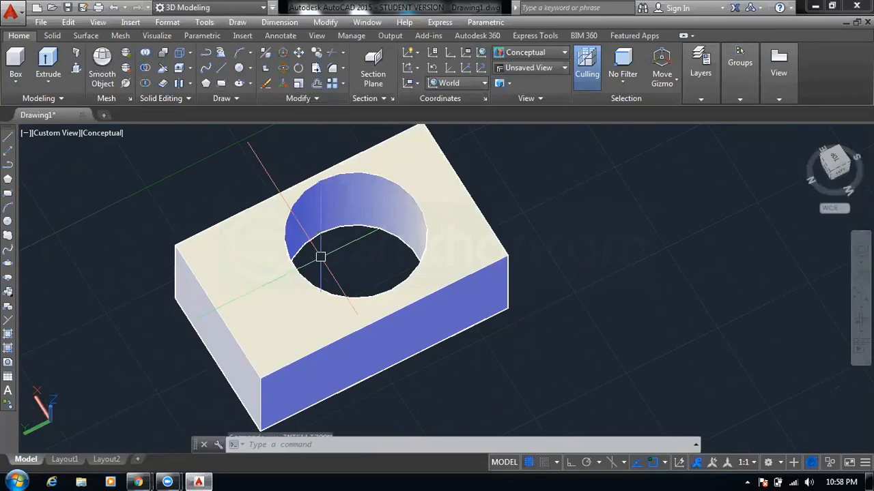
Undo the view changes and the last subtraction to bring back the separate box and cylinder
key(ctrl+z)
key(ctrl+z)
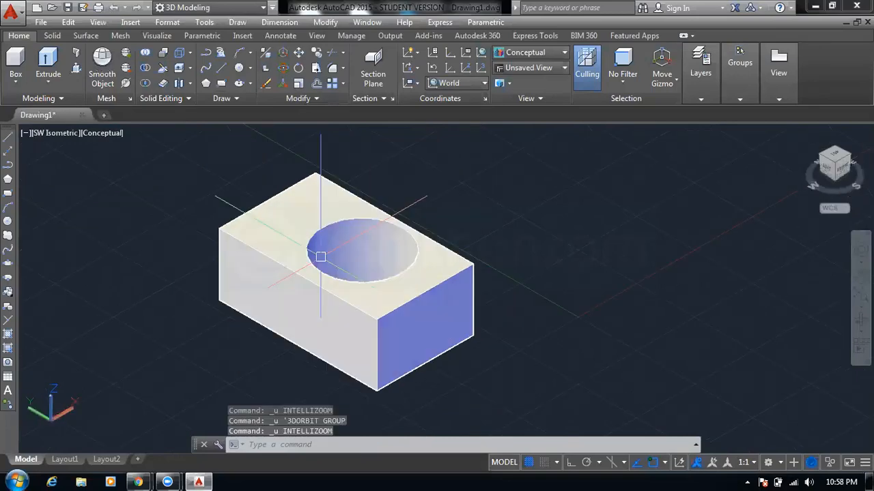
key(ctrl+z)
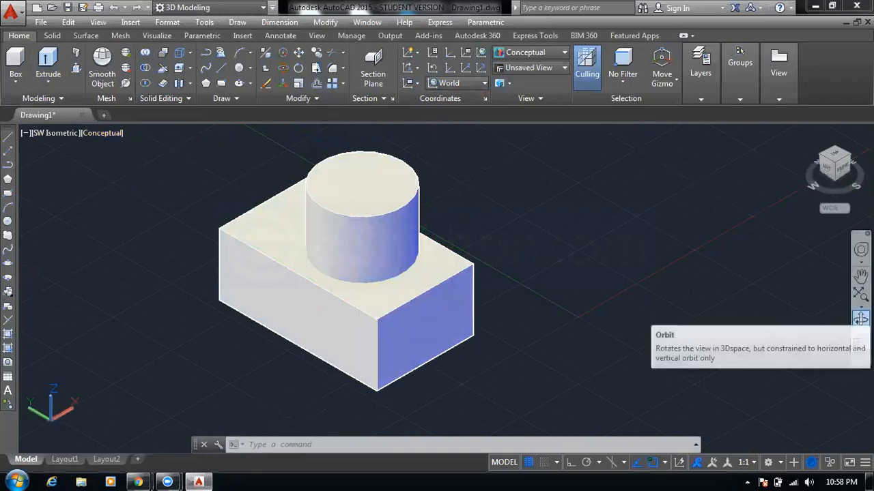
Check the solids from underneath, try moving the cylinder out beside the box, and undo that move
click(861, 321)
drag(489, 288, 425, 179)
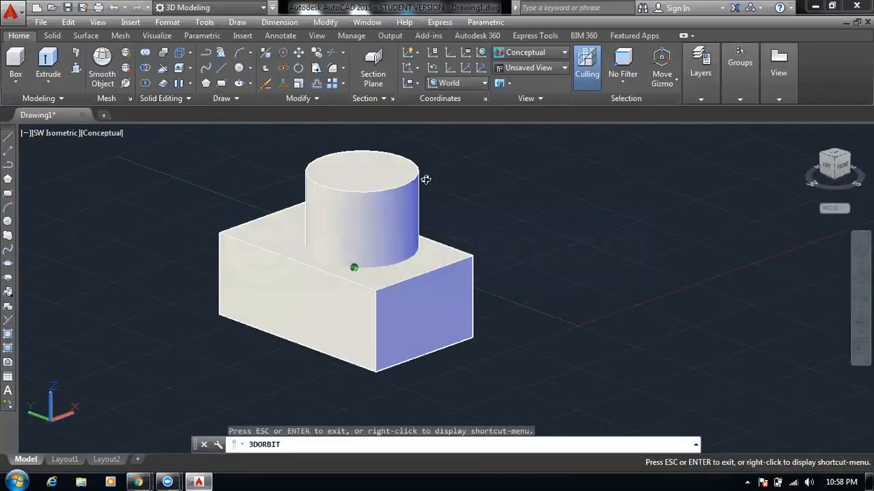
drag(415, 143, 409, 128)
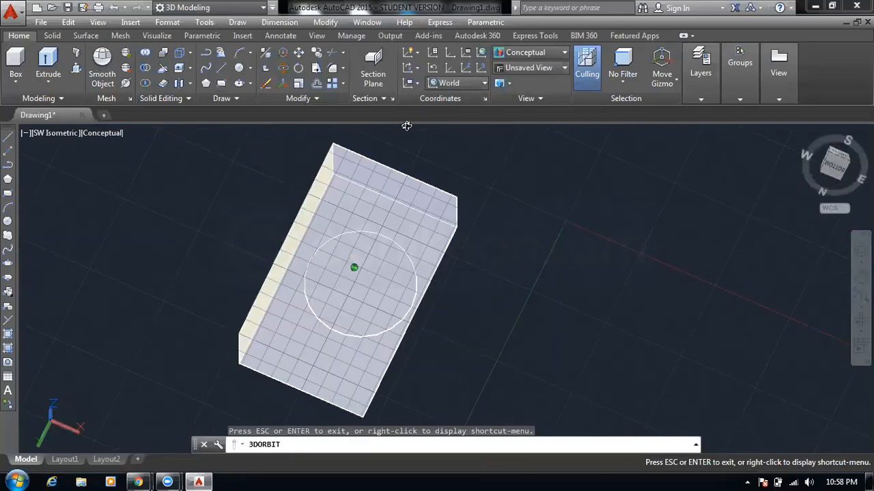
drag(457, 327, 473, 295)
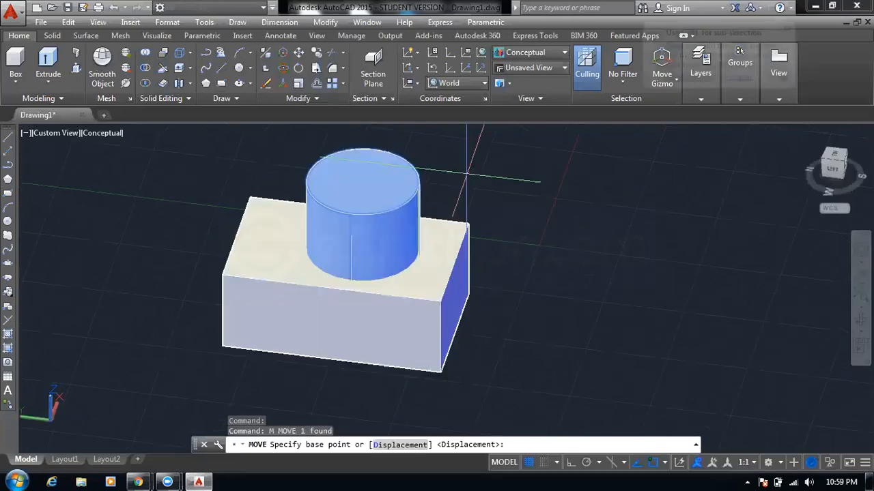
click(467, 173)
click(756, 179)
key(Escape)
key(Escape)
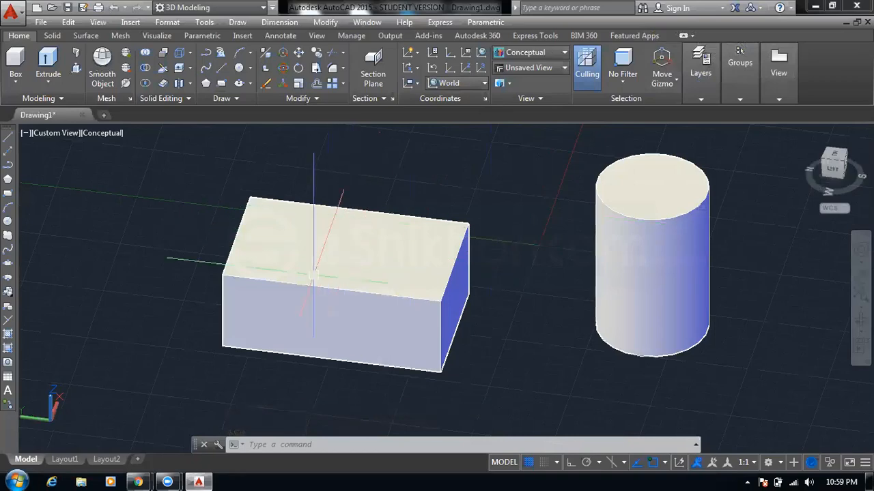
key(ctrl+z)
Try to move the cylinder upward relative to the box, and undo the move
click(361, 234)
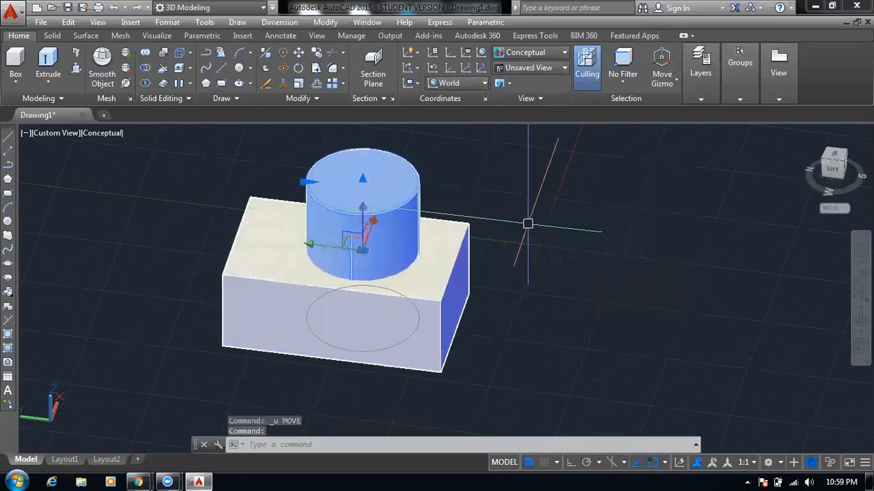
text(m)
key(Return)
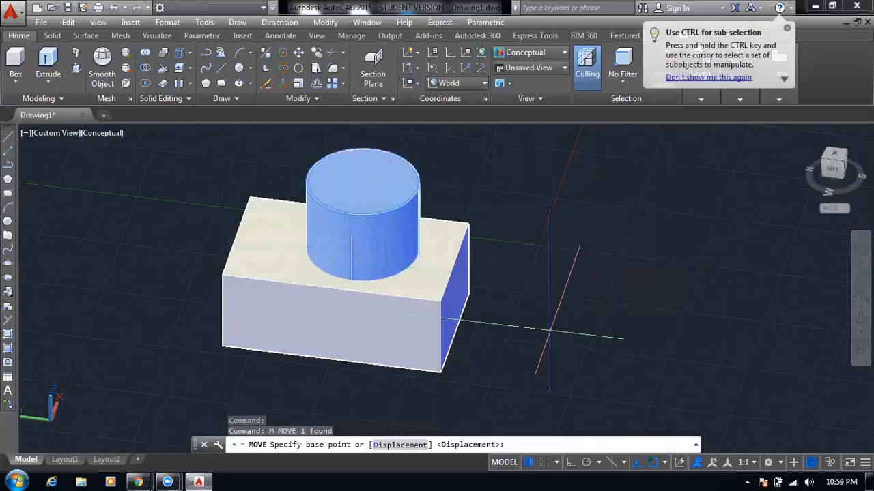
click(550, 327)
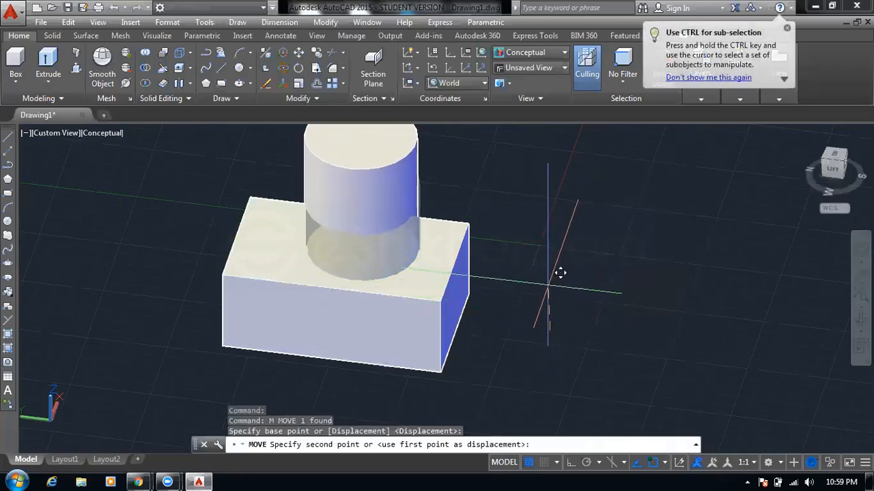
key(Escape)
key(Escape)
key(ctrl+z)
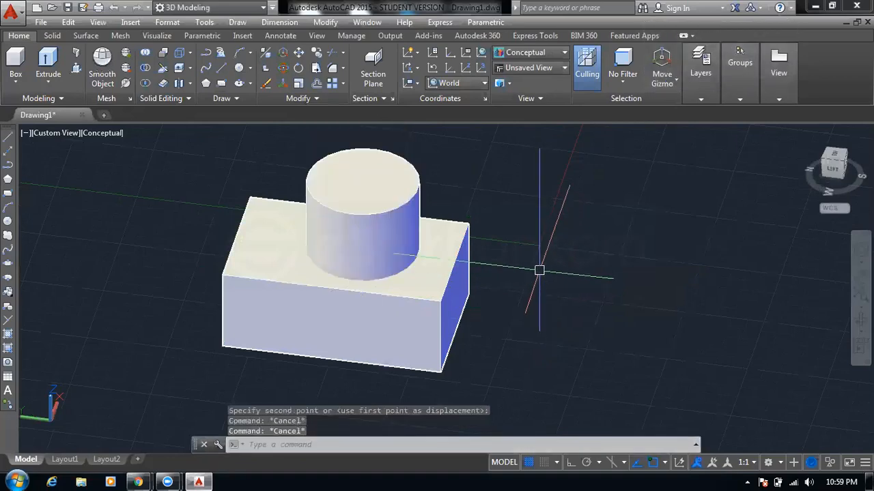
Move the cylinder freehand to a new position relative to the box in an isometric view
click(805, 132)
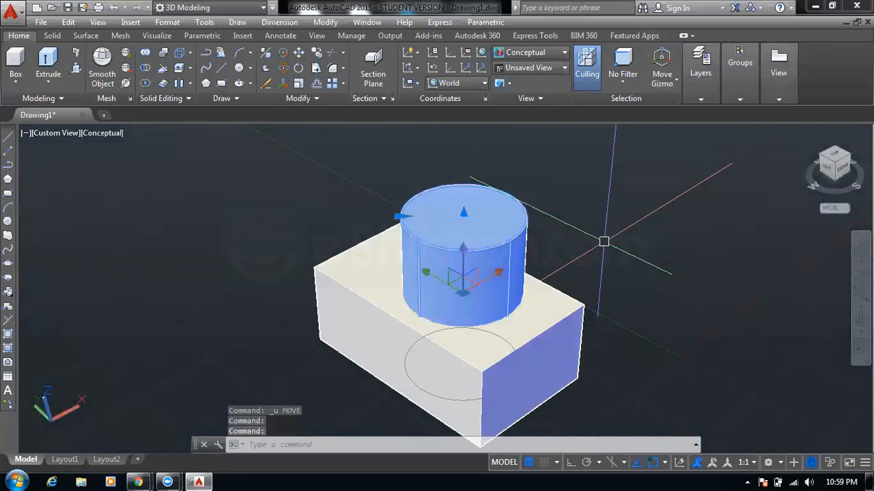
text(m)
key(Return)
click(603, 241)
click(643, 260)
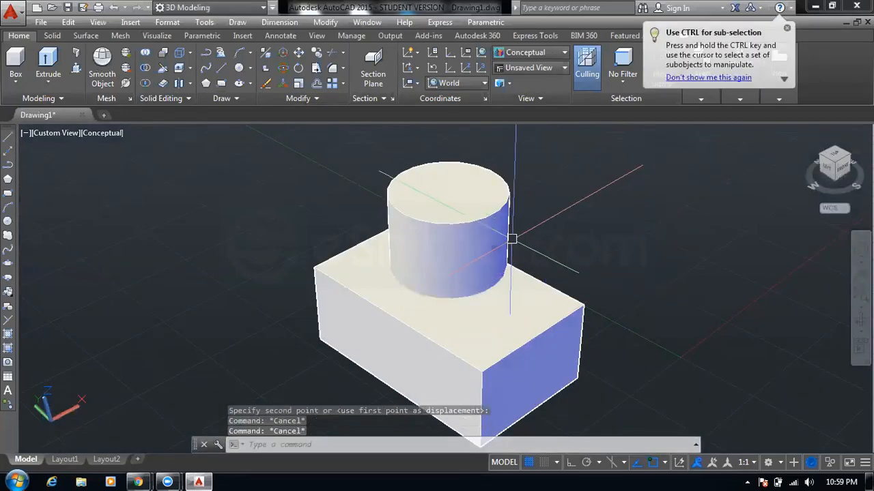
click(512, 238)
text(m)
key(Return)
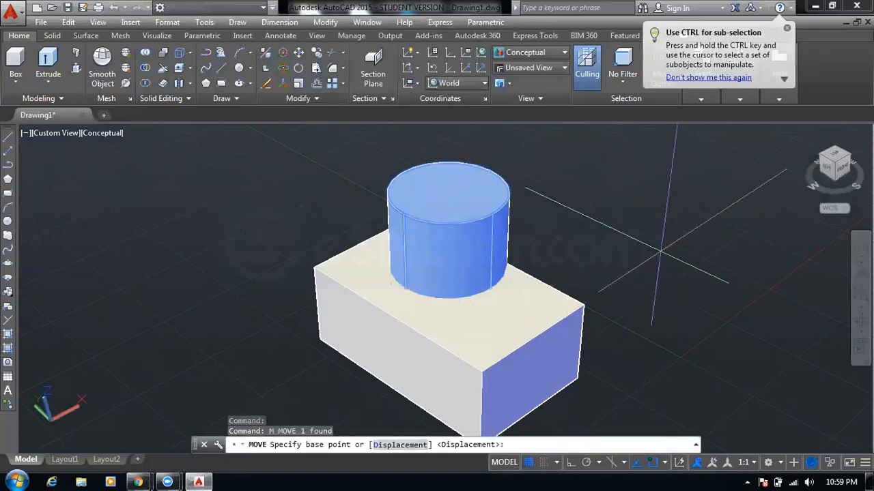
key(Escape)
In the Top view, move the cylinder sideways until it lies entirely within the box's outline
click(524, 69)
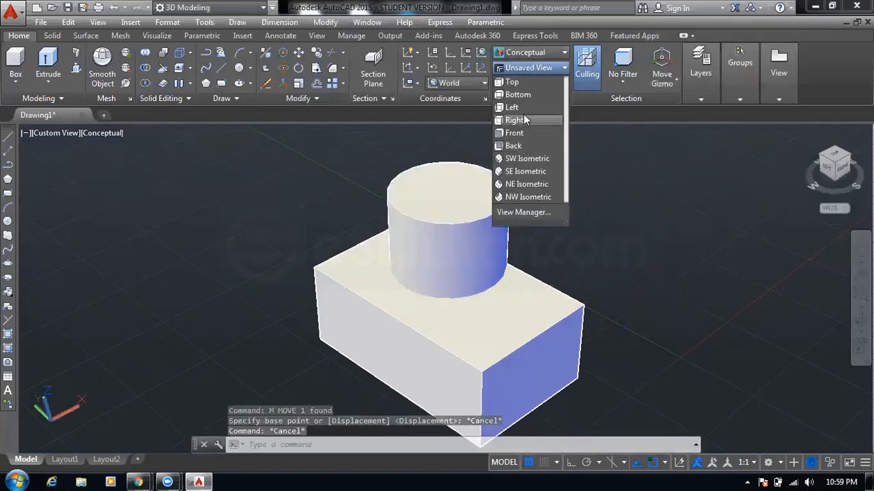
click(512, 82)
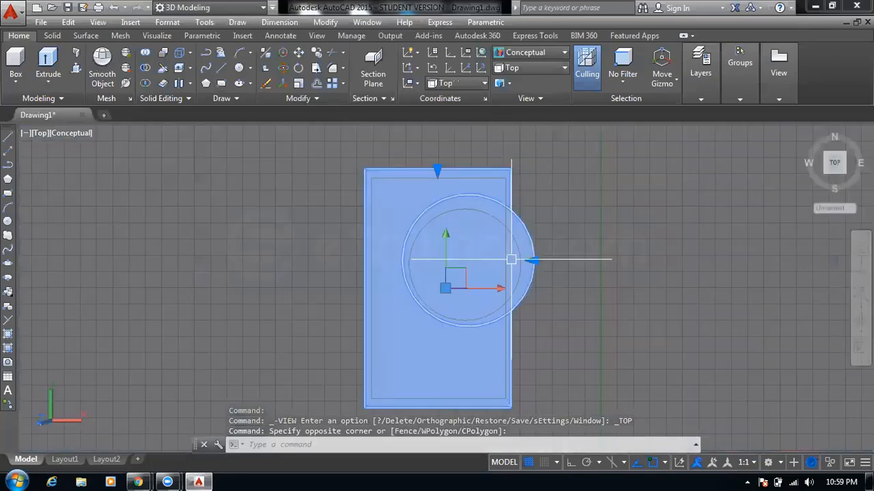
shift+click(511, 259)
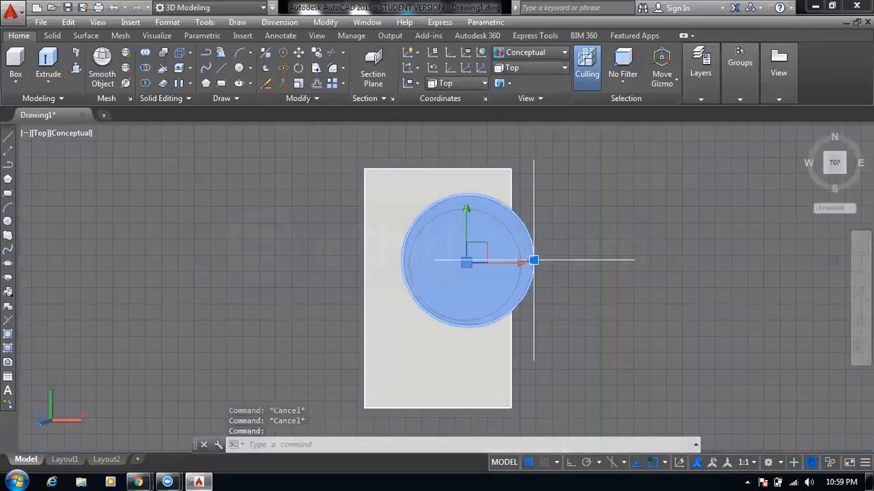
text(m)
key(Return)
click(700, 270)
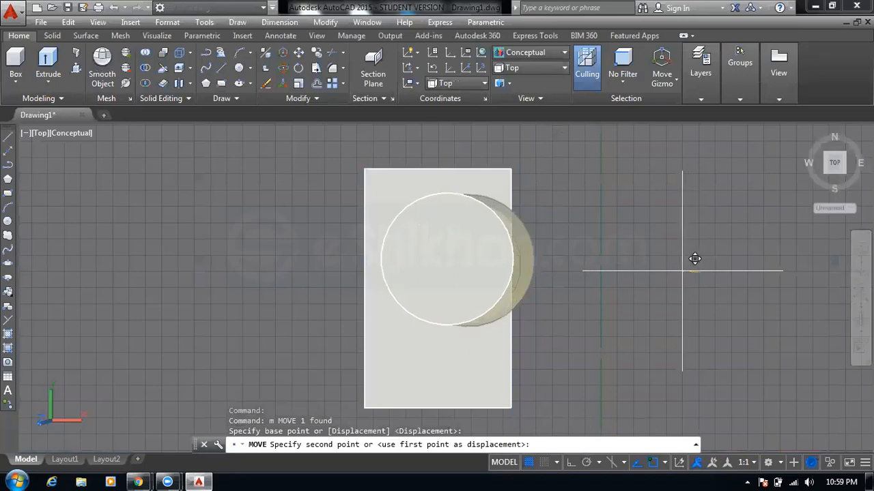
click(670, 271)
key(Escape)
key(Escape)
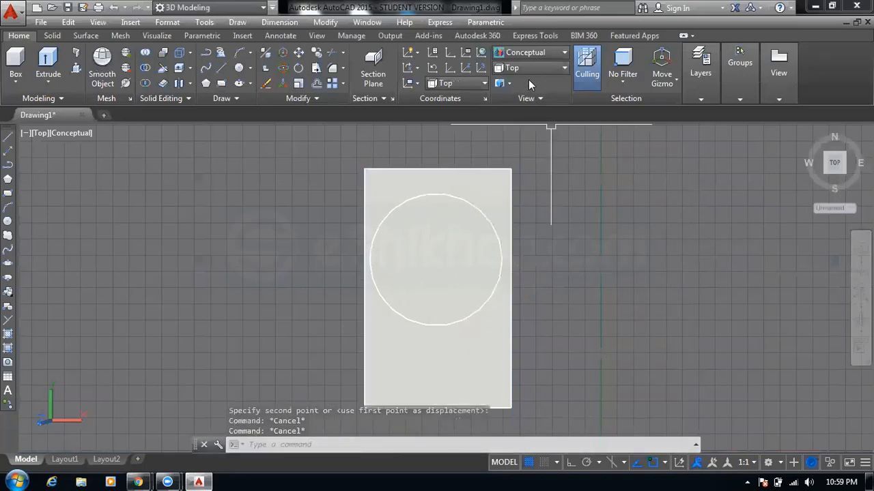
In the Right view, move the cylinder straight up so it reaches only partway into the box
click(528, 68)
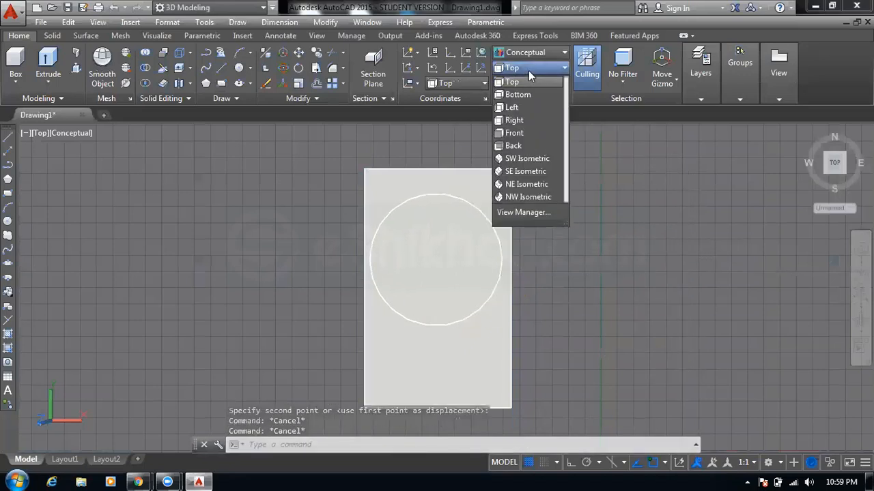
click(515, 121)
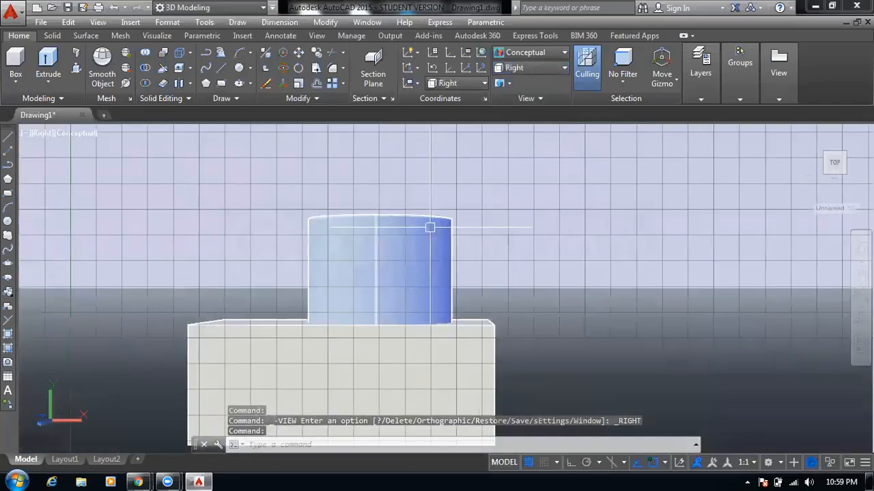
click(403, 249)
text(m)
key(Return)
click(591, 371)
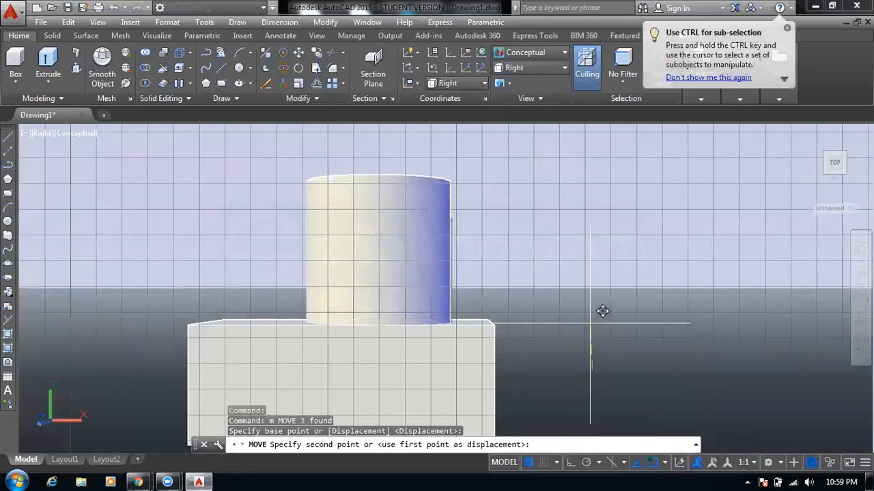
key(Escape)
key(Escape)
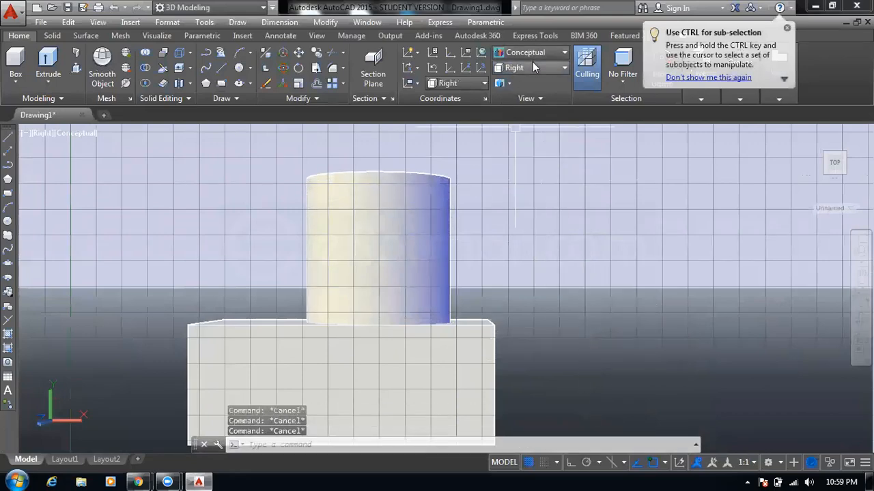
In the SW Isometric view, subtract the raised cylinder from the box to cut a blind round hole
click(532, 68)
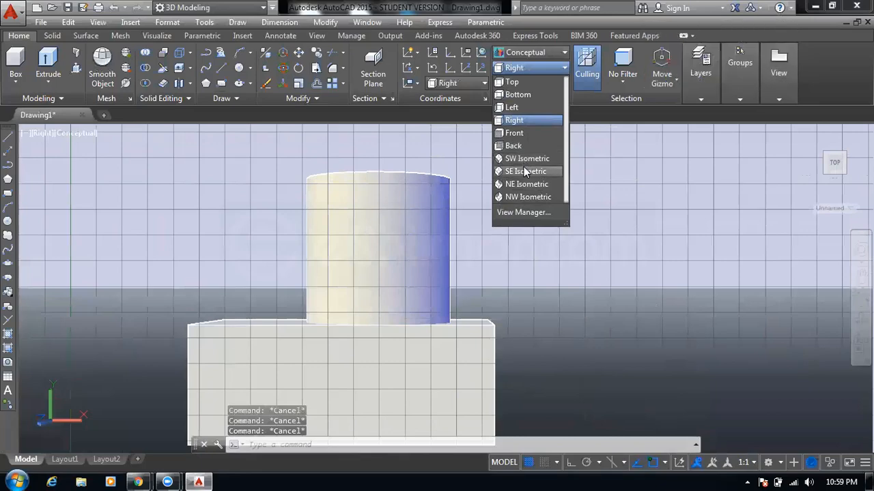
click(525, 162)
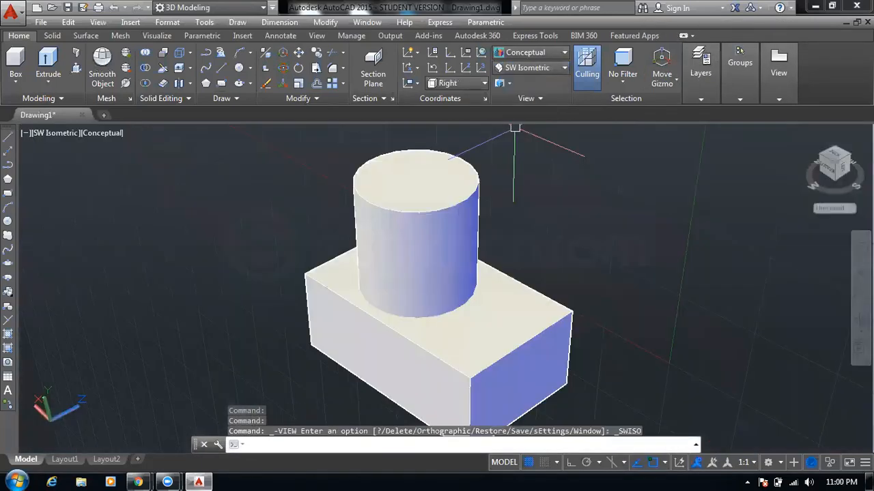
key(Escape)
key(Escape)
key(Escape)
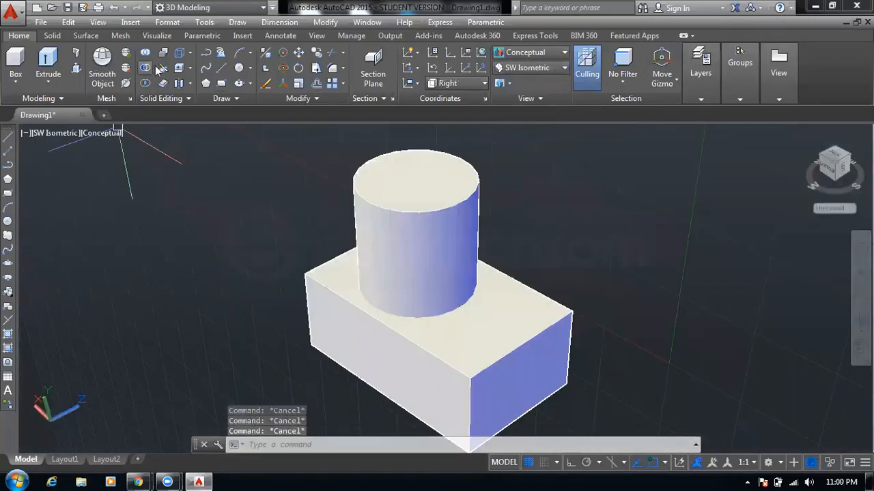
click(148, 70)
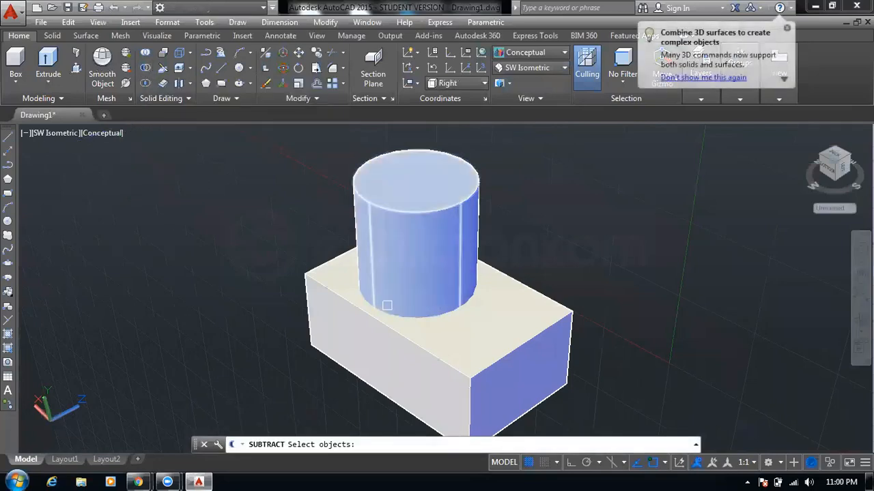
click(393, 337)
key(Return)
click(415, 262)
key(Return)
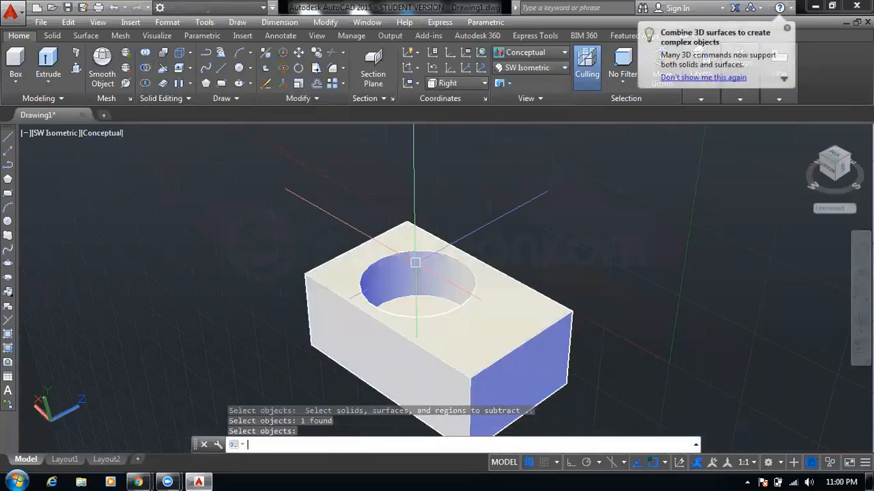
text(v)
key(Escape)
key(Escape)
key(Escape)
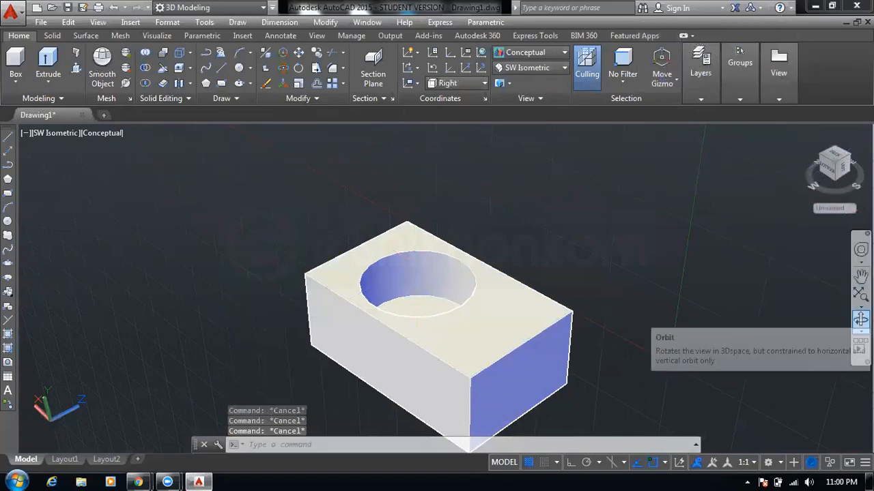
Orbit the box to examine the blind hole from above and the closed face underneath
click(860, 318)
drag(460, 303, 466, 352)
drag(555, 295, 478, 314)
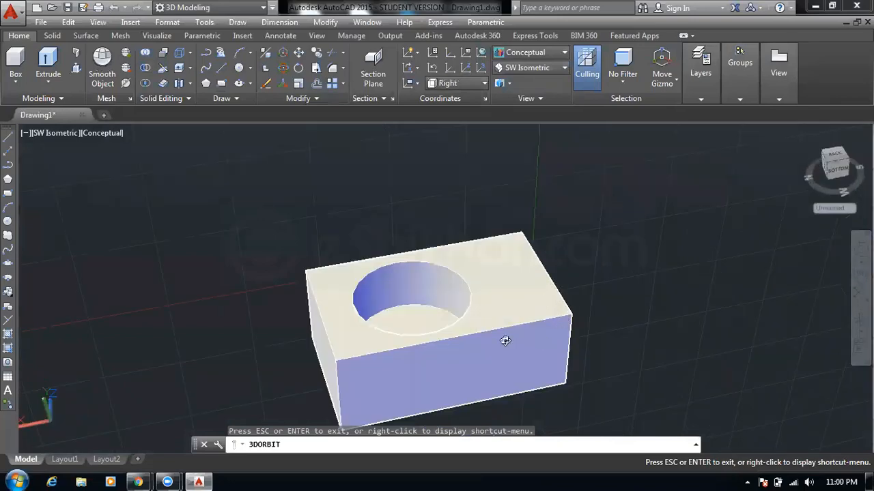
drag(419, 306, 457, 196)
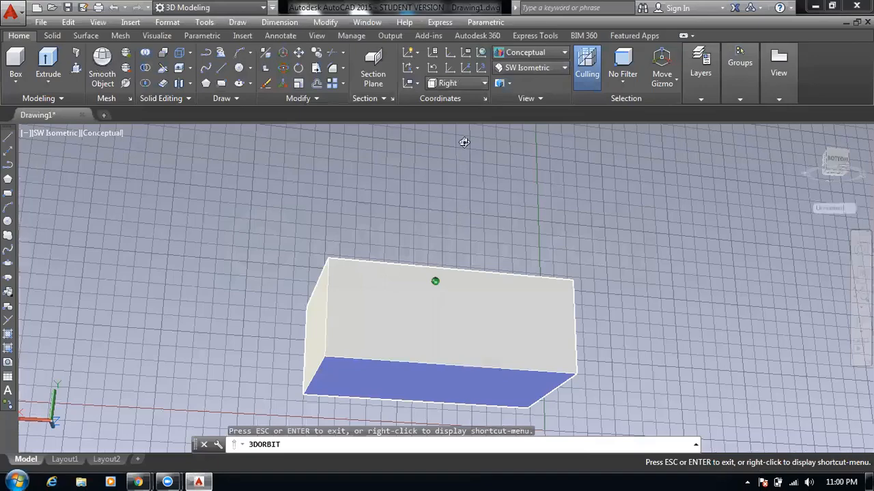
drag(456, 230, 448, 296)
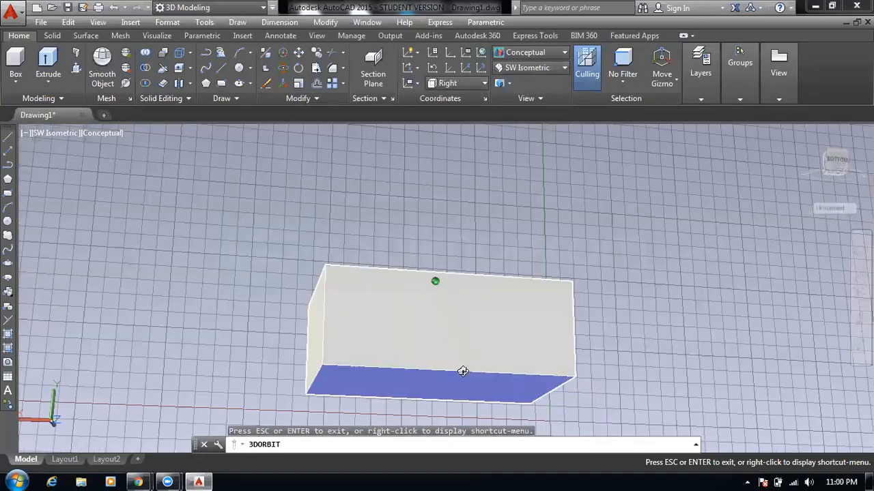
Undo the orbit and the last subtraction so the cylinder is again a separate solid in the box
drag(462, 371, 462, 310)
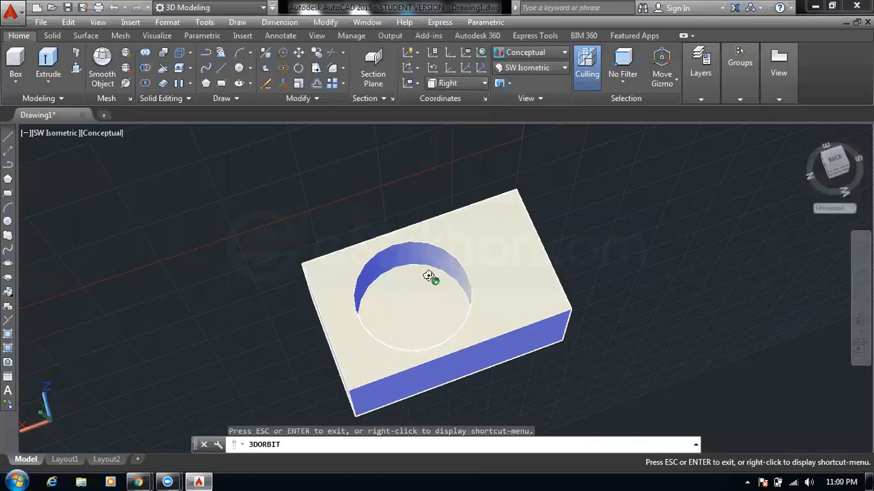
key(ctrl+z)
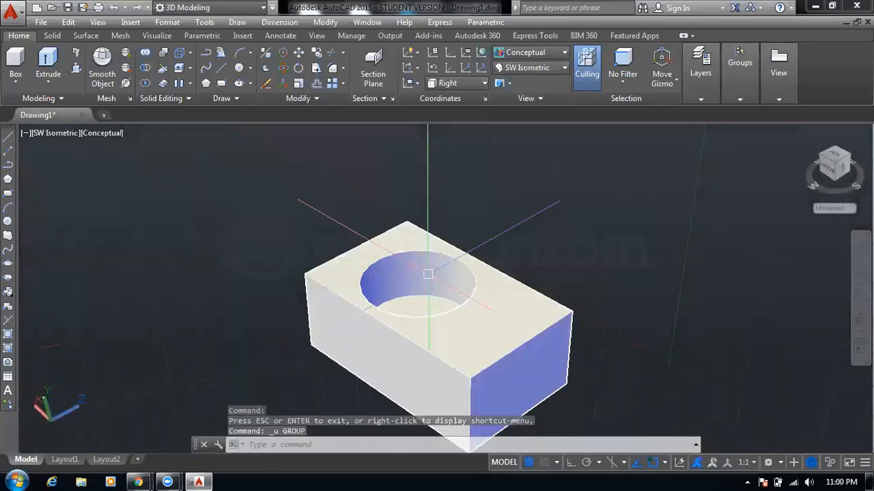
key(ctrl+z)
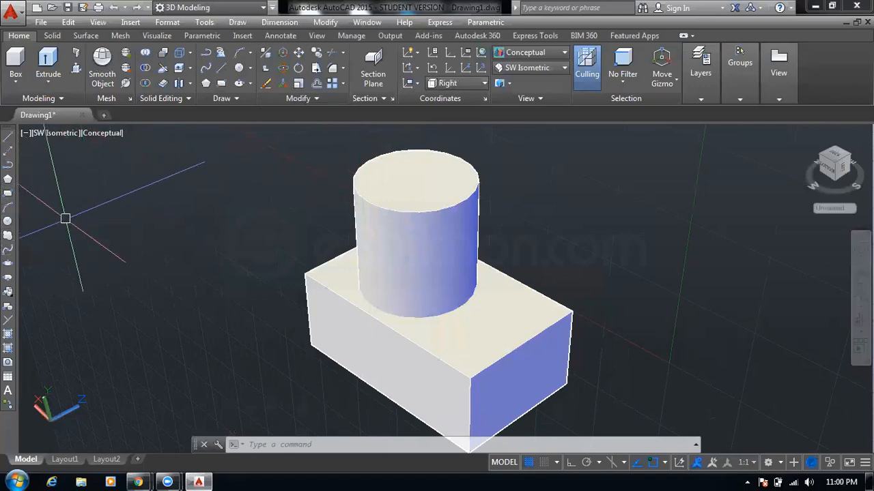
Try to slice the cylinder with a plane through two opposite points where its sides meet the box top, keeping both sides
text(slic)
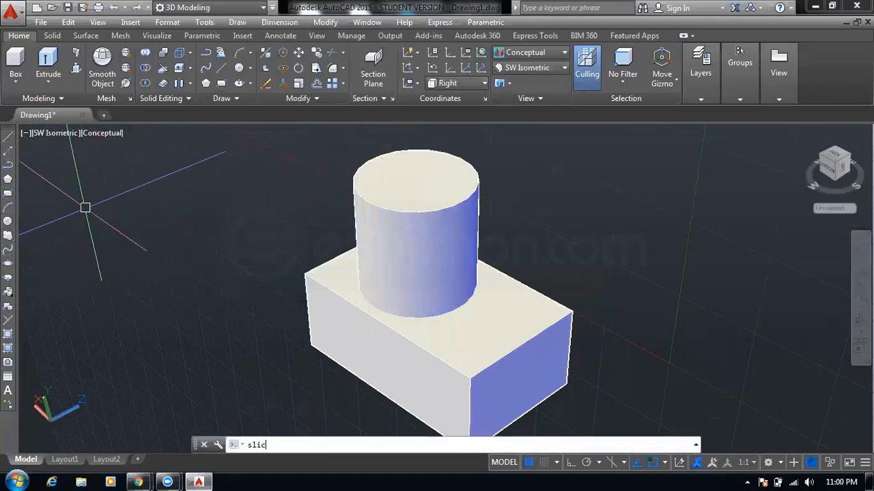
key(Return)
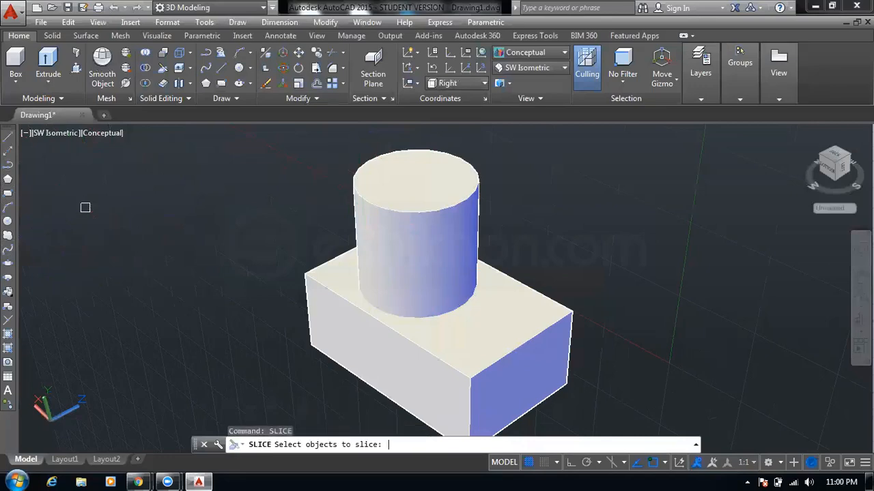
click(397, 238)
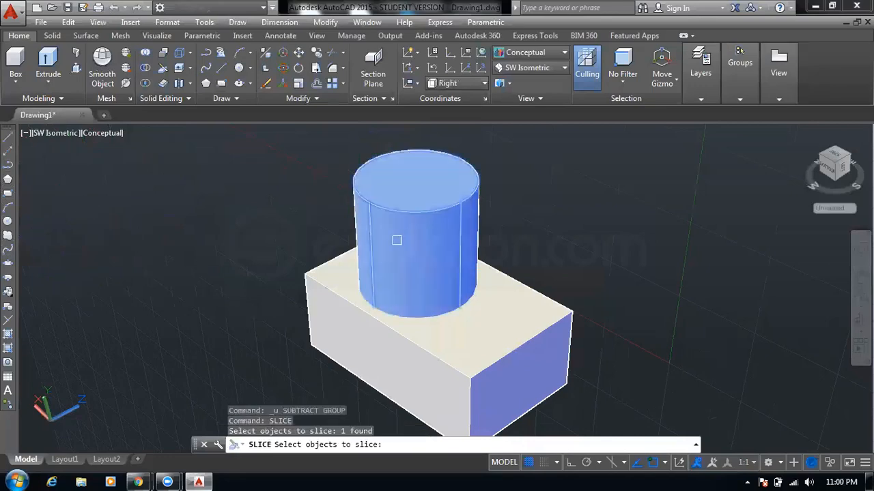
key(Return)
scroll(362, 303, up, 2)
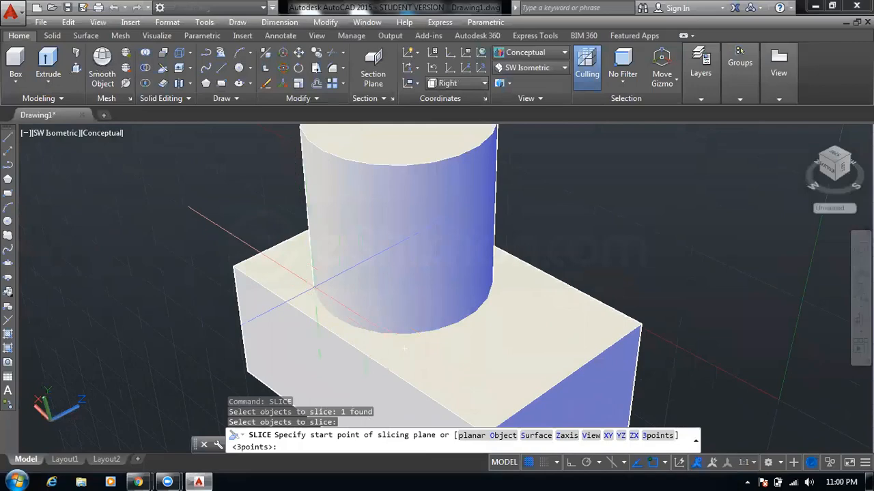
click(314, 287)
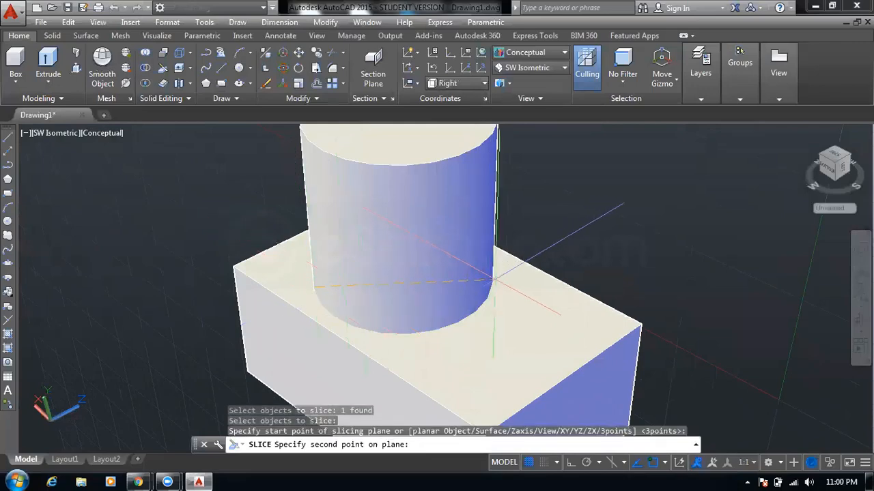
click(493, 280)
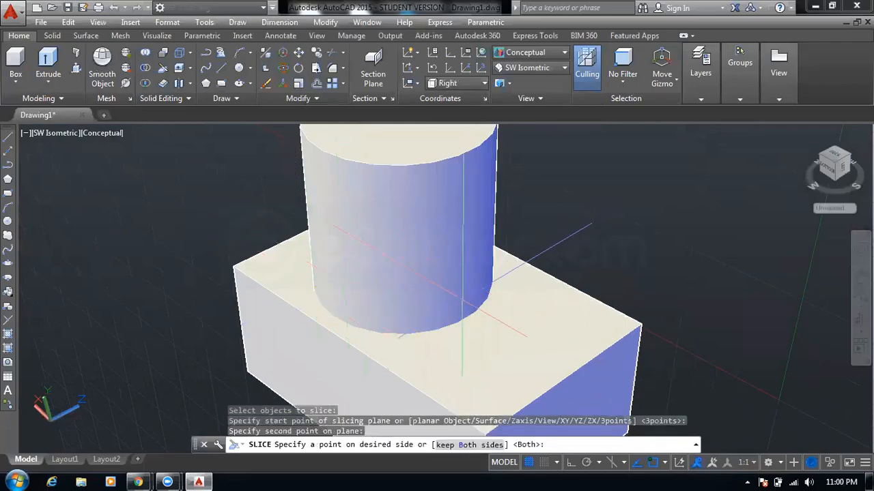
key(Return)
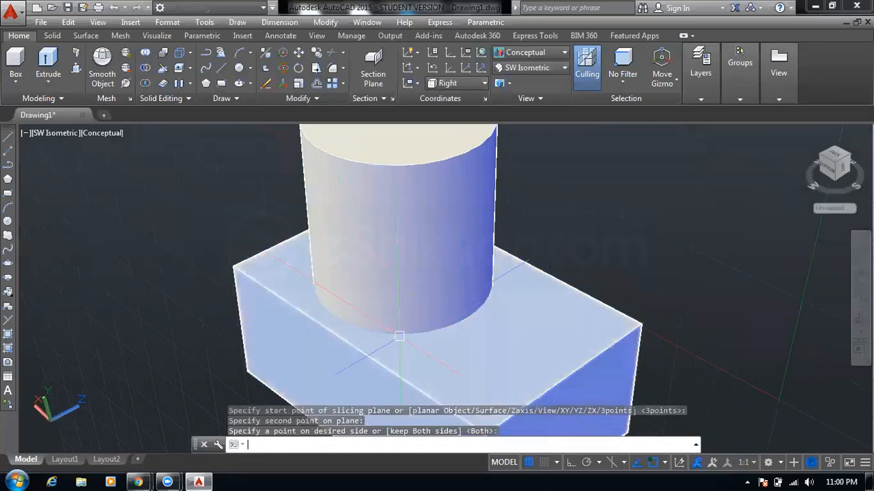
key(Escape)
Erase the cylinder standing in the box and undo the erasure
click(370, 292)
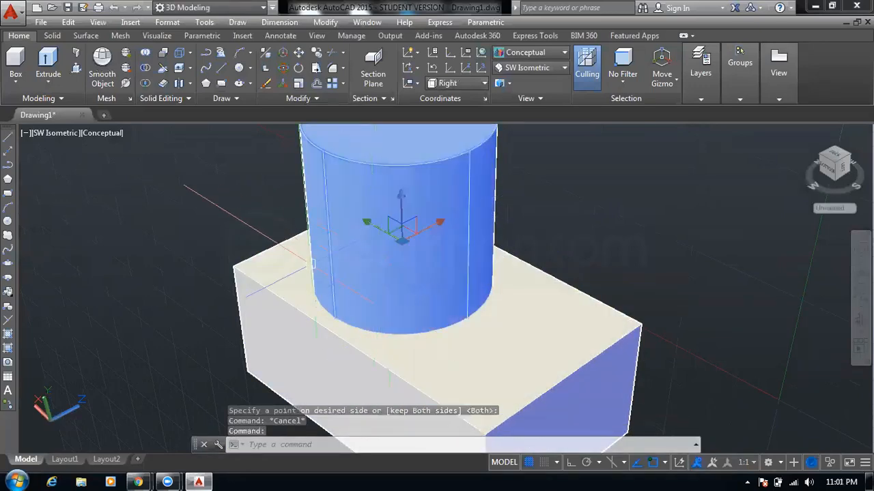
key(Delete)
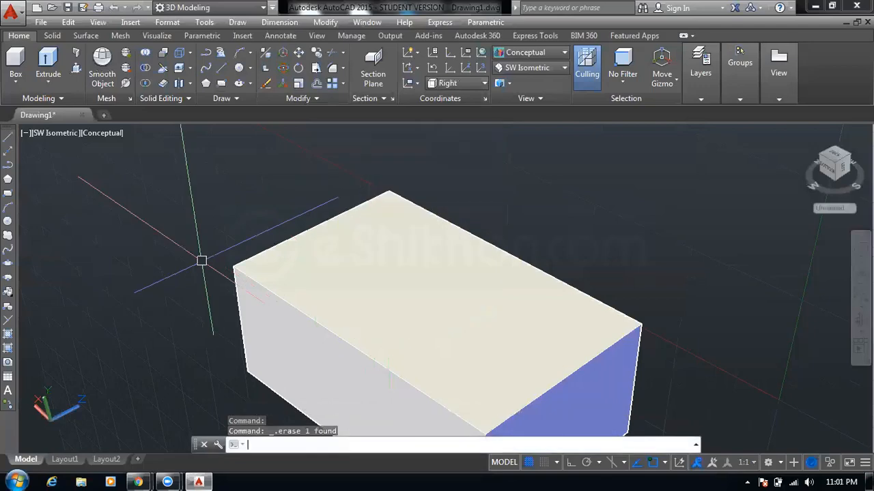
key(Escape)
key(Escape)
key(Escape)
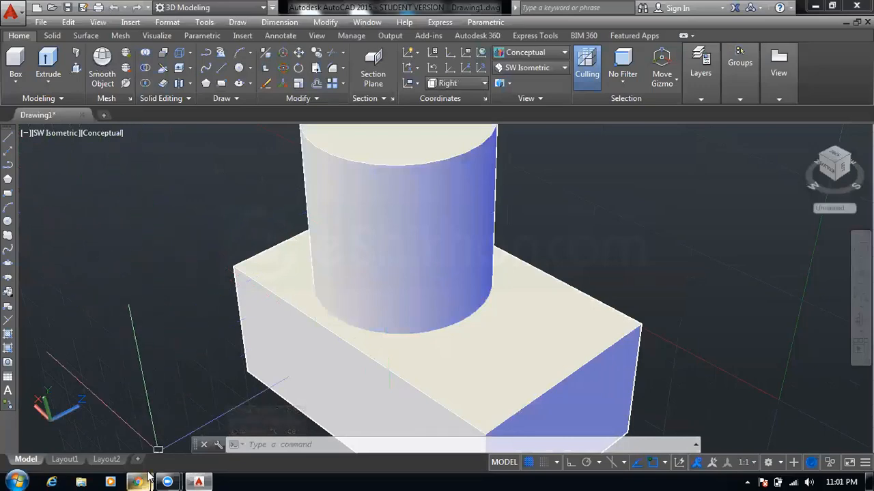
click(209, 200)
key(Escape)
key(Escape)
key(Escape)
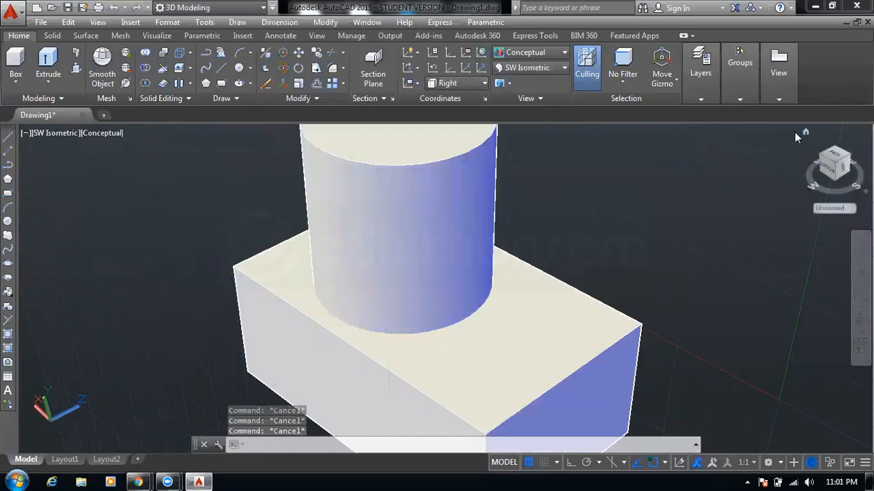
scroll(508, 217, down, 1)
scroll(426, 276, down, 2)
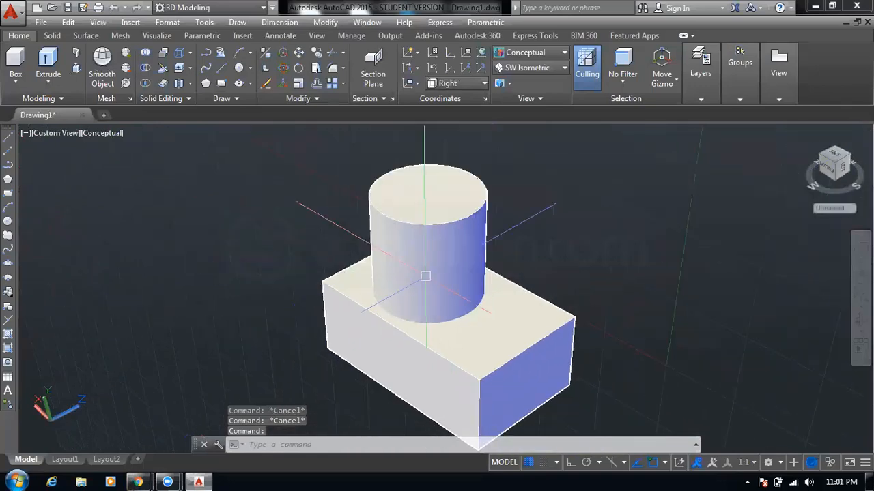
scroll(426, 276, up, 1)
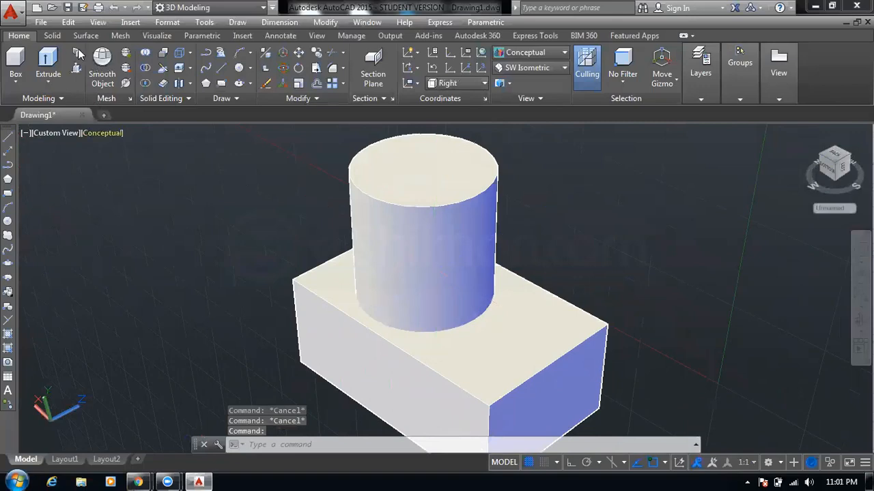
click(55, 81)
click(55, 81)
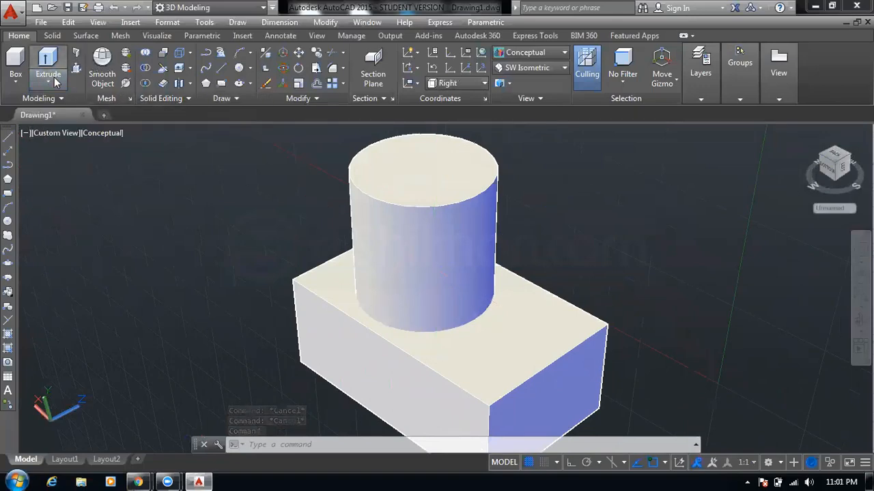
click(56, 81)
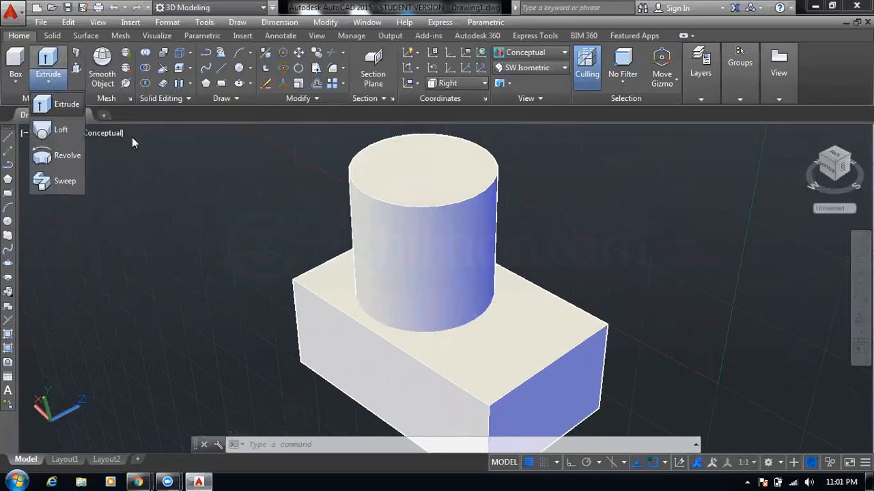
key(Escape)
key(Escape)
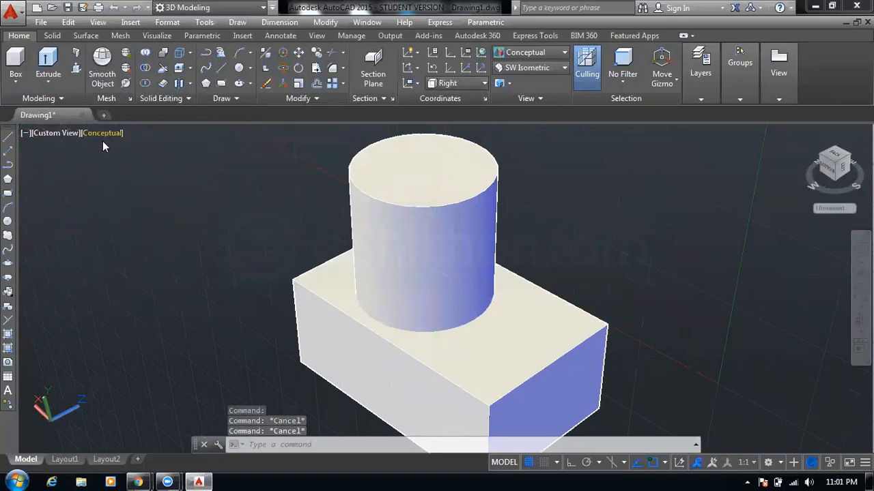
key(Escape)
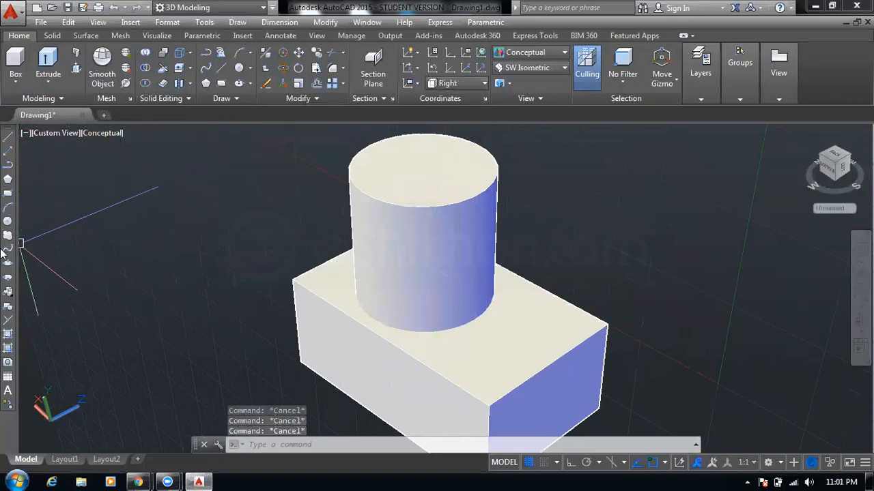
click(231, 167)
click(96, 245)
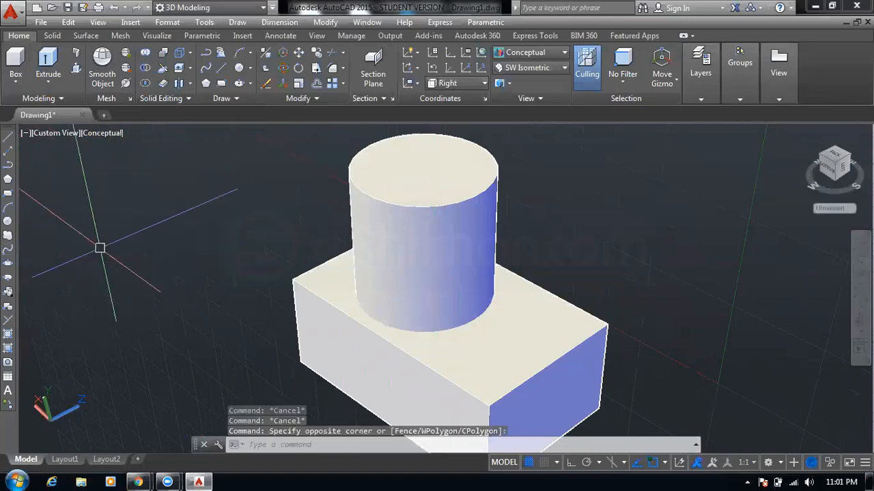
click(190, 165)
click(81, 287)
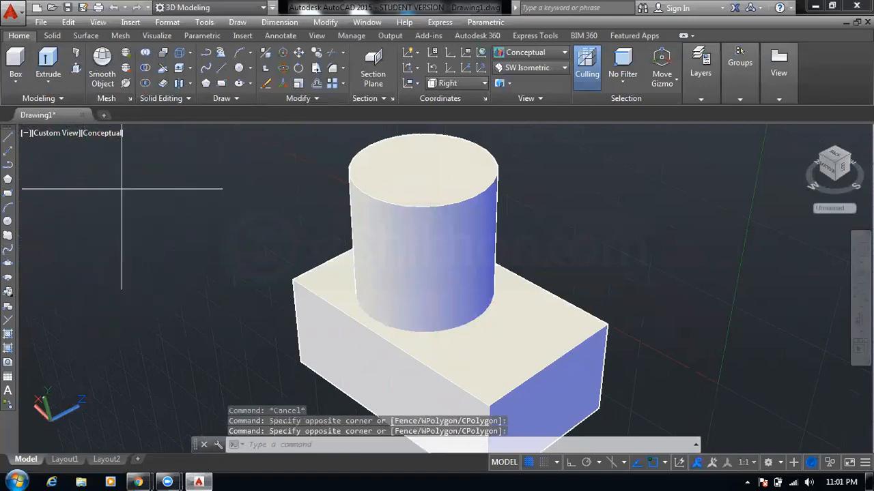
click(123, 189)
click(216, 335)
click(250, 166)
click(103, 300)
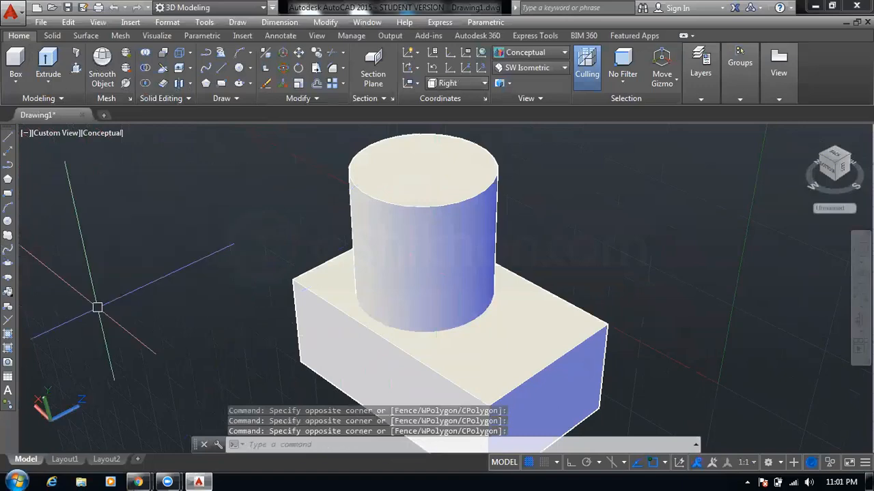
click(225, 169)
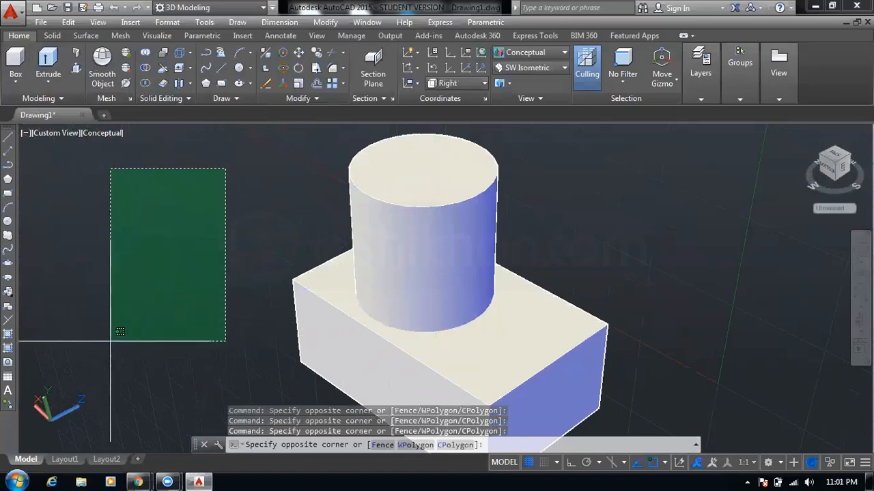
click(111, 362)
click(220, 181)
click(89, 334)
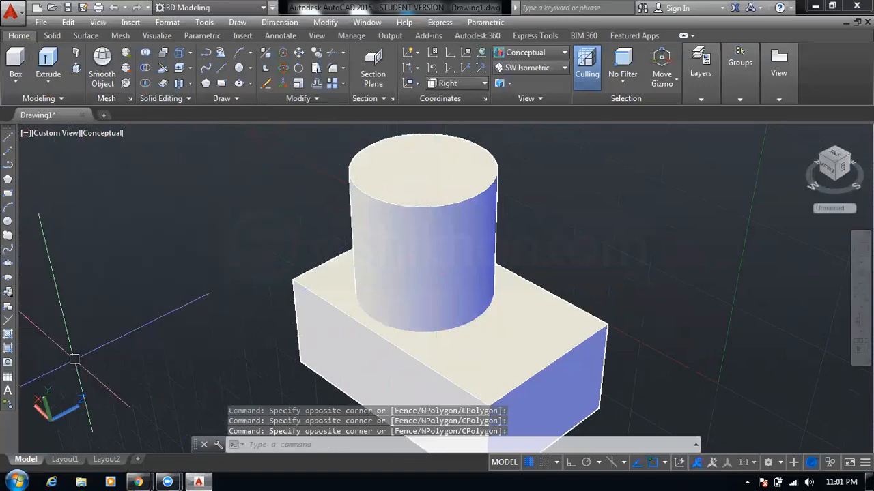
click(197, 178)
click(99, 315)
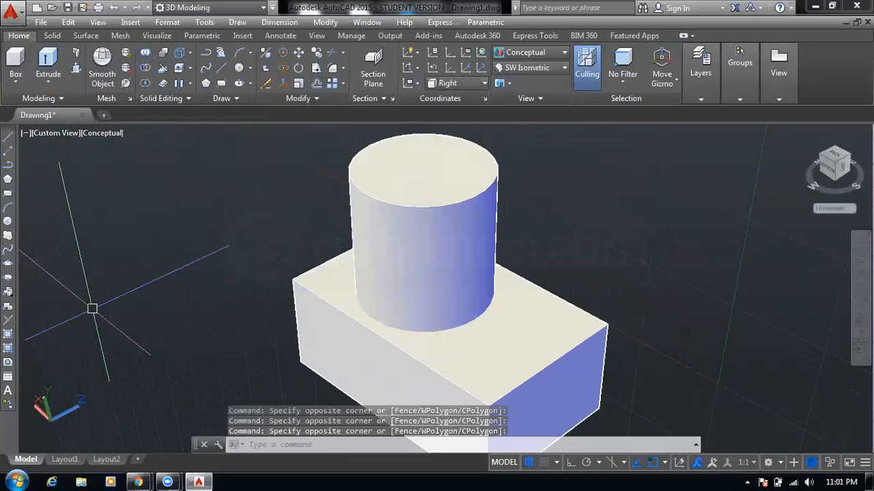
click(54, 84)
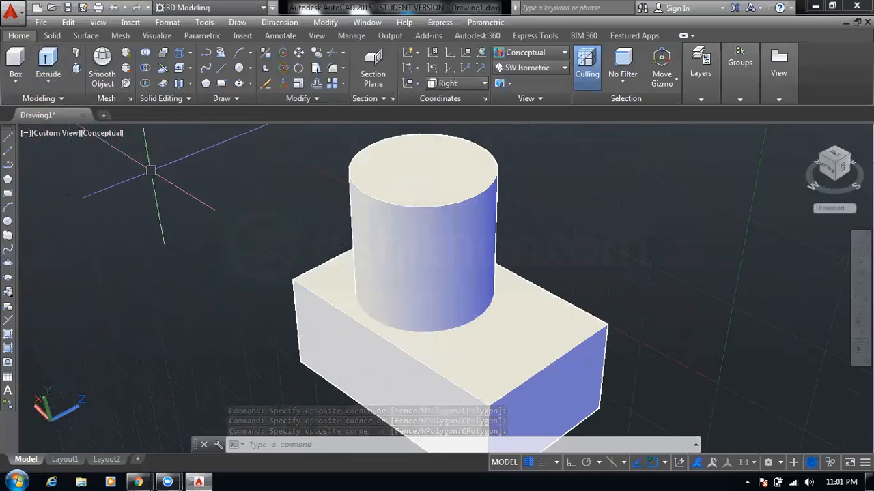
text(slic)
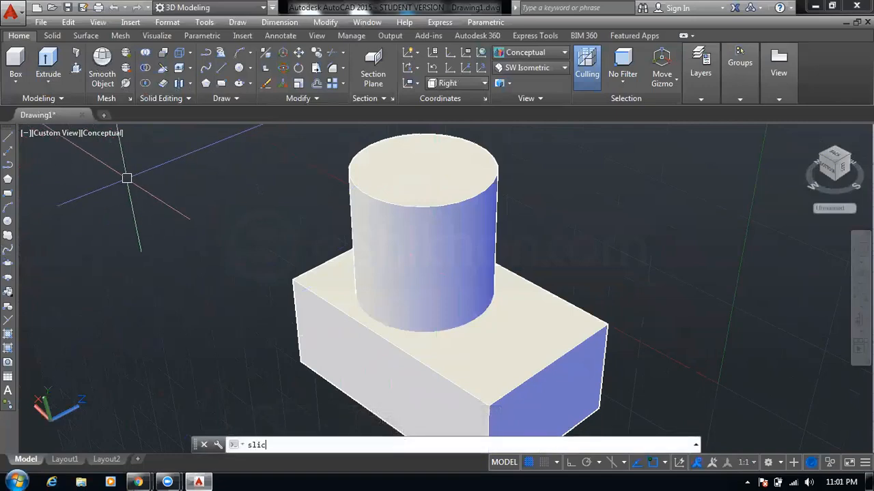
text(e)
key(Return)
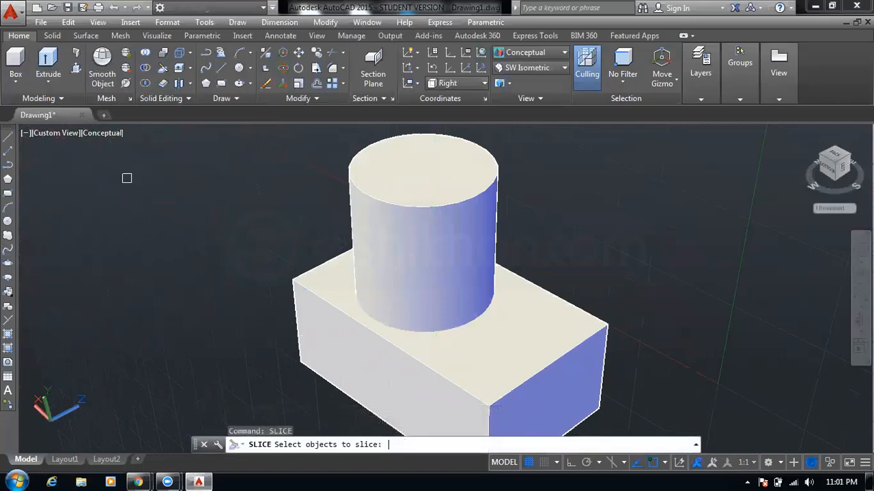
key(Escape)
key(Escape)
key(Escape)
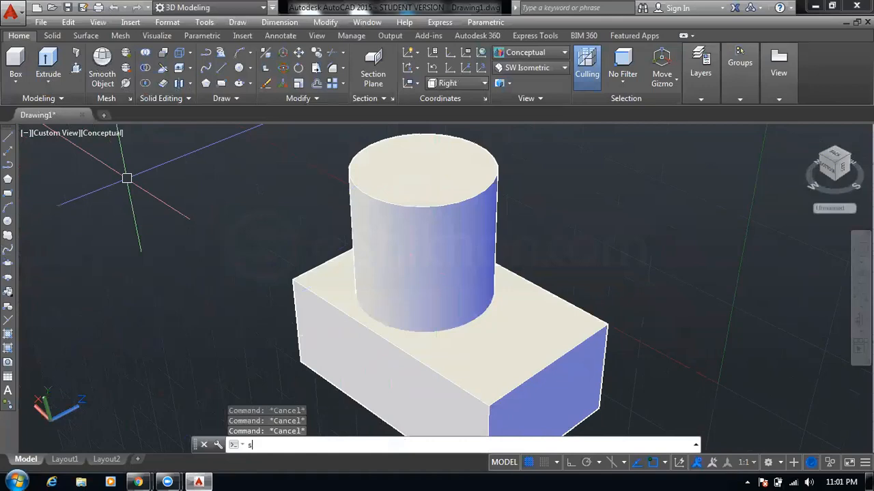
Try to slice the cylinder with a plane through two opposite points at its junction with the box top, keeping the near side
text(e)
key(Return)
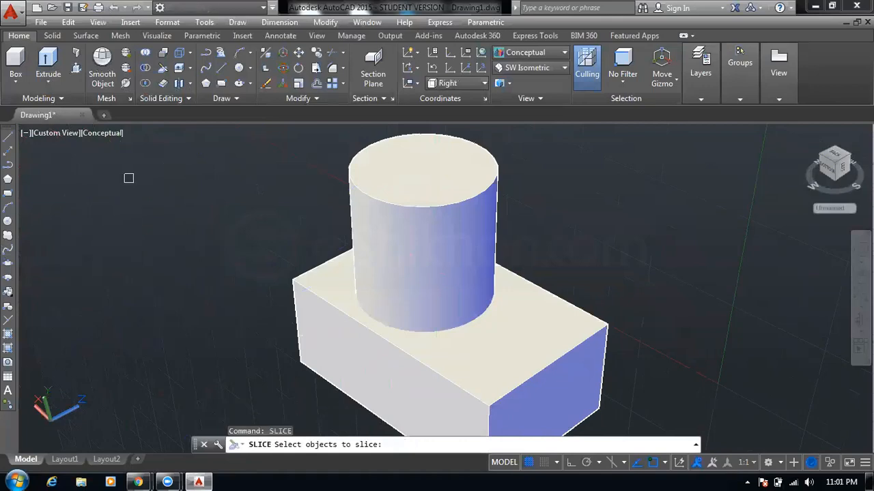
click(403, 206)
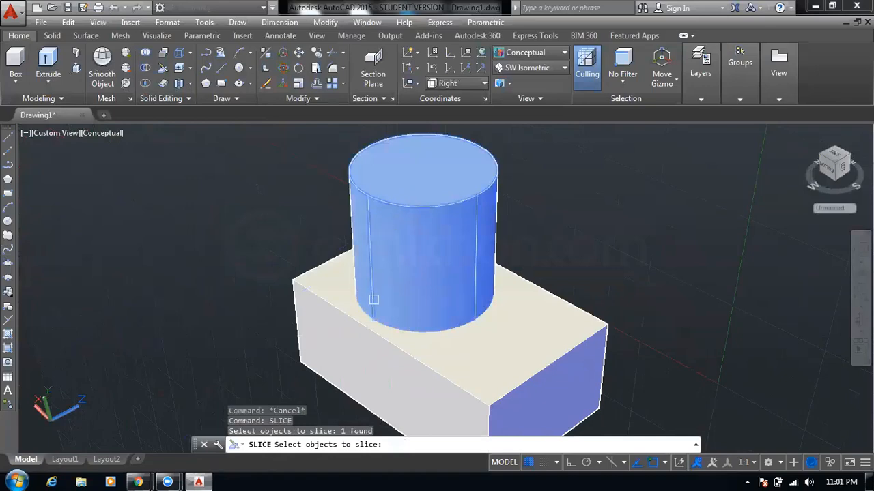
key(Return)
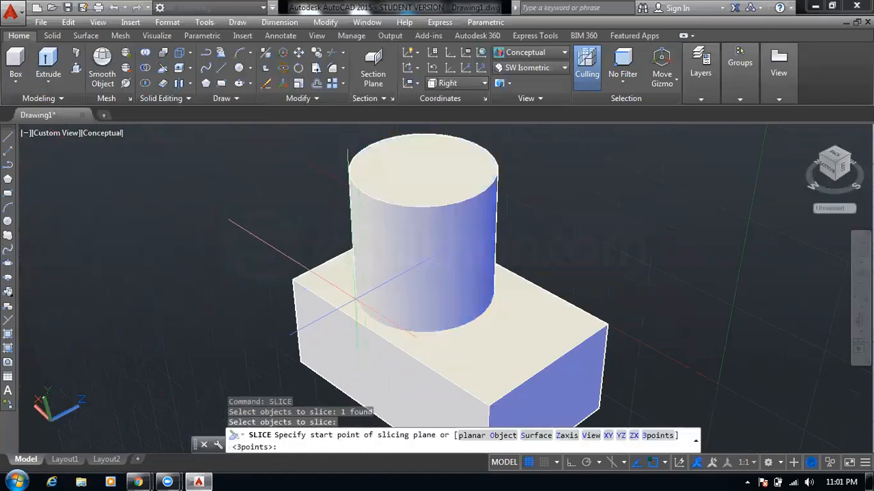
click(354, 298)
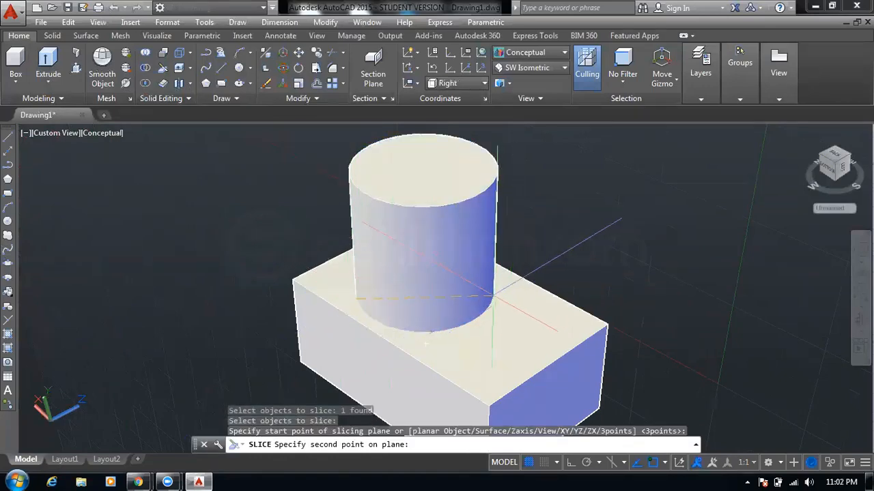
click(492, 296)
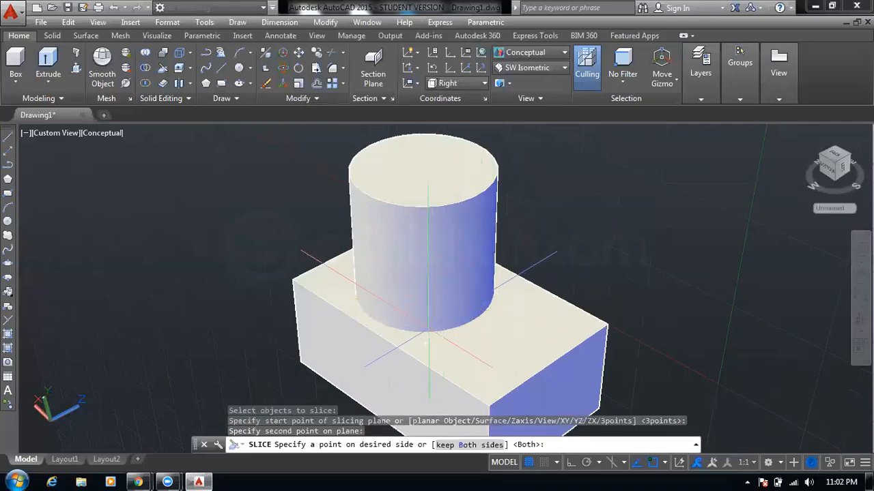
click(426, 344)
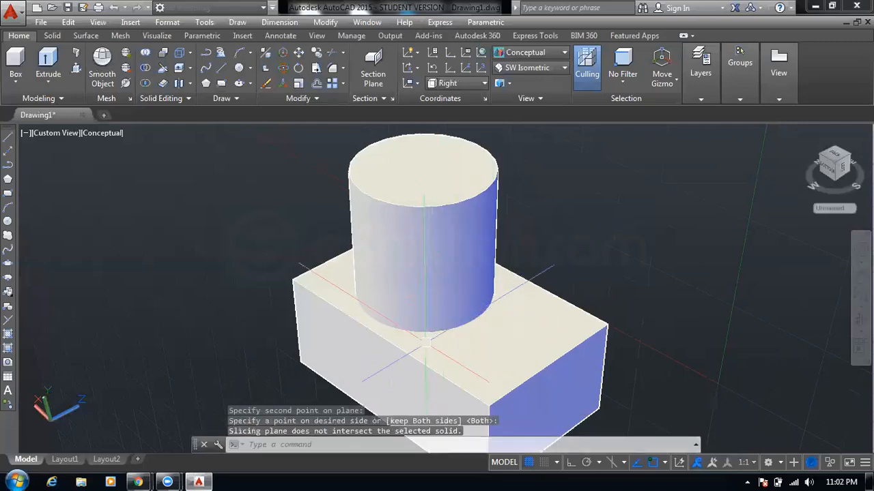
Erase the whole cylinder and undo the erasure
key(Return)
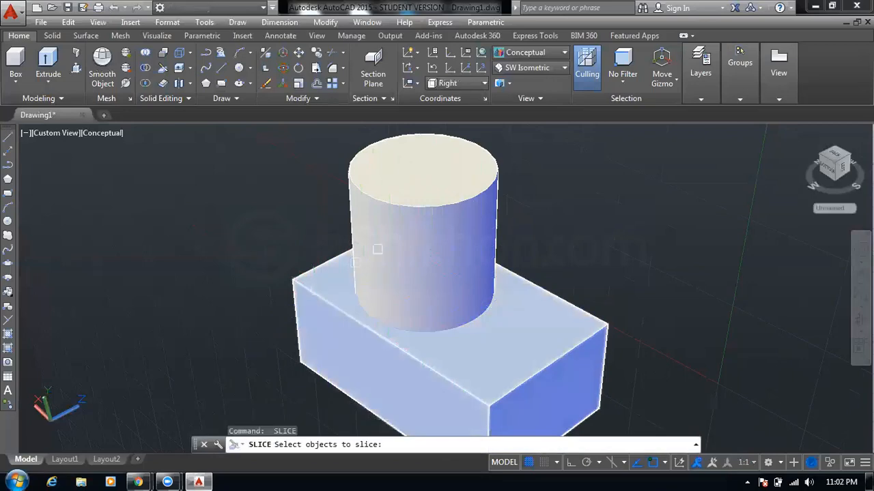
key(Escape)
click(397, 231)
key(Delete)
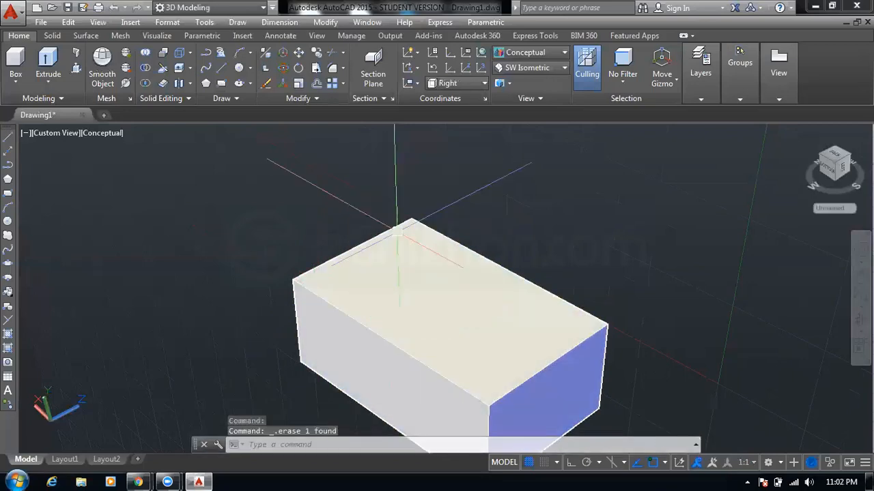
key(ctrl+z)
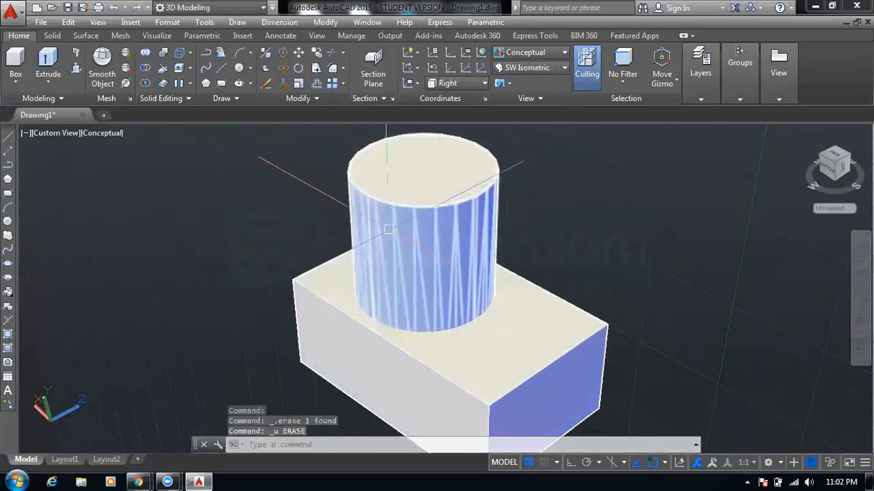
Undo the earlier cylinder slice attempts and the view changes made between them
key(ctrl+z)
key(ctrl+z)
key(ctrl+z)
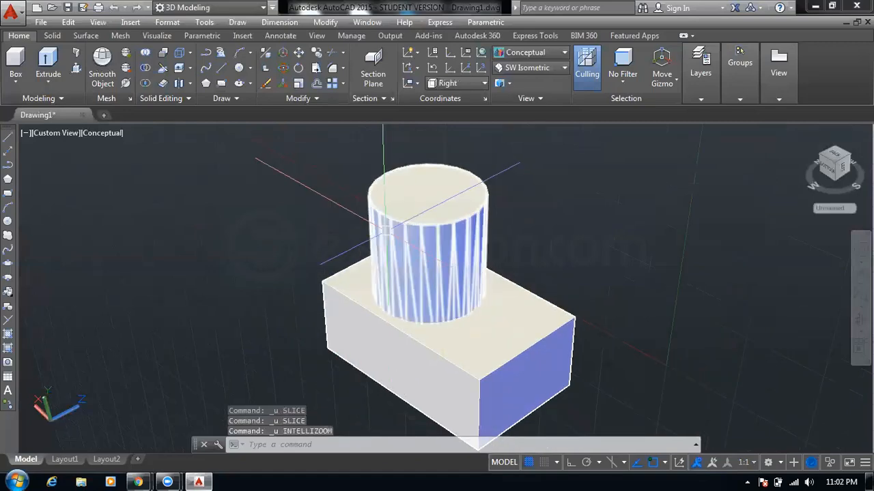
key(ctrl+z)
key(ctrl+z)
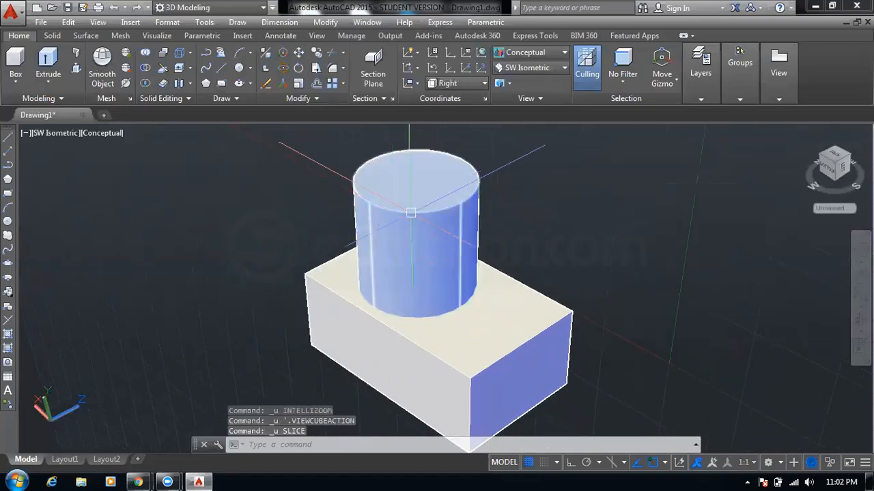
key(Escape)
key(Escape)
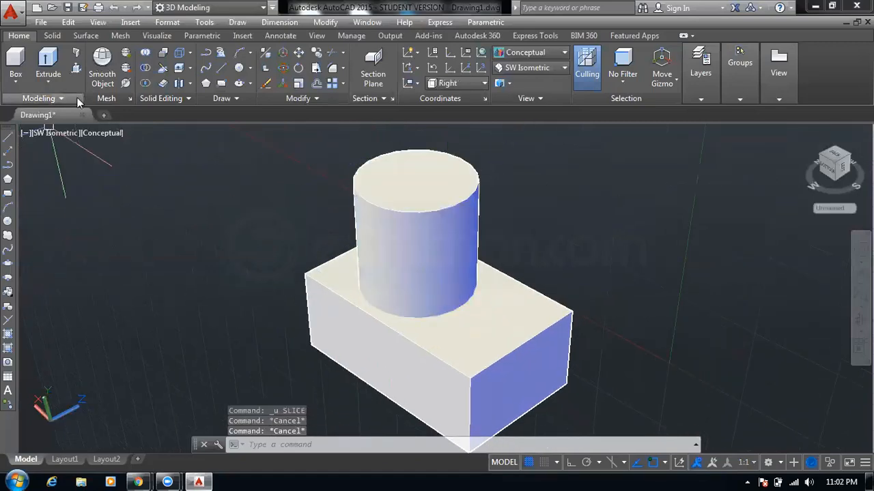
Slice the box with a slanted plane through its near lower long edge and far upper long edge, keeping both sides
text(sl)
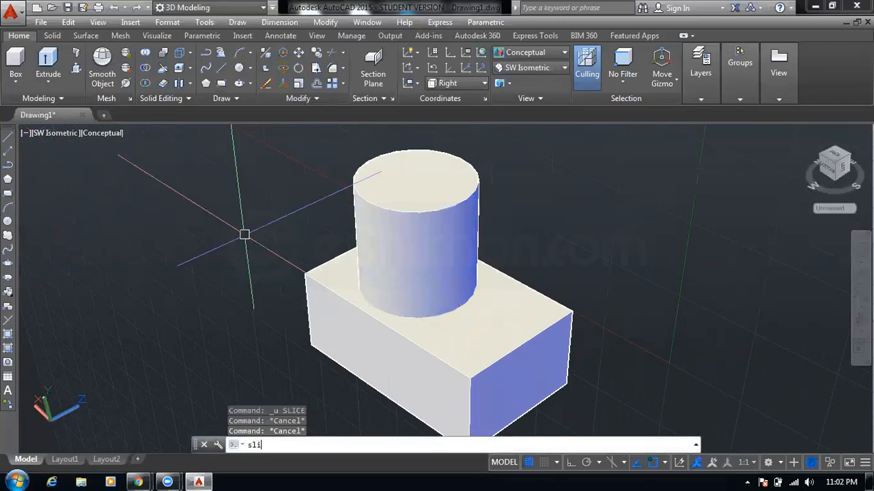
text(i)
key(Return)
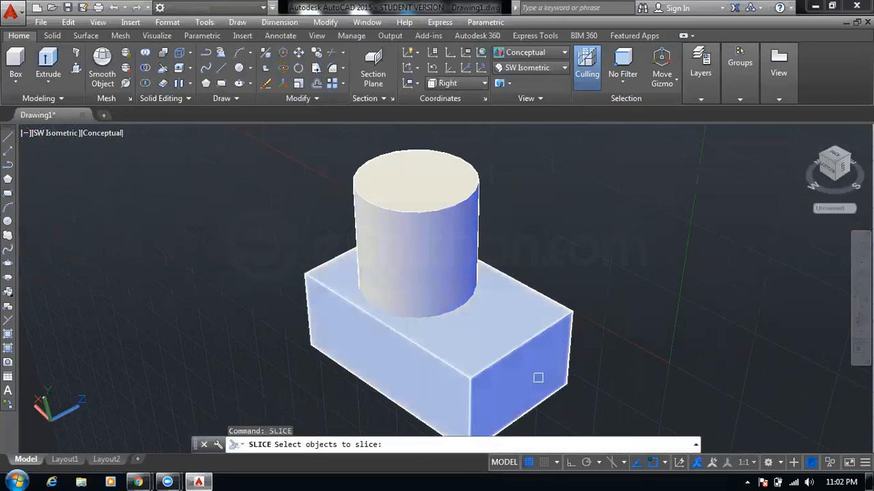
click(514, 357)
key(Return)
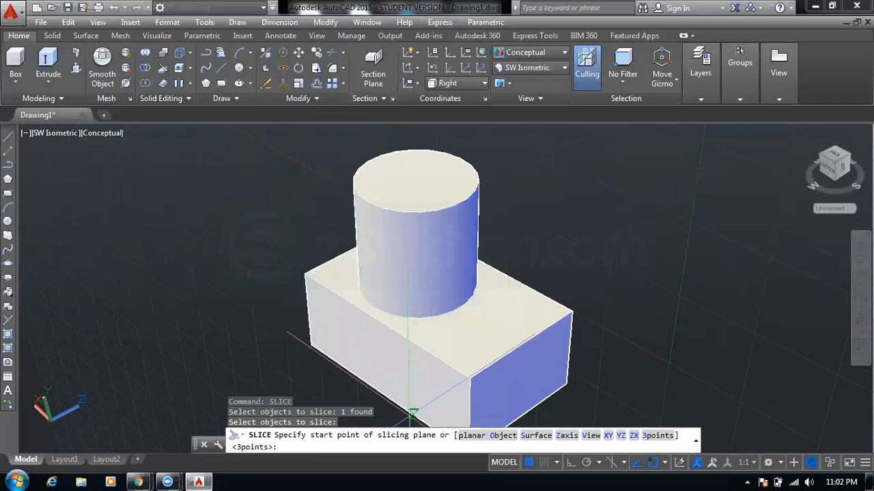
click(415, 414)
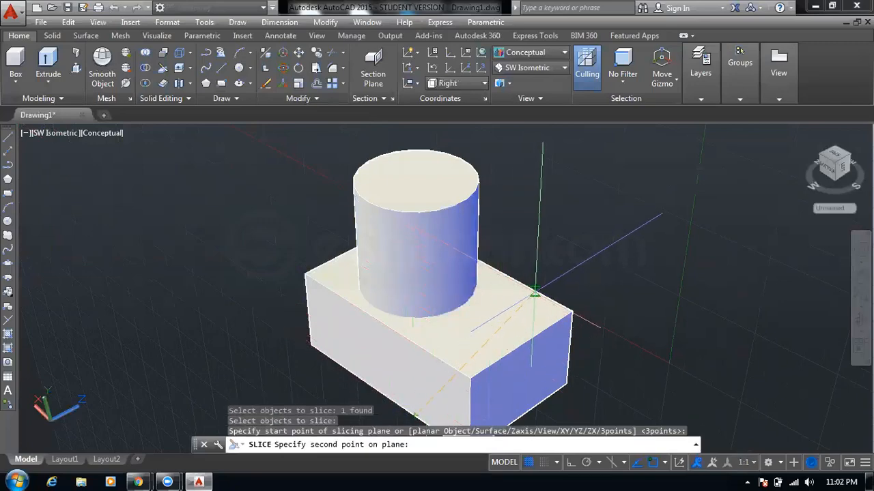
click(533, 293)
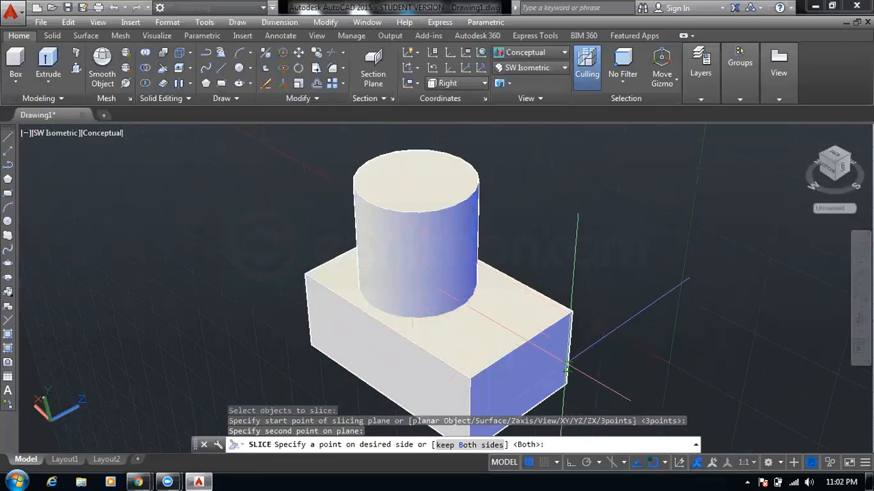
key(Return)
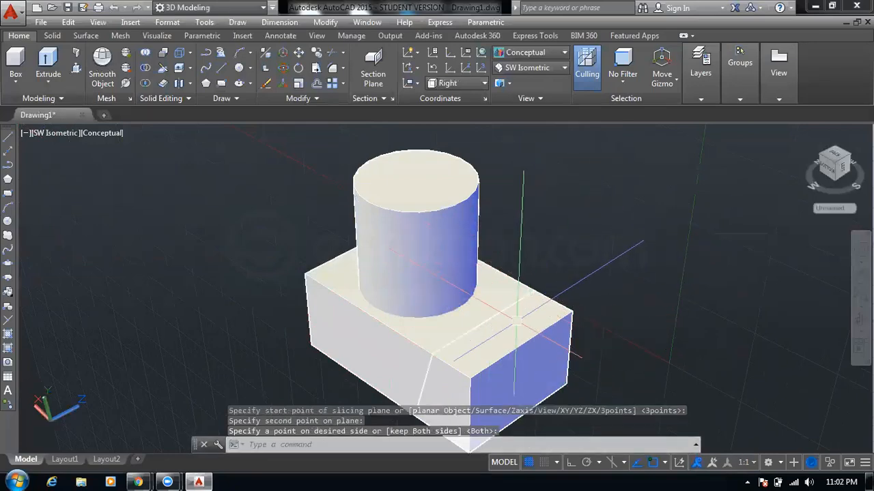
Erase the sliced-off end piece of the box and examine the slanted cut face
key(Escape)
key(Escape)
click(507, 333)
key(Delete)
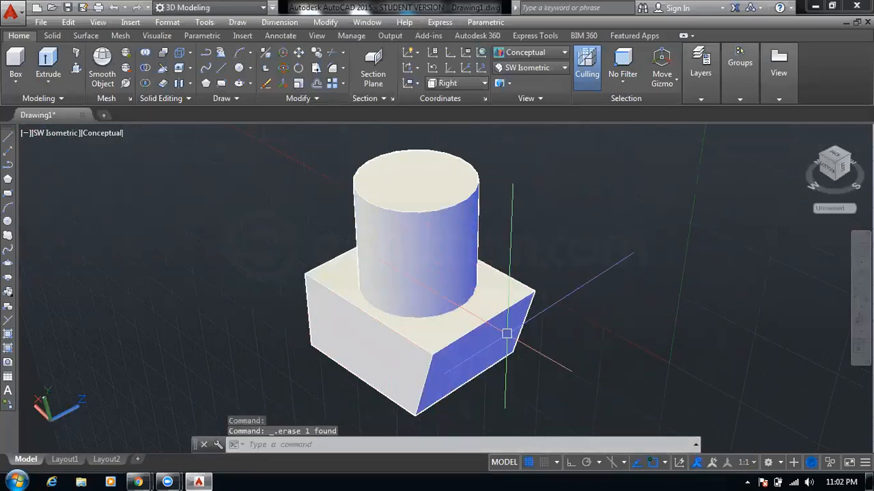
middle_drag(533, 285, 450, 249)
key(Escape)
key(Escape)
key(Escape)
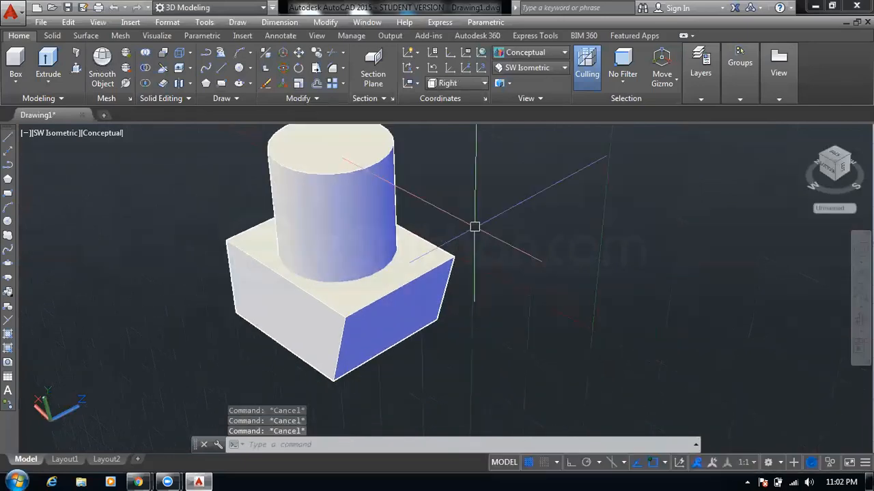
scroll(443, 293, up, 3)
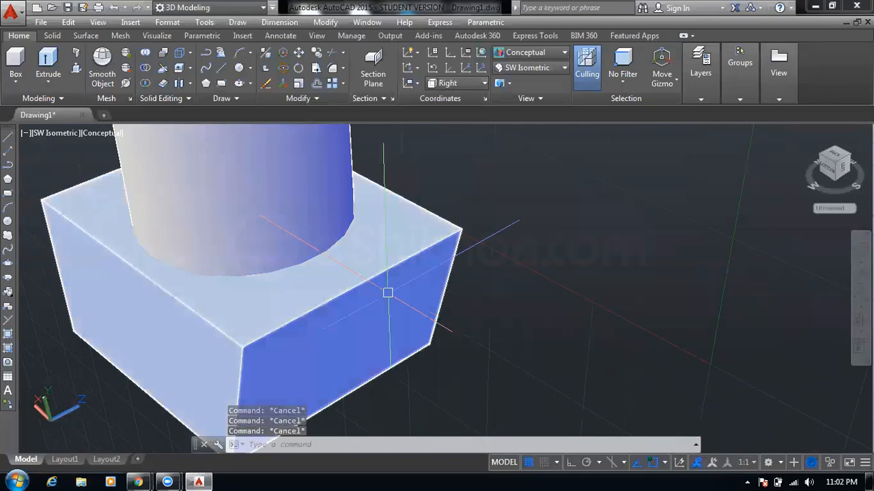
scroll(393, 290, down, 2)
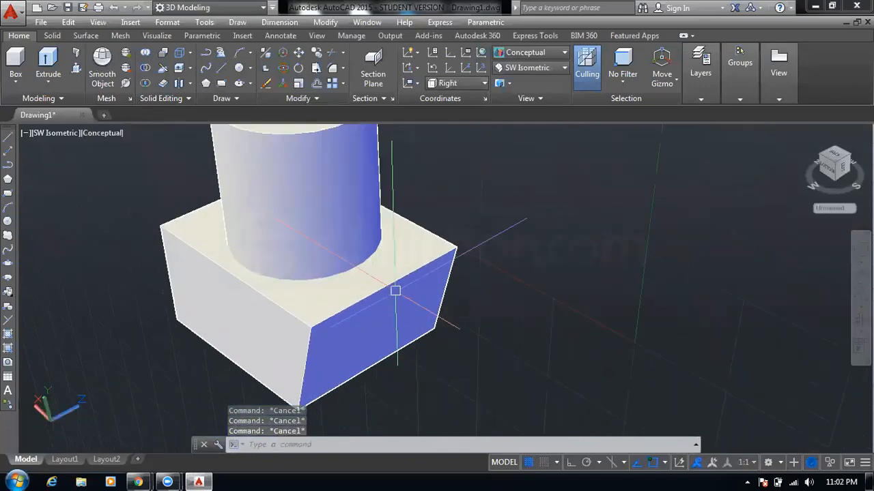
scroll(395, 291, down, 2)
scroll(404, 287, up, 2)
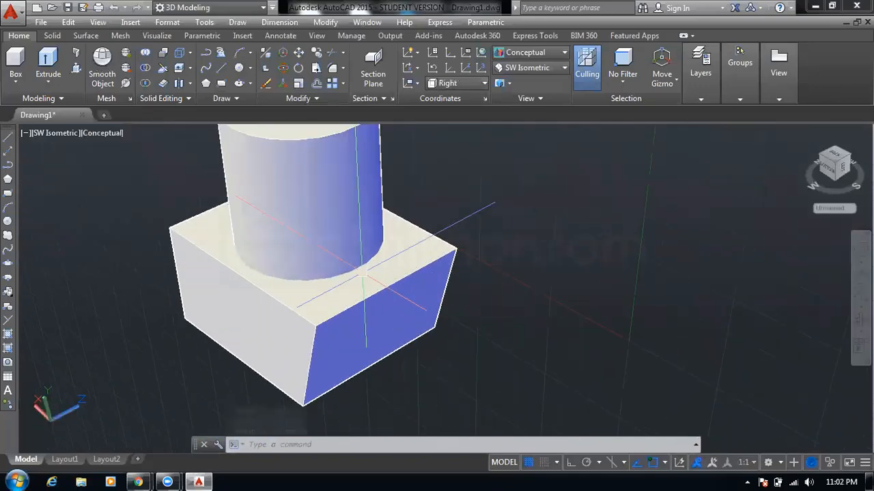
scroll(438, 275, down, 2)
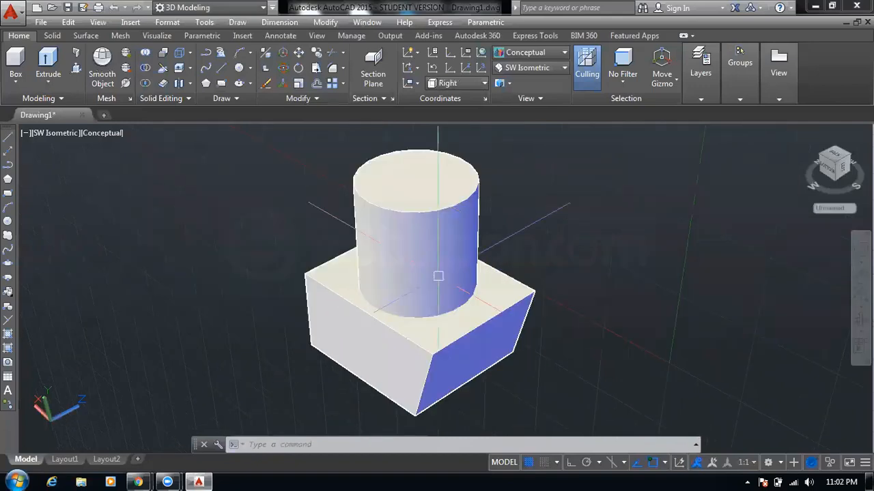
Undo the erasure of the box's end piece
key(ctrl+z)
key(Escape)
key(Escape)
key(Escape)
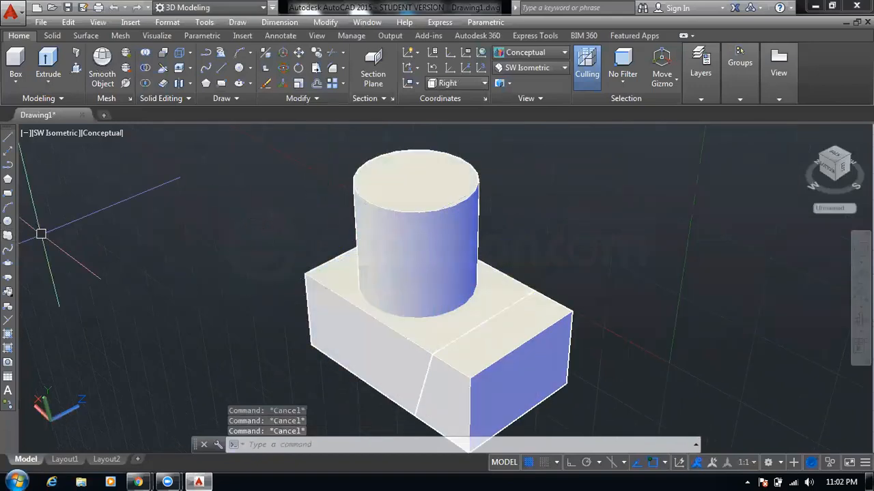
Try to slice the cylinder with a plane through two points on its opposite sides, about midway up
text(slice)
key(Return)
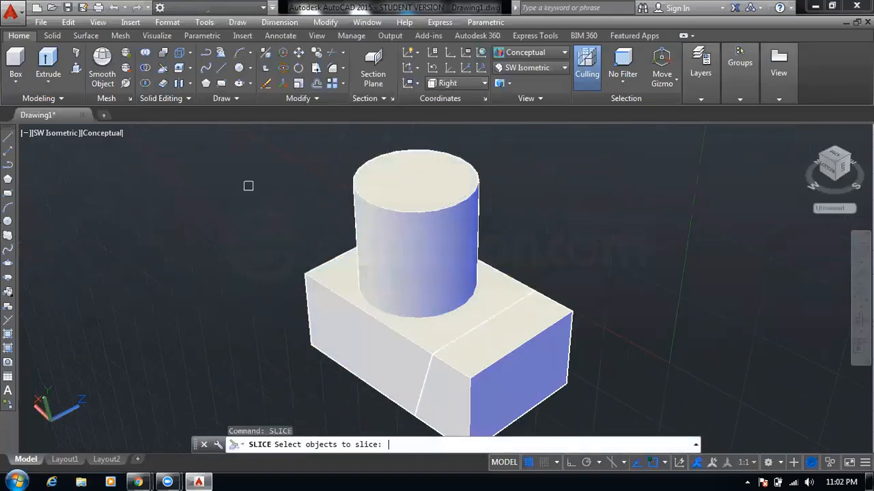
click(425, 217)
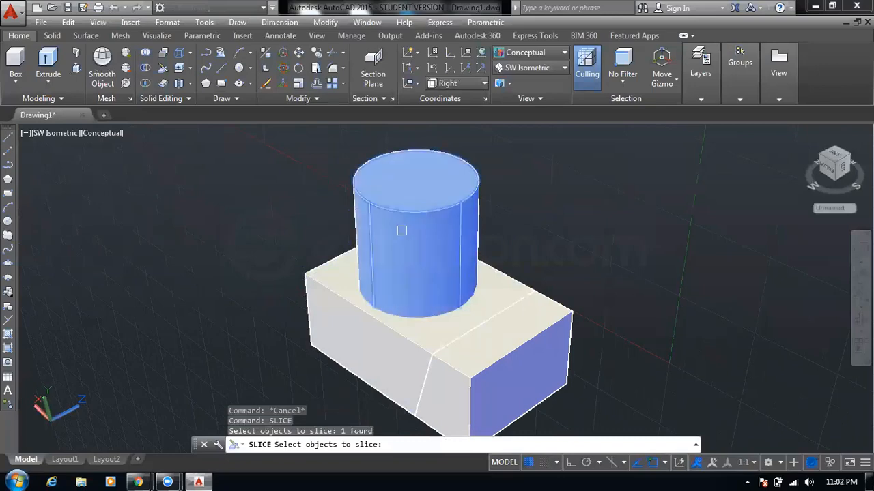
key(Return)
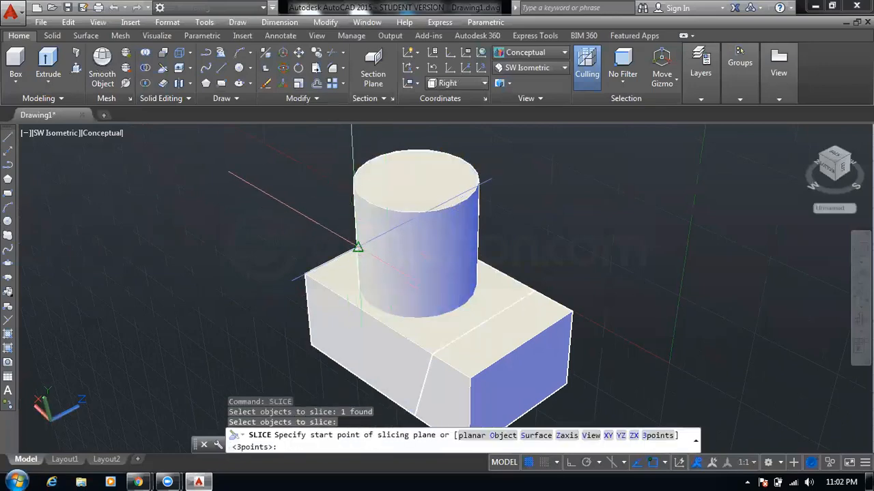
click(358, 247)
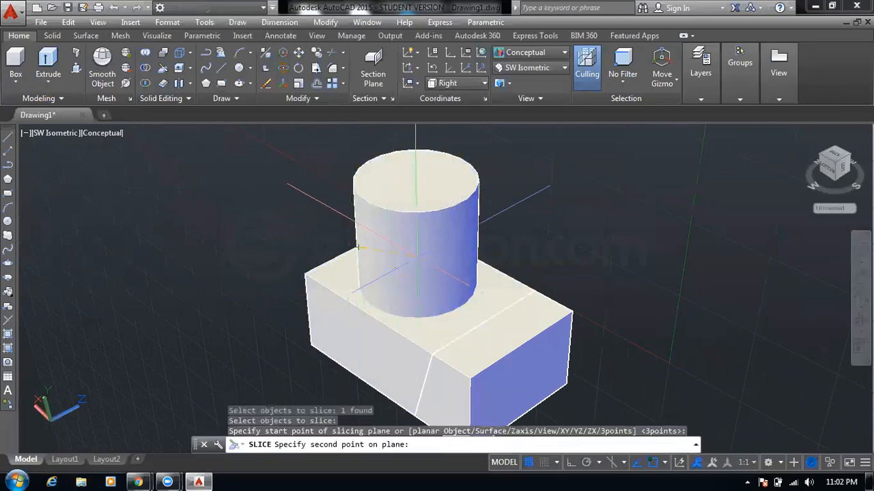
click(478, 235)
click(476, 234)
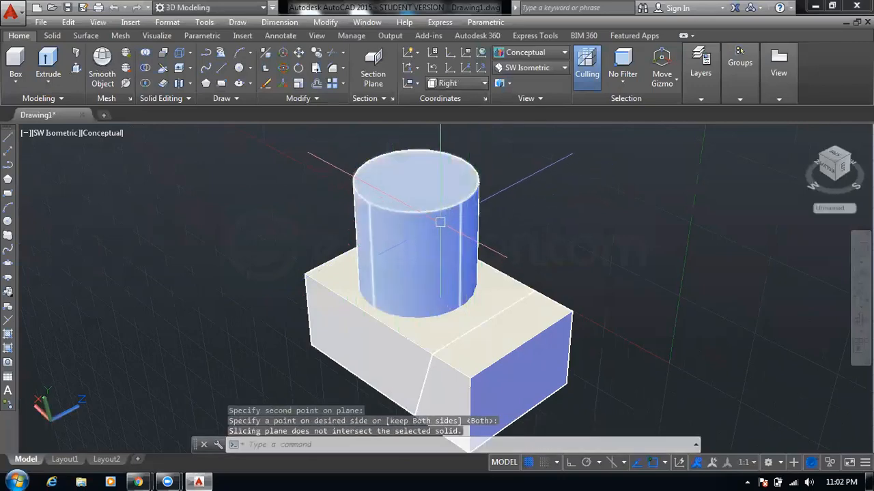
key(Escape)
key(Escape)
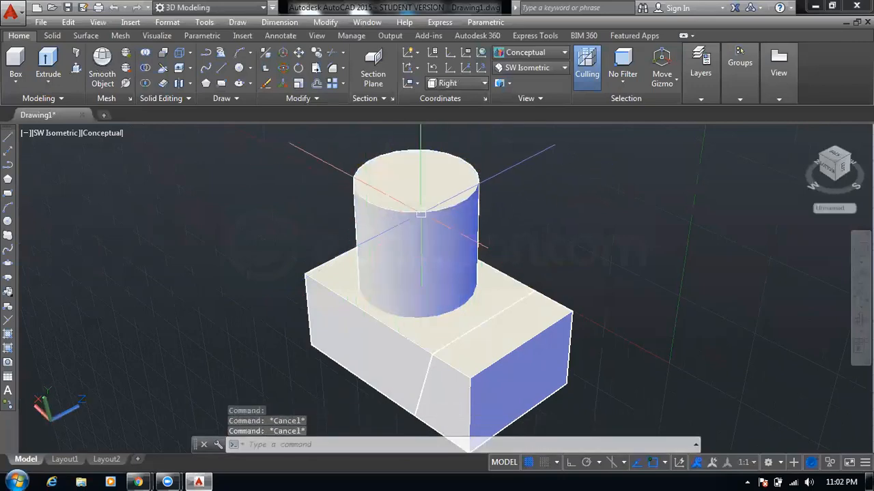
Switch the model from the isometric view to the Right view so the cylinder shows side-on
click(531, 64)
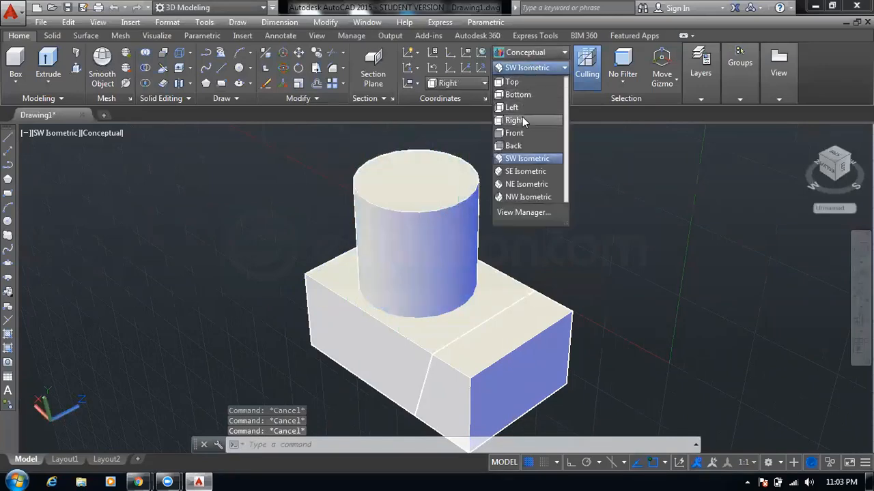
click(522, 119)
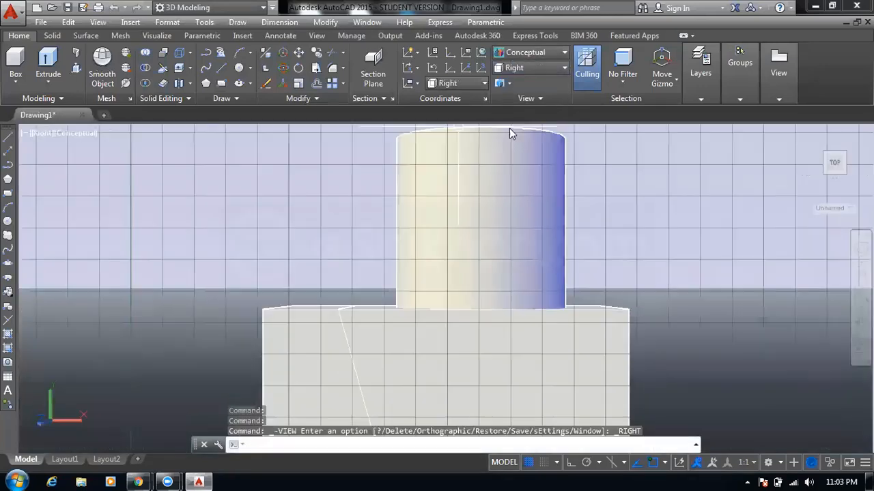
key(Escape)
key(Escape)
scroll(507, 201, down, 2)
middle_drag(511, 201, 378, 267)
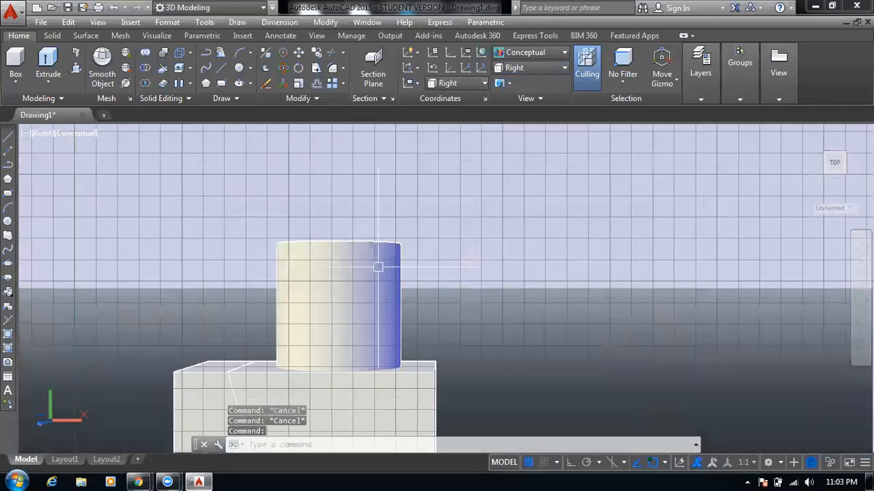
Slice the cylinder with a horizontal plane through points on its opposite sides, slightly below mid-height, keeping both sides
text(slic)
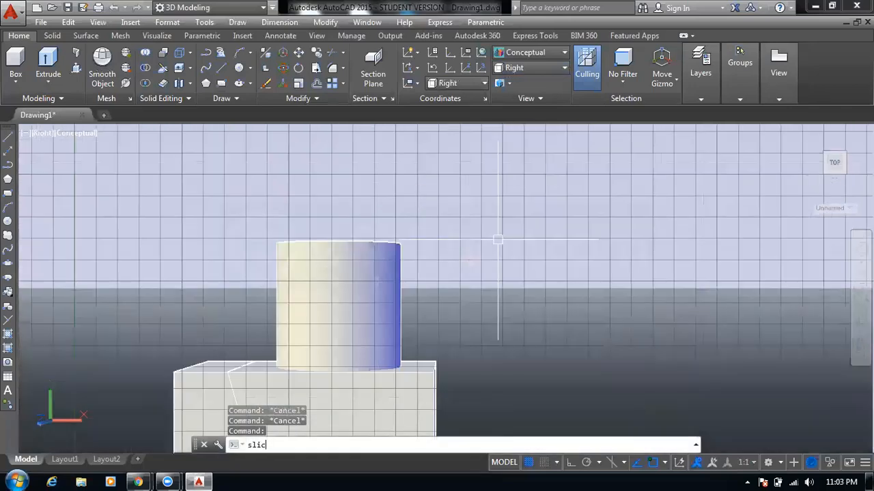
text(e)
key(Return)
click(380, 279)
key(Return)
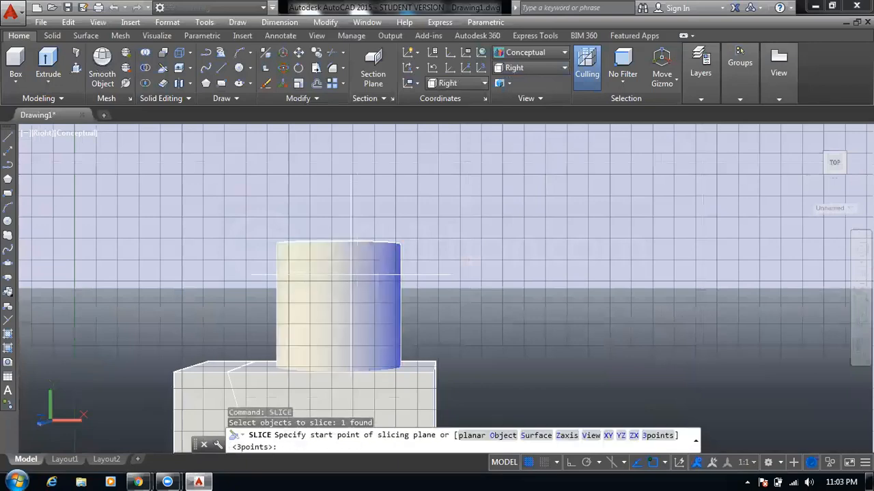
click(276, 315)
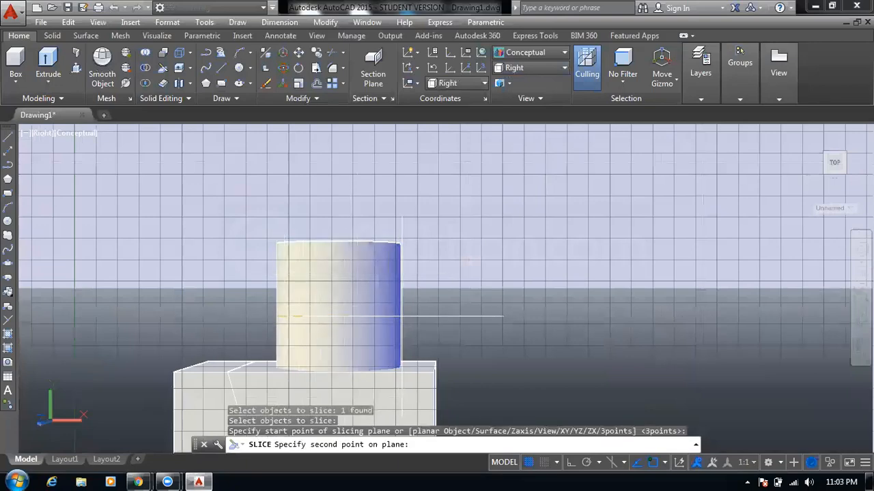
click(402, 317)
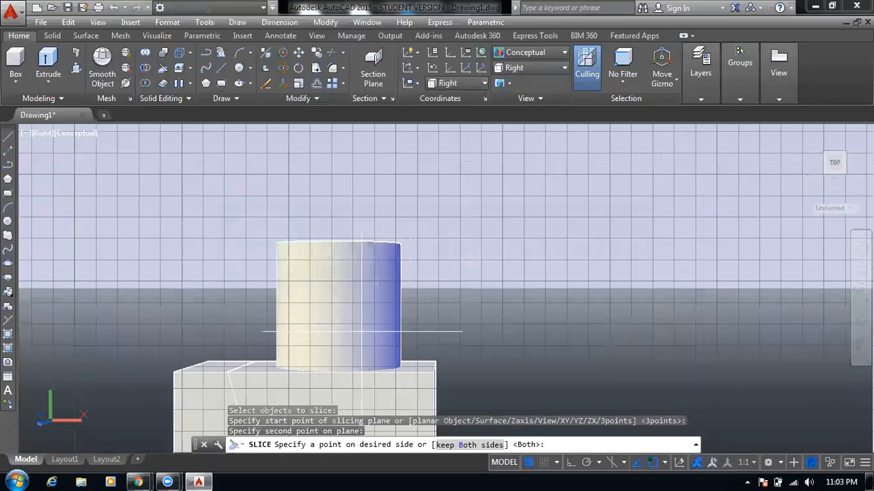
key(Return)
Erase the upper piece of the sliced cylinder and return to the SW Isometric view
click(370, 294)
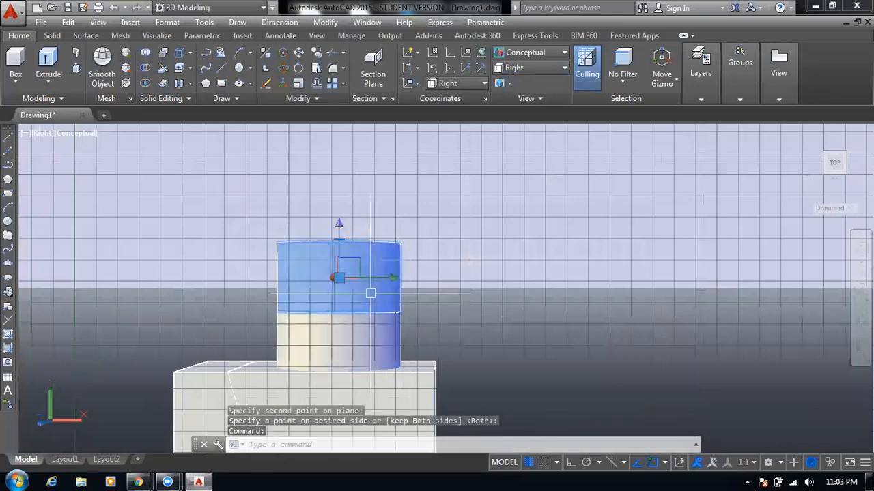
key(Delete)
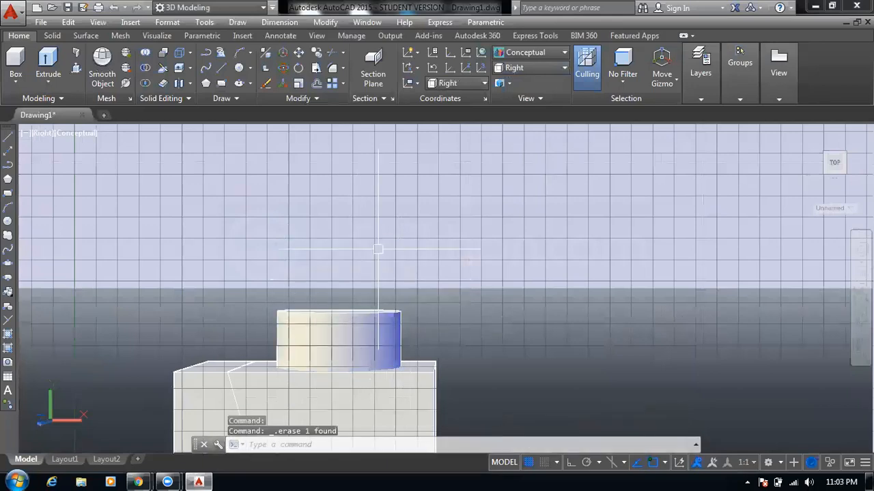
click(544, 68)
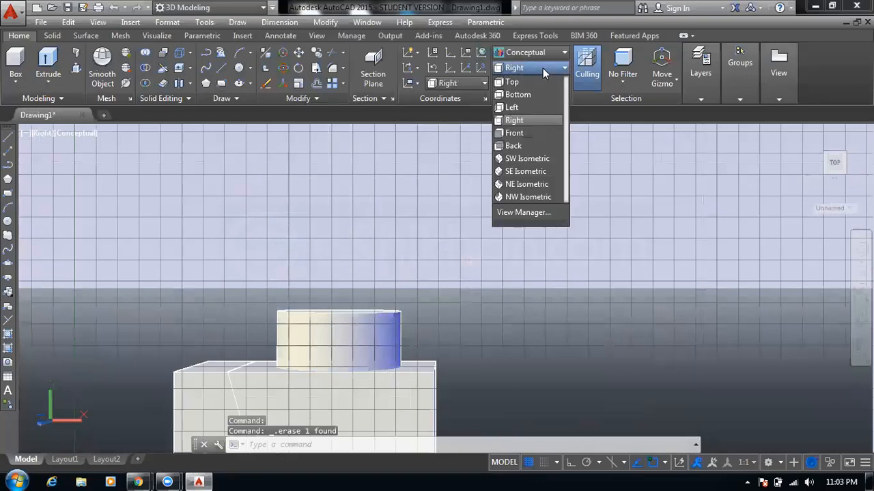
click(529, 159)
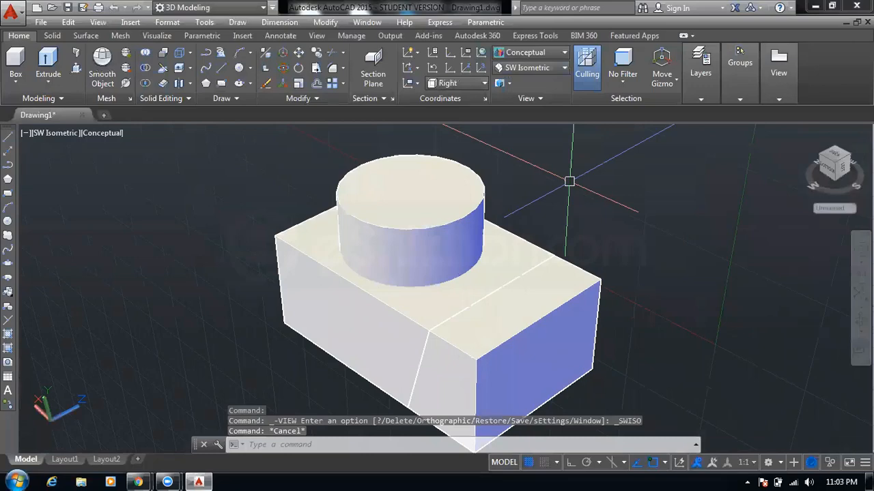
key(Escape)
key(Escape)
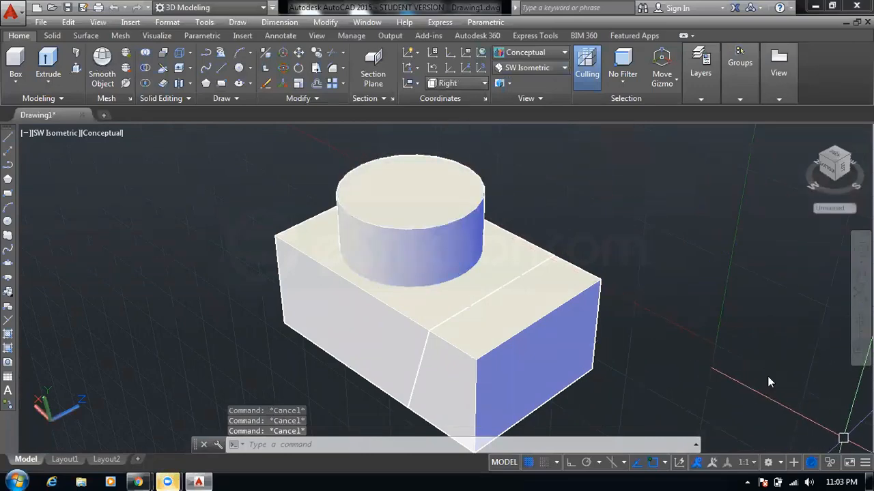
click(559, 327)
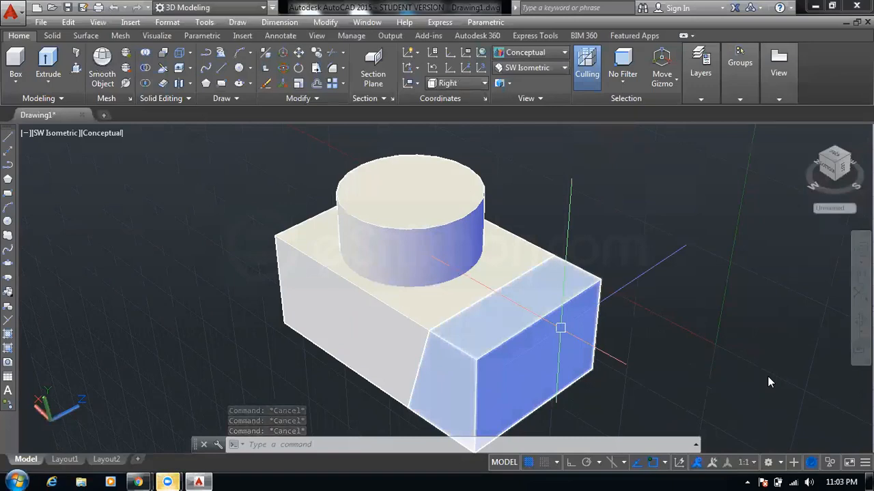
key(Escape)
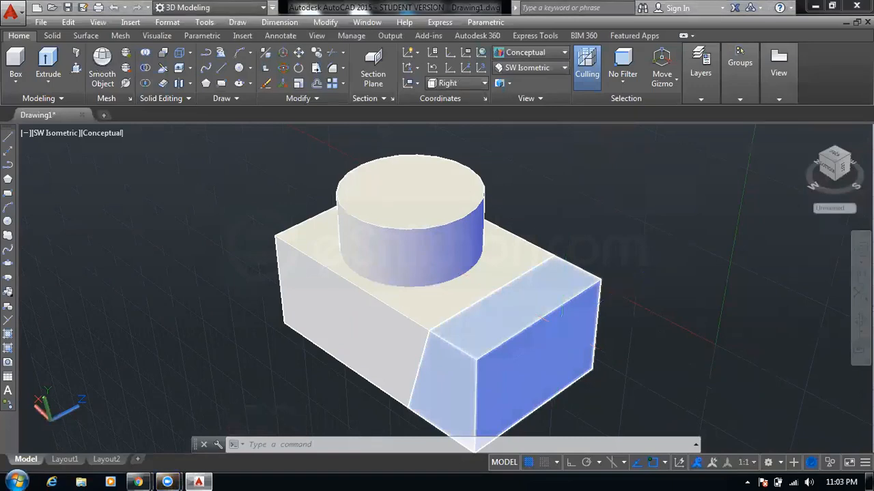
middle_drag(521, 273, 346, 258)
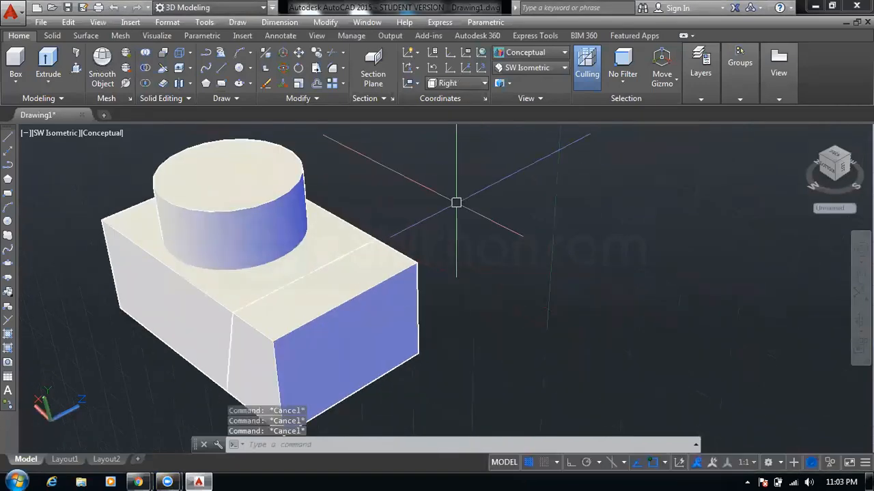
scroll(345, 209, down, 2)
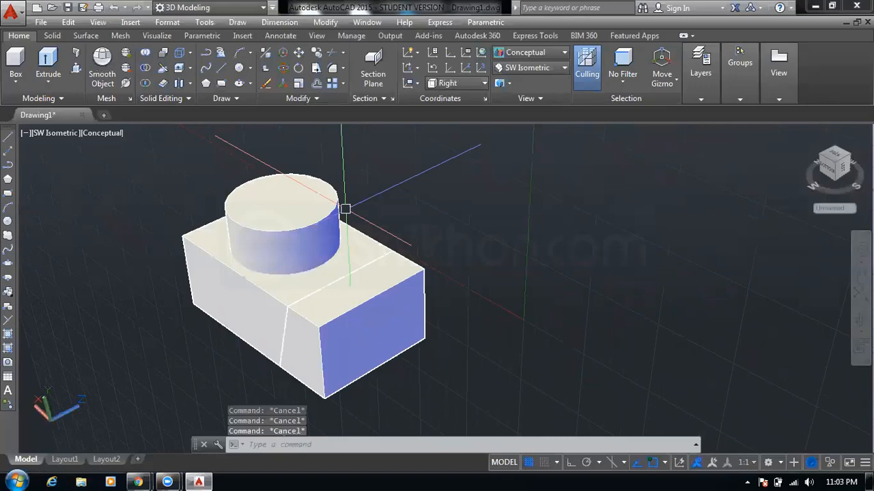
scroll(364, 203, up, 4)
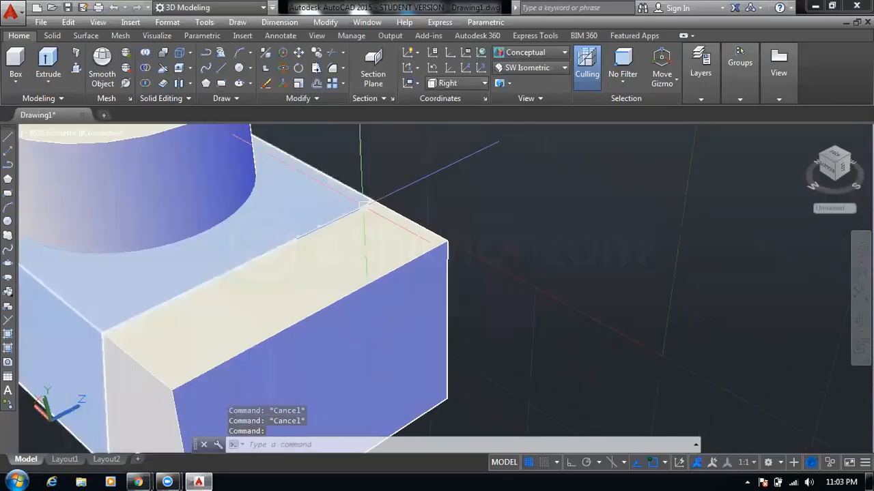
scroll(364, 204, down, 4)
scroll(374, 259, up, 2)
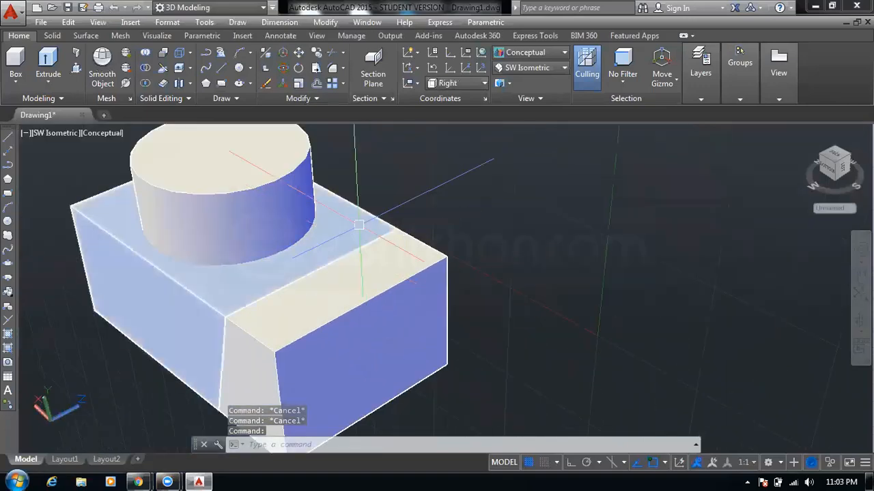
key(Escape)
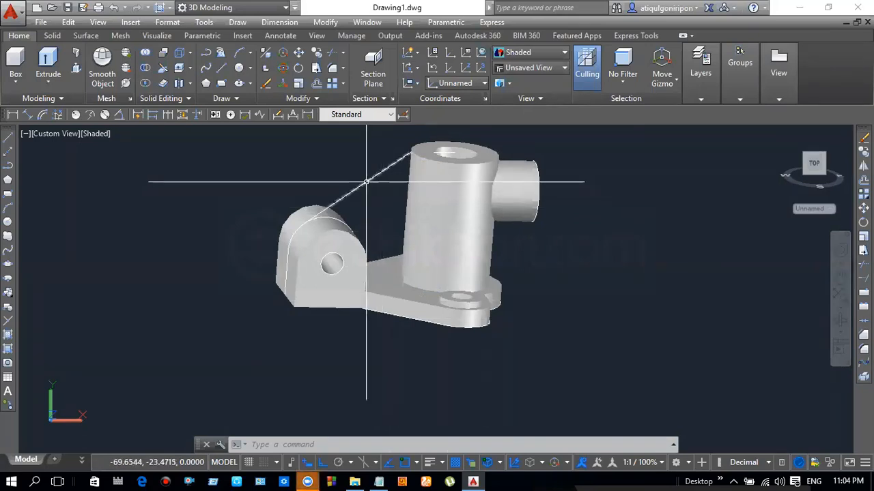
Set the visual style of the bracket model to 2D Wireframe
click(411, 162)
key(Return)
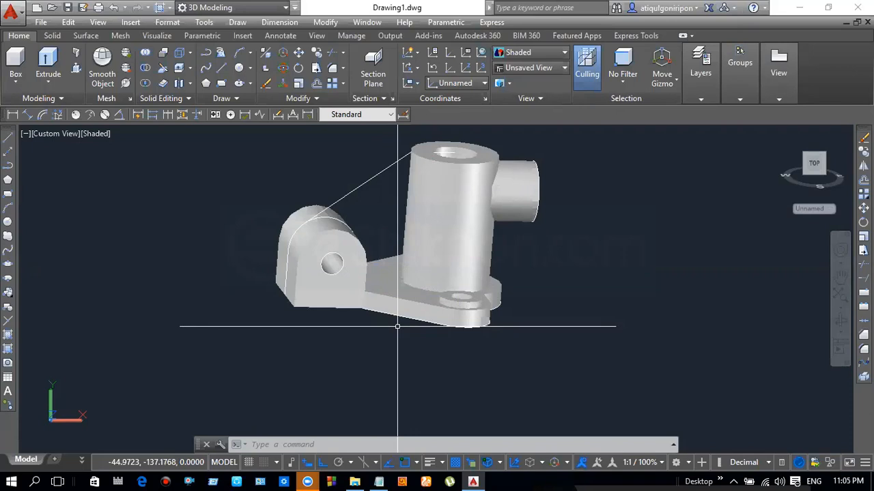
click(93, 138)
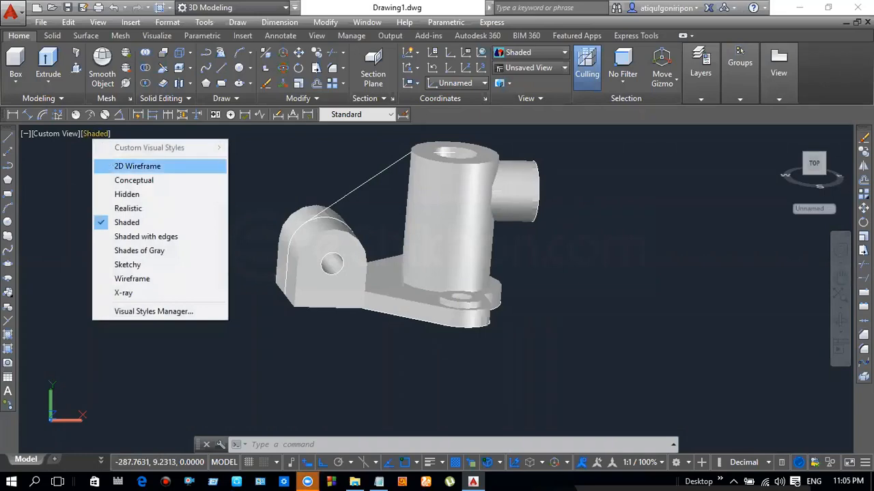
click(112, 165)
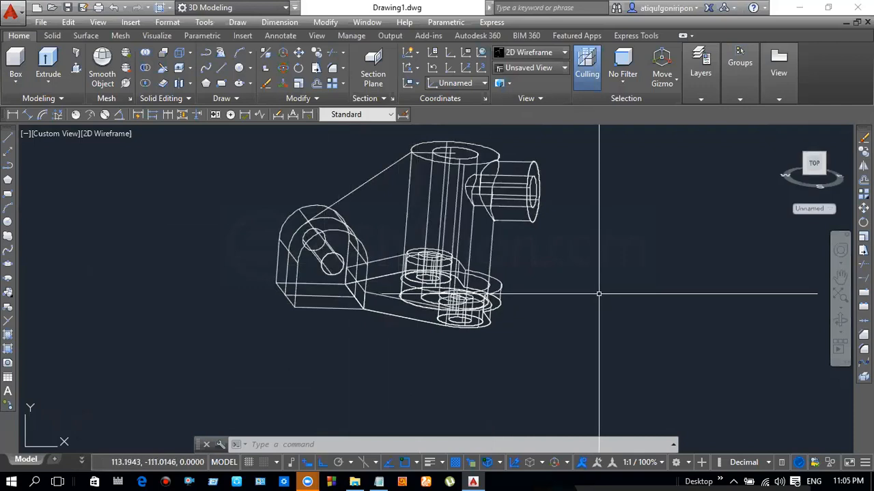
Open the screenshot image from the desktop in Photos and examine the bracket's dimensioned views
click(801, 13)
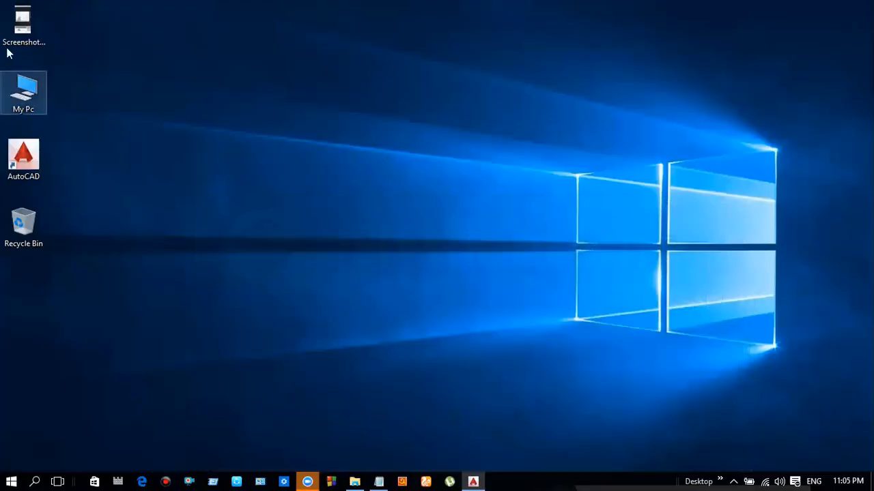
double_click(13, 43)
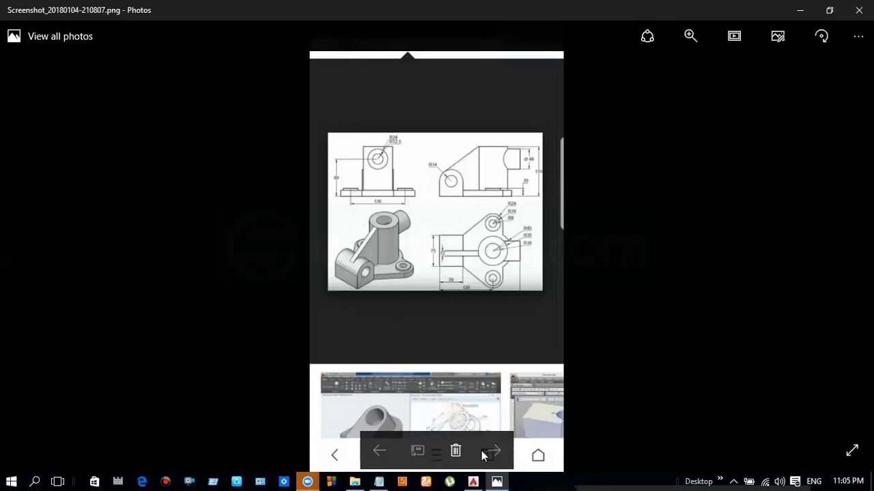
mouse_move(476, 478)
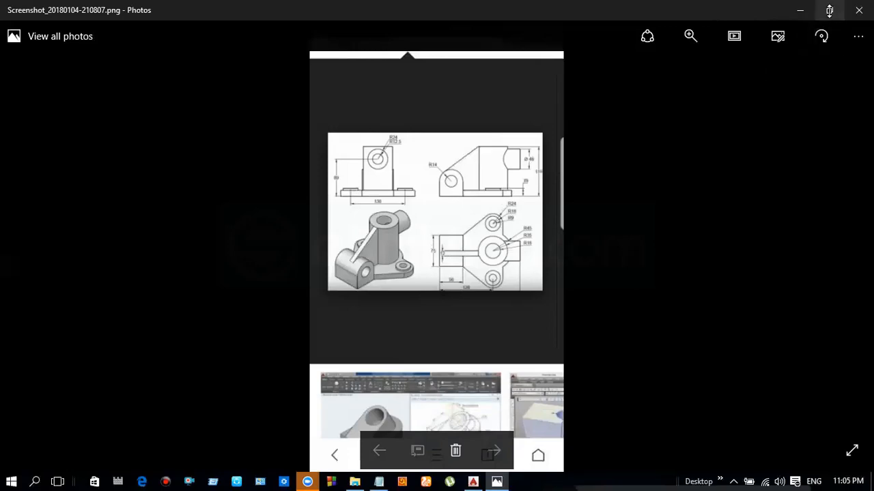
click(829, 10)
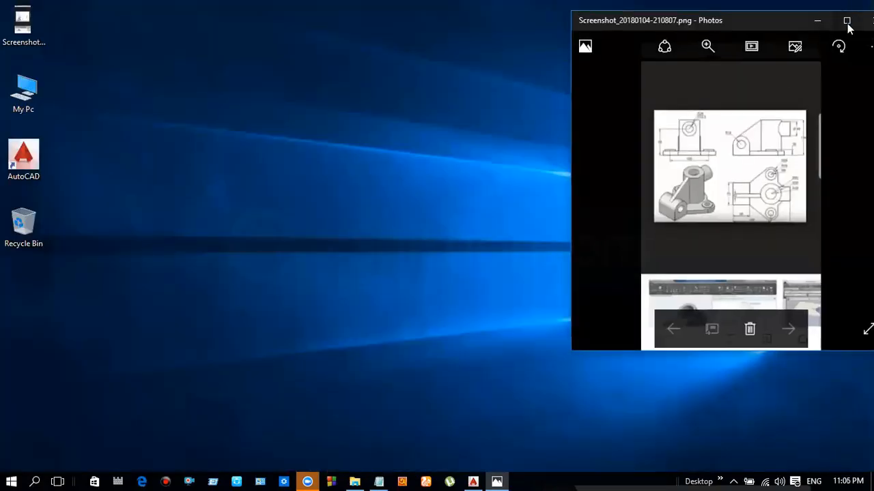
click(844, 20)
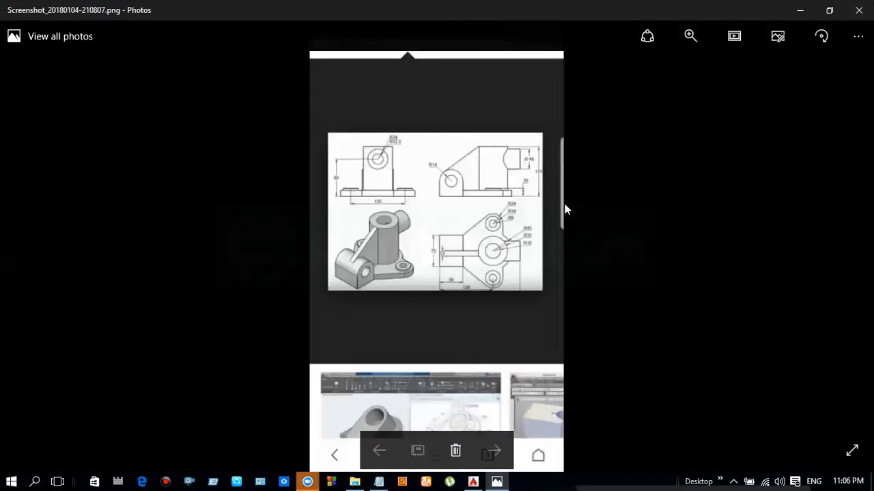
right_click(493, 238)
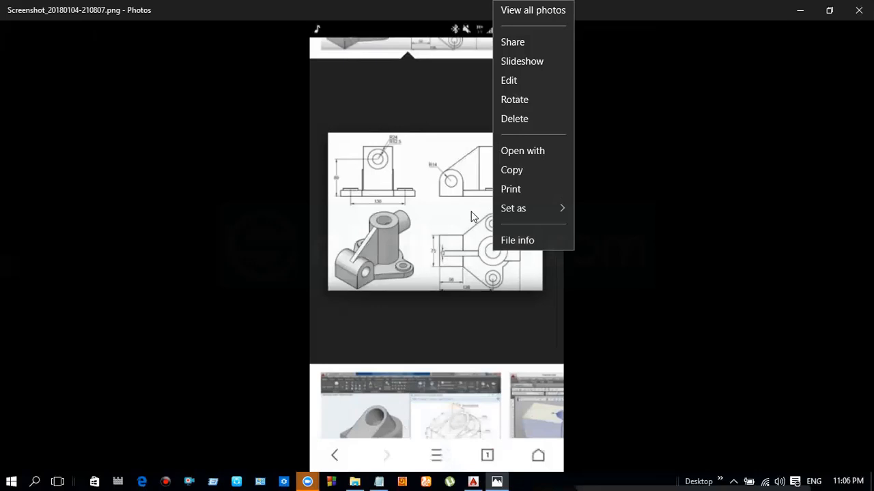
click(474, 217)
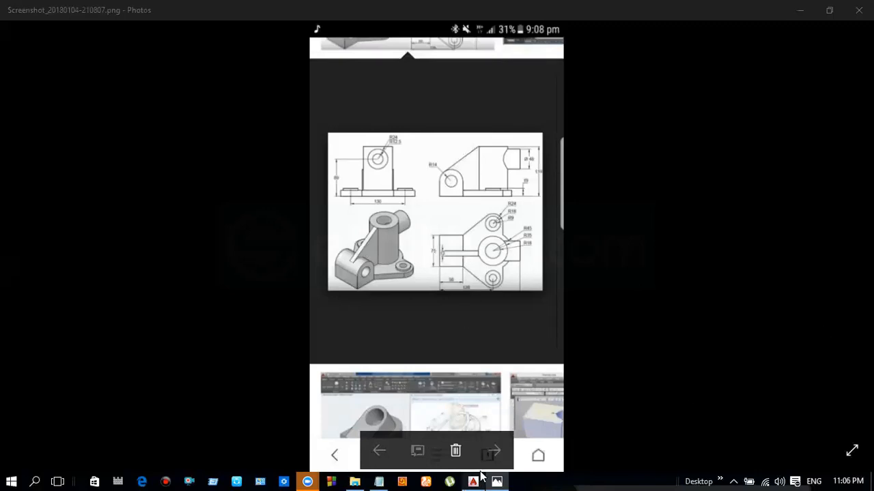
Switch back to the bracket drawing in AutoCAD and set its visual style to Shaded
mouse_move(479, 478)
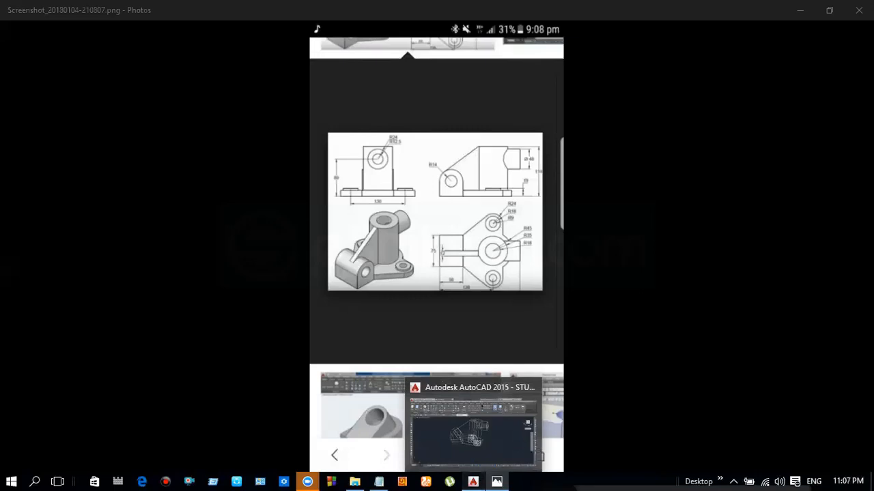
click(473, 430)
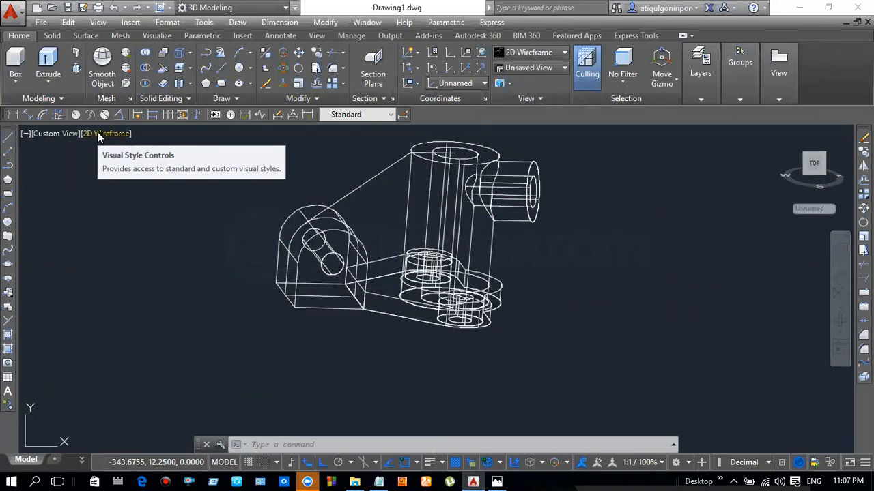
click(98, 134)
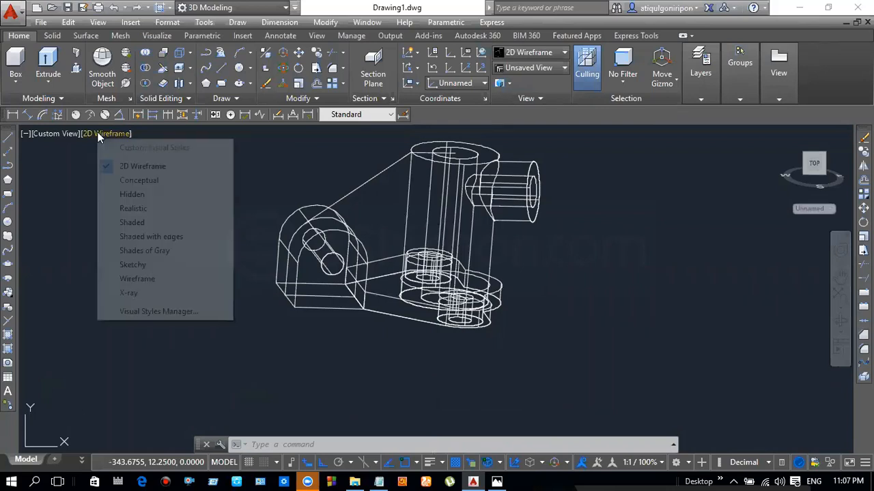
click(126, 220)
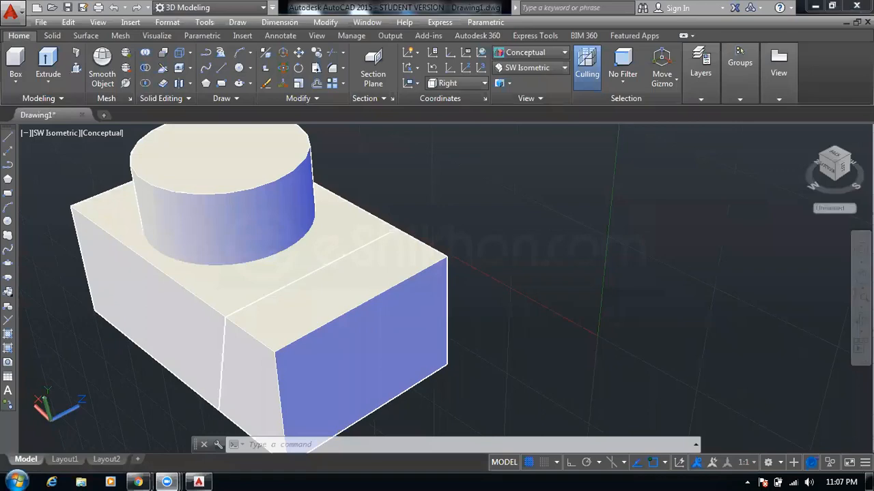
scroll(326, 233, down, 2)
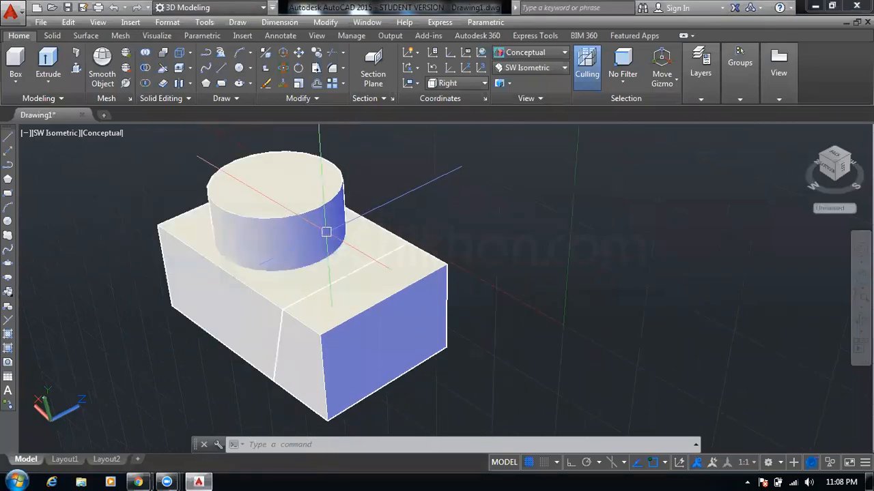
middle_drag(326, 232, 342, 229)
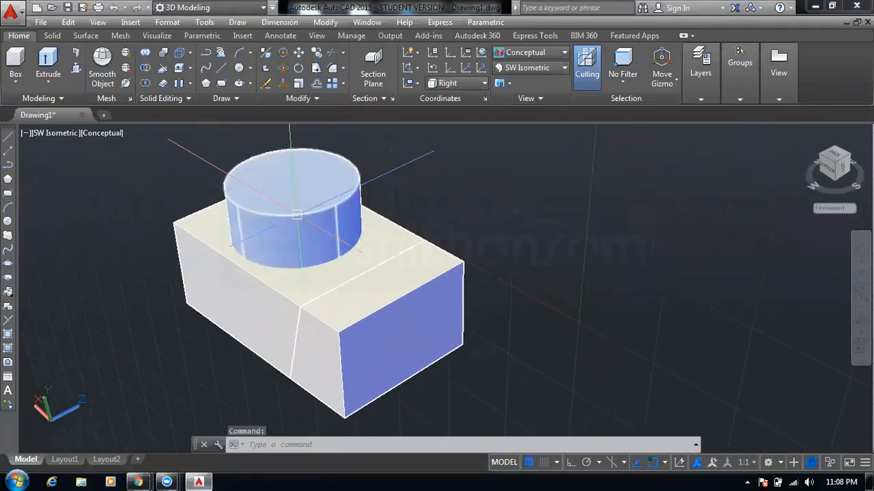
Switch the sliced box and cylinder model to the 2D Wireframe visual style and back to Conceptual
scroll(297, 214, up, 1)
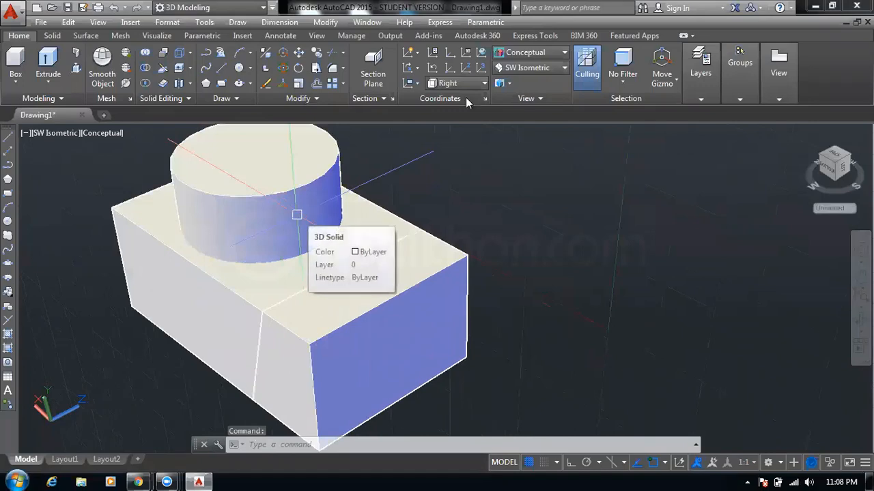
click(518, 67)
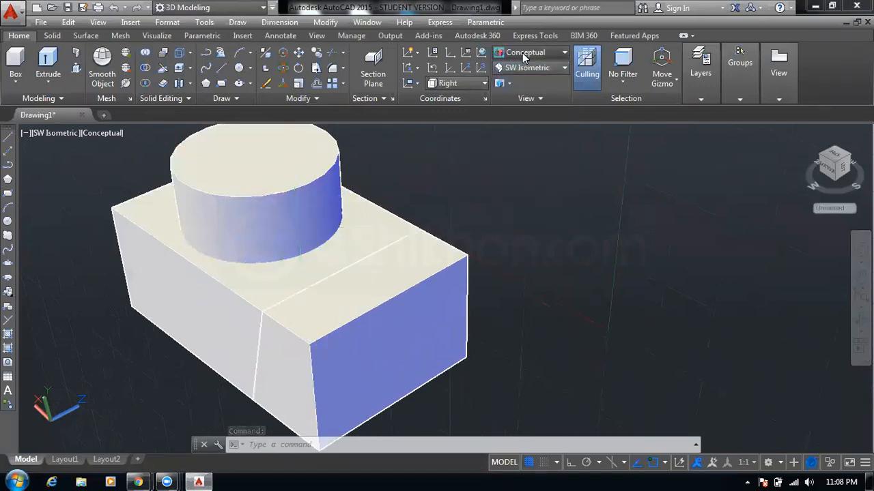
click(540, 53)
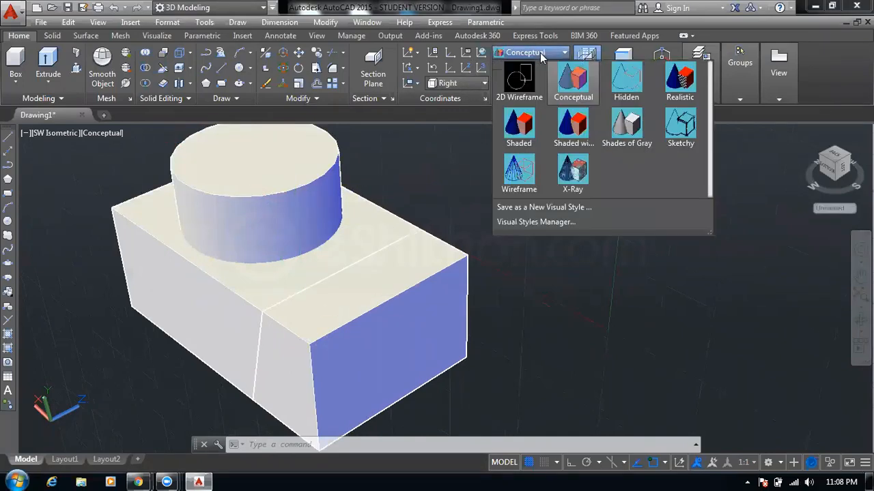
click(540, 53)
click(540, 53)
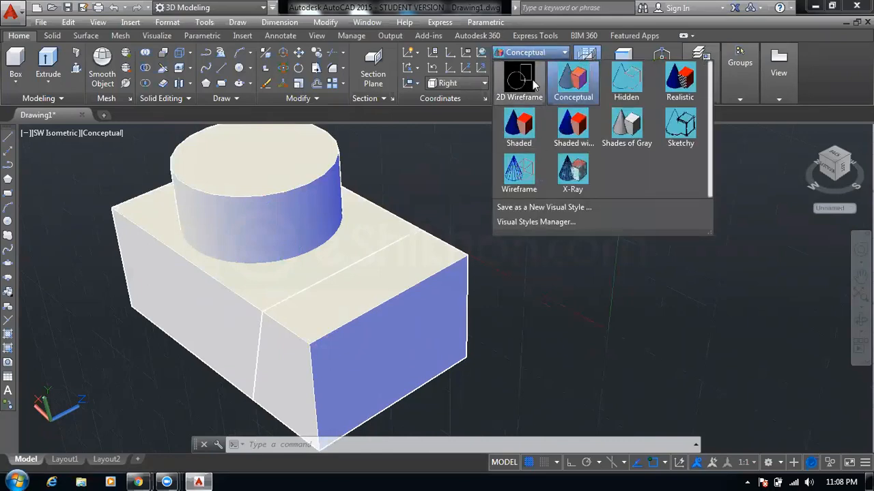
click(533, 83)
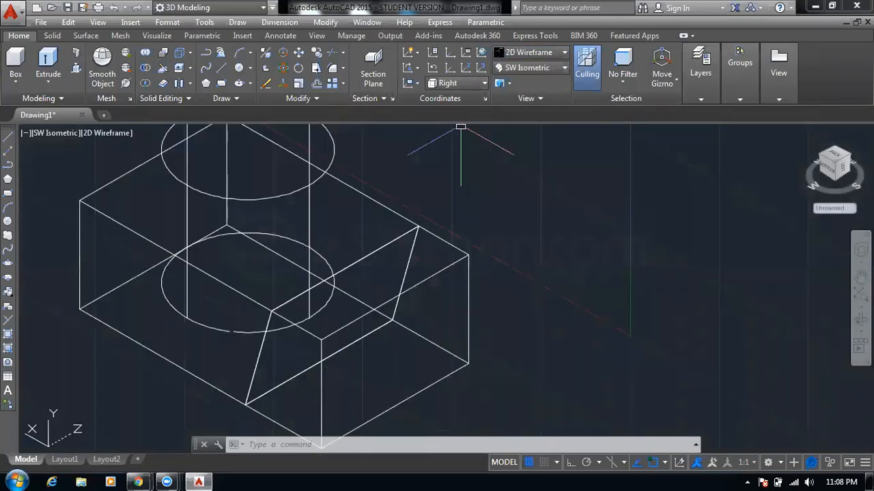
click(548, 52)
click(572, 81)
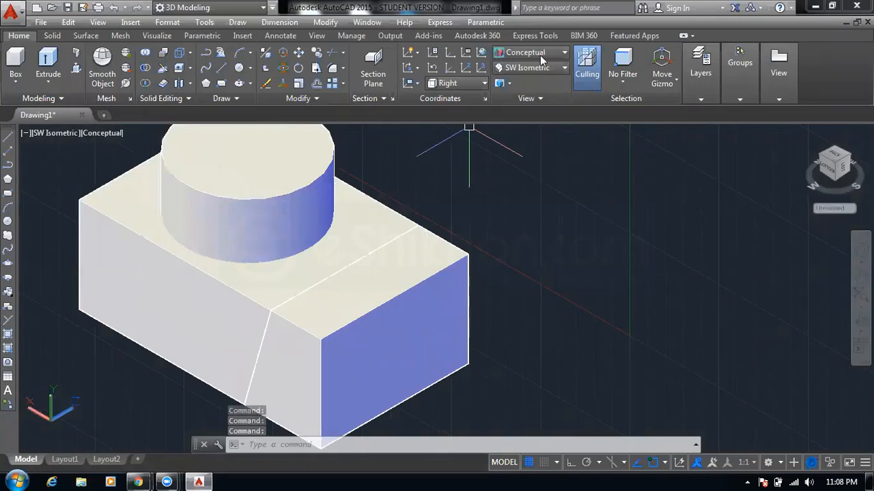
Erase the smaller end piece of the sliced box
click(552, 183)
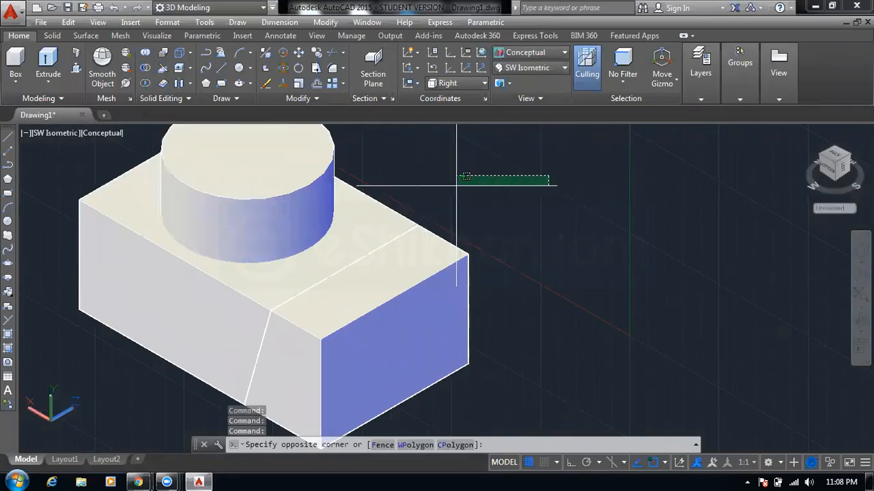
click(447, 254)
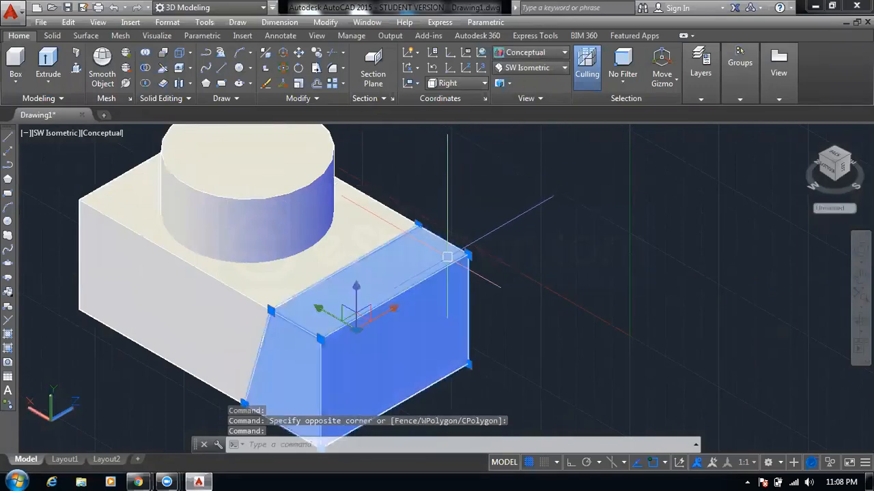
key(Delete)
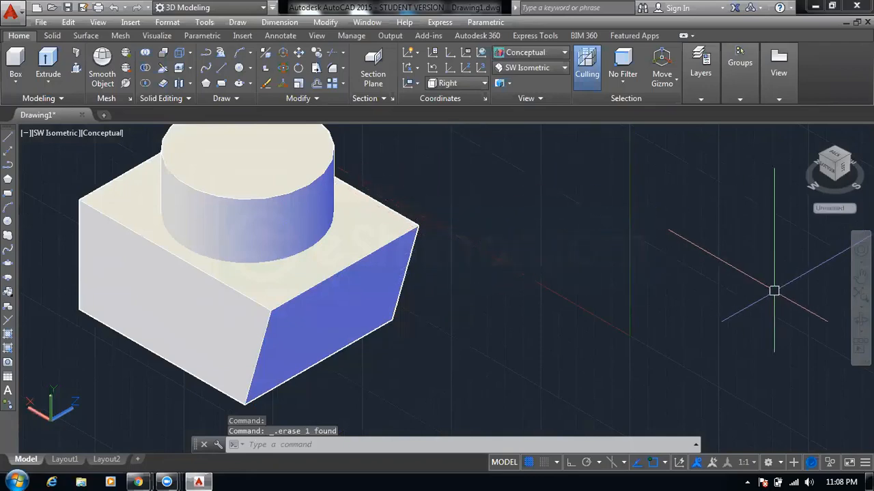
Orbit around the remaining box and cylinder to examine the slanted cut face from several sides, ending in the home view
click(860, 318)
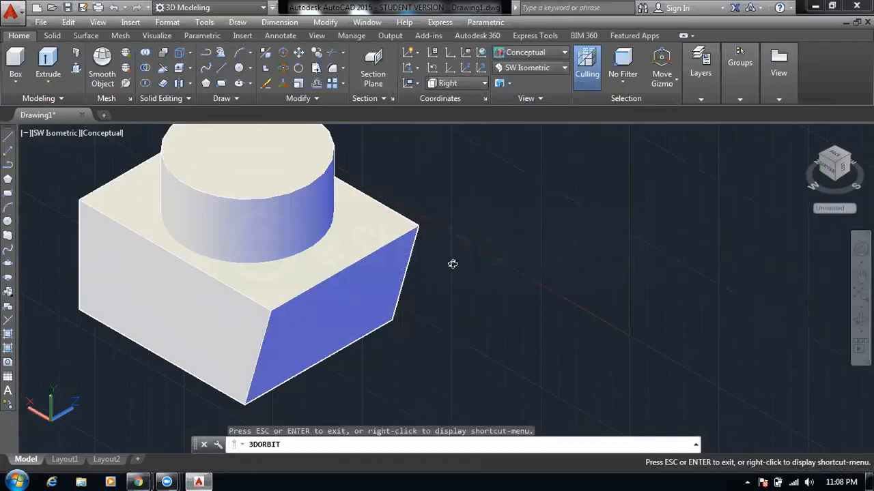
drag(452, 261, 479, 227)
drag(509, 178, 499, 282)
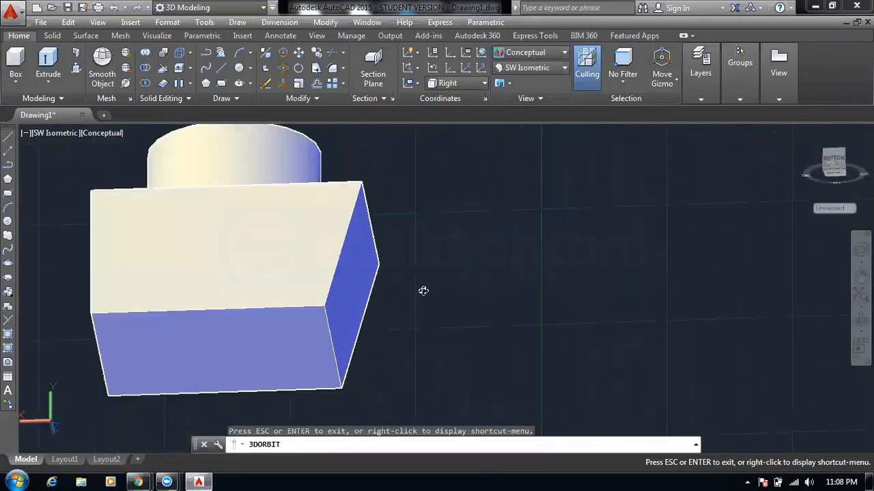
mouse_move(420, 338)
mouse_down()
mouse_move(389, 255)
mouse_move(425, 347)
mouse_up()
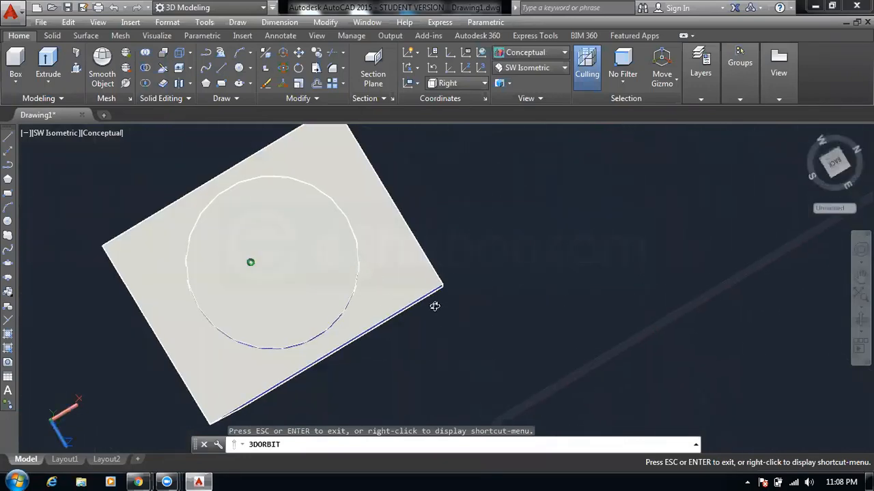
drag(345, 288, 350, 214)
drag(282, 305, 345, 280)
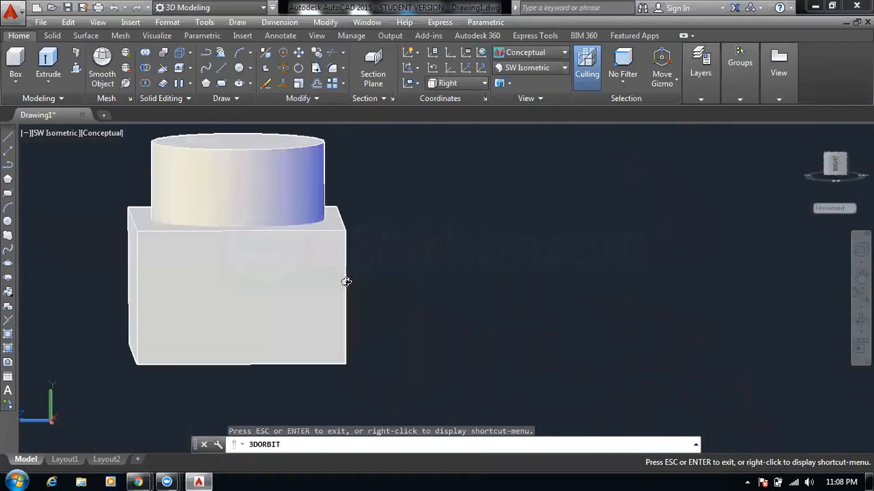
drag(406, 280, 384, 281)
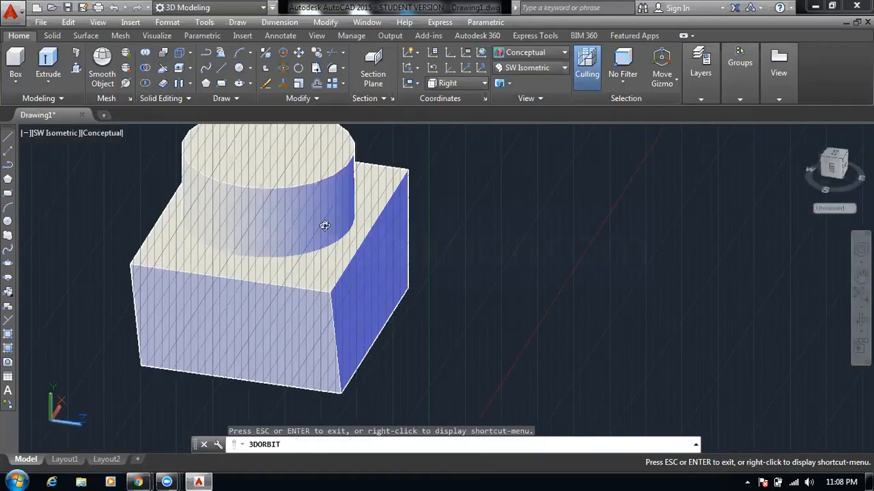
drag(666, 266, 784, 242)
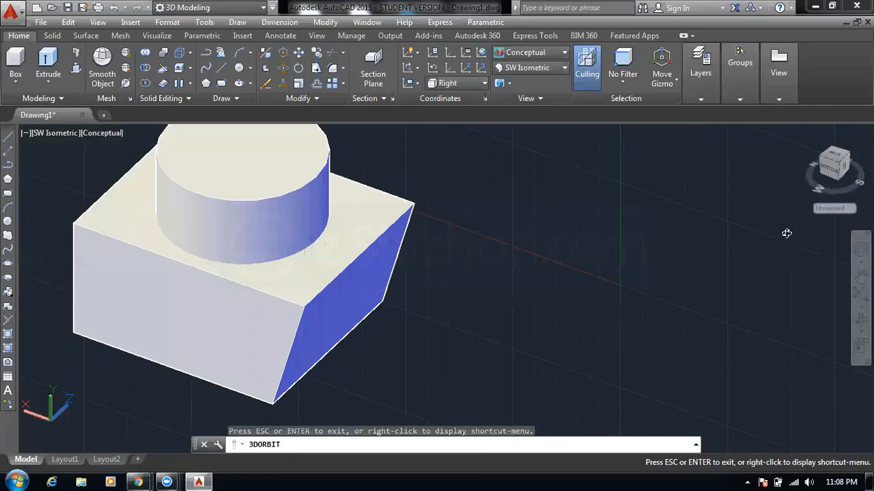
right_click(681, 196)
click(705, 203)
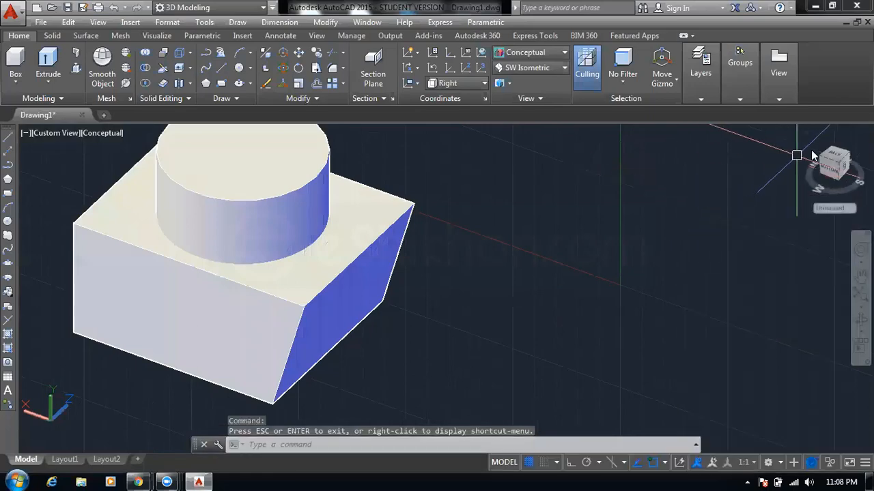
click(806, 133)
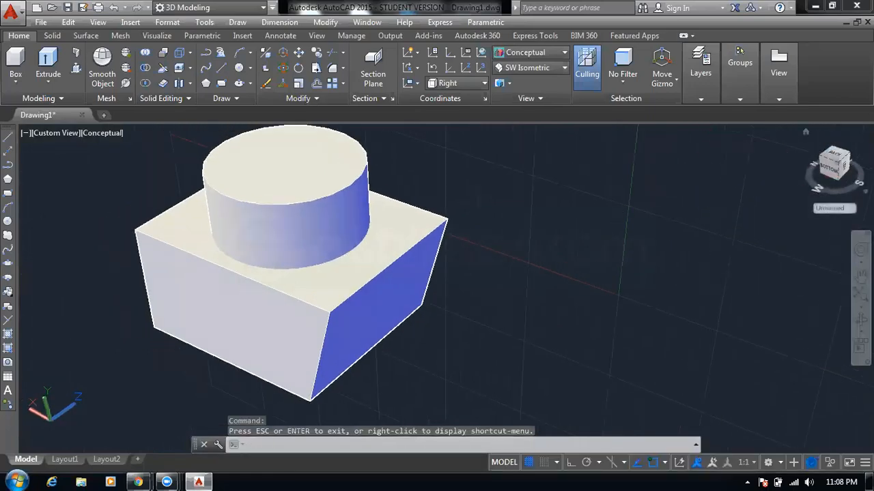
scroll(469, 251, up, 1)
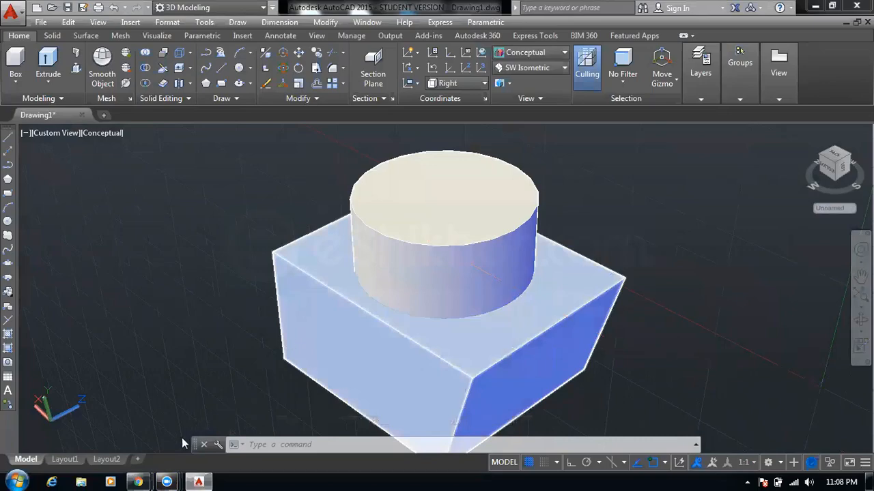
Switch to the Chrome window with the new tab, open eshikhon.com in it and close the aae6.su.edu.bd tab
mouse_move(138, 482)
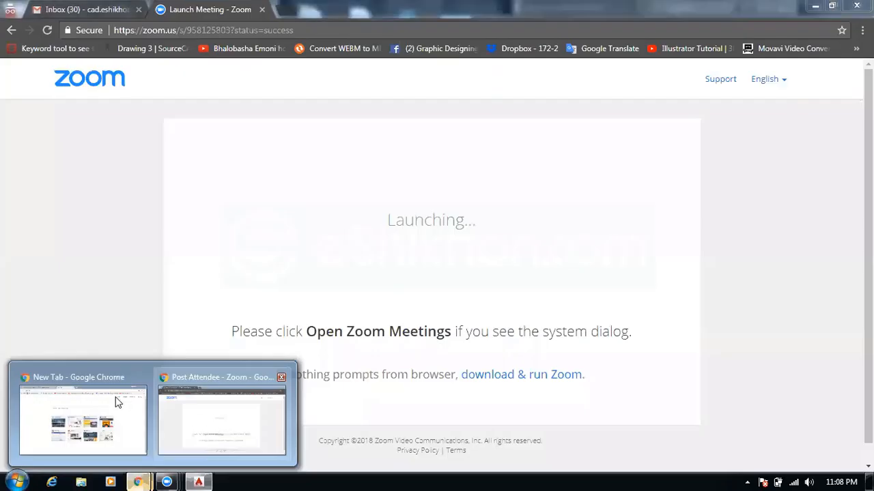
click(116, 403)
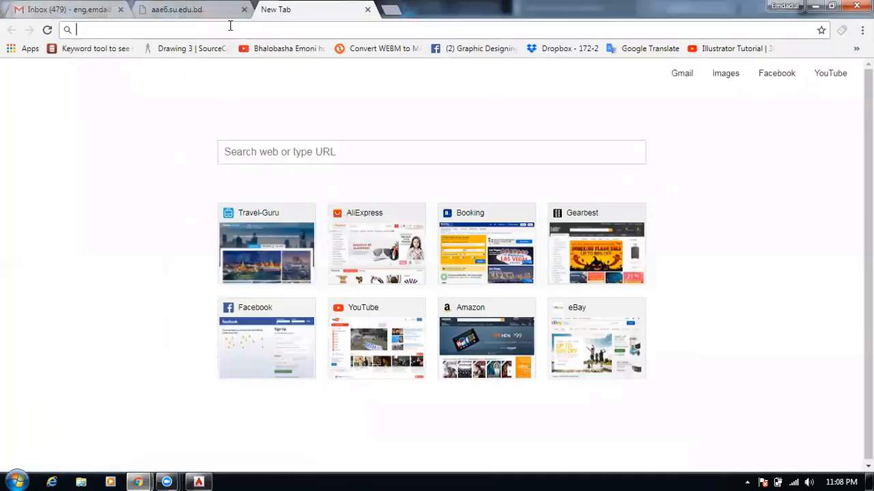
text(eshi)
key(Return)
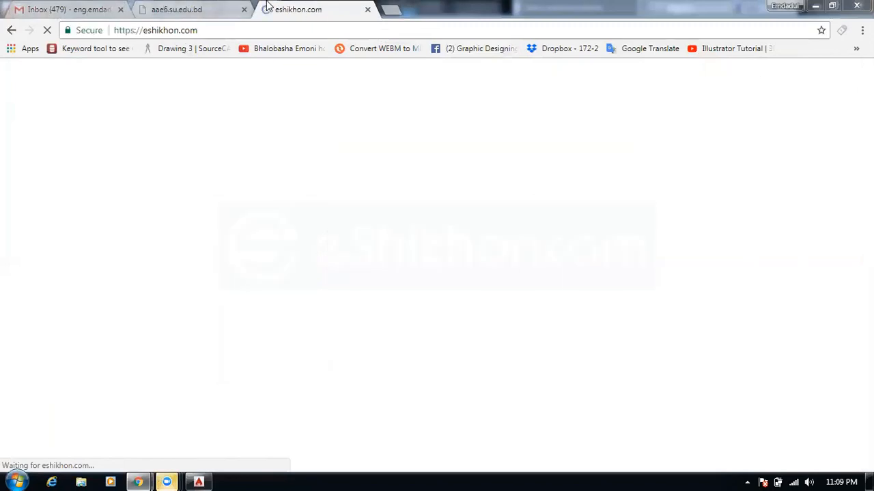
click(244, 10)
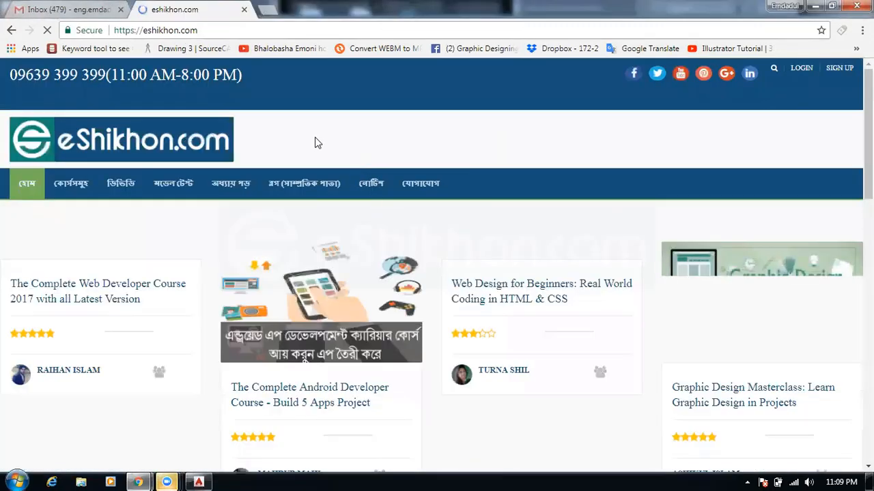
Look through the course listings on the eShikhon home page down to the AutoDesk AutoCad 2D and 3D course
scroll(317, 142, down, 1)
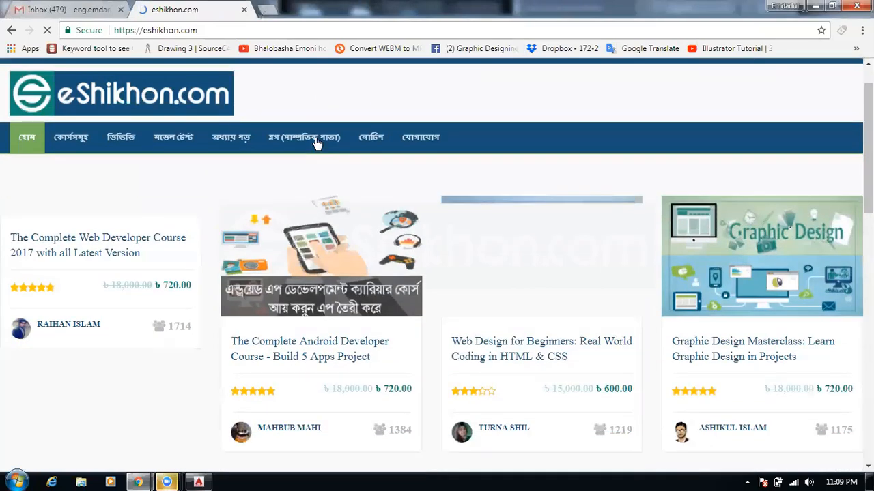
scroll(447, 214, down, 2)
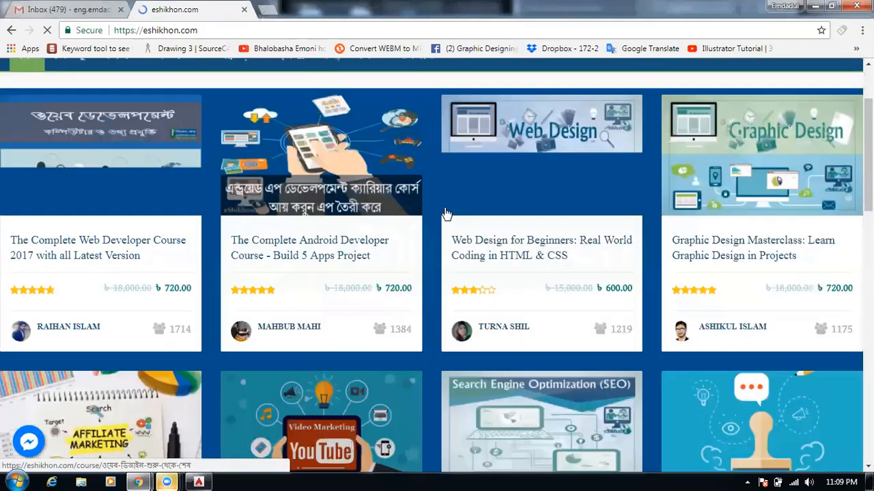
scroll(445, 214, down, 1)
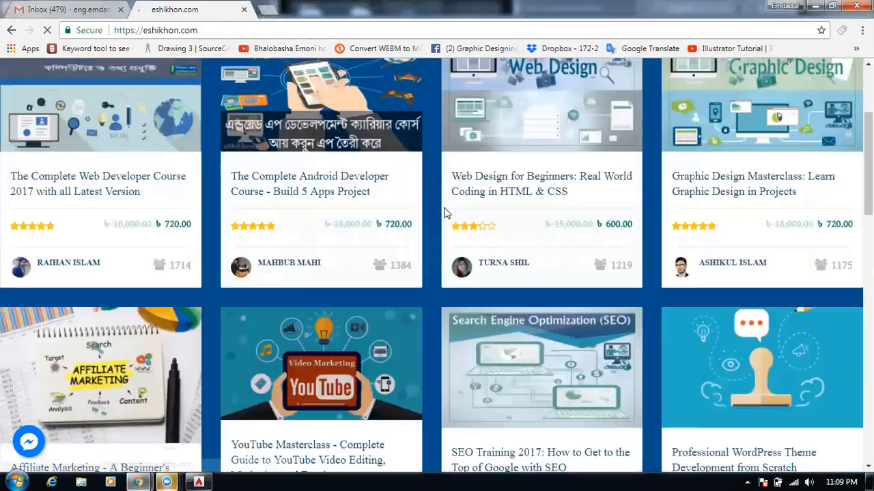
scroll(444, 214, down, 2)
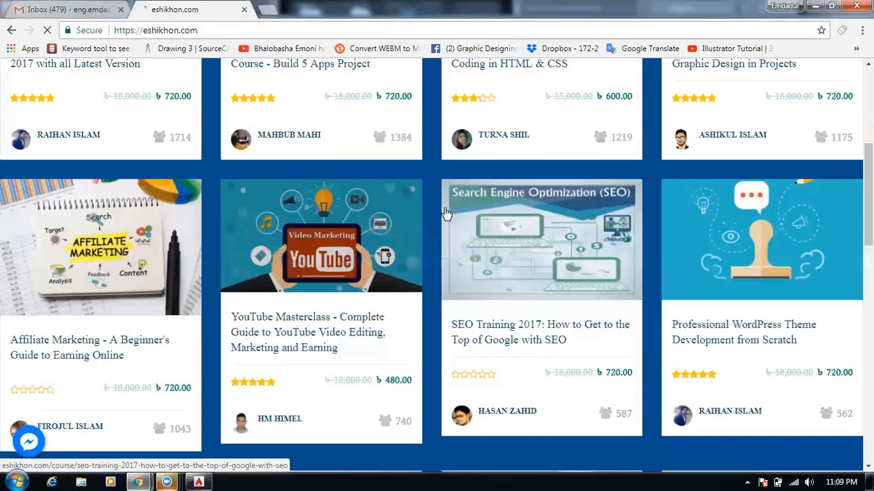
scroll(445, 215, down, 3)
scroll(445, 214, down, 1)
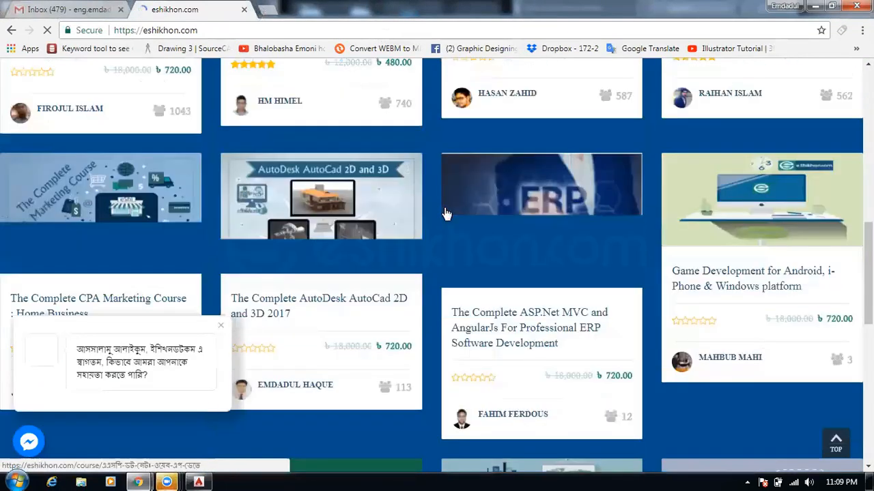
scroll(444, 214, down, 1)
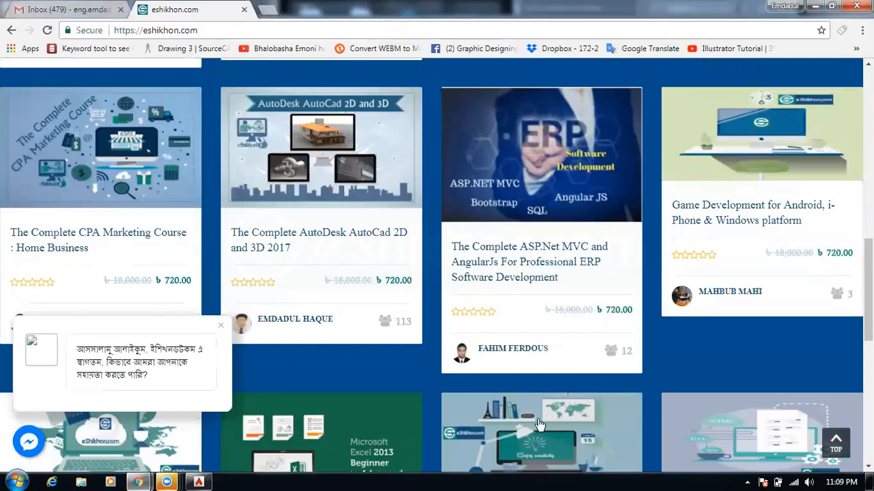
Examine the student count and discounted price on the AutoDesk AutoCad 2D and 3D 2017 course card
double_click(401, 320)
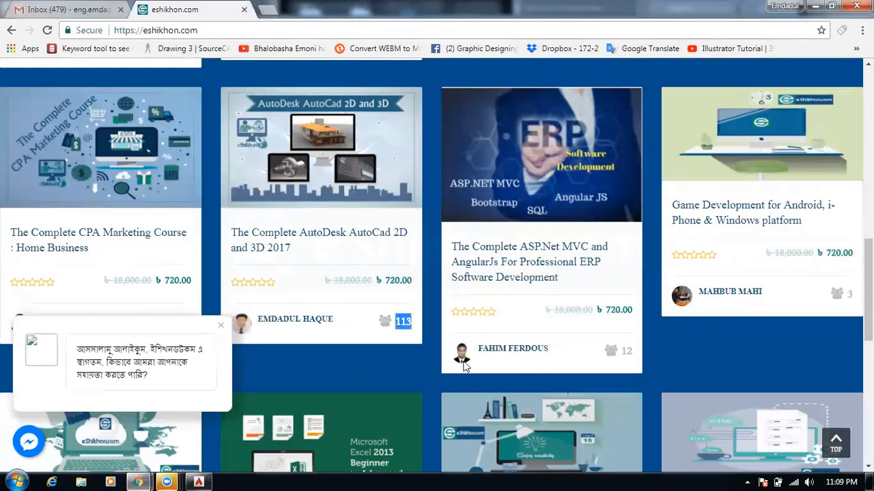
click(428, 324)
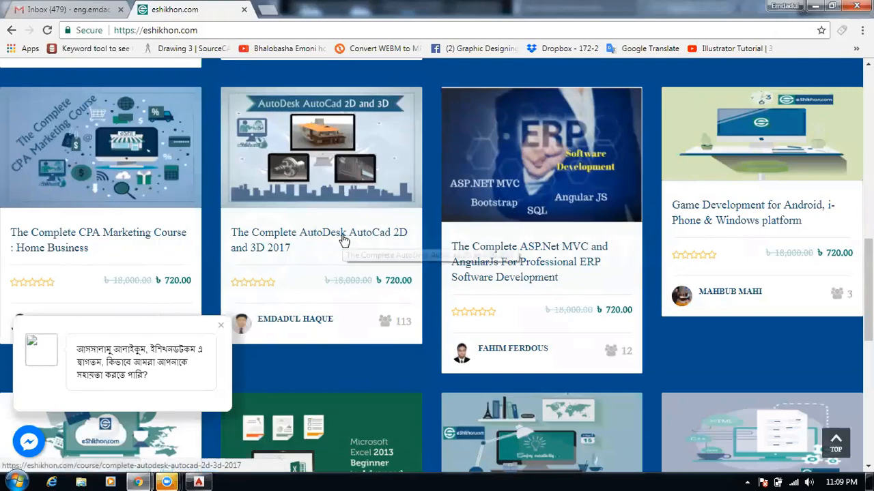
double_click(398, 284)
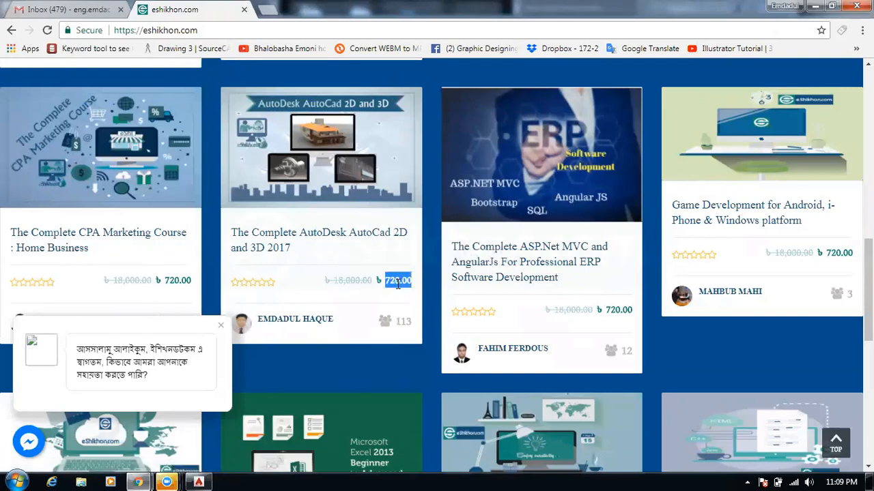
click(430, 294)
drag(400, 280, 403, 280)
double_click(395, 281)
click(433, 275)
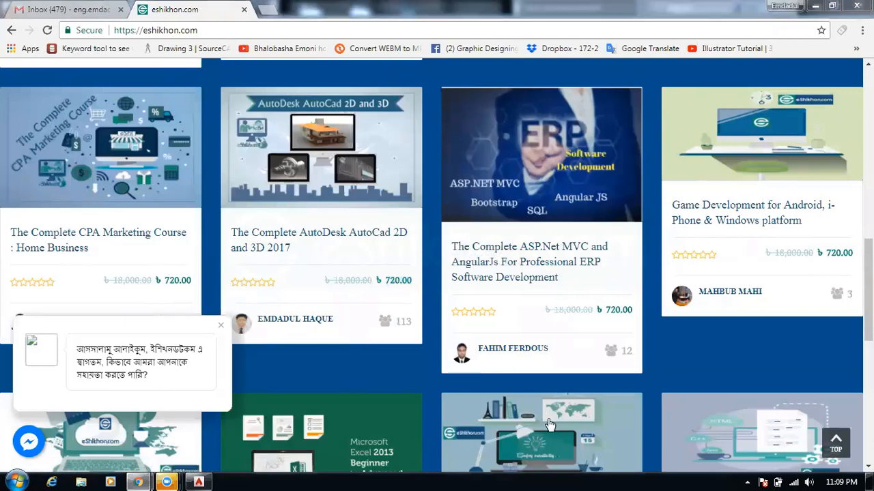
Open the page of The Complete AutoDesk AutoCad 2D and 3D 2017 course and review its learning topics
click(356, 241)
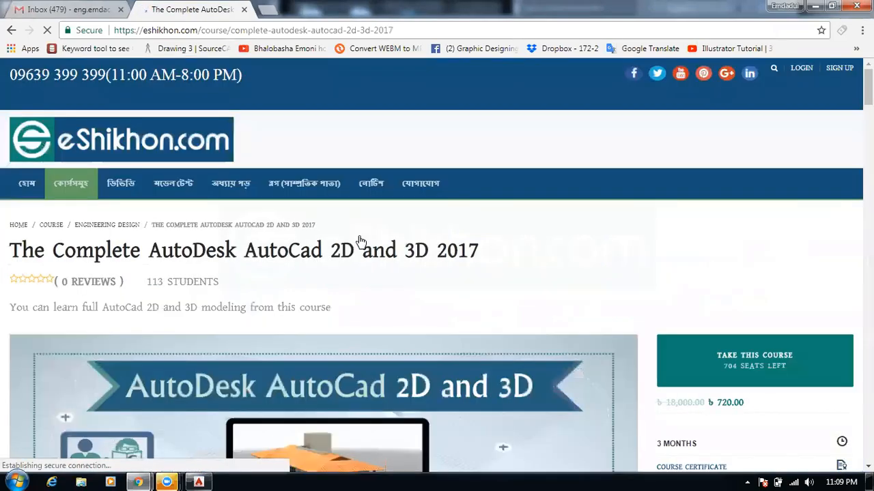
scroll(345, 227, down, 2)
scroll(346, 227, down, 3)
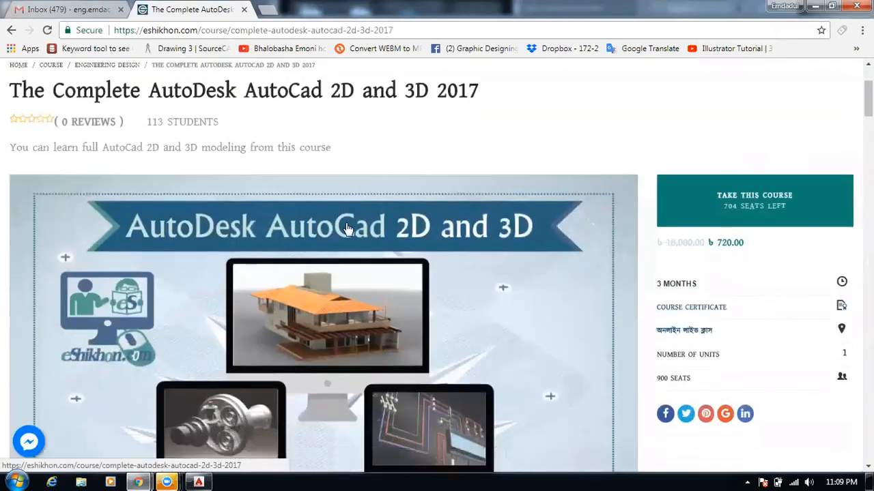
scroll(346, 227, down, 3)
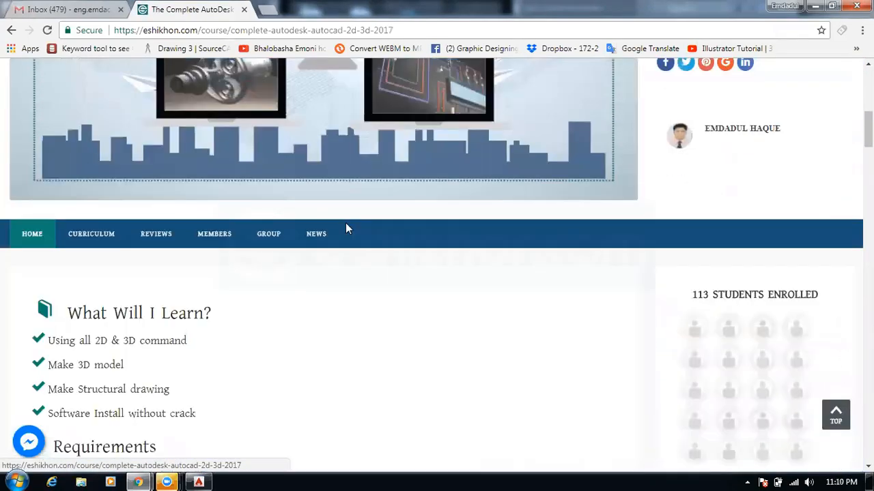
Look through the course page down to the curriculum and examine the schedule and start date of CAD-Batch-181-2
scroll(345, 228, down, 4)
scroll(345, 227, down, 5)
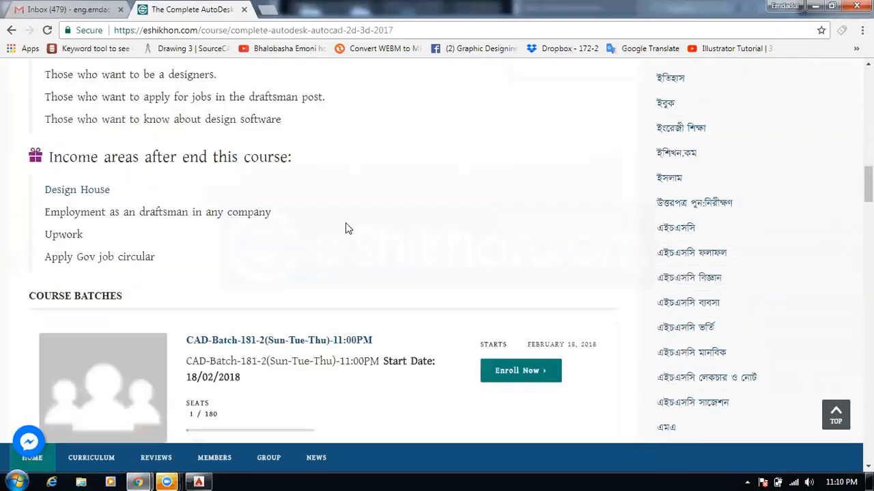
scroll(345, 227, down, 4)
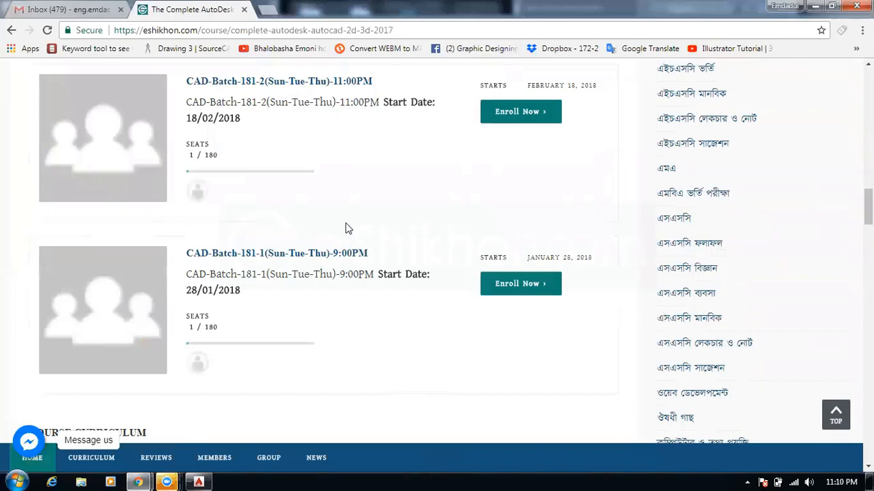
scroll(346, 227, down, 4)
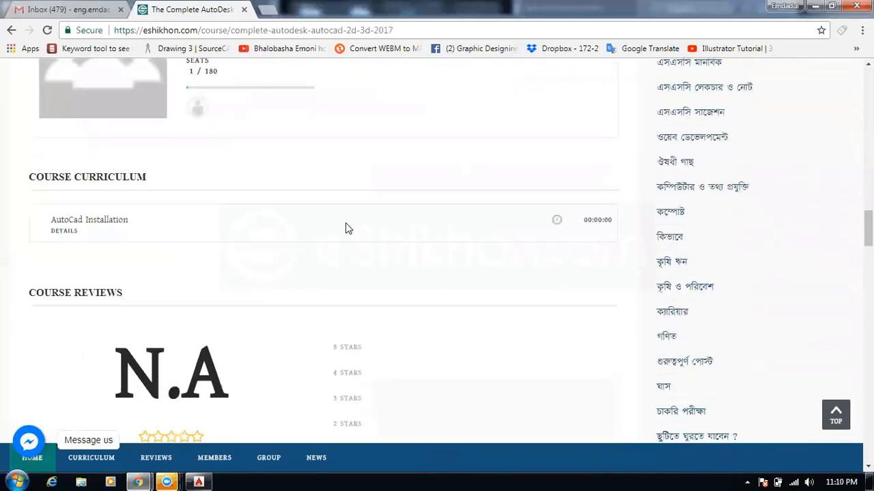
scroll(345, 227, up, 4)
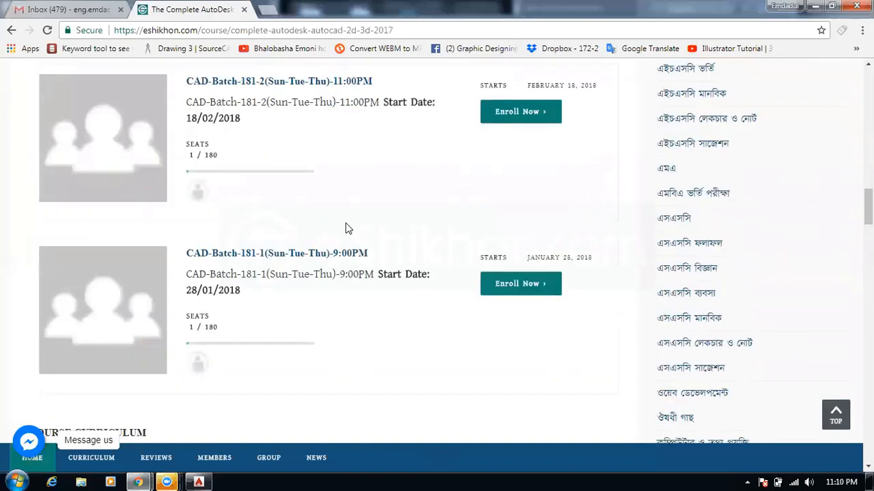
scroll(345, 227, up, 1)
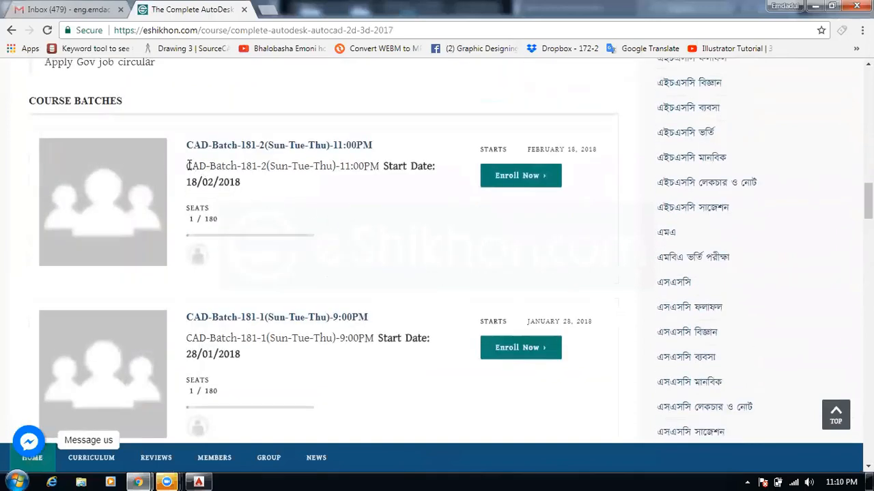
drag(188, 166, 249, 189)
click(251, 191)
Review the learner and income sections of the course page, going back up to the course title
scroll(285, 196, up, 6)
scroll(284, 196, down, 2)
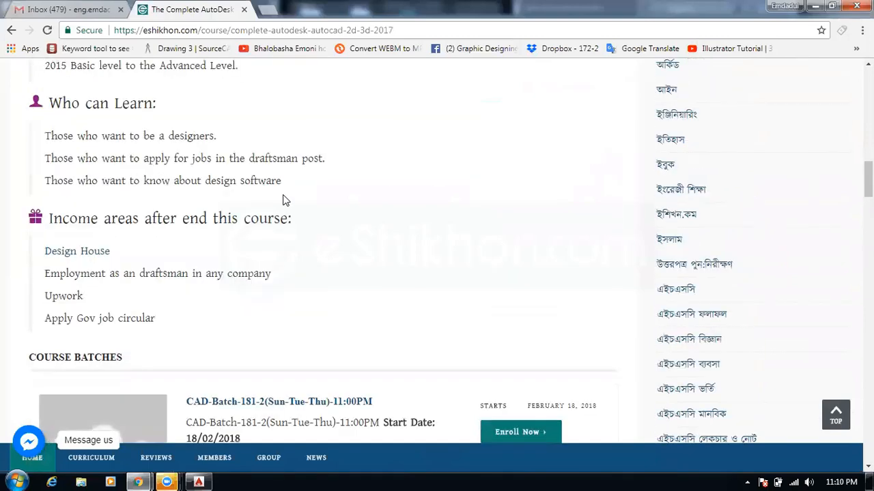
scroll(285, 200, up, 5)
scroll(286, 200, up, 4)
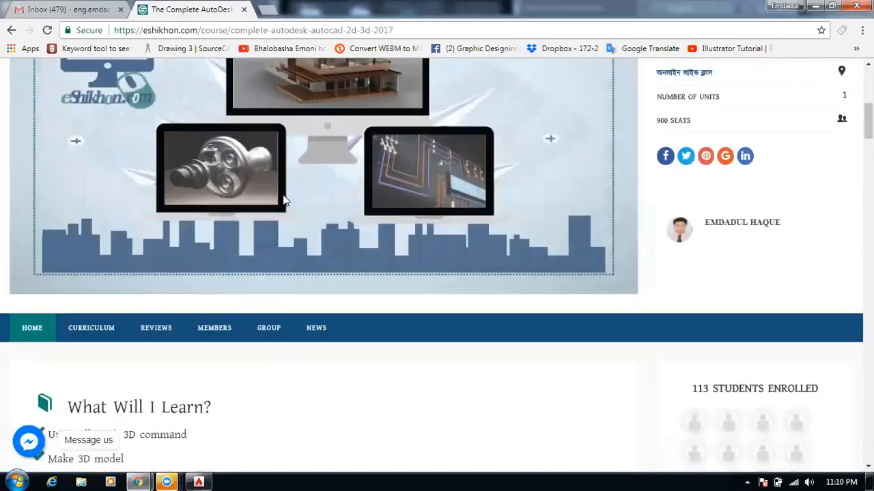
scroll(285, 199, down, 1)
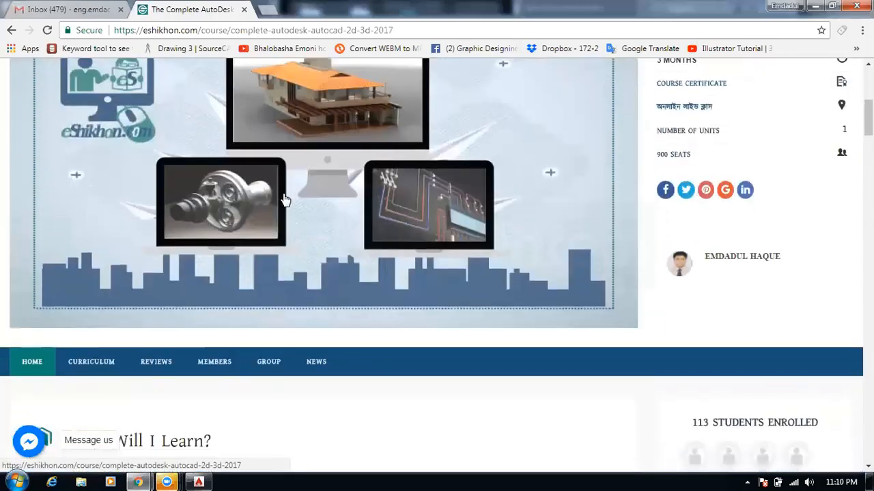
scroll(286, 199, up, 4)
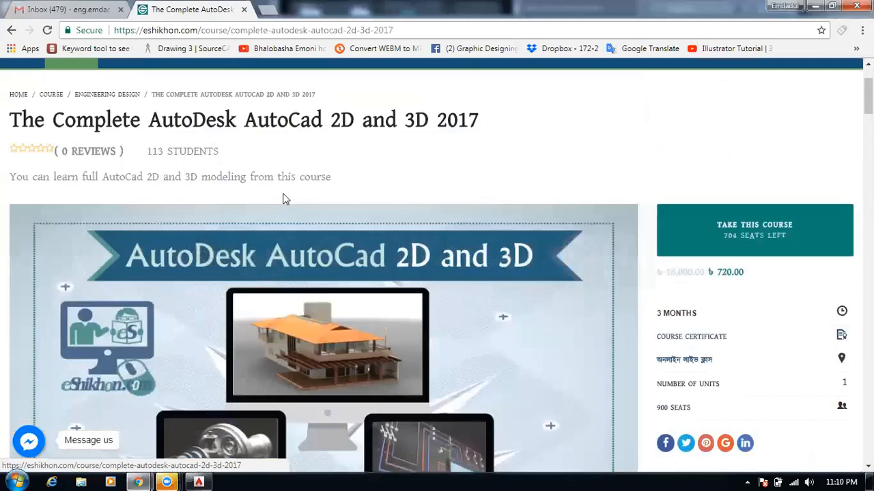
scroll(285, 199, up, 2)
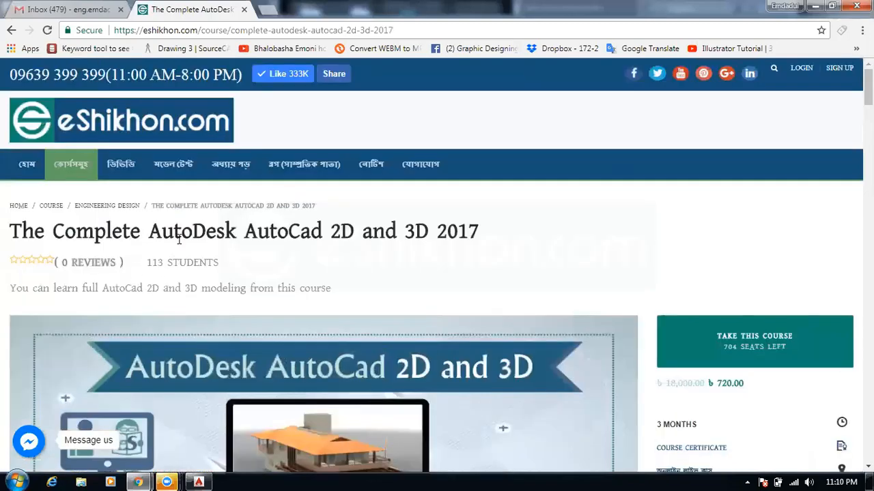
Look through the course page from the title past the description and batches to the Course Reviews section
scroll(180, 236, down, 8)
scroll(179, 236, down, 6)
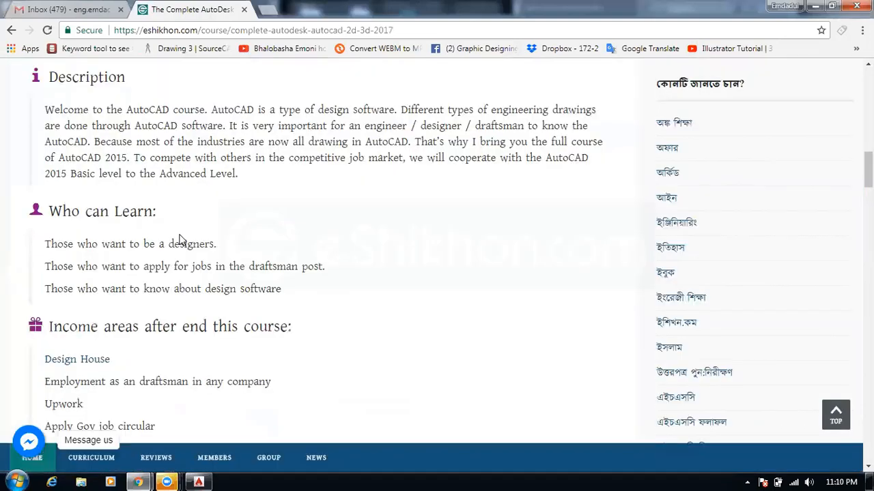
scroll(179, 239, down, 8)
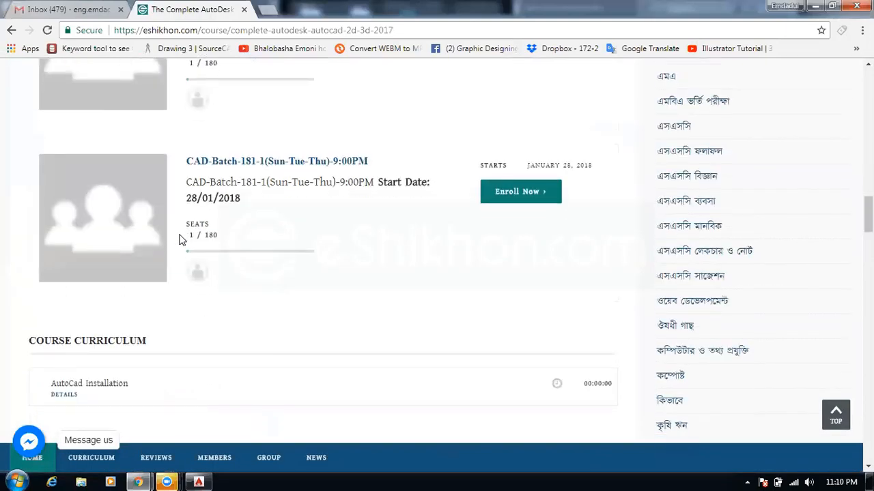
scroll(179, 238, down, 3)
scroll(180, 239, up, 4)
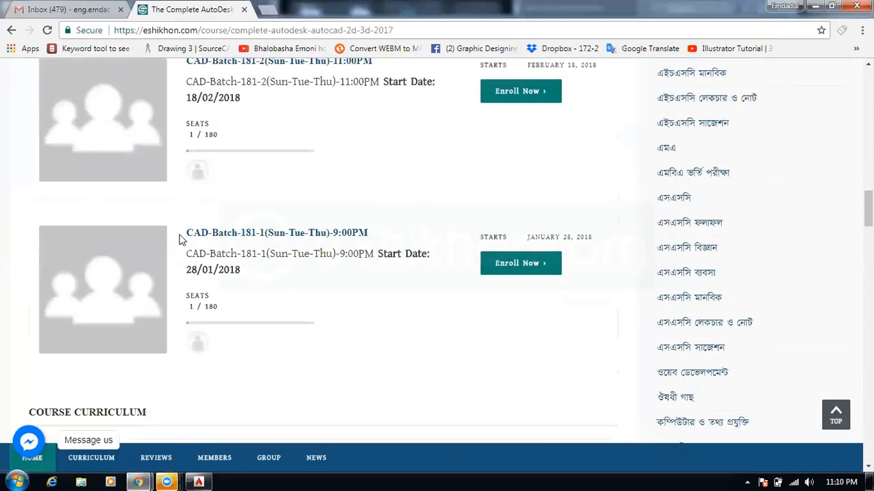
scroll(179, 239, down, 5)
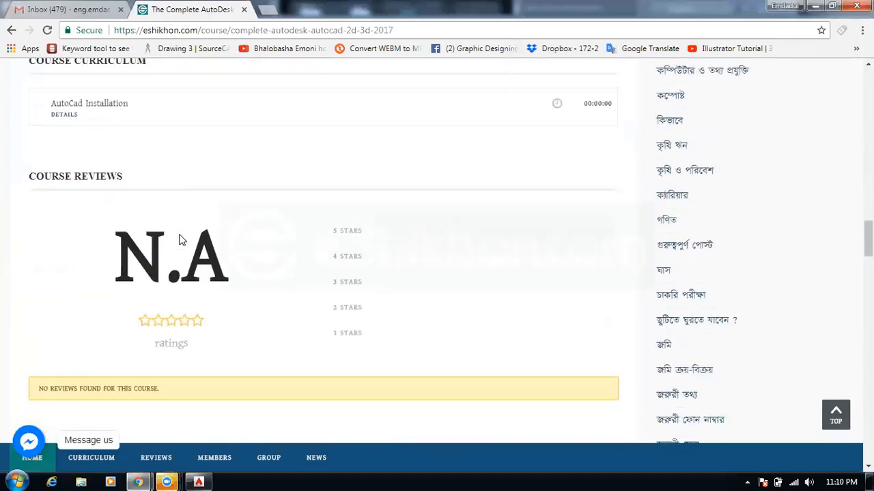
scroll(180, 239, down, 1)
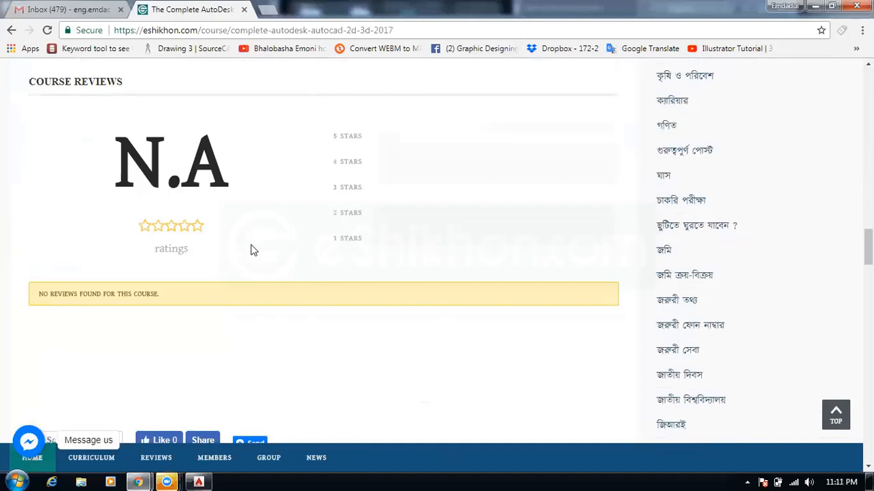
Examine the overall rating in the Course Reviews section, highlighting its text
drag(133, 161, 220, 158)
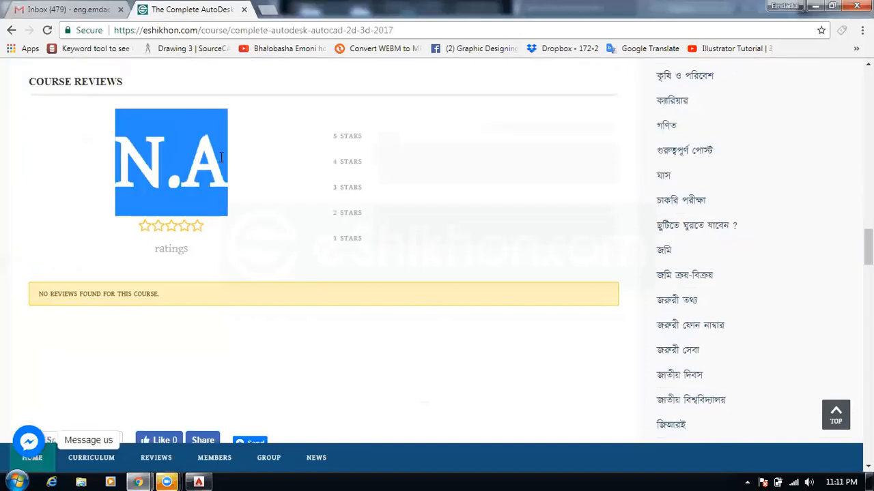
click(235, 156)
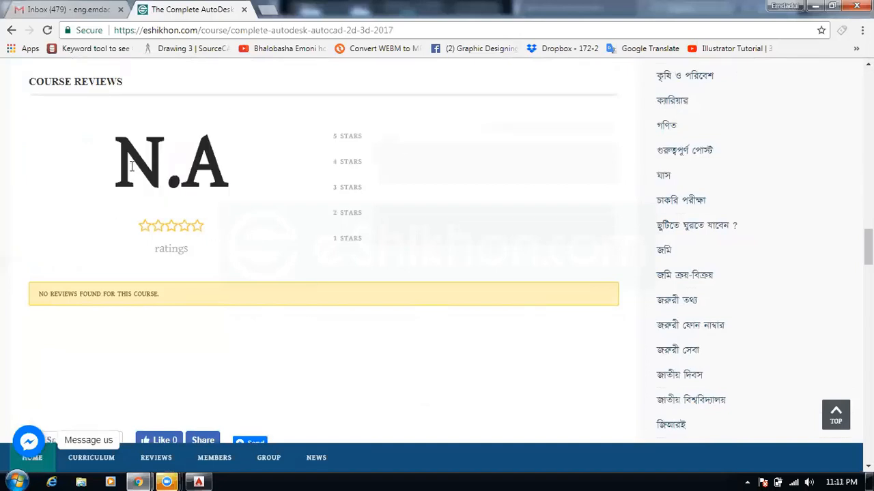
drag(132, 166, 227, 176)
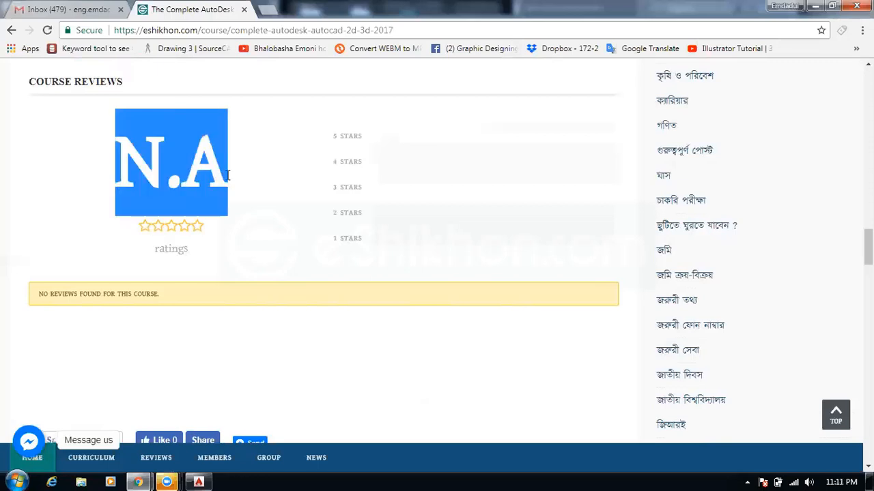
click(220, 169)
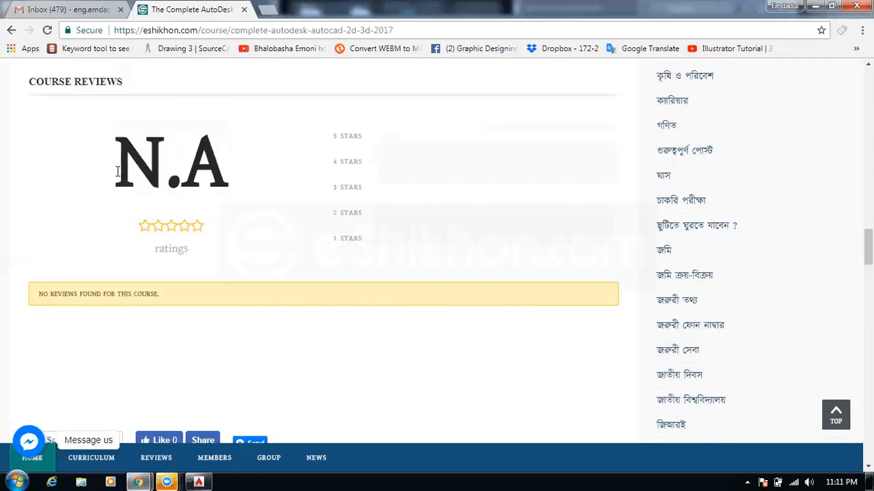
drag(118, 171, 222, 169)
click(243, 170)
double_click(161, 167)
click(272, 170)
drag(118, 169, 220, 170)
click(259, 171)
drag(134, 172, 236, 173)
click(247, 172)
drag(118, 174, 222, 174)
click(225, 173)
Review the whole AutoCAD course page again, from the header and learning topics to the curriculum, reviews and share options
scroll(222, 174, up, 8)
scroll(220, 177, up, 15)
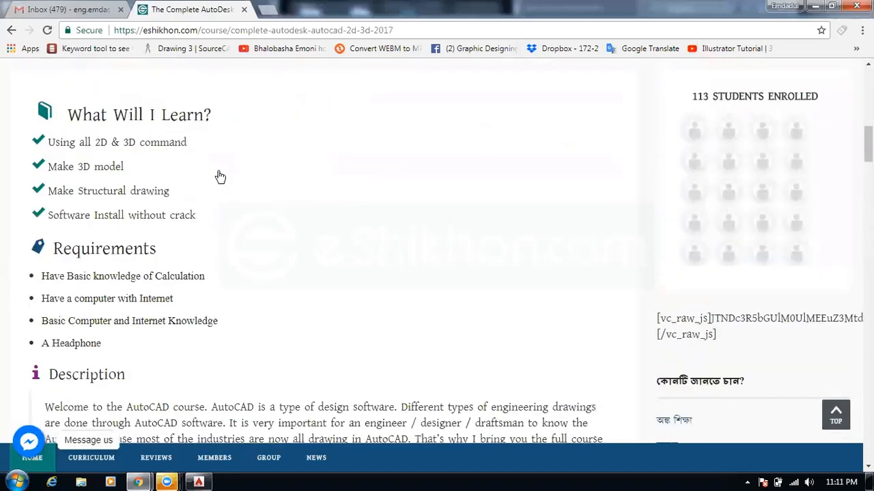
scroll(218, 172, up, 1)
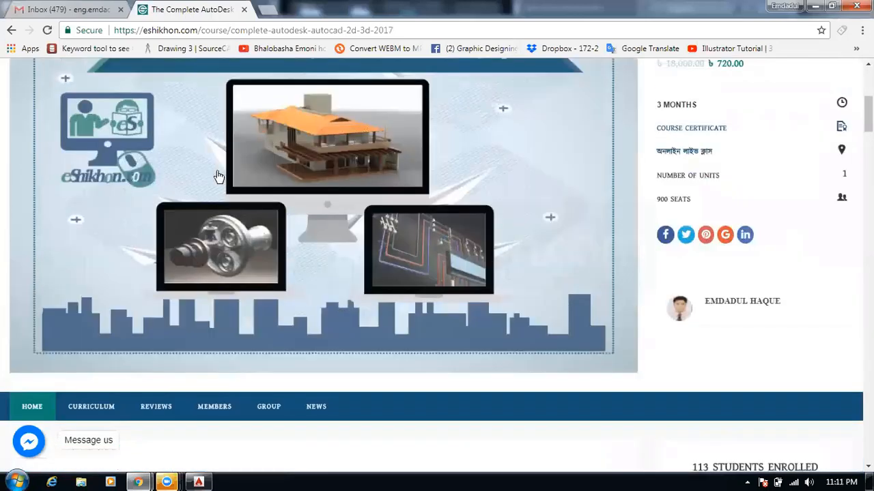
scroll(219, 176, up, 4)
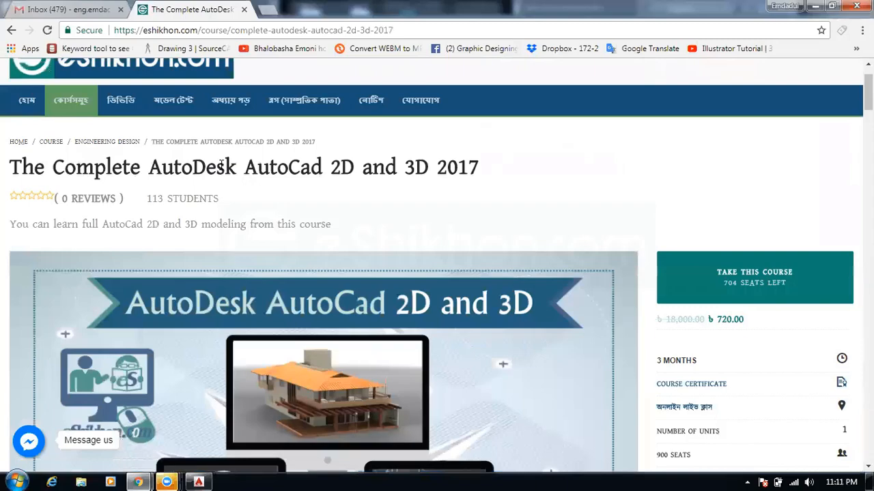
scroll(222, 166, down, 10)
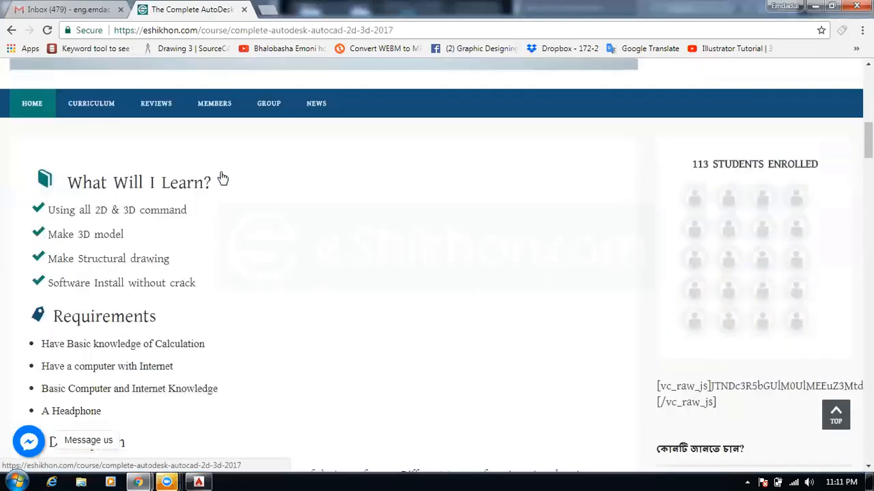
scroll(222, 179, down, 8)
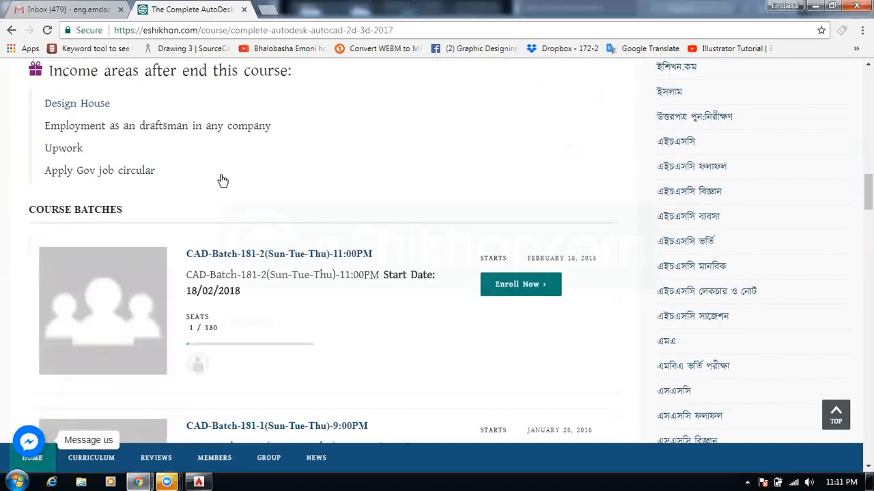
scroll(221, 176, down, 8)
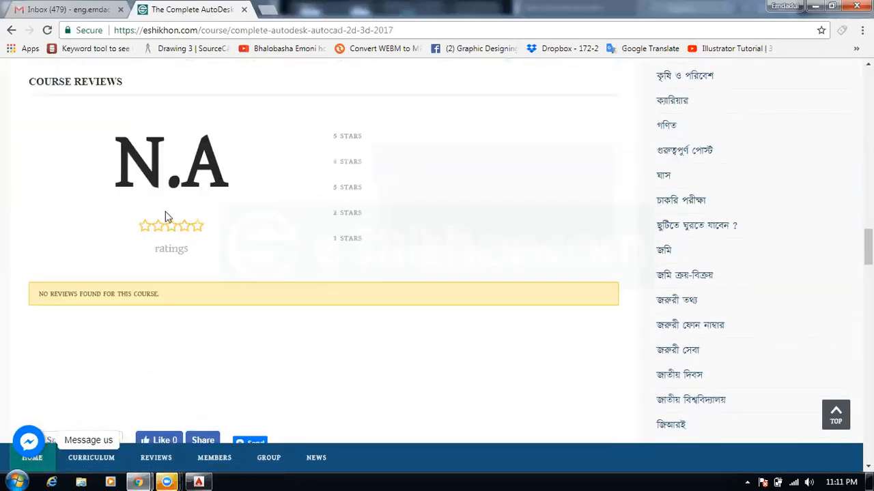
scroll(165, 217, up, 2)
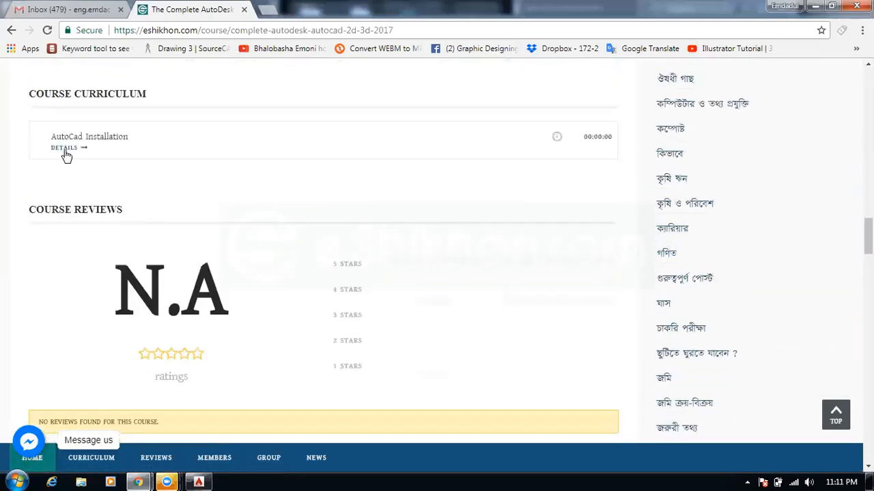
scroll(120, 217, down, 4)
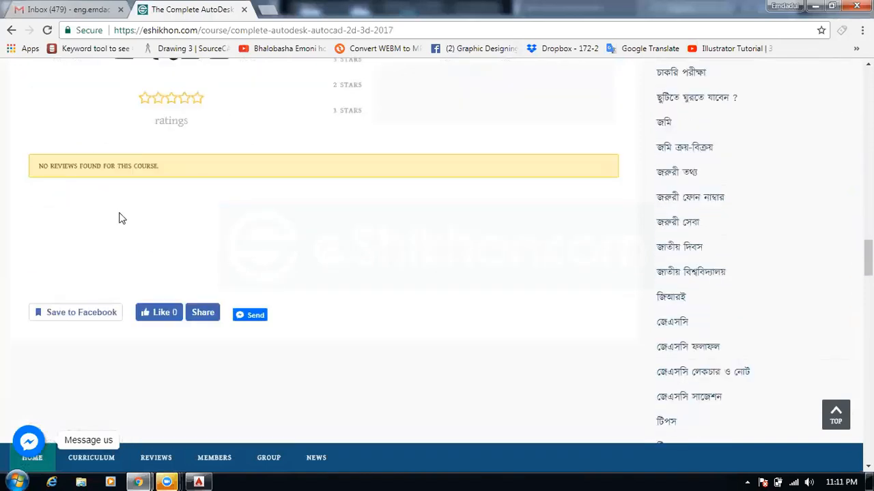
scroll(121, 217, up, 3)
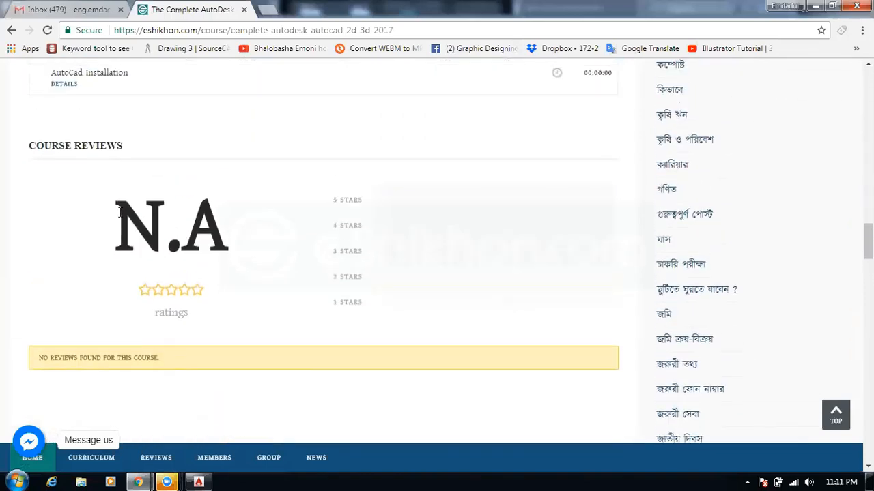
Point out the AutoCAD course's missing rating by highlighting the N.A text above the stars
drag(59, 164, 141, 235)
click(141, 235)
mouse_move(137, 221)
mouse_down()
mouse_move(228, 226)
mouse_move(142, 236)
mouse_up()
click(239, 227)
click(137, 236)
drag(227, 247, 142, 248)
click(149, 230)
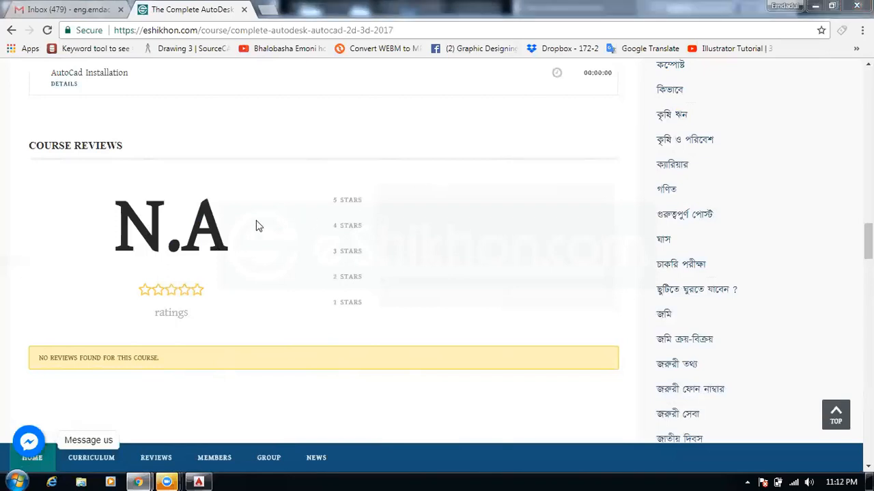
drag(113, 226, 220, 226)
click(220, 225)
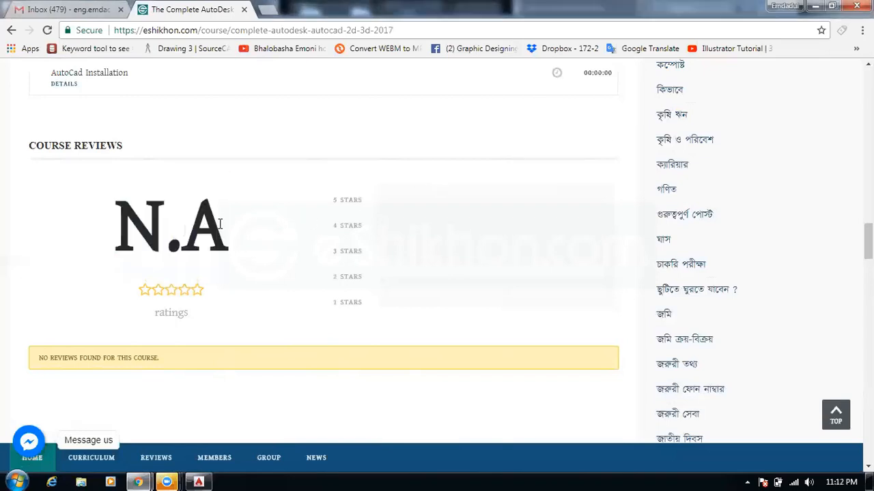
Check the course batches list once more and return to the rating in Course Reviews
scroll(205, 217, down, 1)
scroll(204, 216, up, 8)
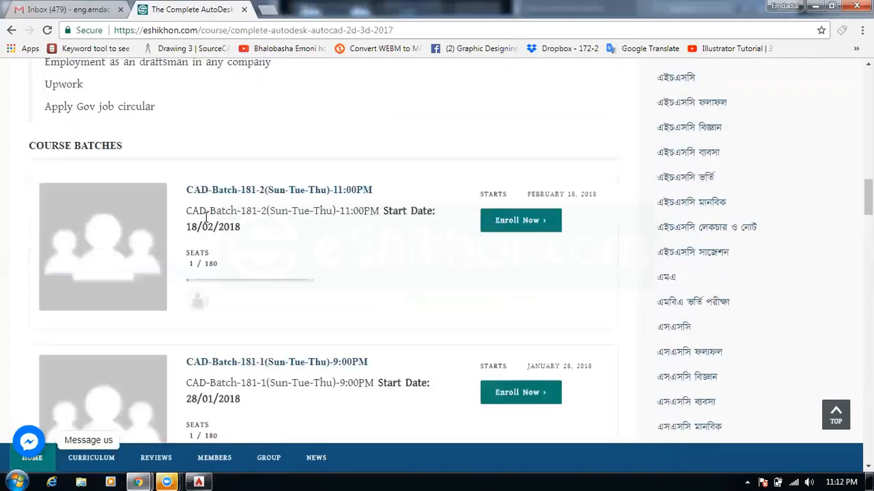
scroll(205, 217, down, 5)
scroll(204, 216, down, 2)
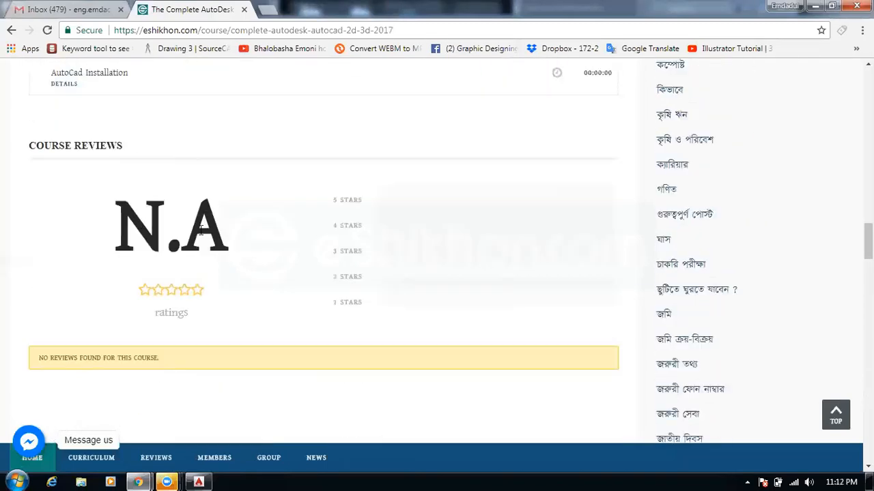
drag(201, 230, 225, 228)
click(132, 219)
Go back to the eShikhon home page and open the Graphic Design Masterclass: Learn Graphic Design in Projects course
click(20, 30)
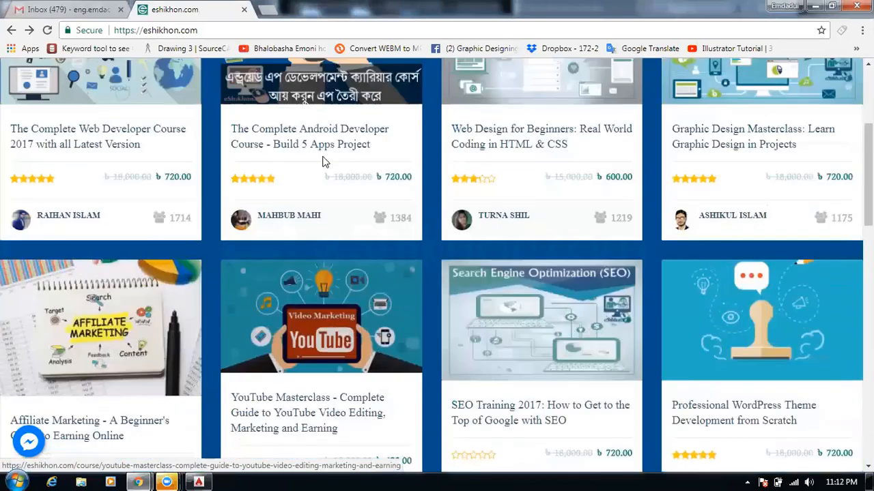
scroll(325, 163, up, 2)
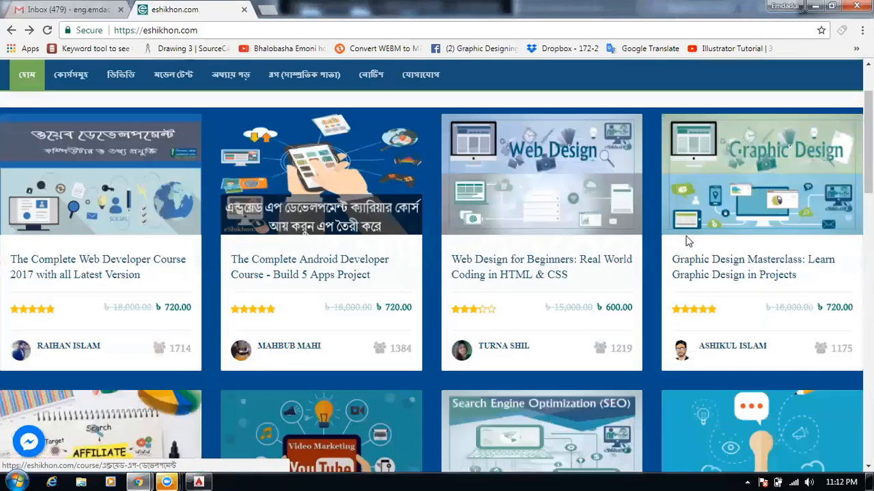
click(707, 266)
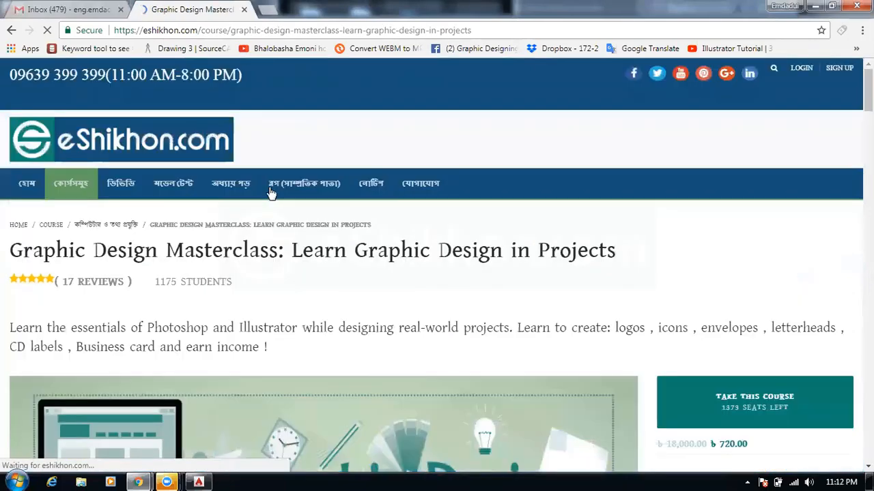
Look through the Graphic Design Masterclass page from the requirements and curriculum down to the overall rating in Course Reviews
scroll(269, 193, down, 8)
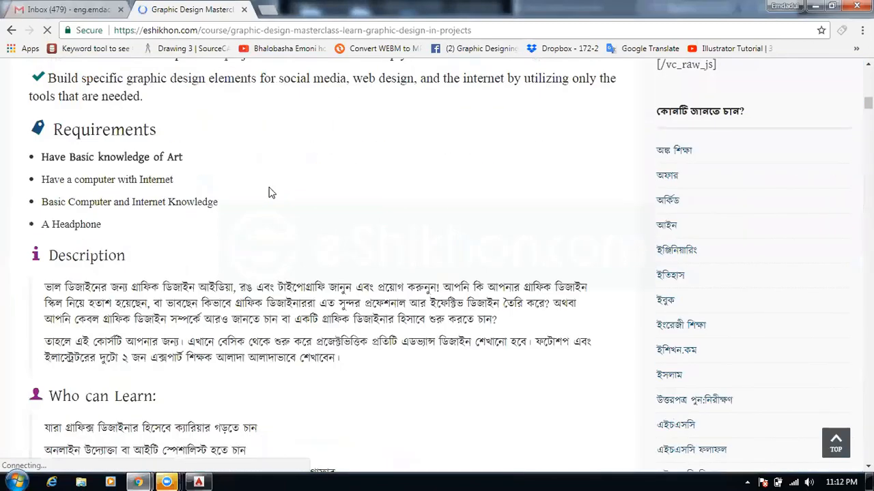
scroll(269, 194, down, 10)
scroll(268, 193, down, 10)
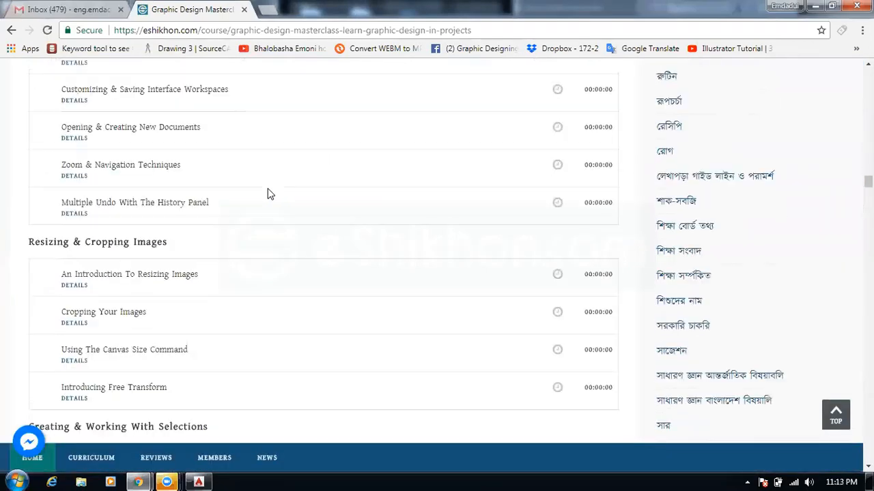
scroll(270, 194, down, 10)
scroll(269, 195, down, 20)
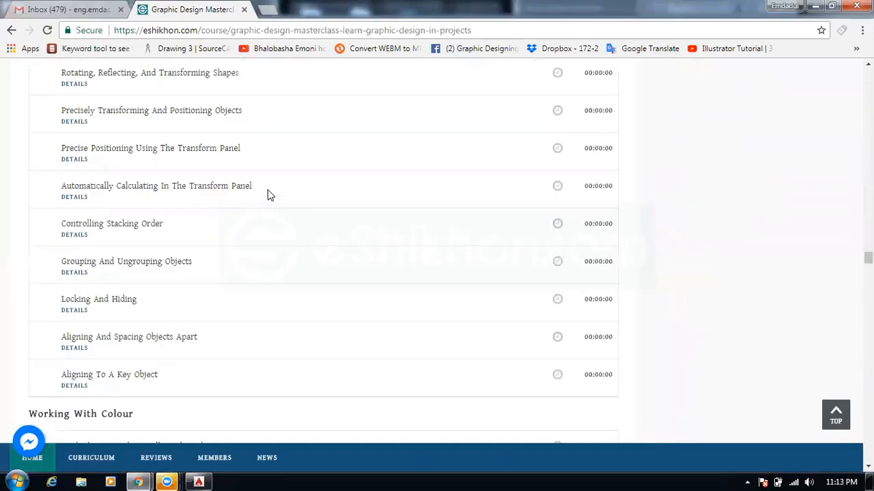
scroll(270, 196, down, 20)
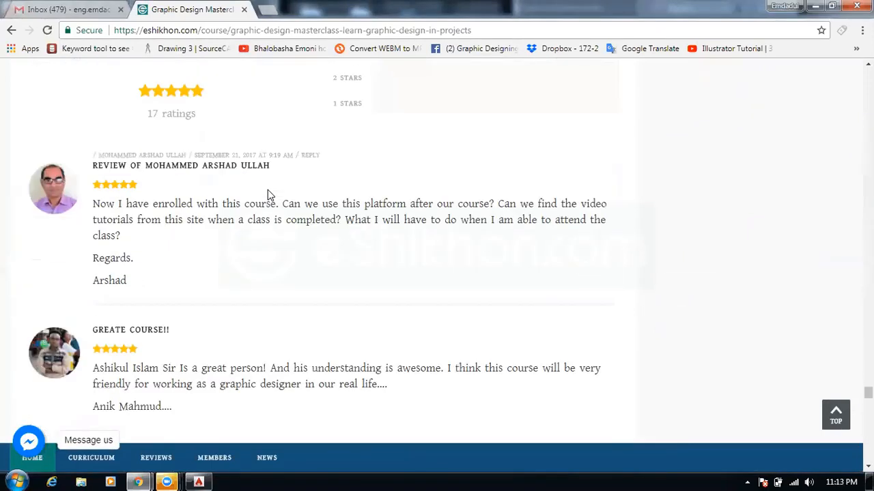
scroll(269, 195, up, 2)
scroll(269, 195, up, 1)
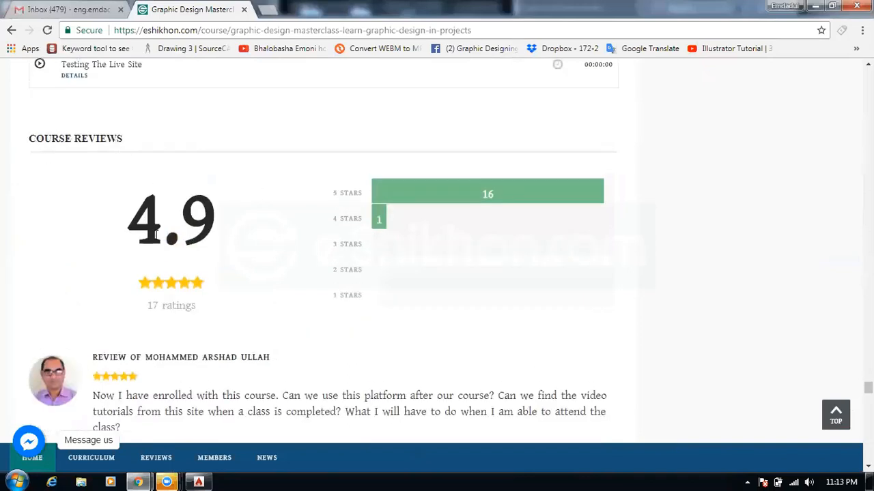
Read the first student reviews below the Graphic Design Masterclass rating, down to the long review about learning Illustrator and Photoshop
scroll(174, 224, down, 2)
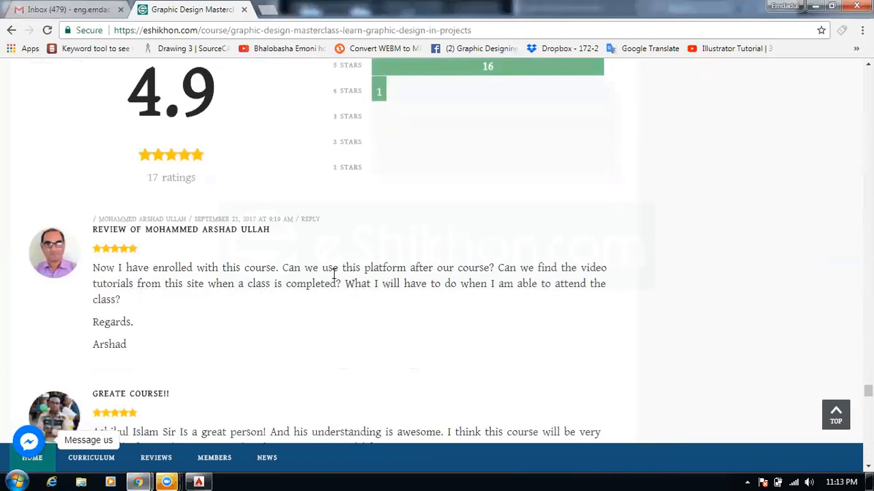
scroll(222, 278, down, 2)
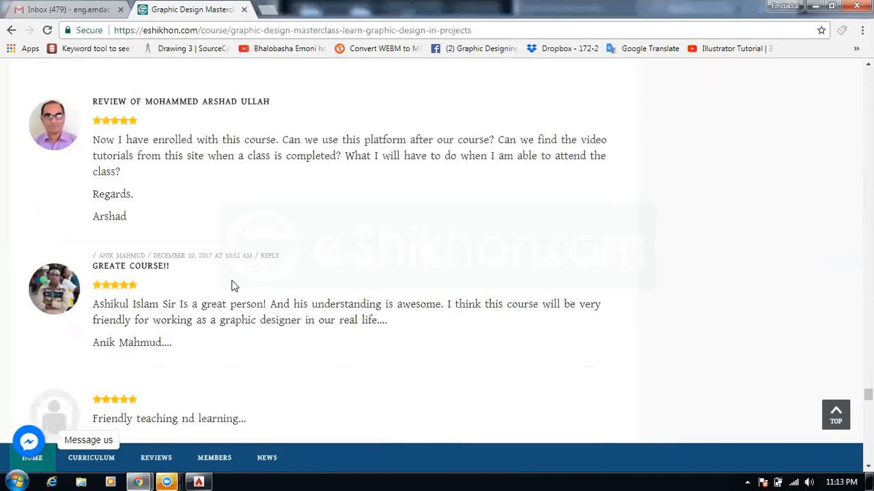
scroll(235, 287, down, 2)
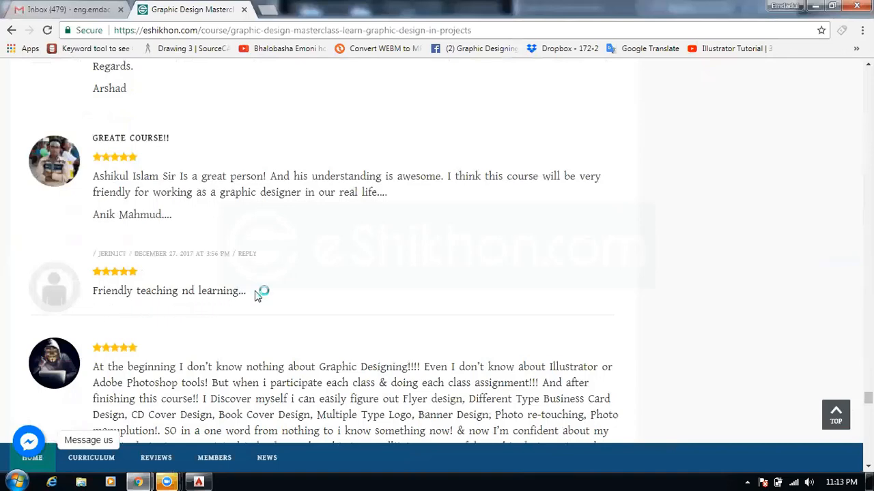
scroll(258, 292, down, 1)
scroll(228, 270, down, 2)
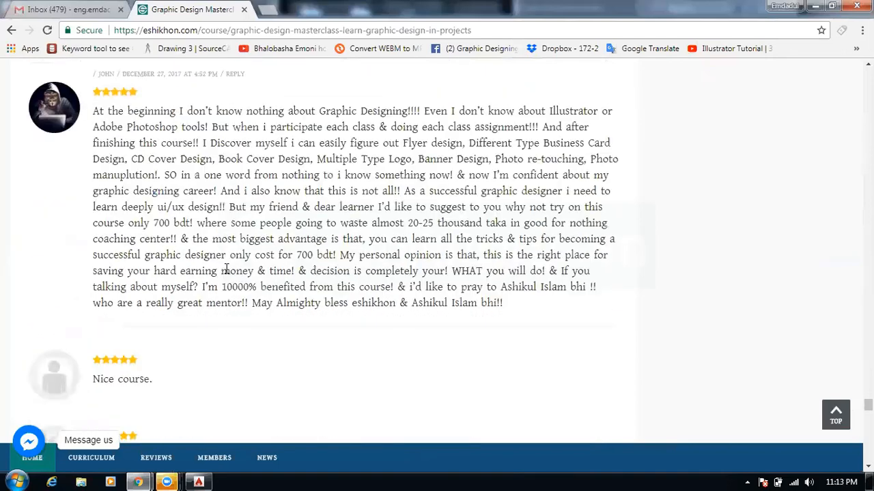
Point out the long student review by highlighting passages of its text, and continue to the shorter reviews below it
scroll(102, 212, up, 1)
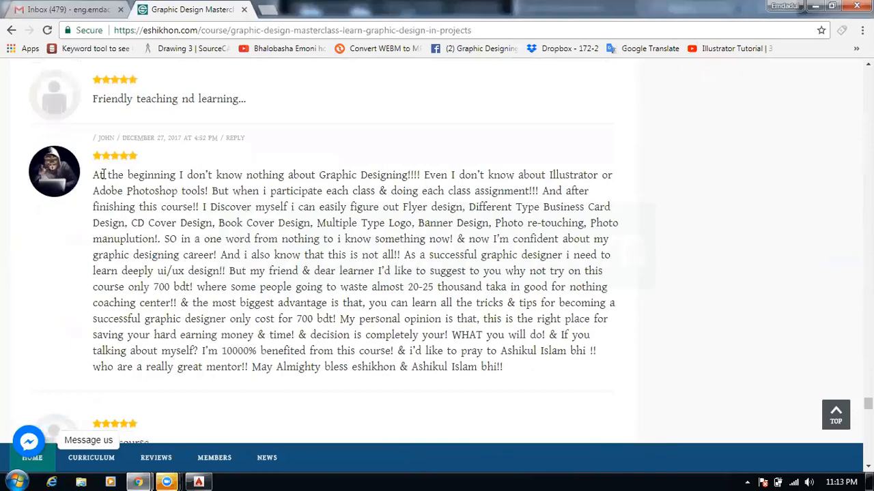
drag(93, 175, 238, 251)
click(238, 251)
scroll(238, 252, down, 3)
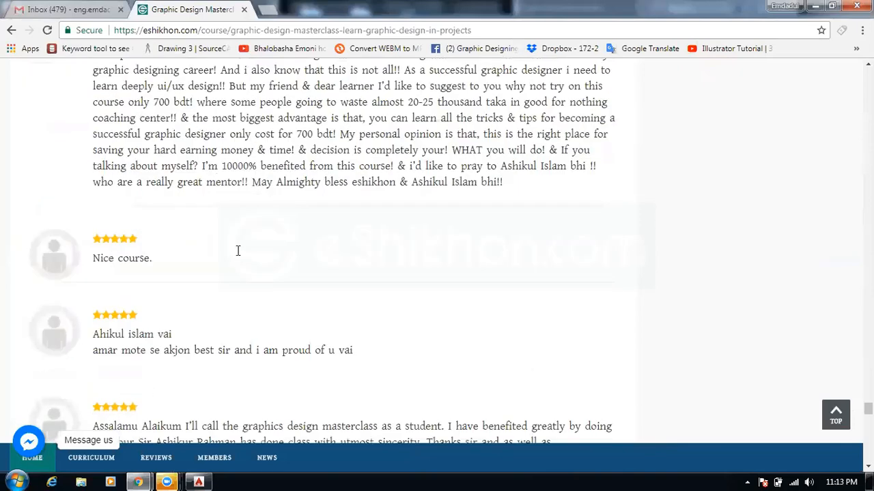
scroll(239, 251, up, 3)
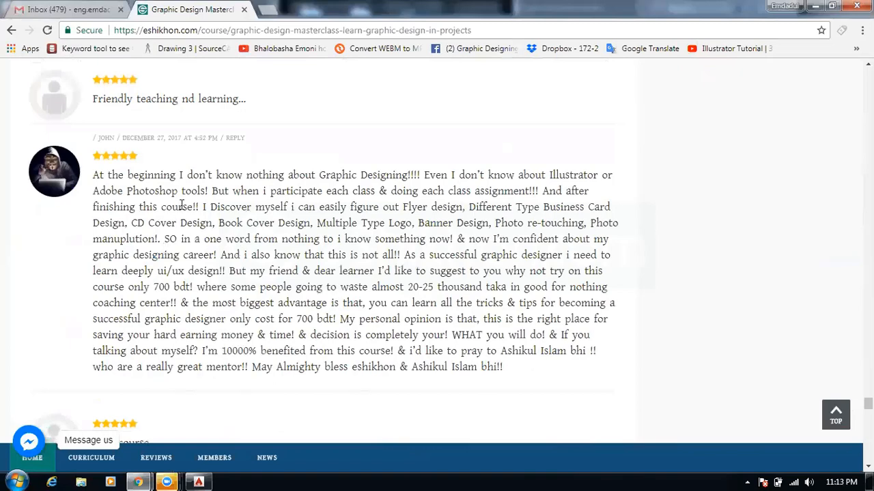
drag(180, 208, 245, 264)
click(244, 265)
scroll(245, 263, down, 2)
scroll(94, 208, down, 4)
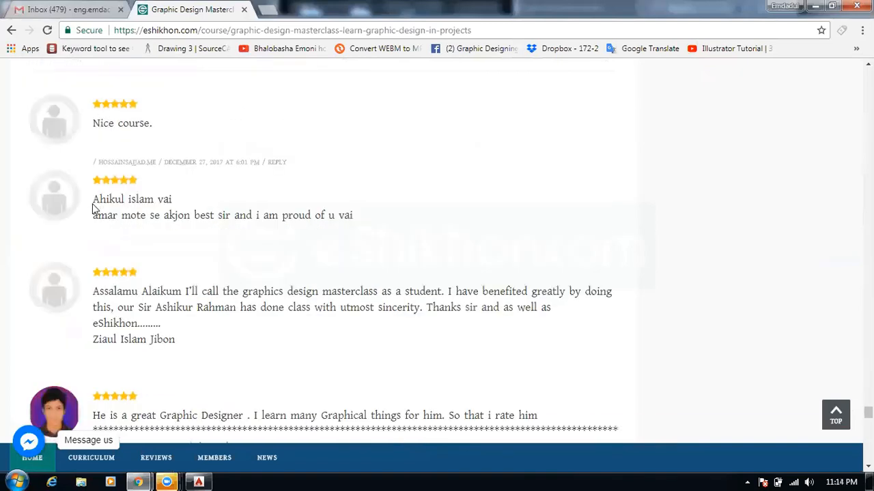